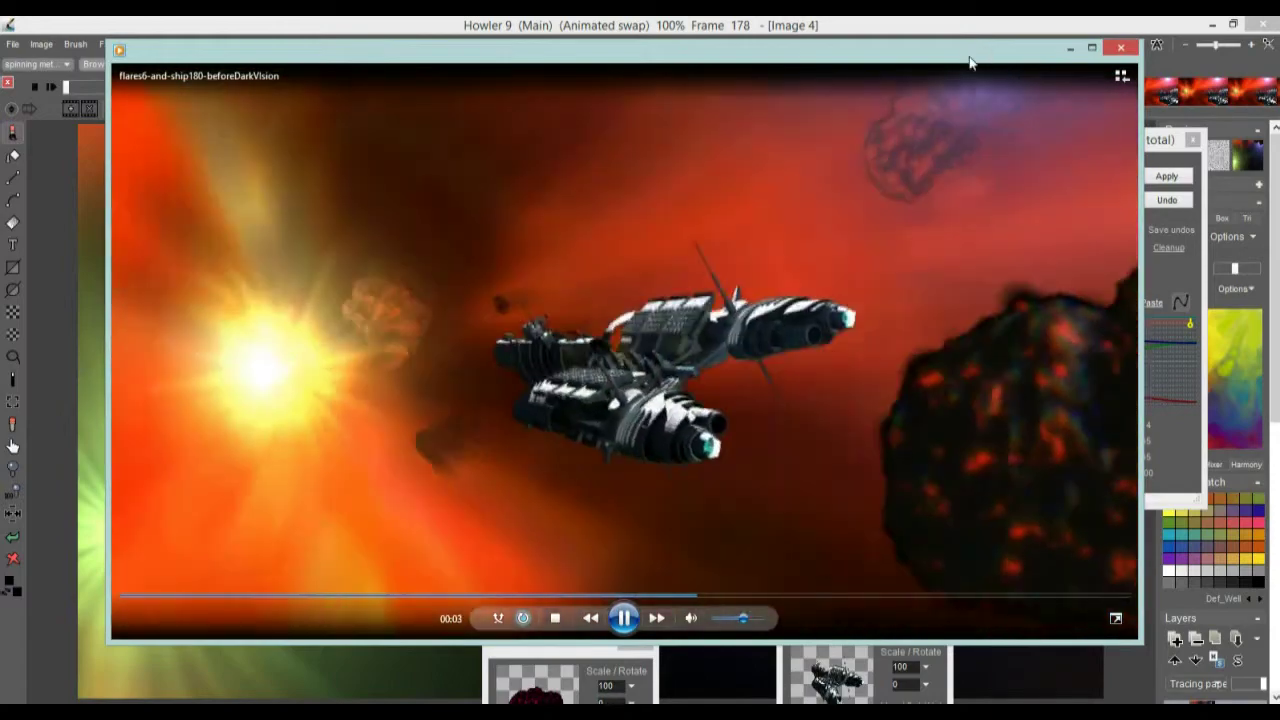
Close the rendered video preview, the AVI saving dialog and the Dark vision timeline editor
drag(985, 54, 943, 80)
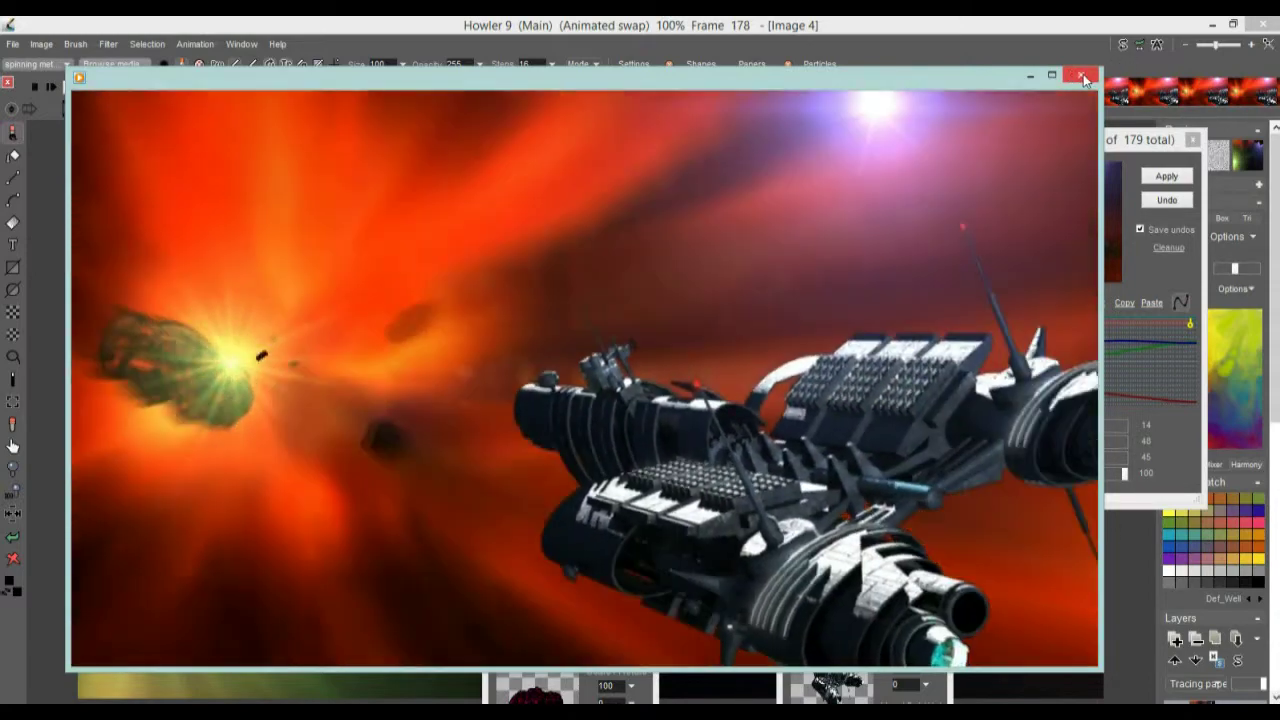
click(1083, 78)
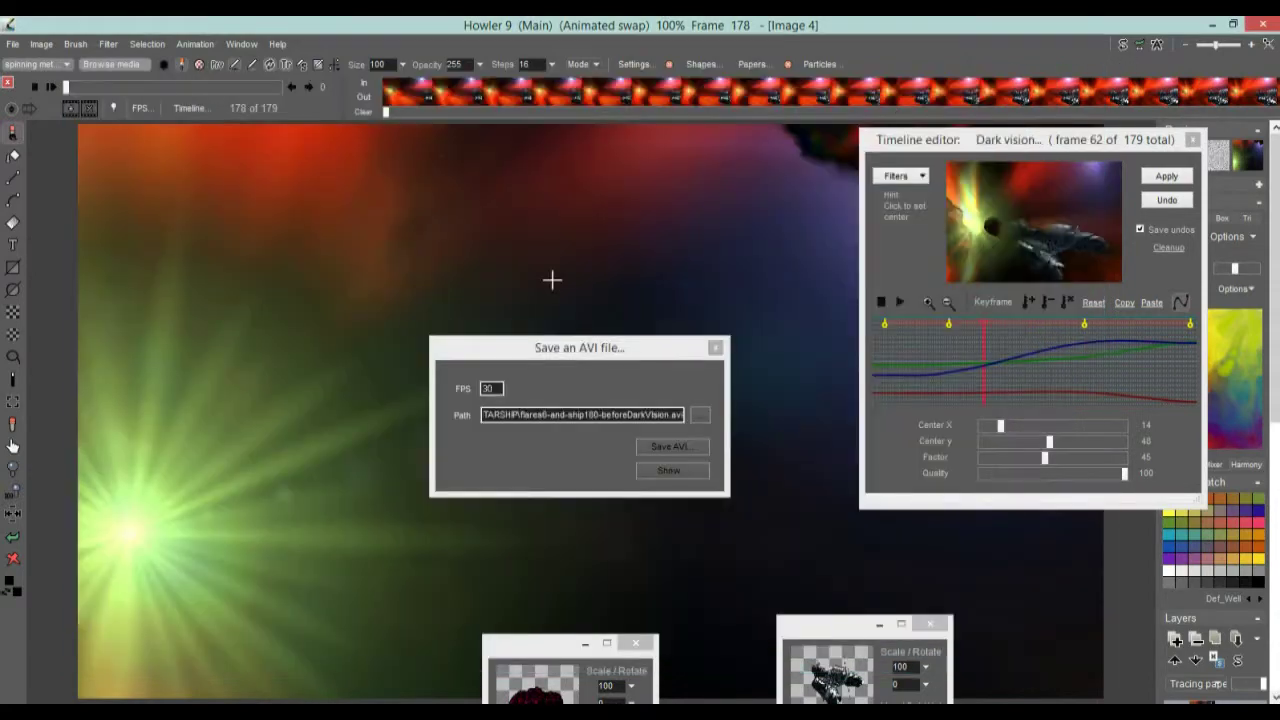
click(715, 349)
click(1192, 140)
Scrub the animation to frame 58 and examine the faint asteroid in the red nebula above the ship up close
drag(79, 85, 166, 114)
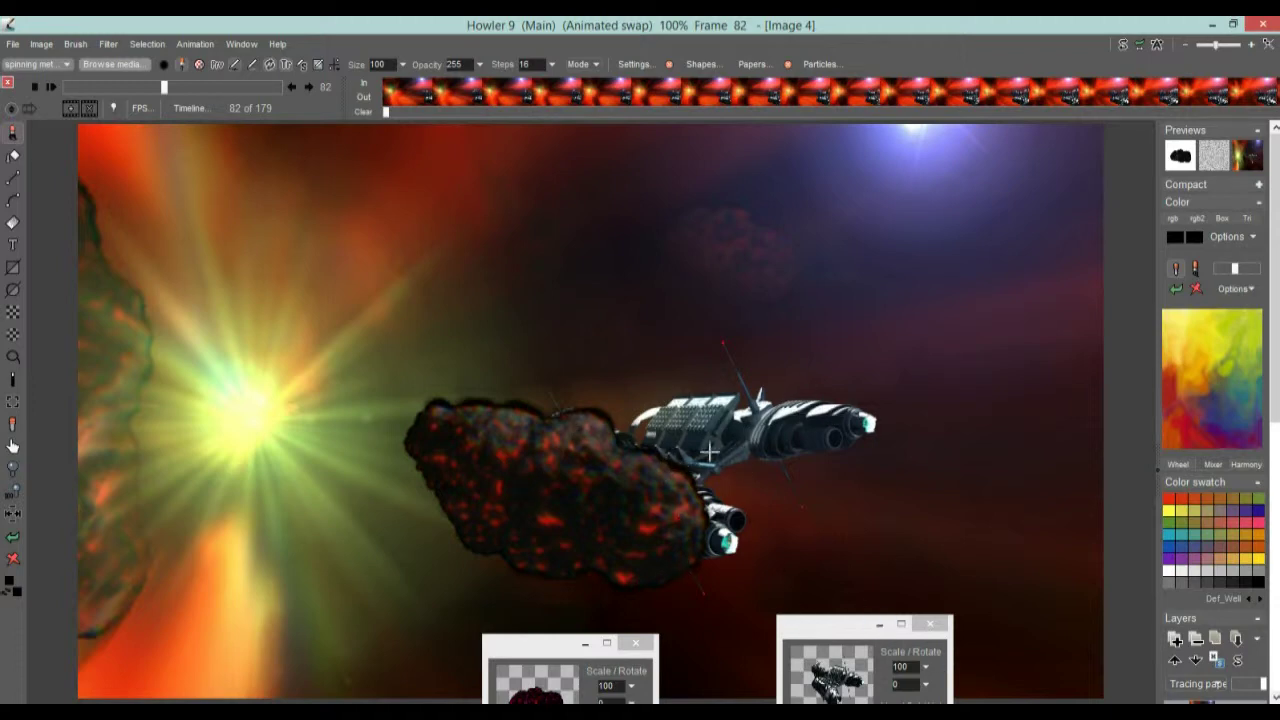
drag(155, 90, 111, 82)
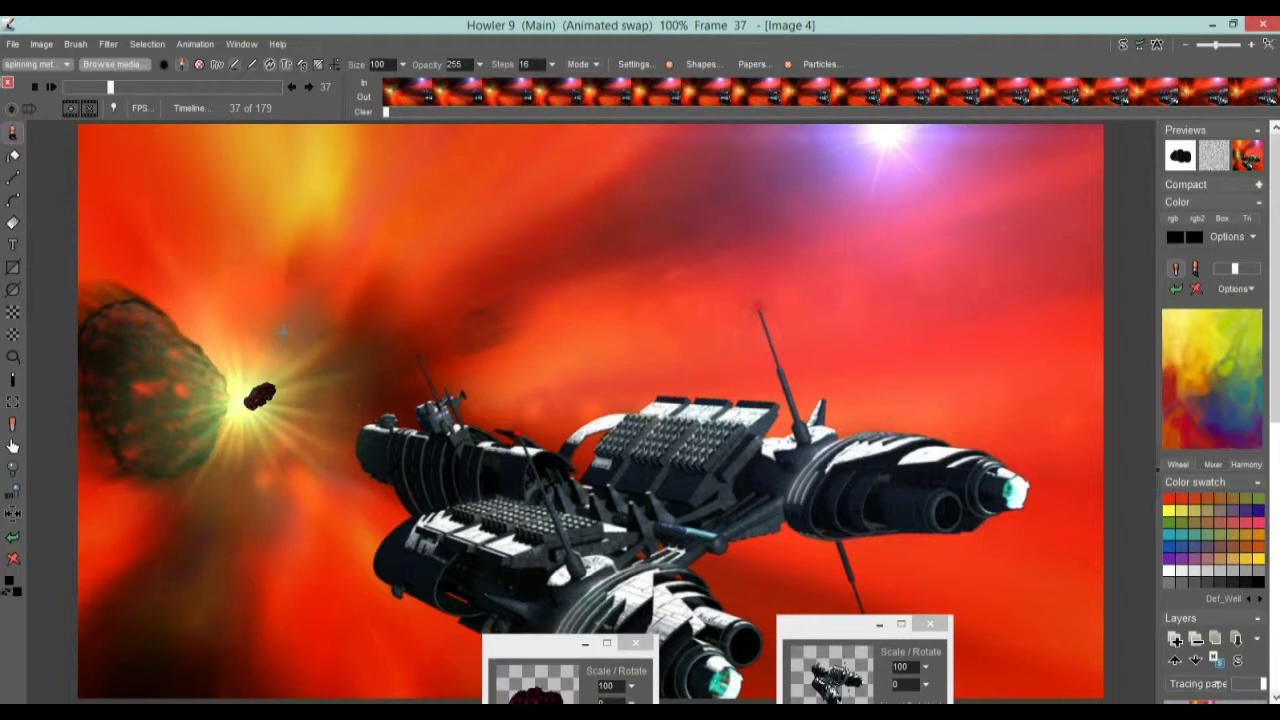
drag(118, 100, 138, 95)
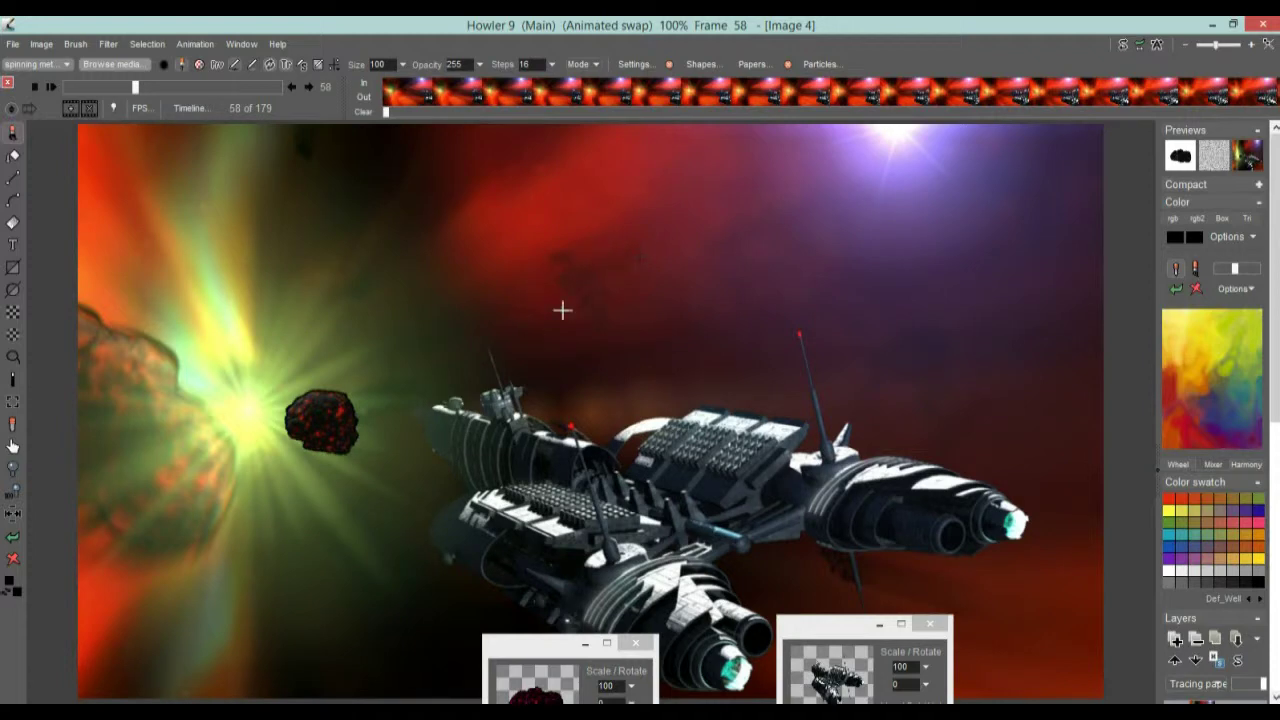
drag(586, 294, 520, 411)
scroll(520, 411, up, 3)
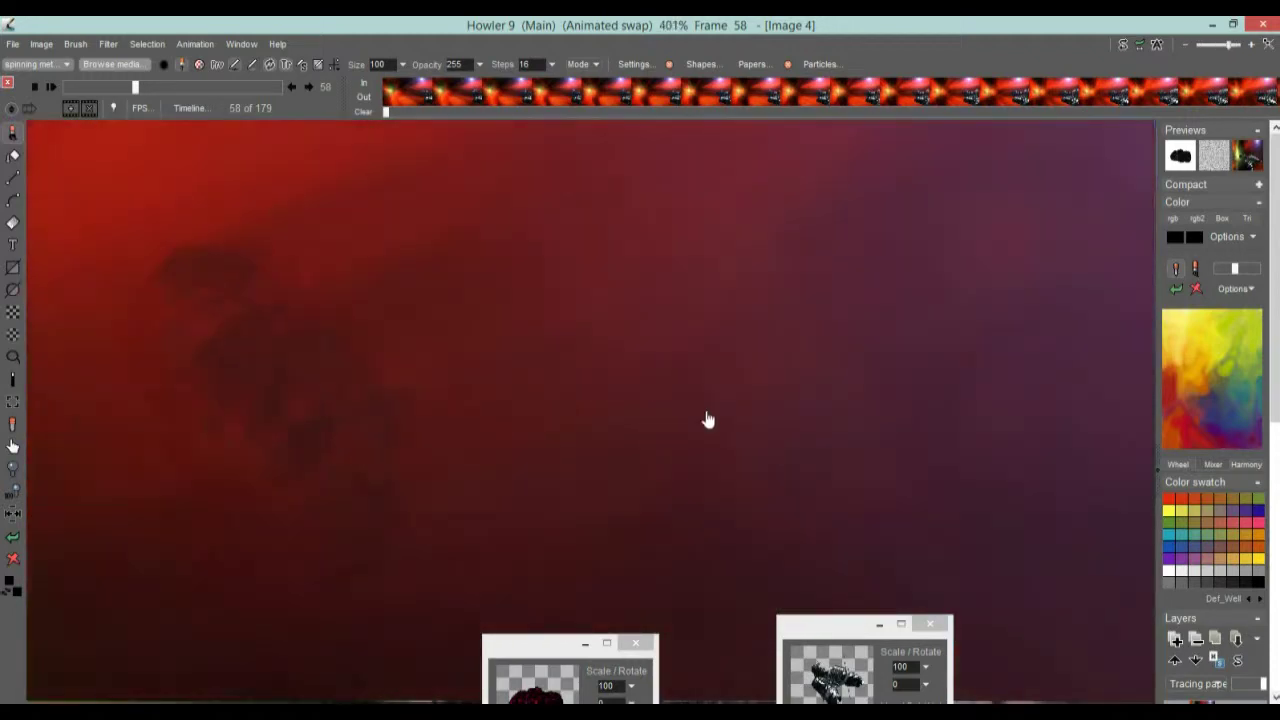
scroll(706, 420, down, 3)
scroll(600, 423, up, 3)
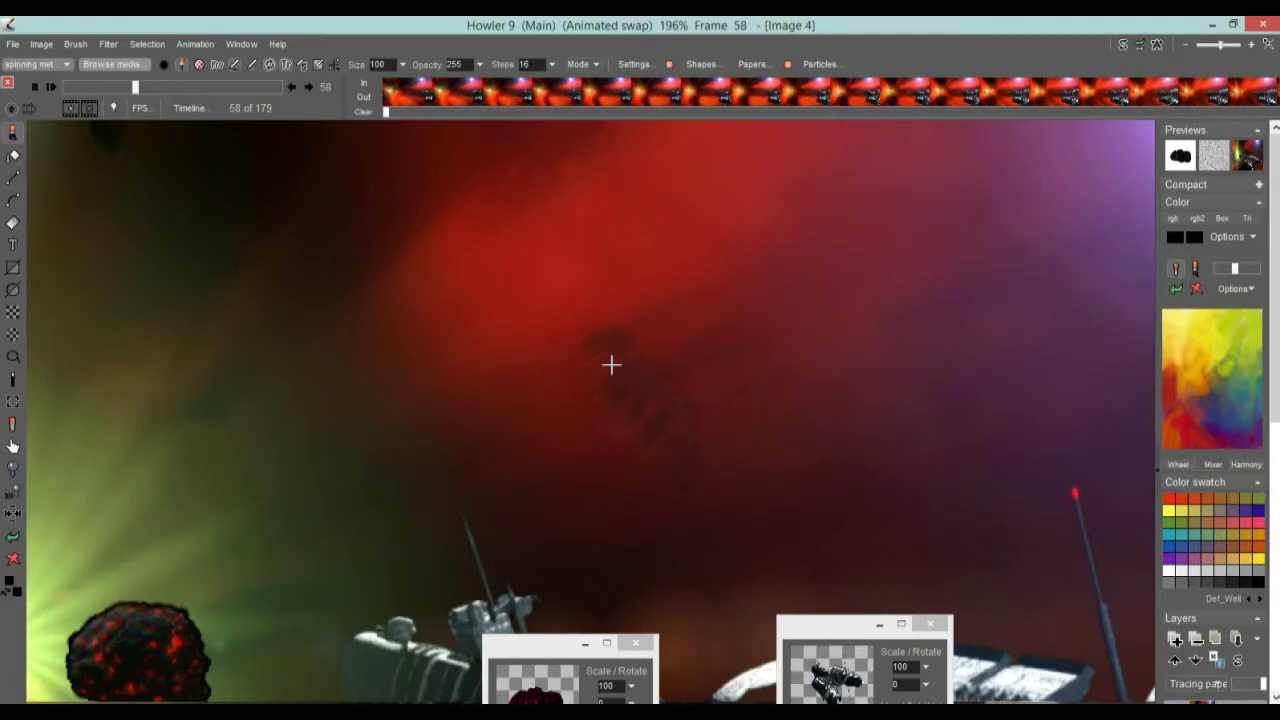
scroll(528, 406, up, 3)
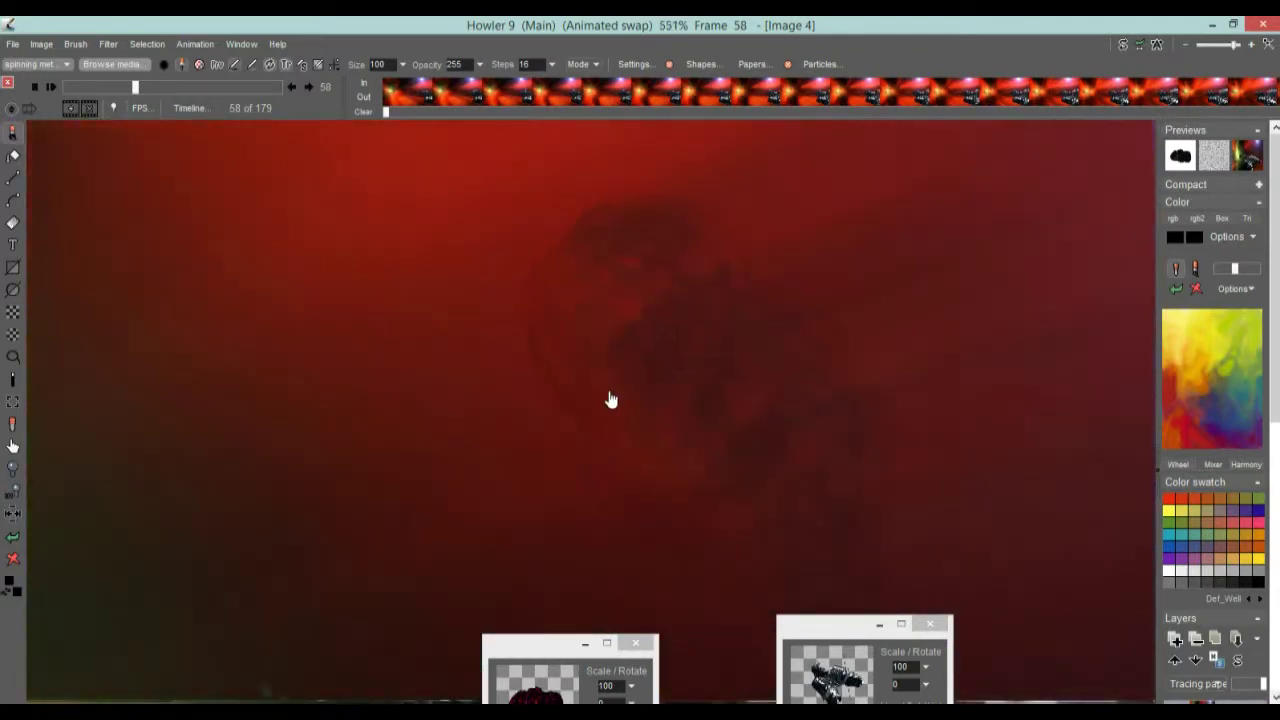
scroll(680, 397, down, 5)
scroll(409, 400, up, 3)
scroll(501, 400, up, 2)
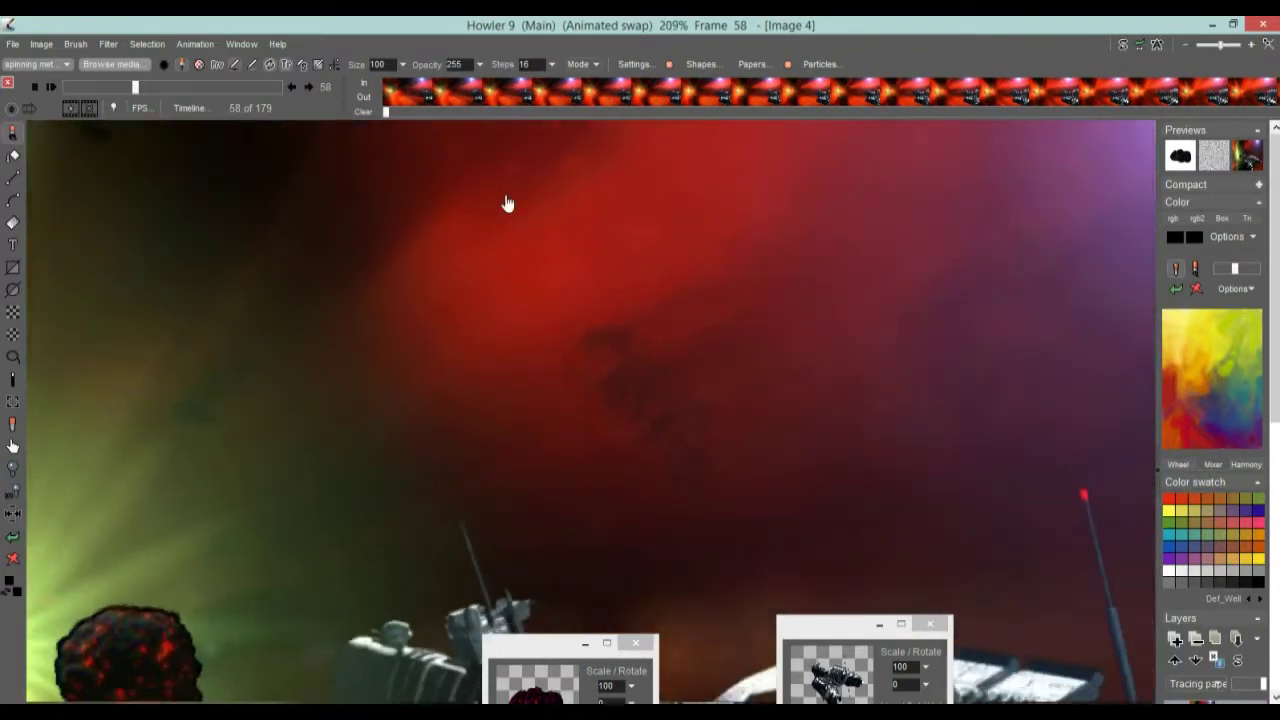
scroll(594, 364, down, 2)
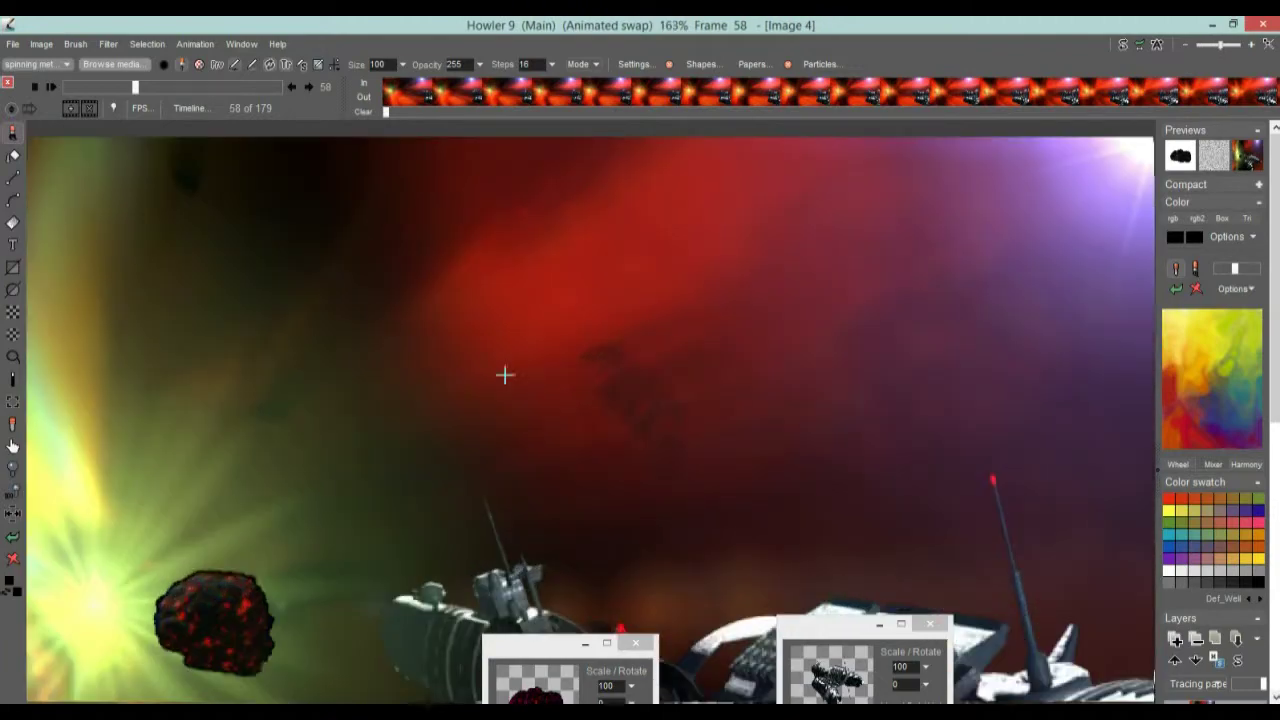
drag(478, 354, 643, 217)
scroll(474, 343, down, 1)
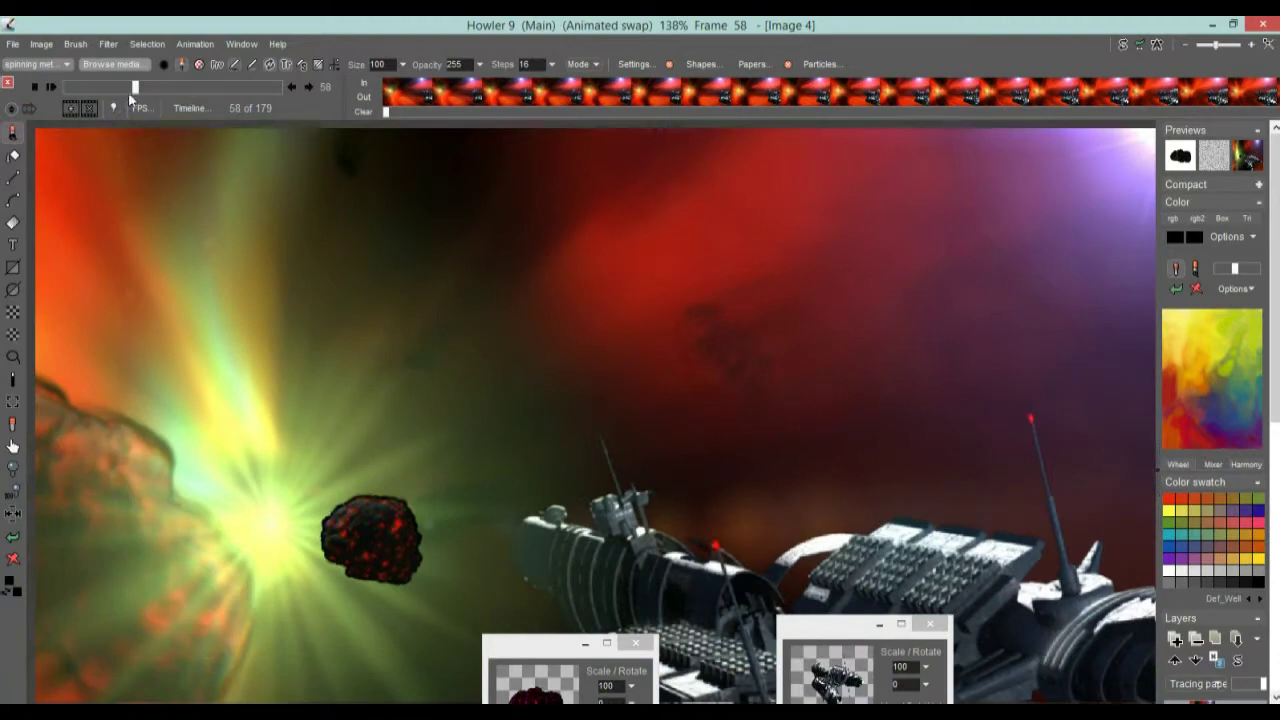
Review the remaining frames through frame 178, then scrub back to frame 53 to check the ship, asteroids and flares
mouse_move(135, 88)
mouse_down()
mouse_move(170, 88)
mouse_move(137, 92)
mouse_move(147, 89)
mouse_up()
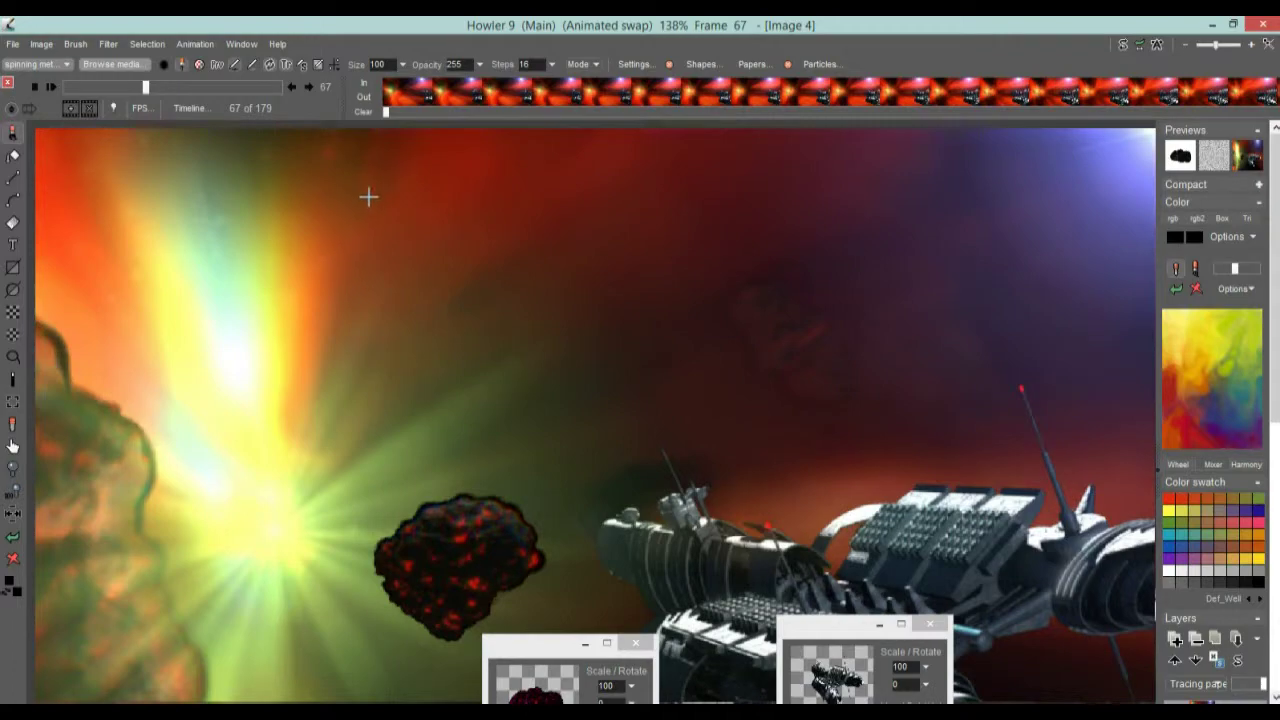
drag(178, 90, 213, 88)
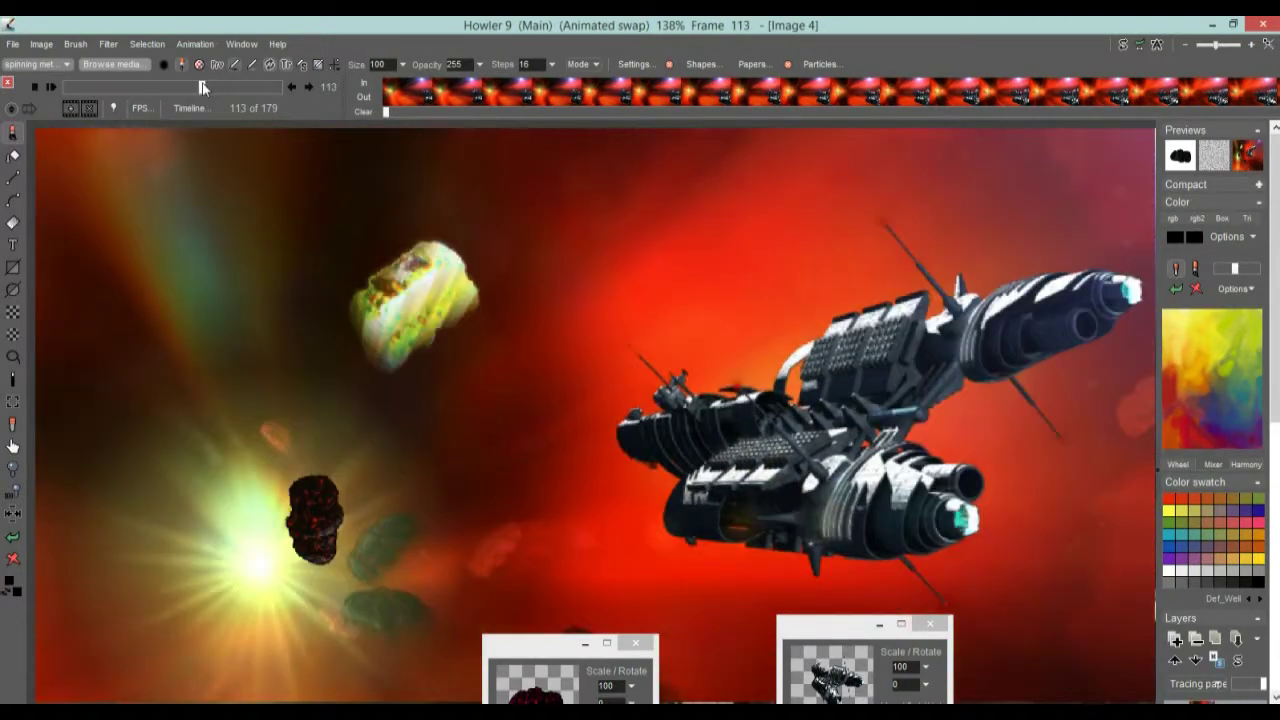
mouse_move(202, 87)
mouse_down()
mouse_move(103, 88)
mouse_move(225, 87)
mouse_move(160, 87)
mouse_move(184, 87)
mouse_up()
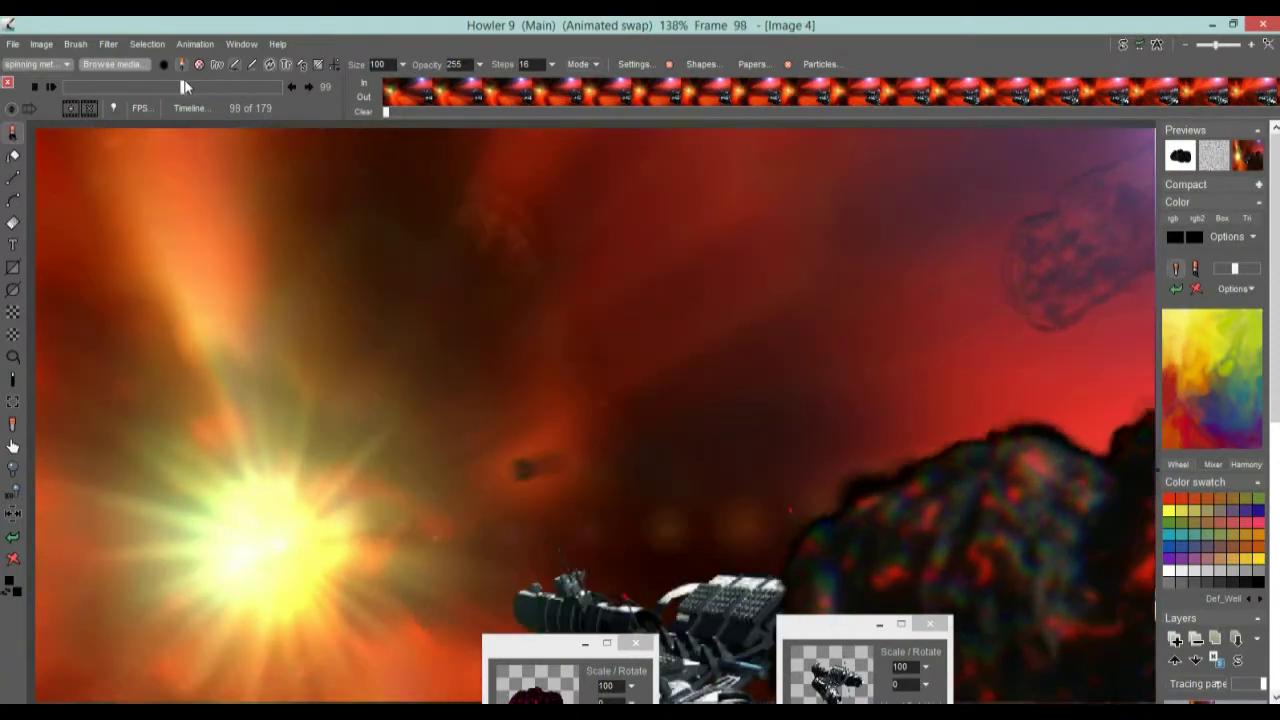
scroll(632, 408, down, 5)
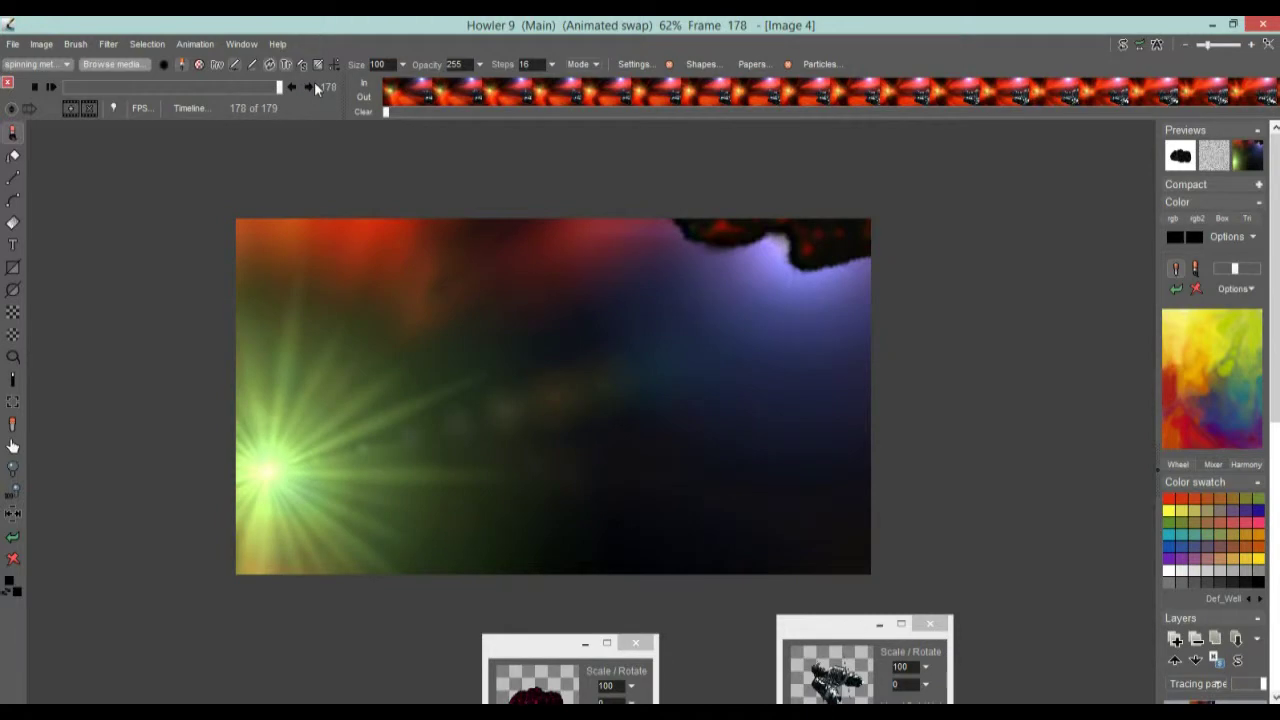
drag(225, 89, 188, 89)
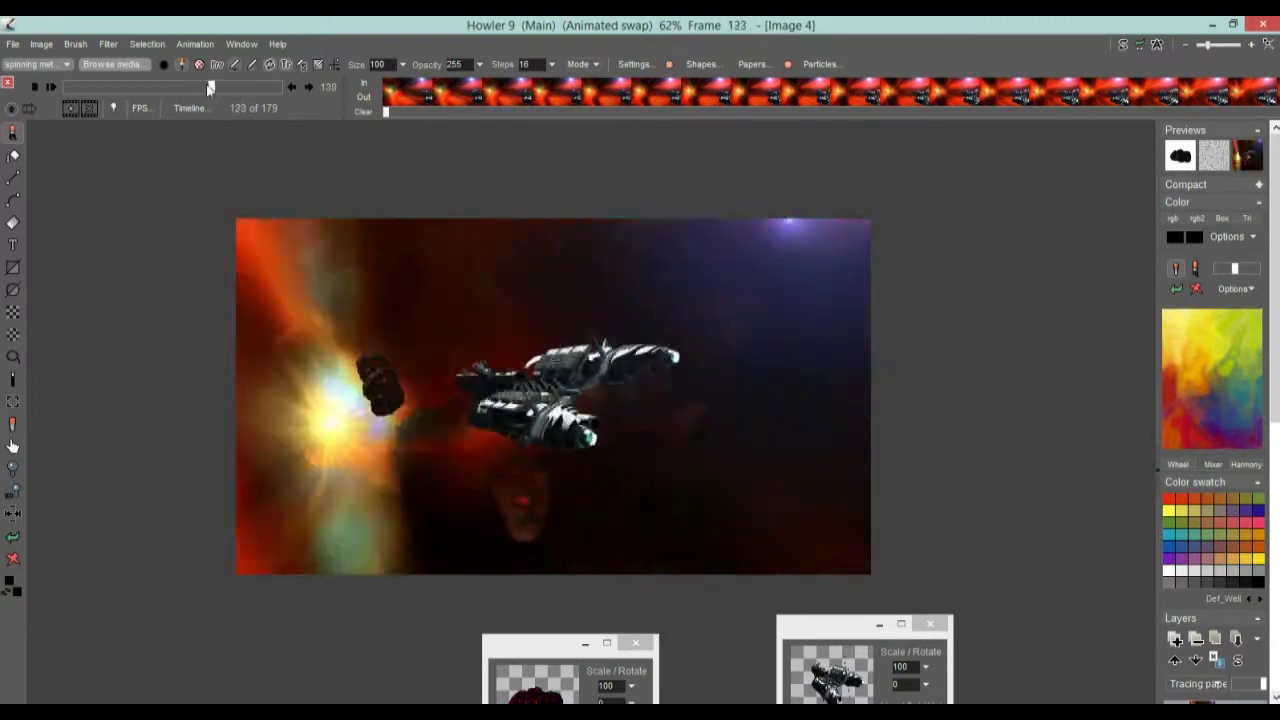
mouse_move(155, 88)
mouse_down()
mouse_move(111, 88)
mouse_move(166, 88)
mouse_up()
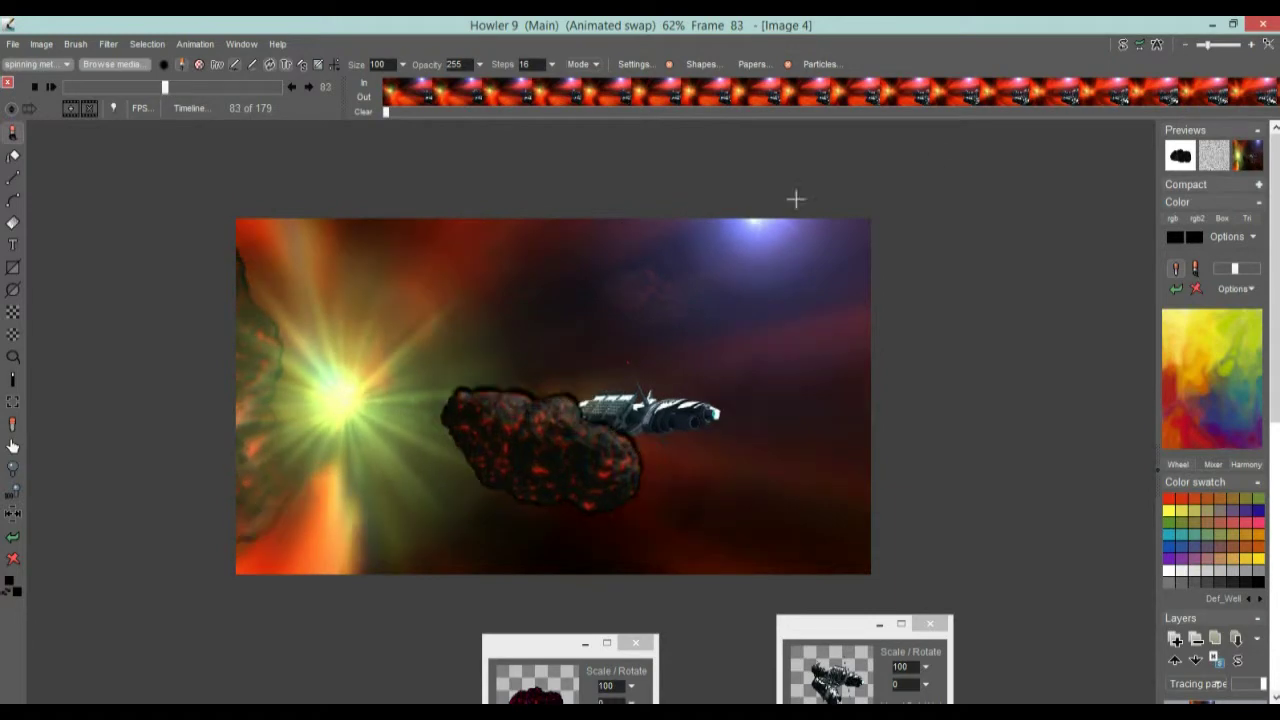
drag(168, 88, 129, 87)
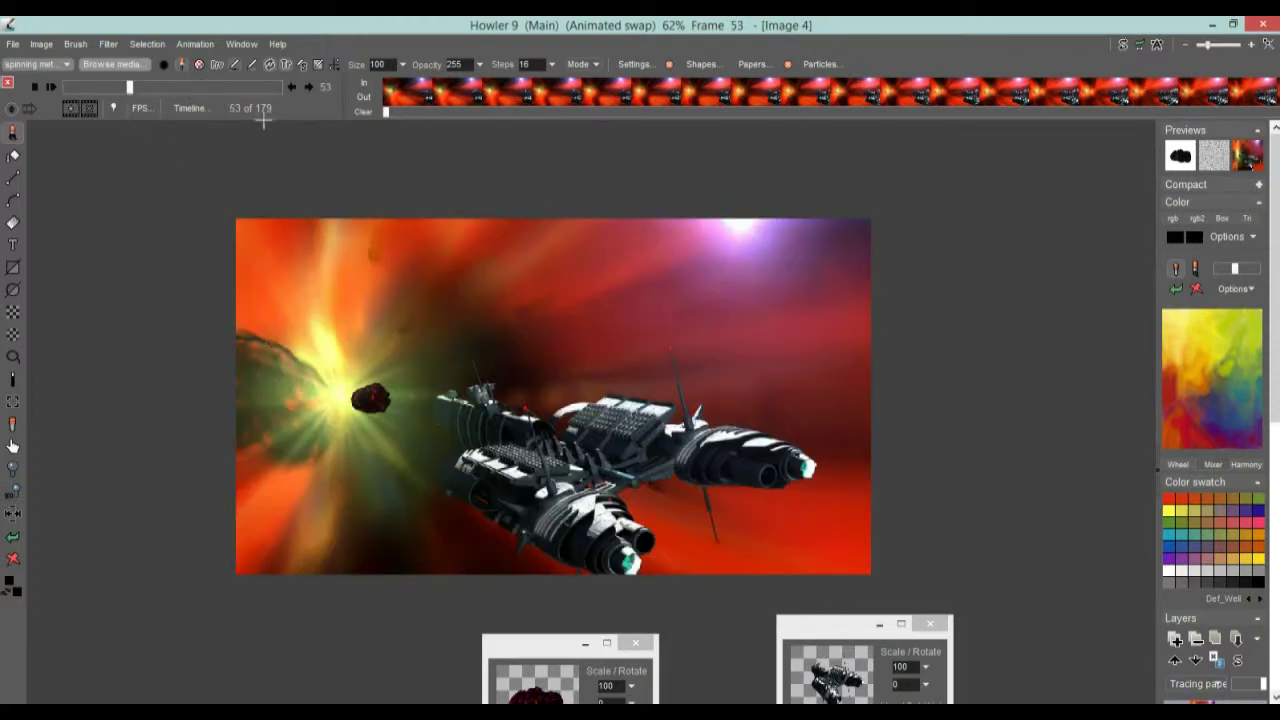
Load all frames of flares6-180.avi from the fromDartanbeck - STARSHIP folder as the animation
click(181, 46)
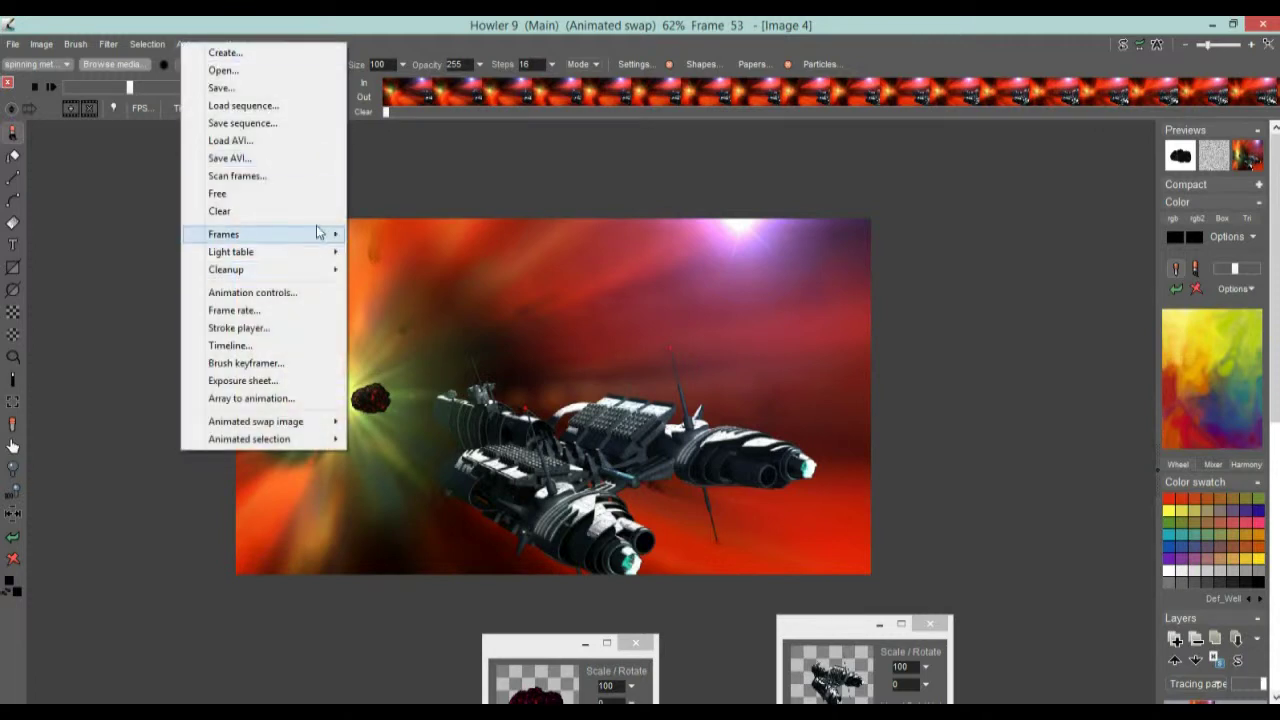
click(253, 146)
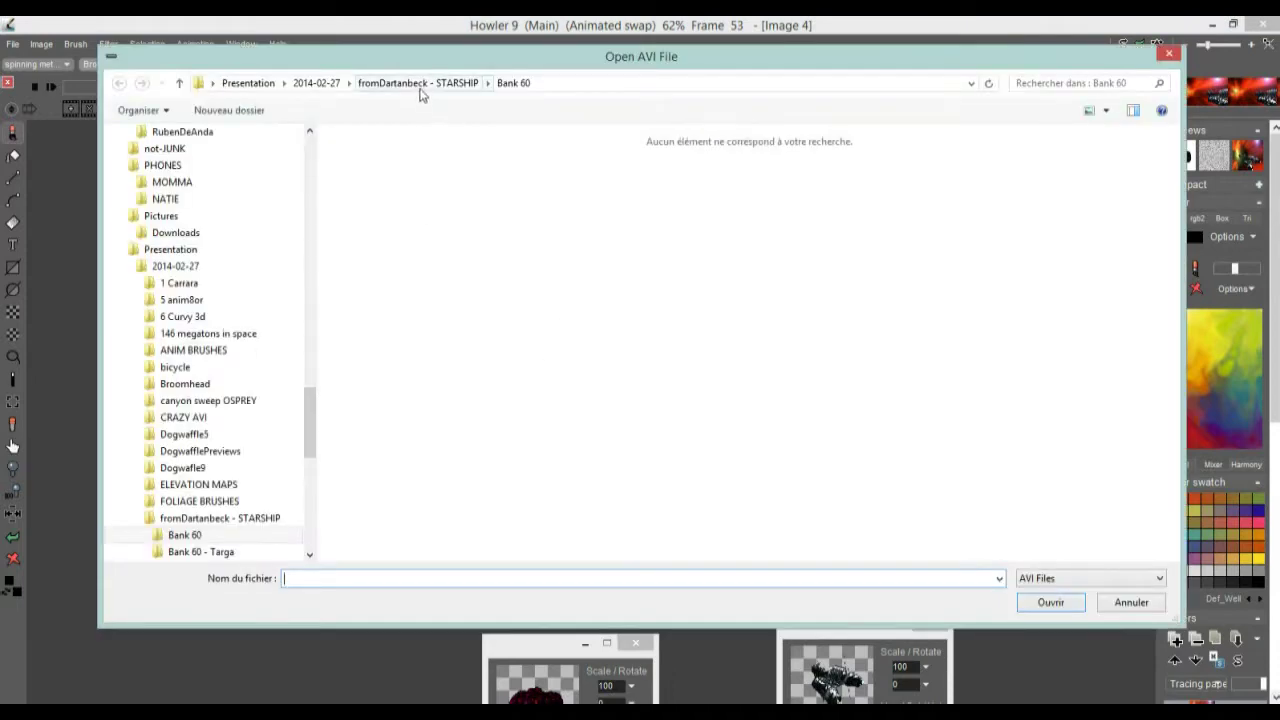
click(422, 88)
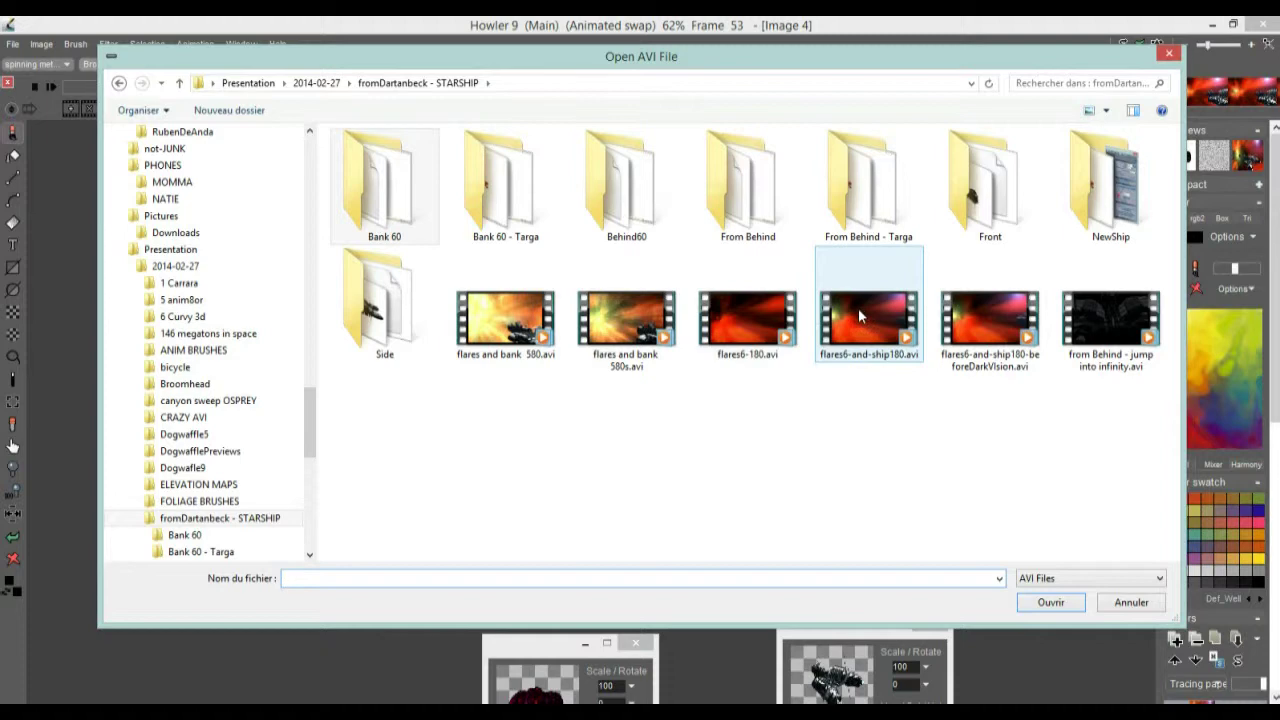
click(740, 321)
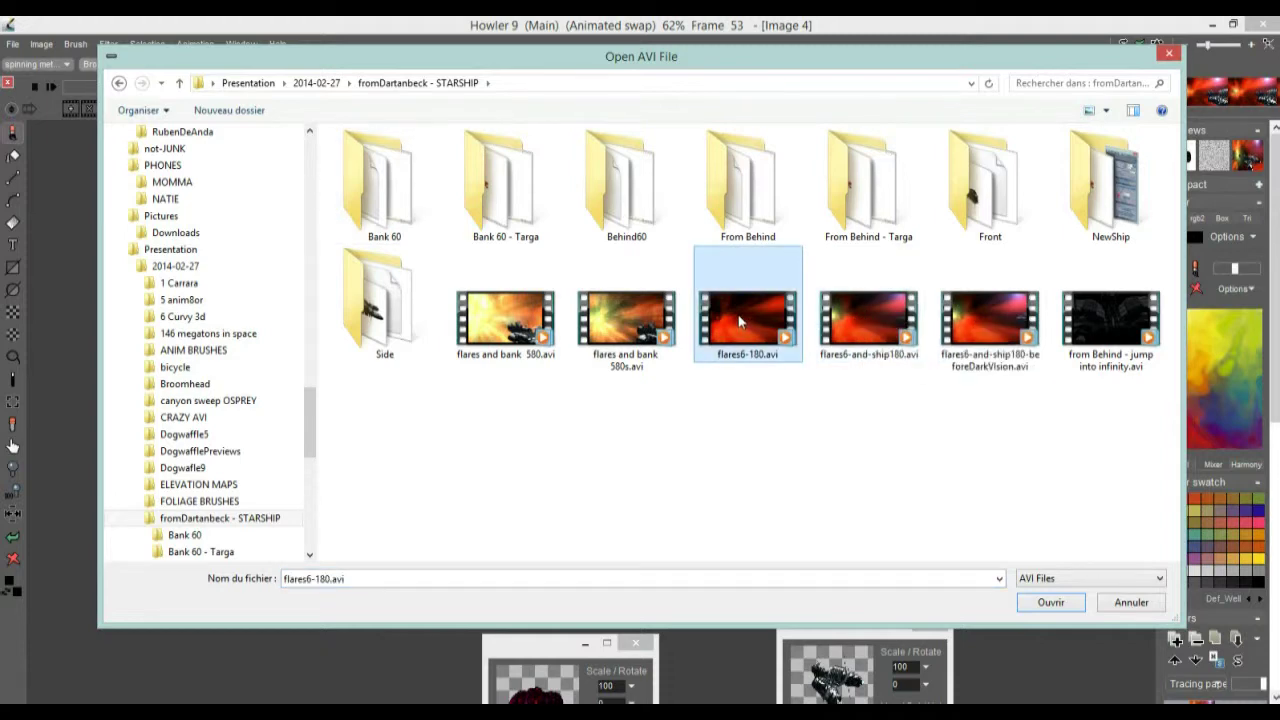
double_click(740, 321)
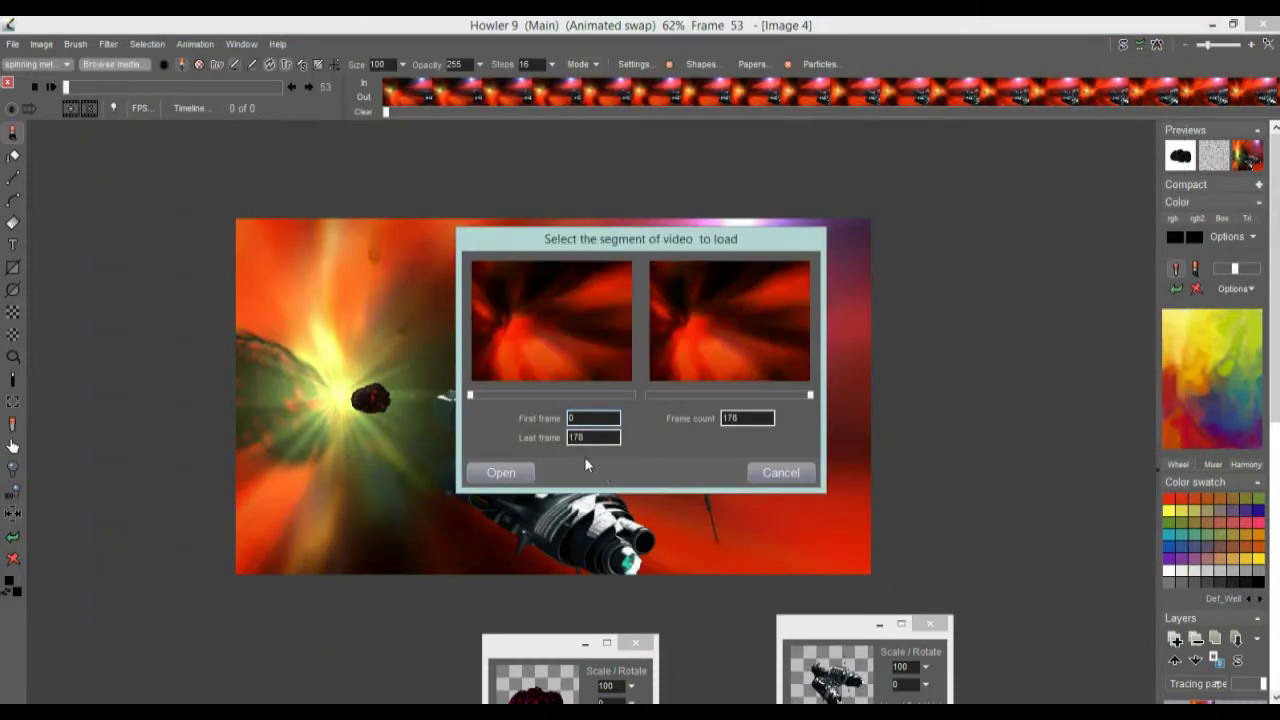
drag(487, 396, 560, 399)
drag(489, 398, 441, 408)
click(501, 473)
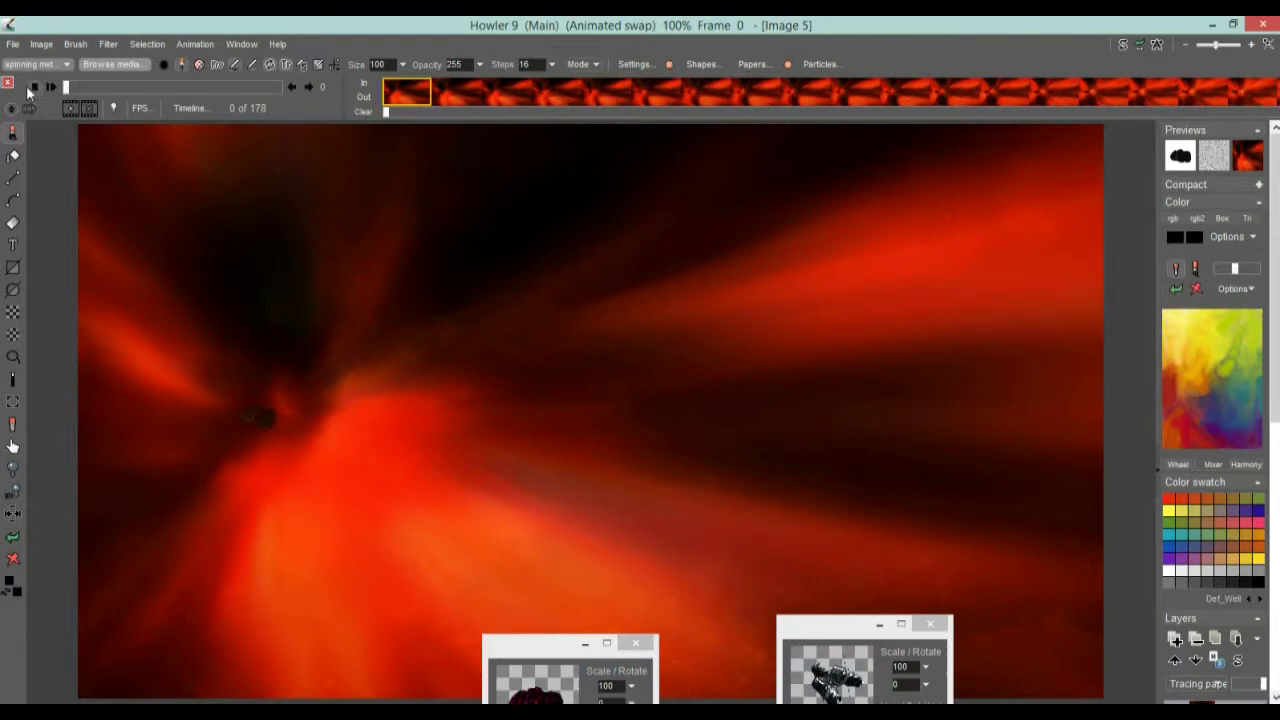
drag(70, 88, 35, 117)
Close the brush media browser and select the Airbrush 75 preset
click(112, 64)
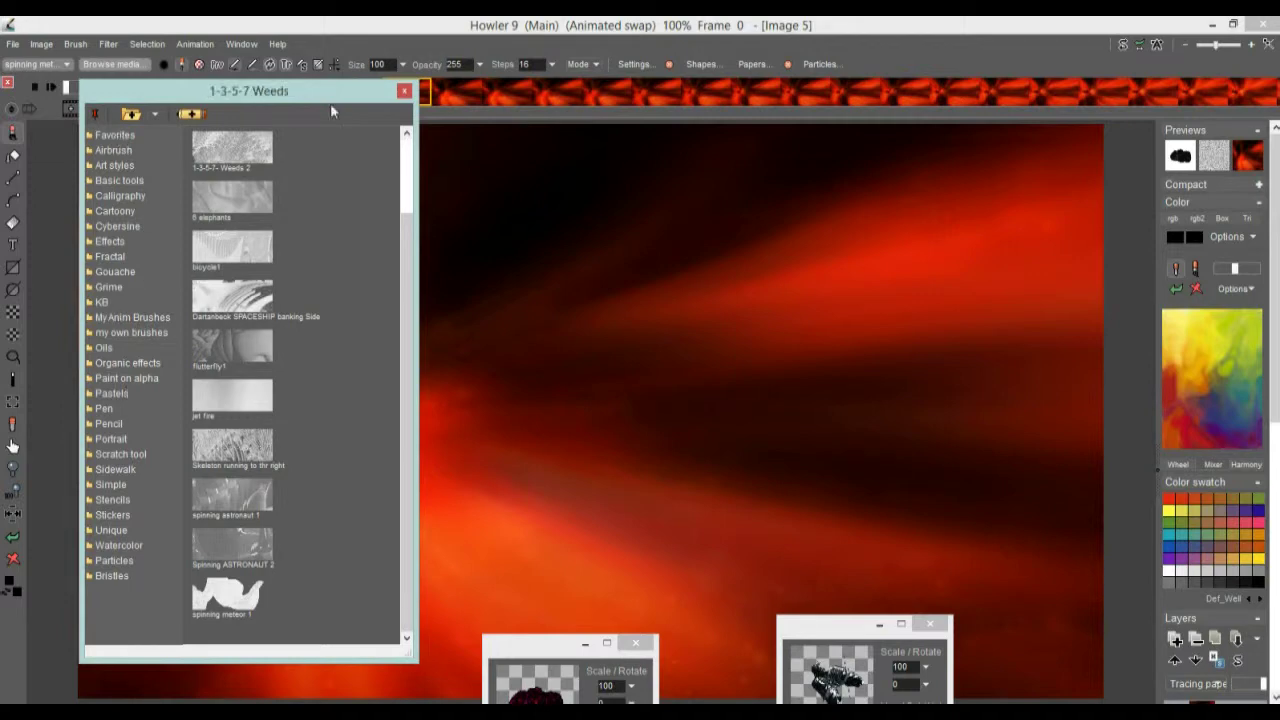
click(404, 91)
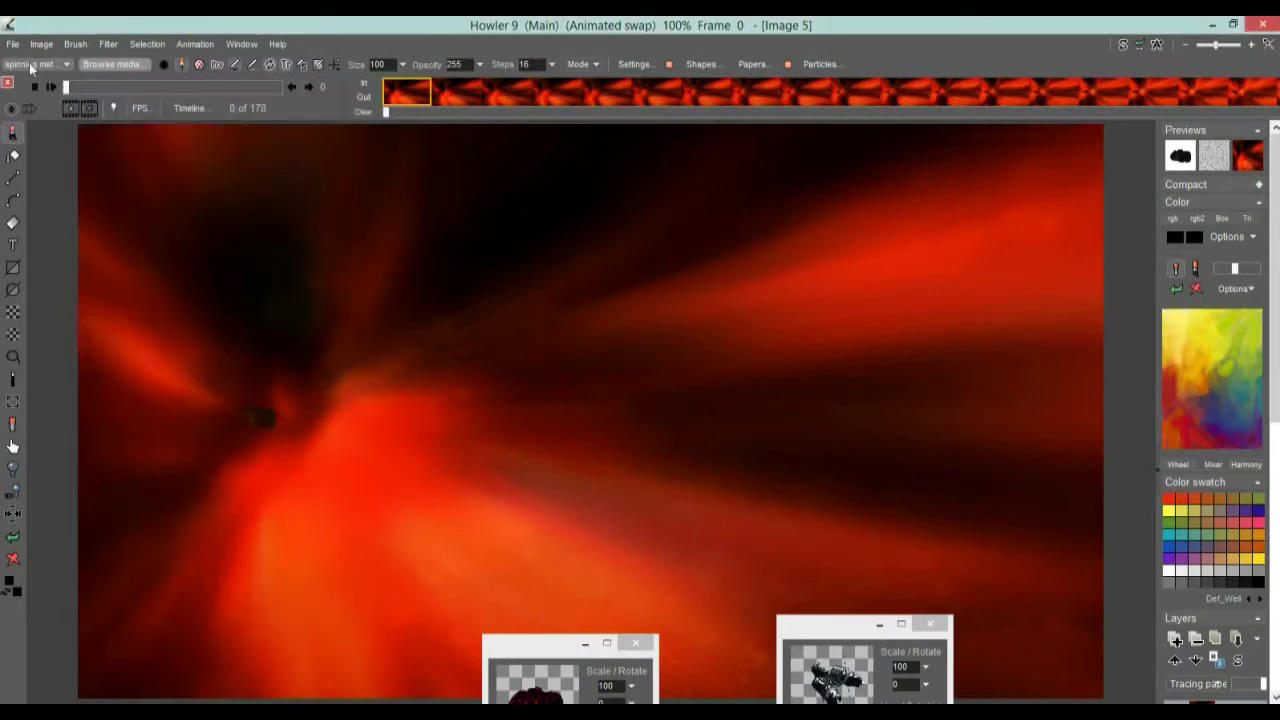
click(31, 66)
mouse_move(94, 74)
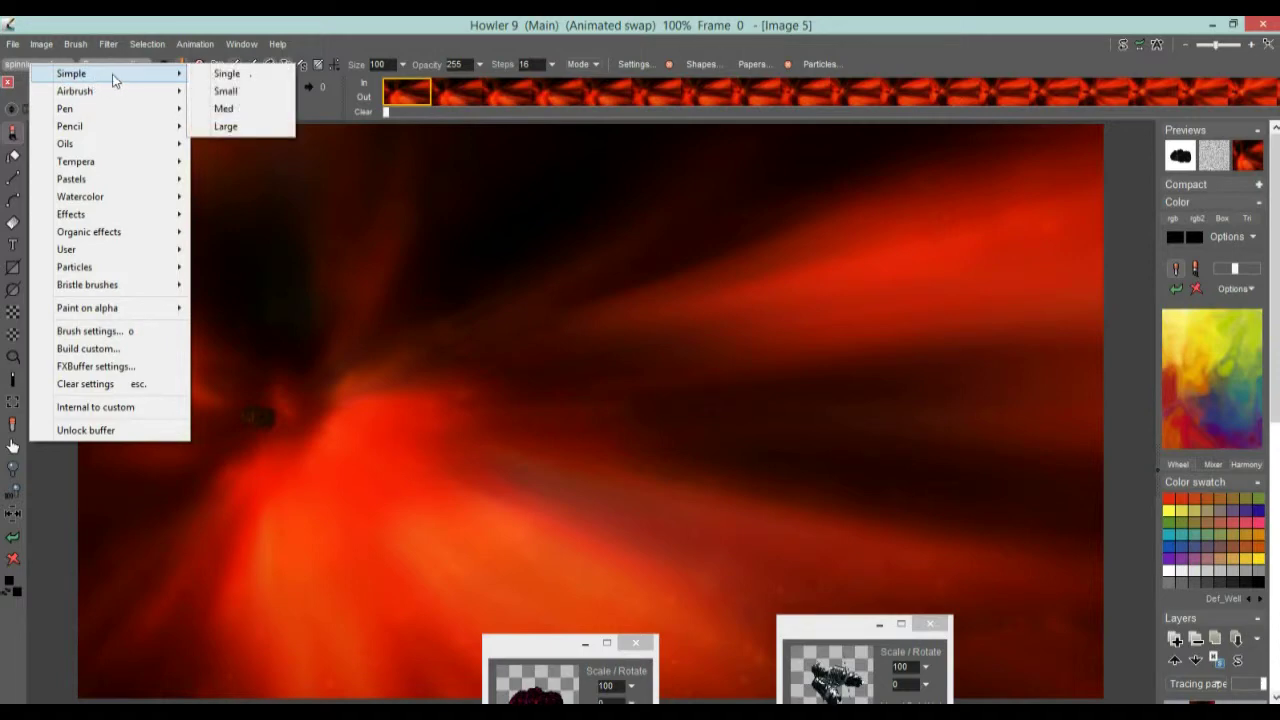
mouse_move(160, 91)
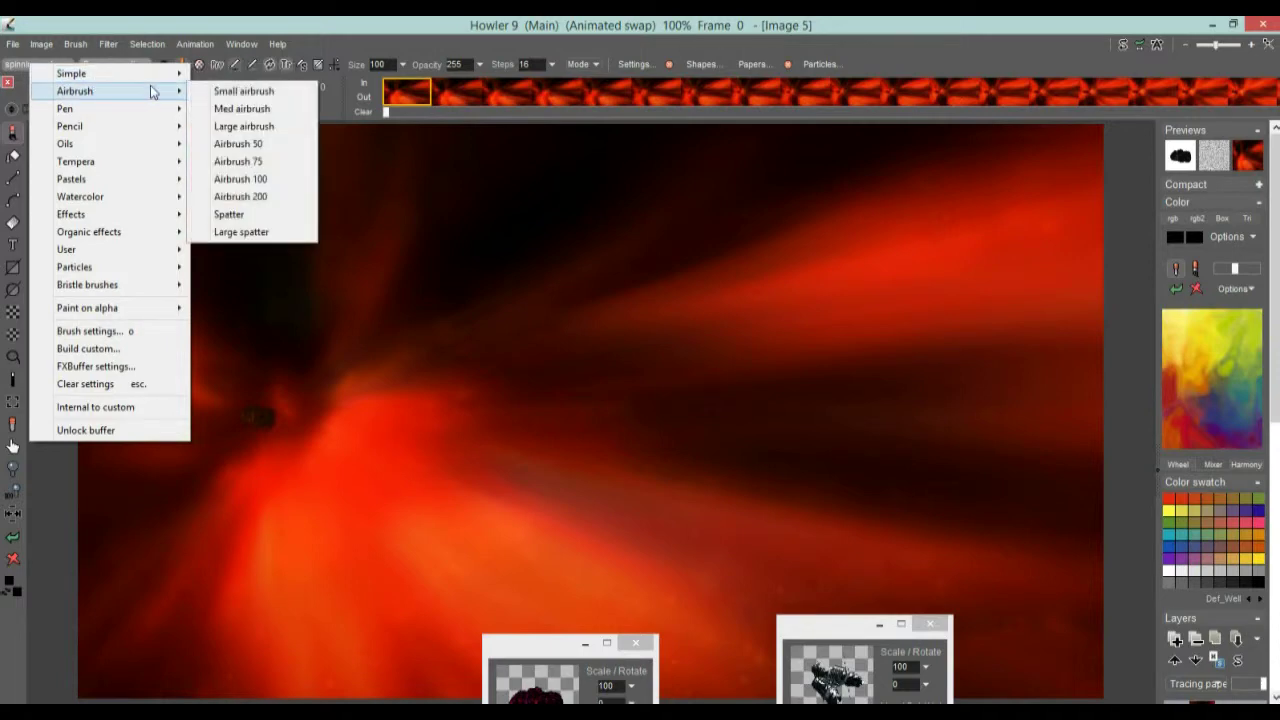
click(262, 168)
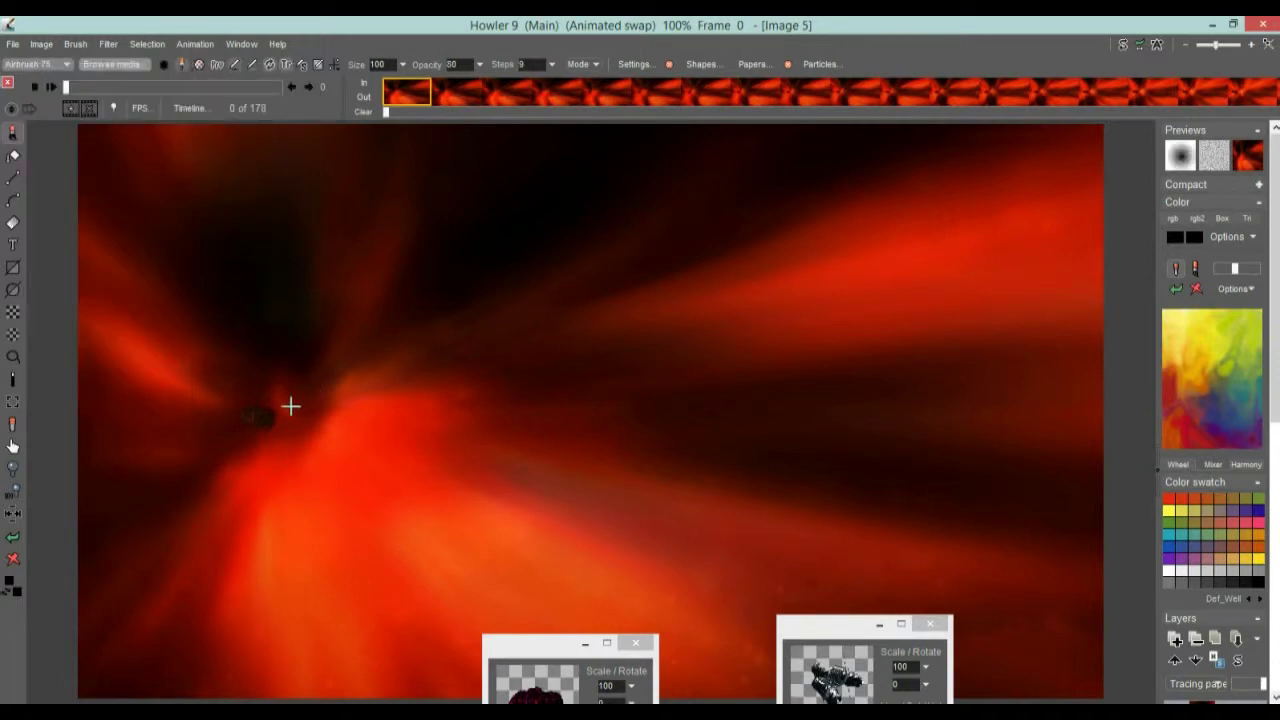
Try a black airbrush stroke from the nebula's vanishing point to the far edge of frame 0, and undo it
mouse_move(289, 406)
mouse_down()
mouse_move(533, 337)
mouse_move(1205, 201)
mouse_up()
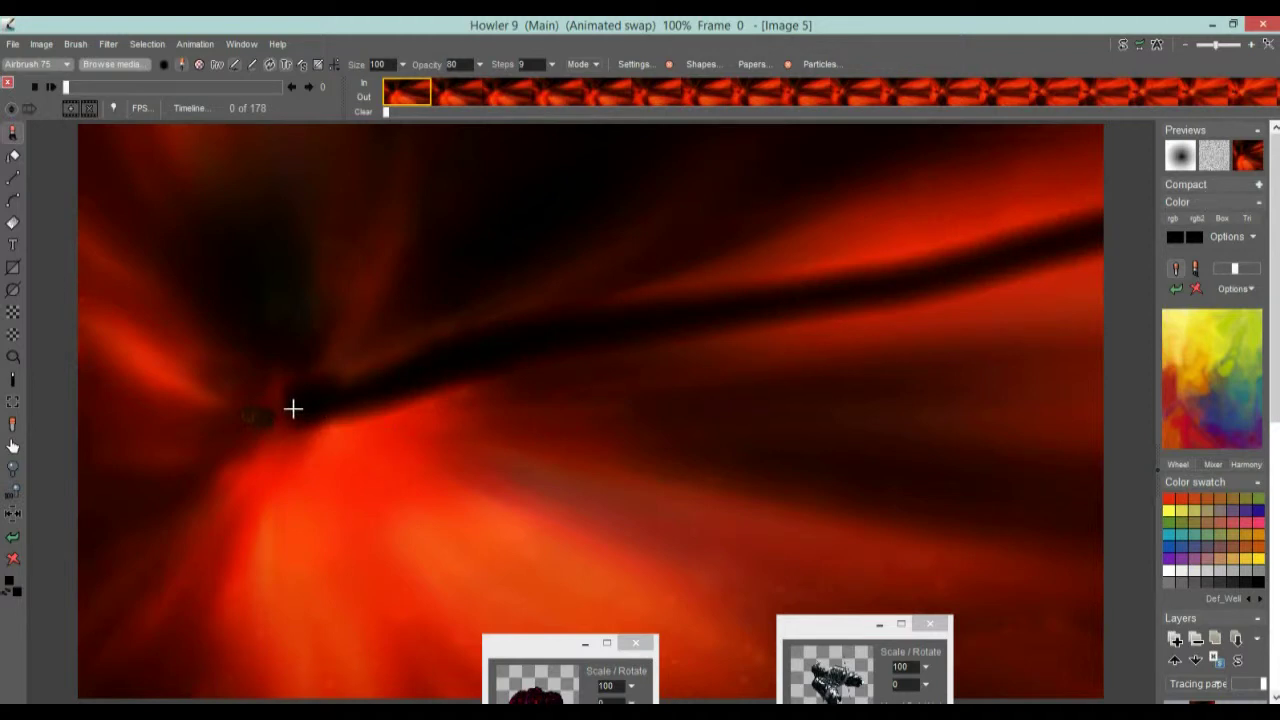
key(ctrl+z)
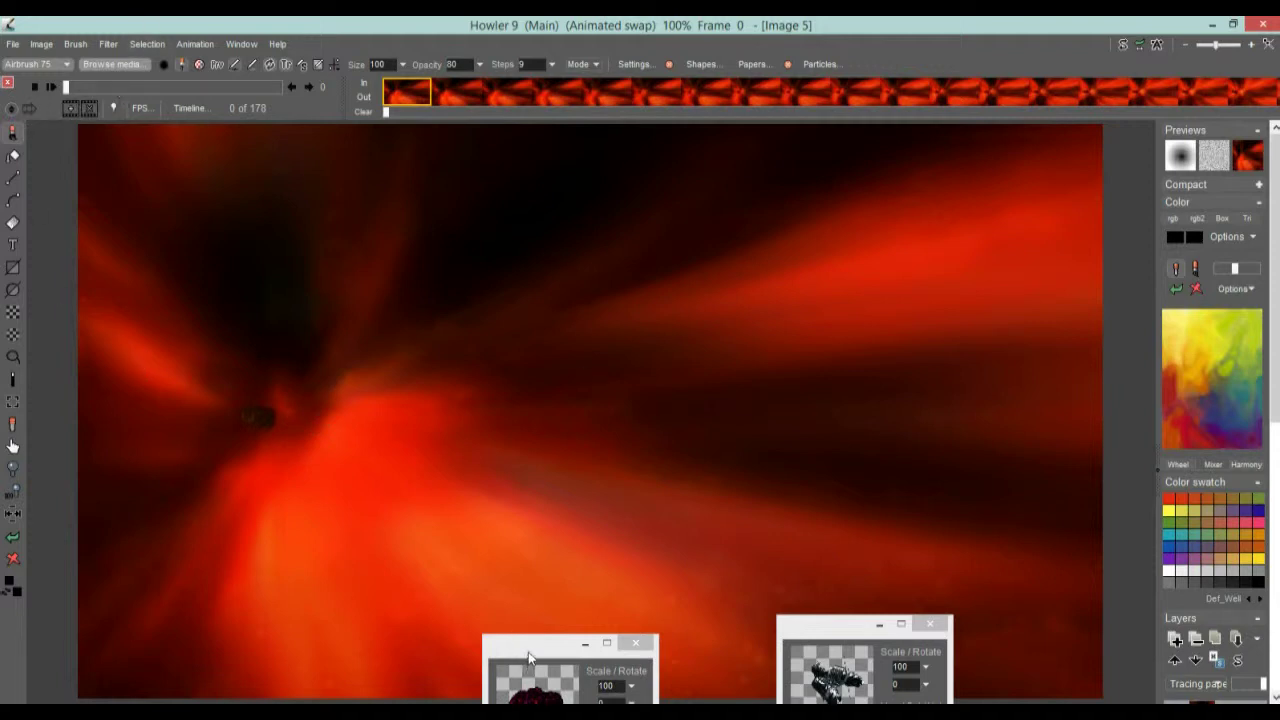
Bring the stored asteroid brush copy into full view and park it back beside the starship copy
drag(530, 656, 212, 382)
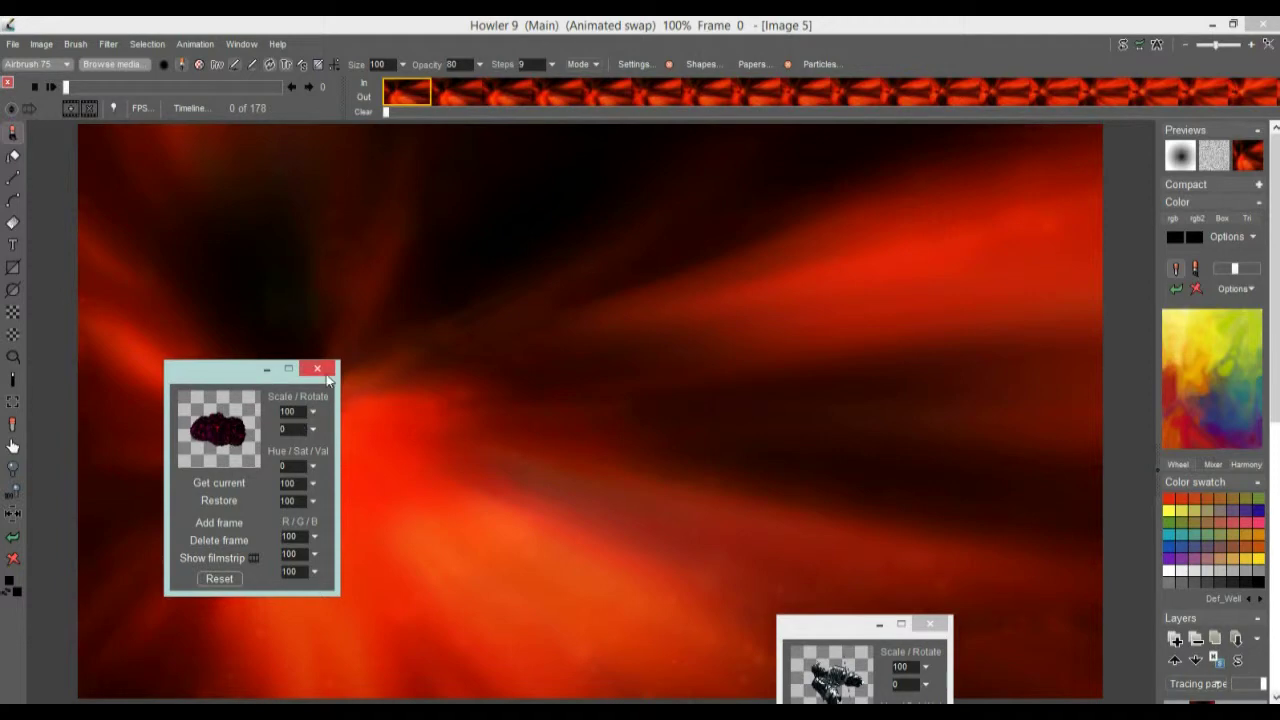
drag(238, 372, 604, 626)
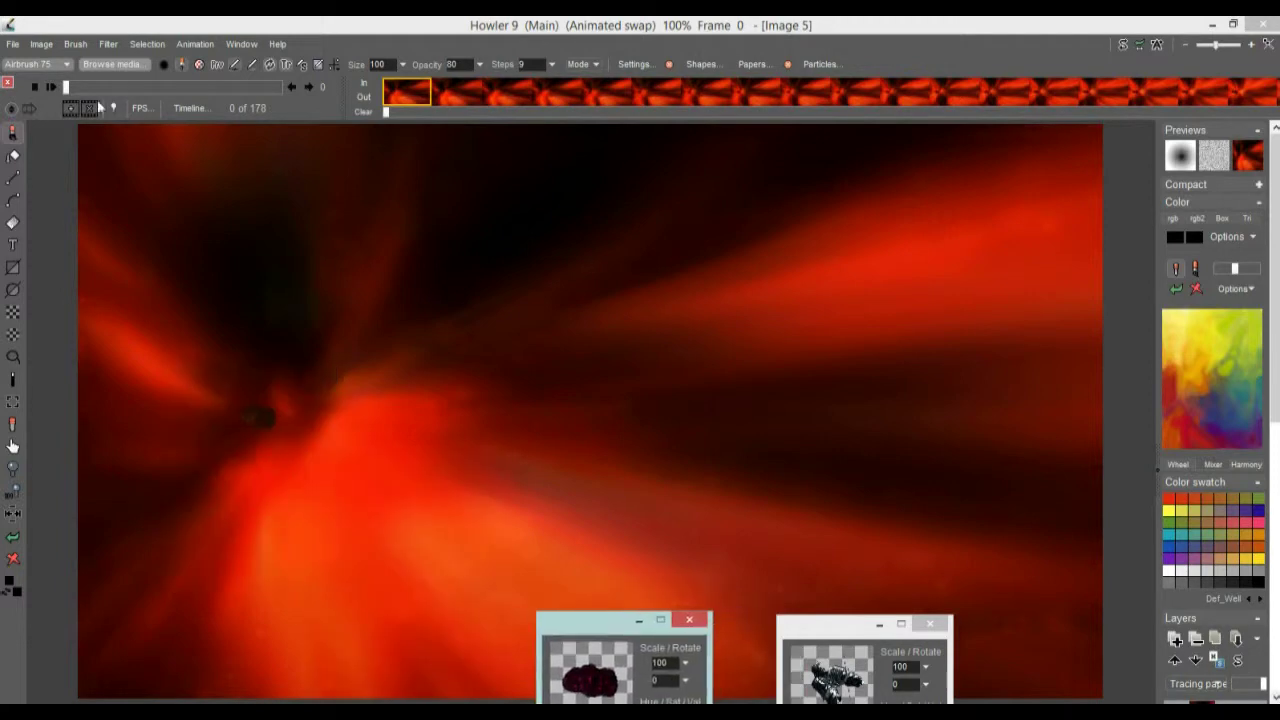
Browse the My Anim Brushes and my own brushes categories, and return to My Anim Brushes to locate the spinning meteor 1 brush
click(113, 64)
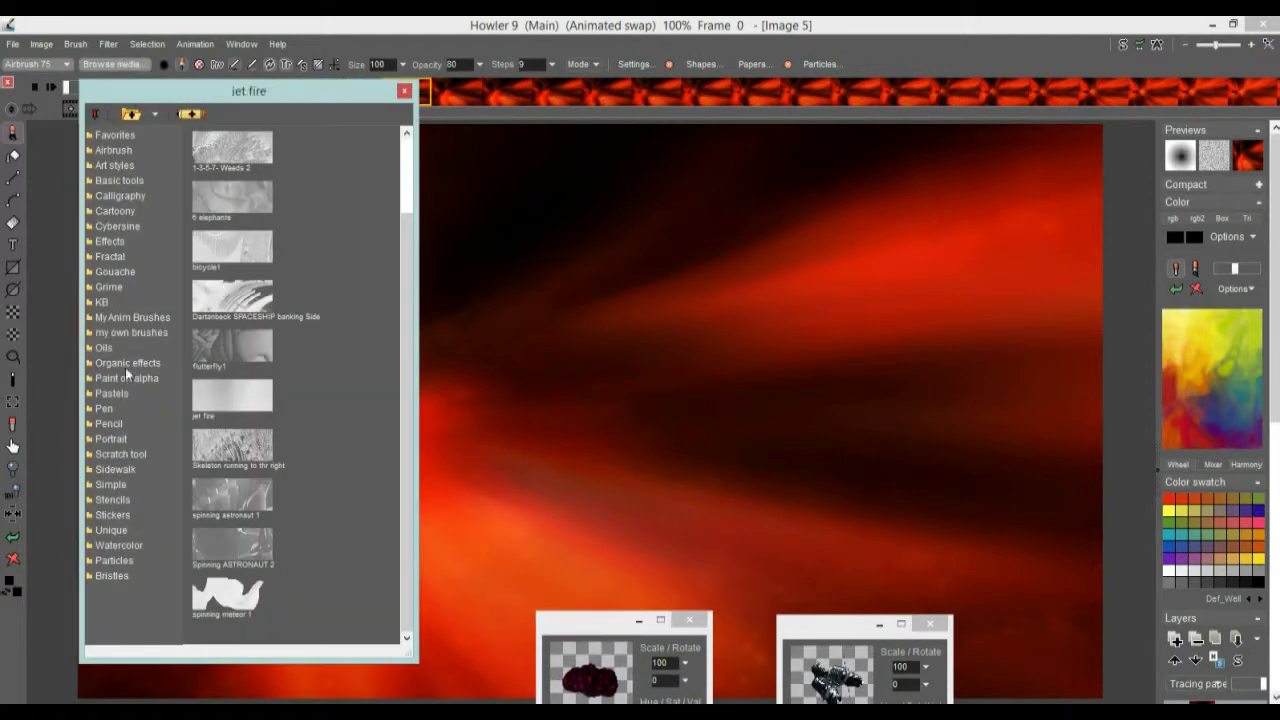
click(113, 320)
click(113, 320)
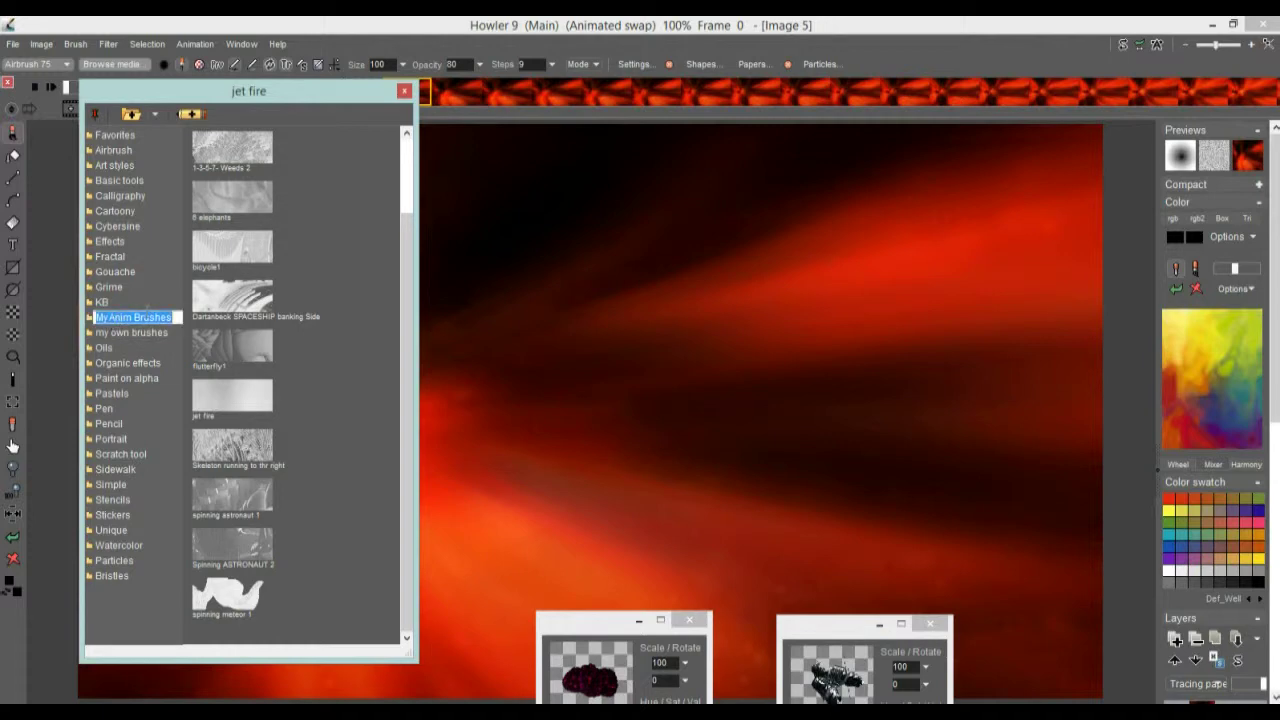
key(Escape)
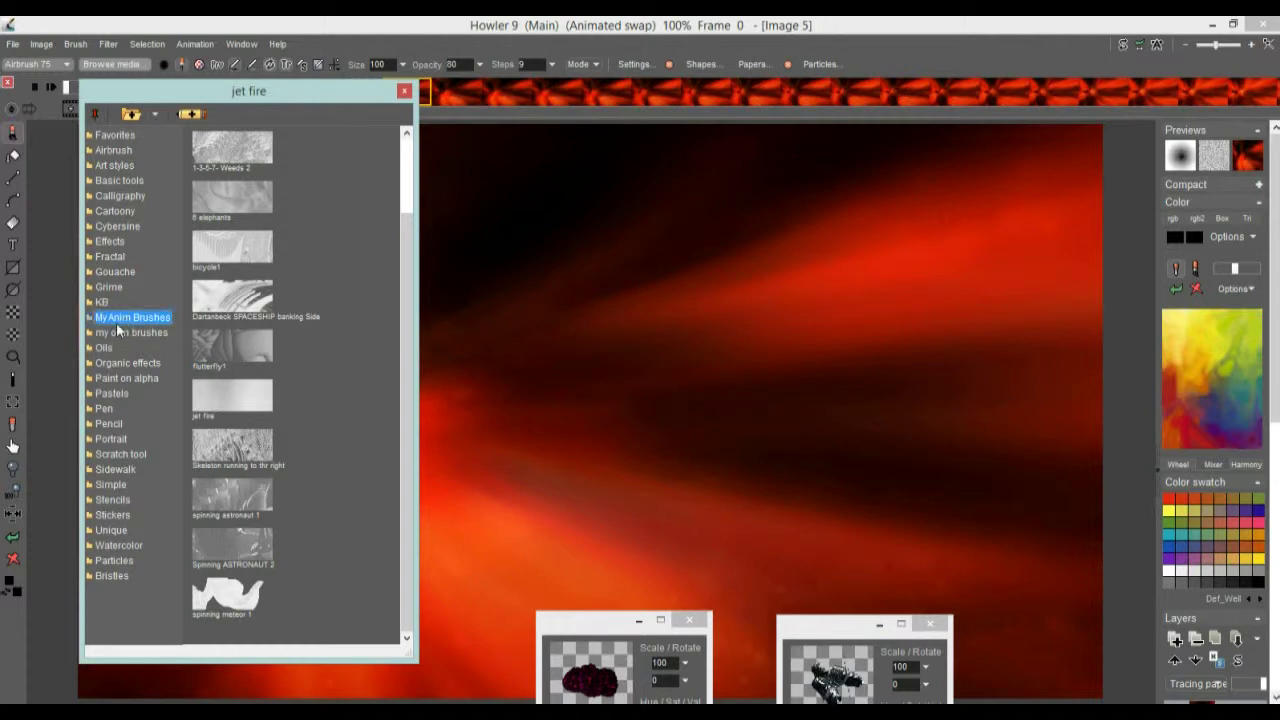
click(118, 320)
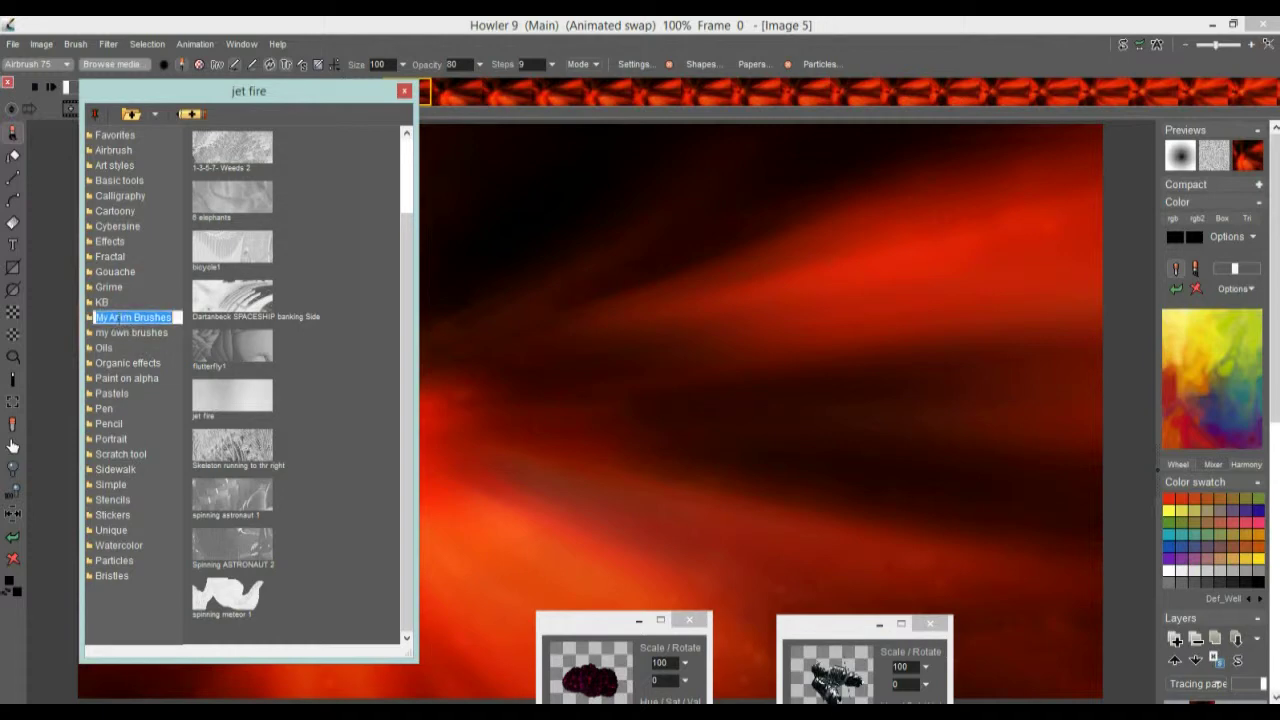
click(135, 317)
click(131, 332)
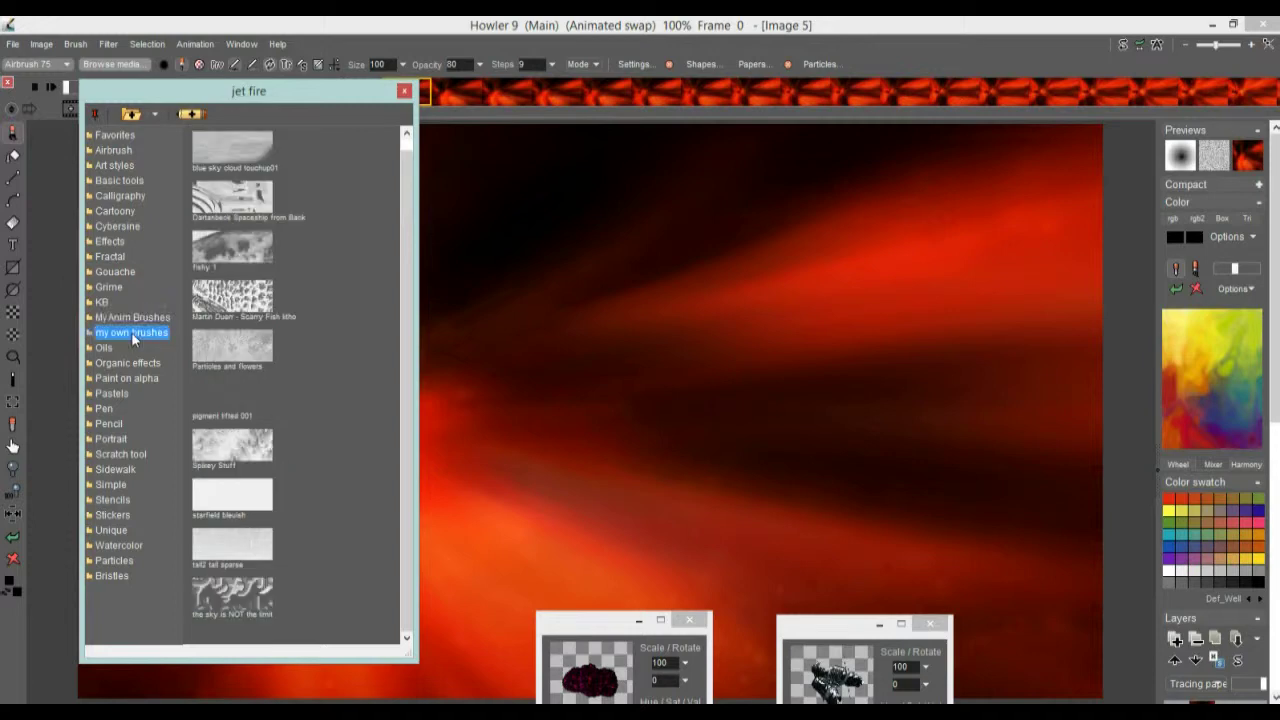
click(117, 334)
click(128, 317)
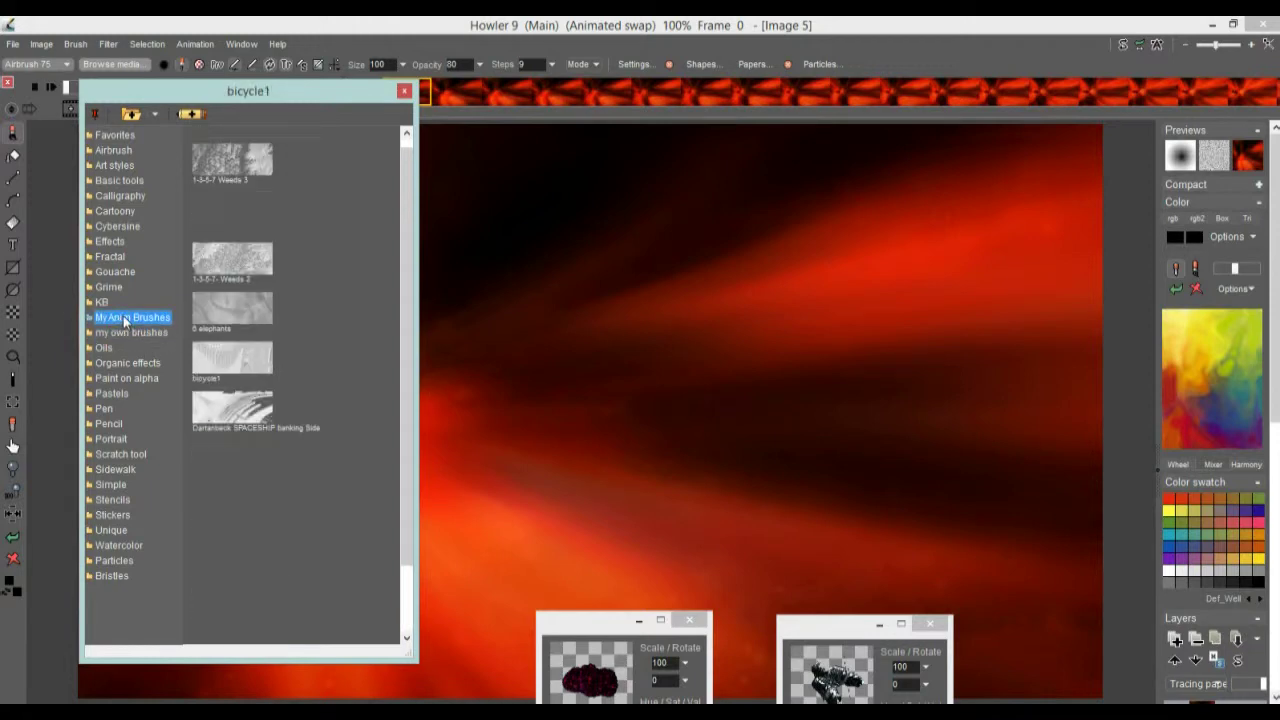
click(125, 320)
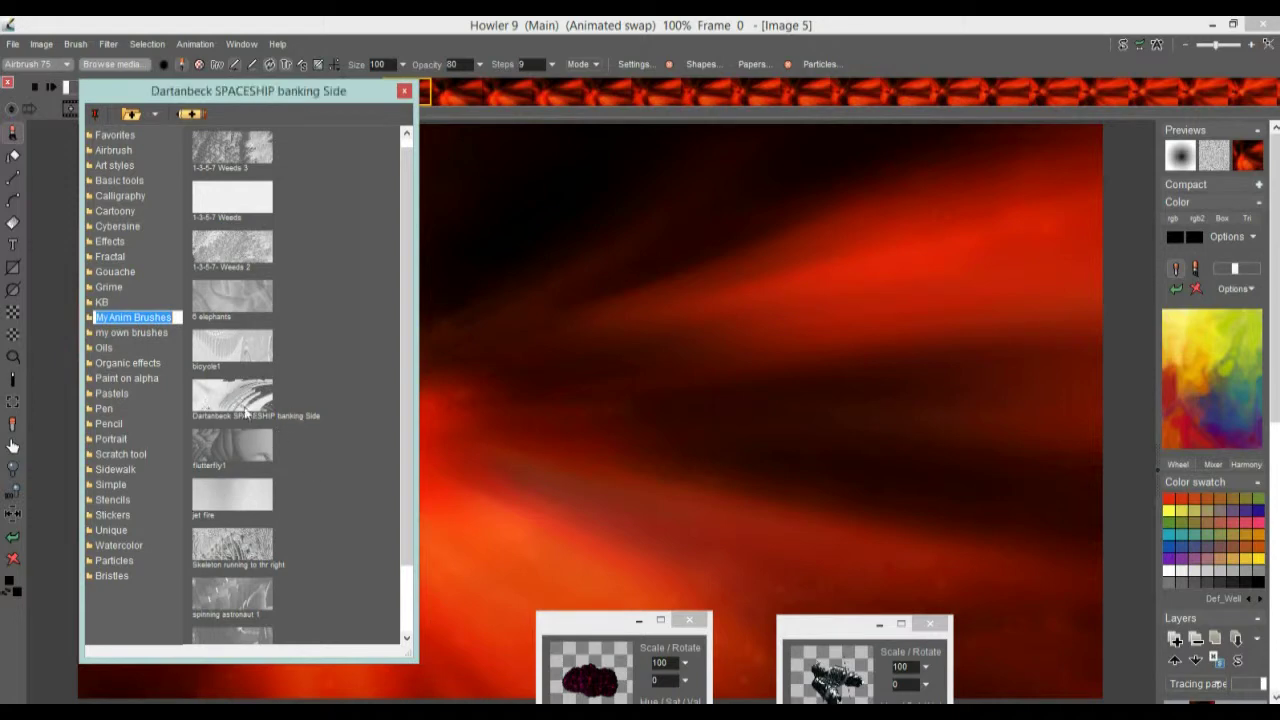
scroll(406, 456, down, 2)
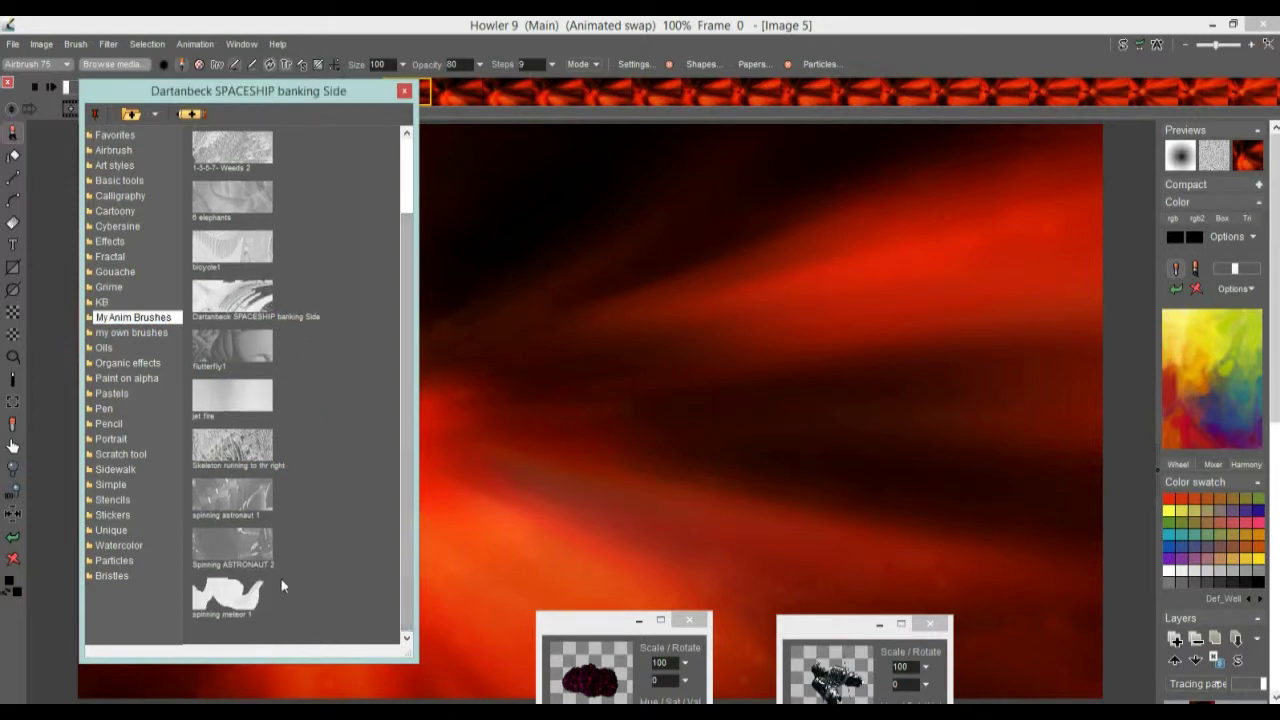
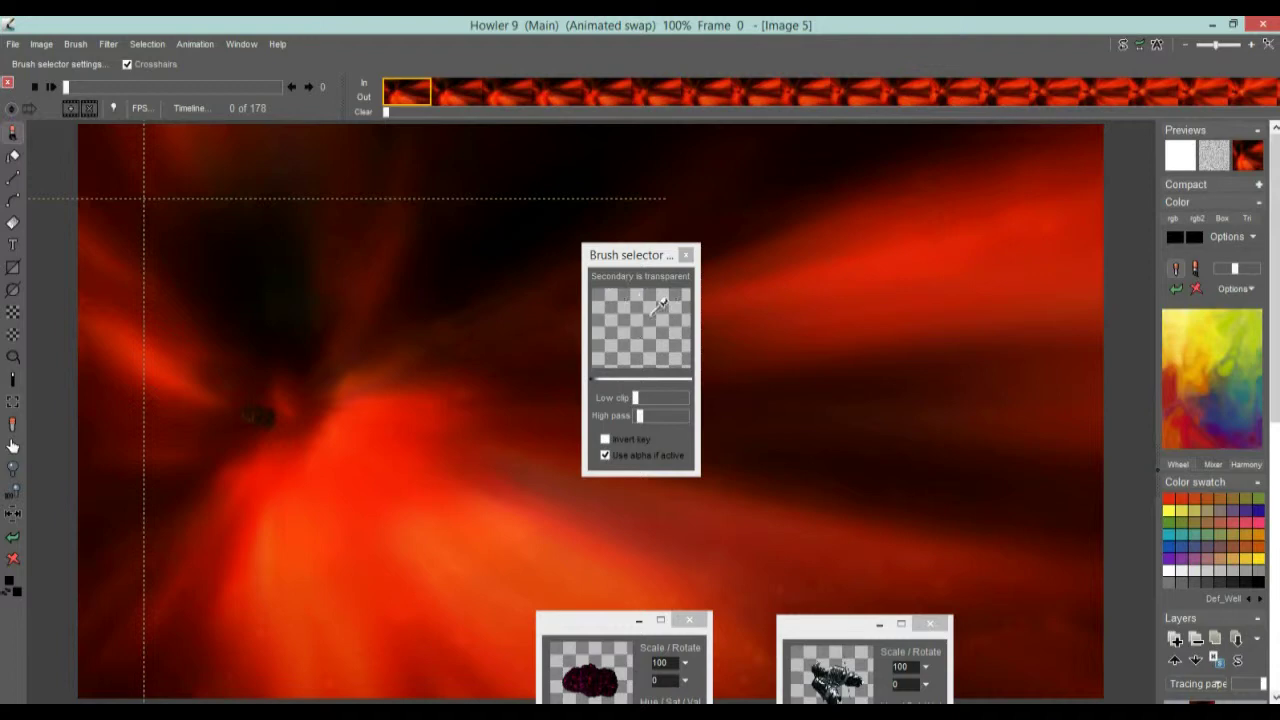
Key out the asteroid brush's background by sampling in the brush selector preview and lowering the High pass threshold
click(681, 340)
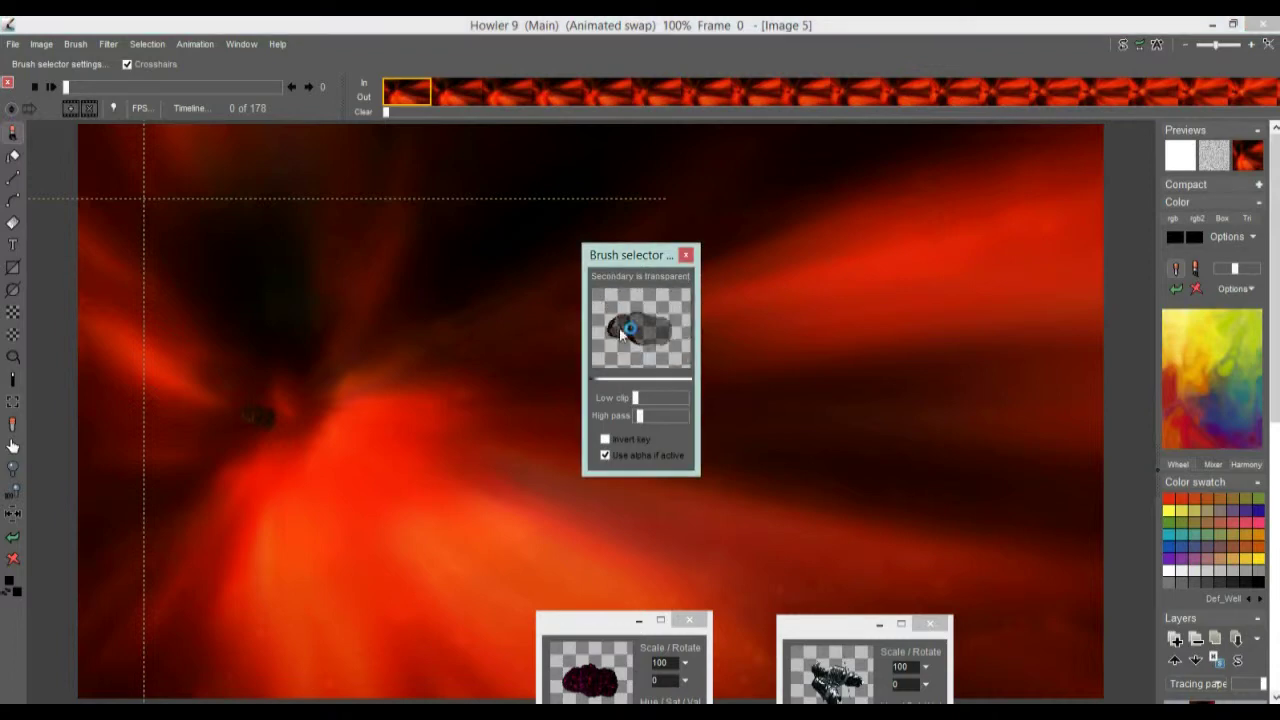
drag(645, 415, 638, 423)
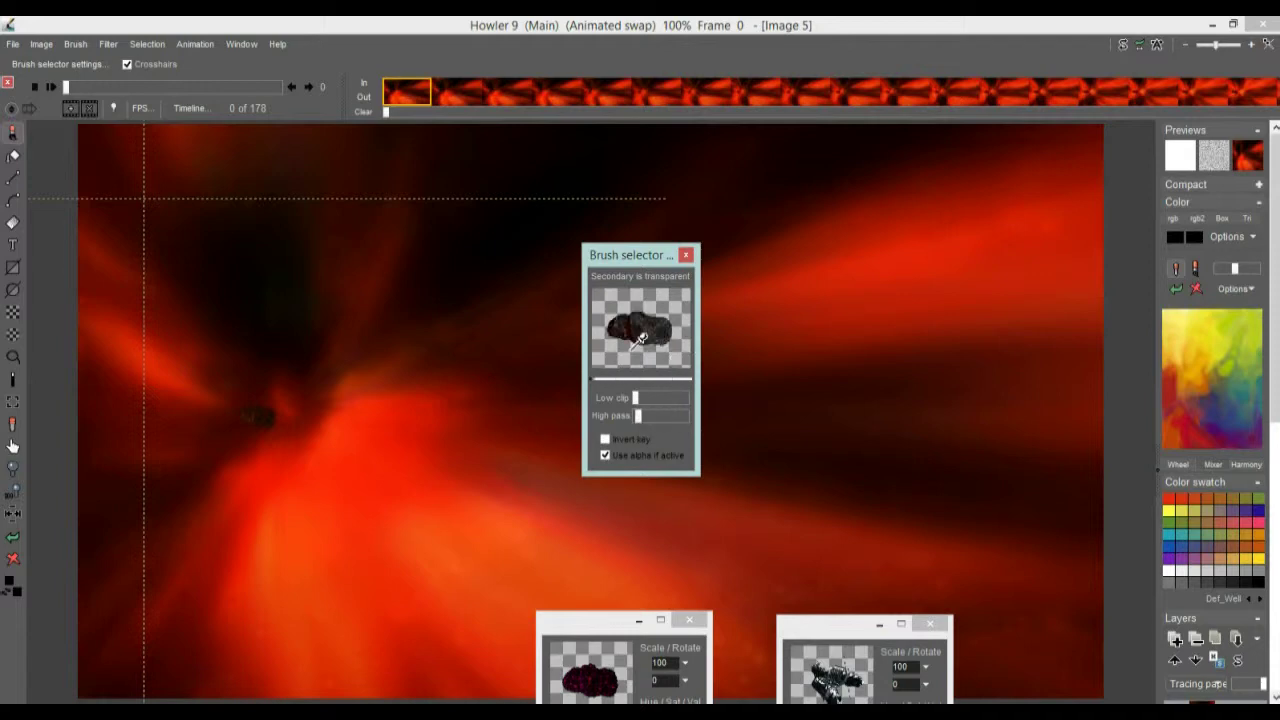
drag(652, 422, 638, 424)
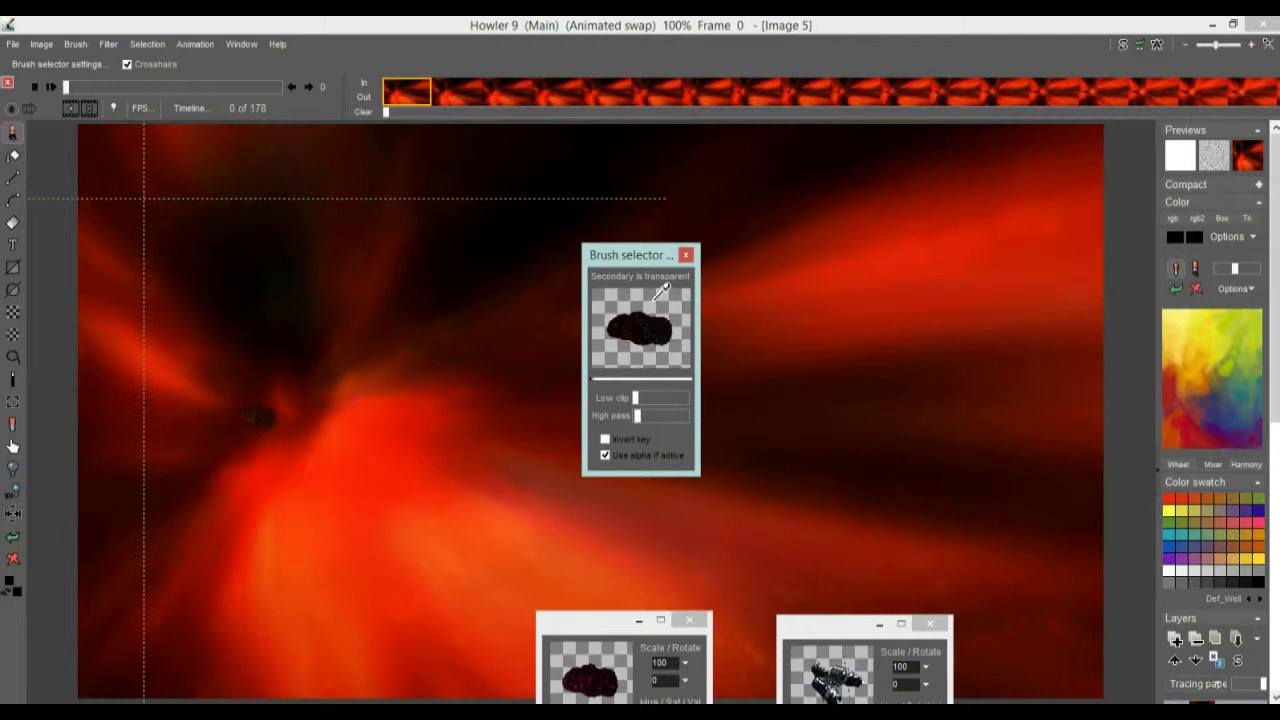
click(640, 333)
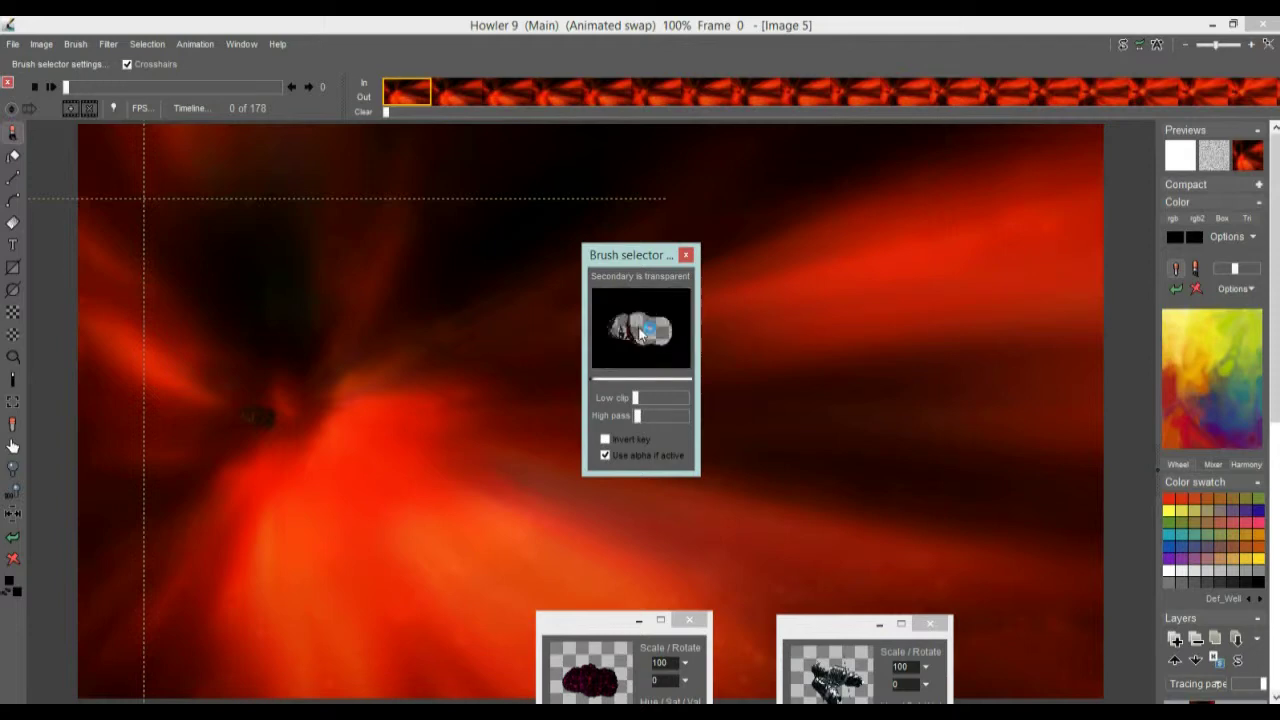
click(645, 337)
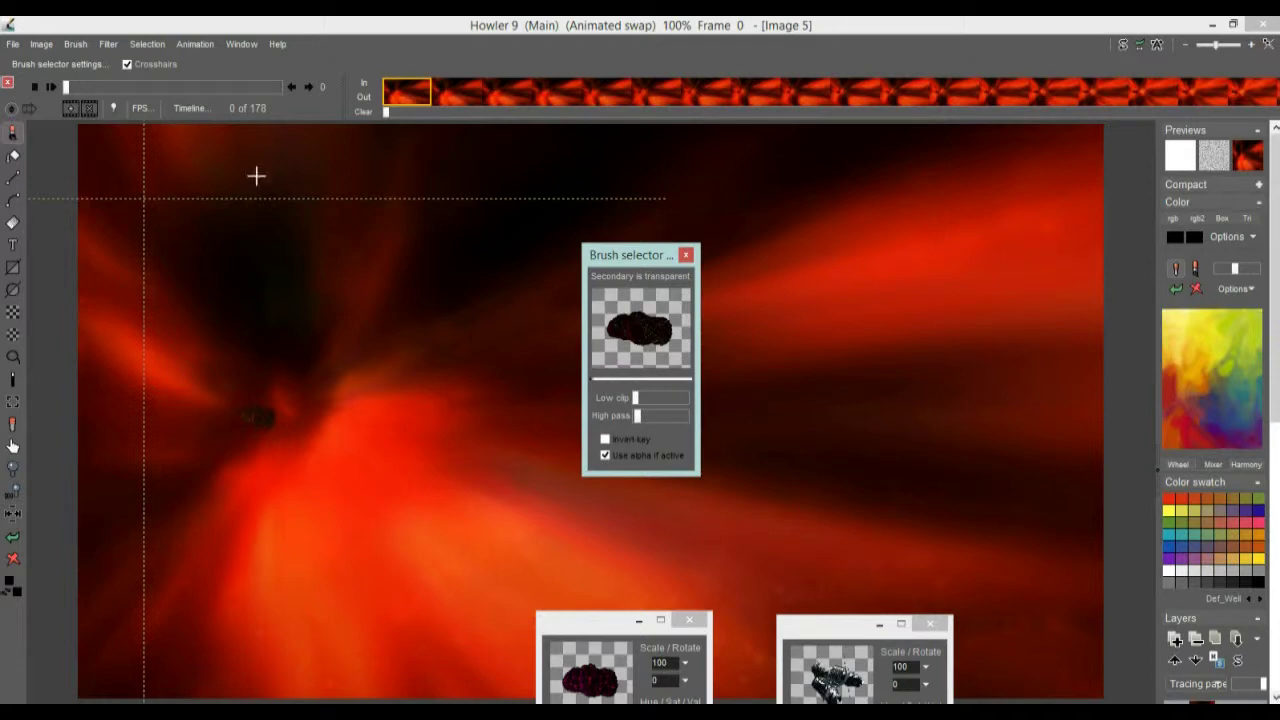
Store a managed copy of the asteroid brush and place its window over the canvas beside the nebula's vanishing point
click(68, 43)
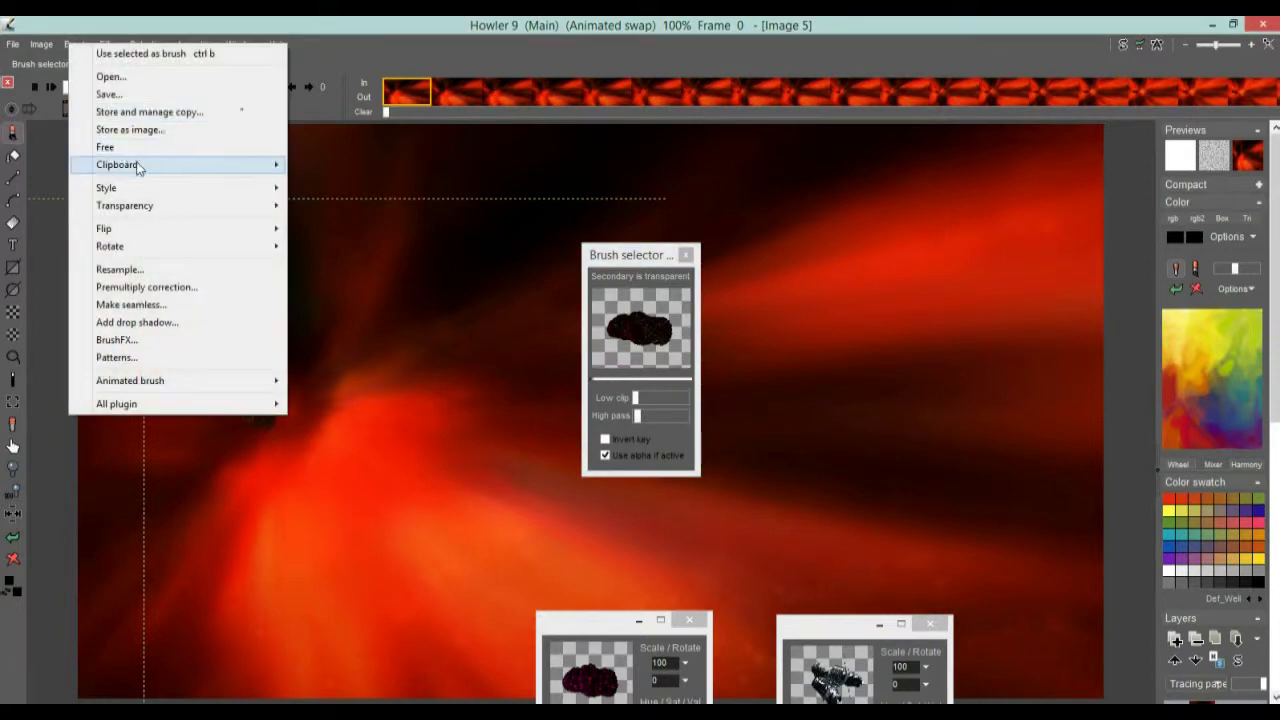
click(140, 111)
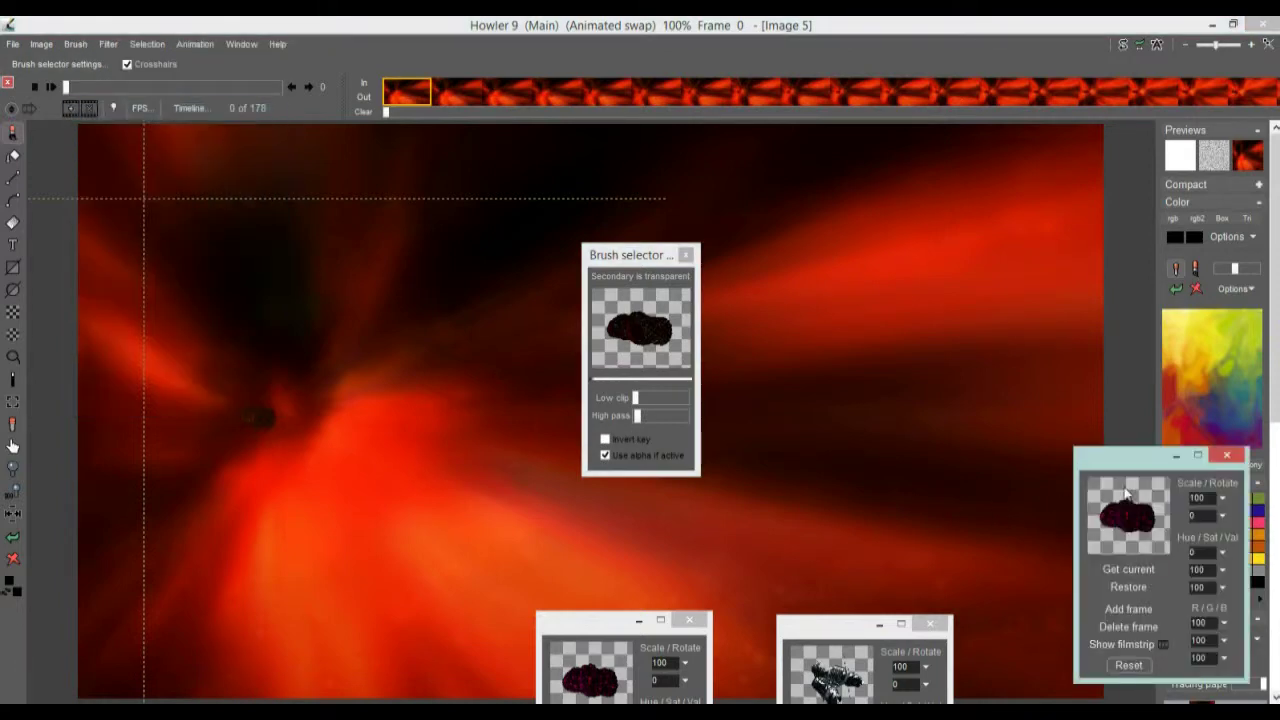
mouse_move(1118, 462)
mouse_down()
mouse_move(57, 237)
mouse_move(165, 265)
mouse_up()
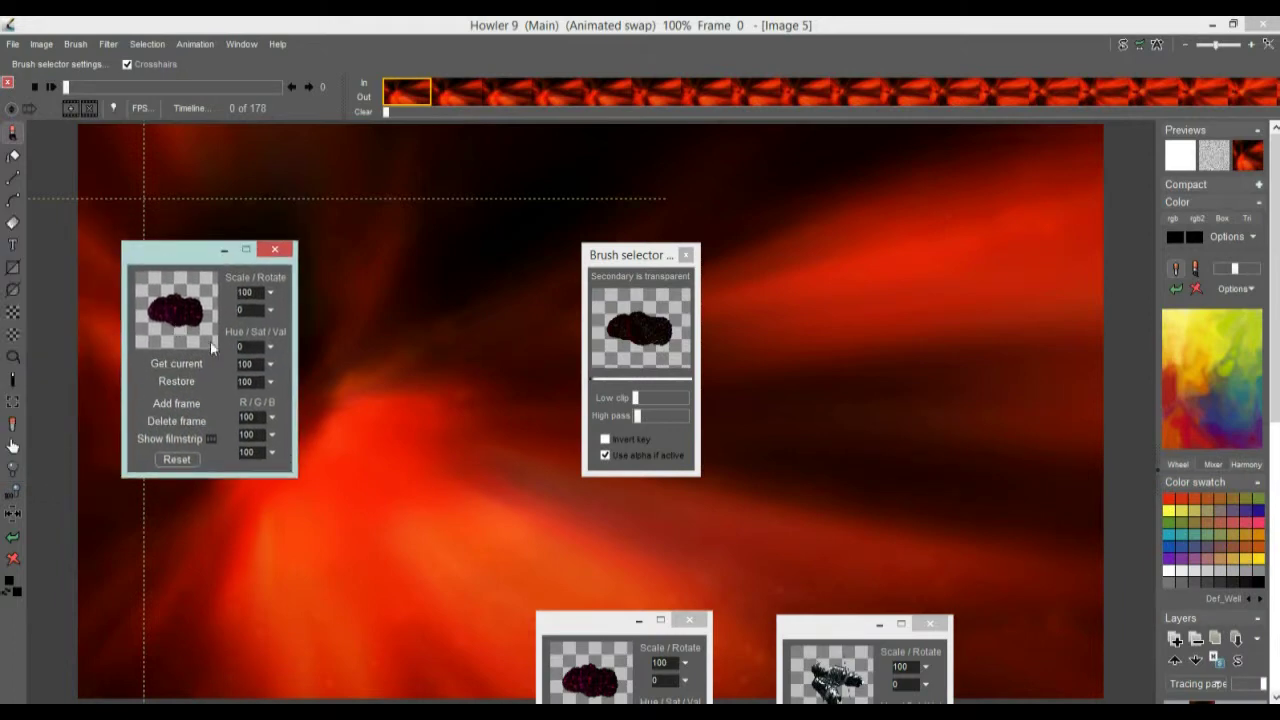
Look through the stored asteroid copy's filmstrip, hide it again and close the brush selector settings
click(189, 438)
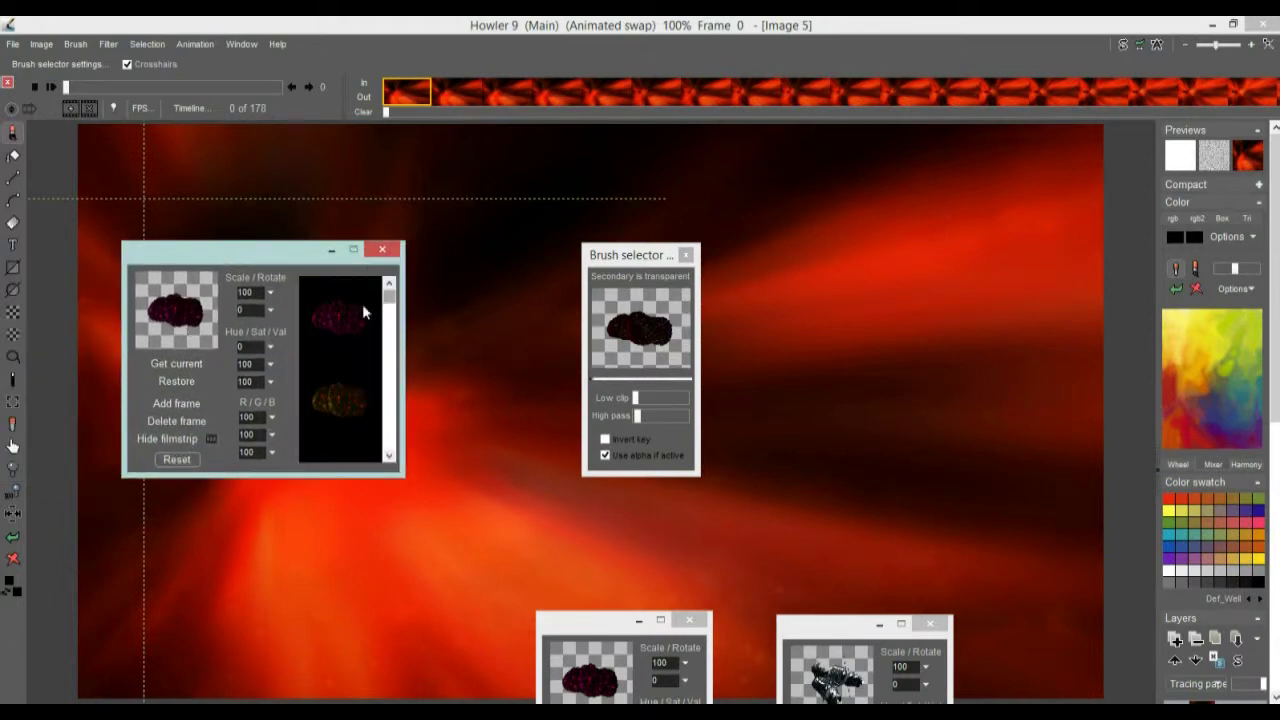
mouse_move(394, 305)
mouse_down()
mouse_move(402, 456)
mouse_move(394, 280)
mouse_up()
drag(258, 259, 234, 384)
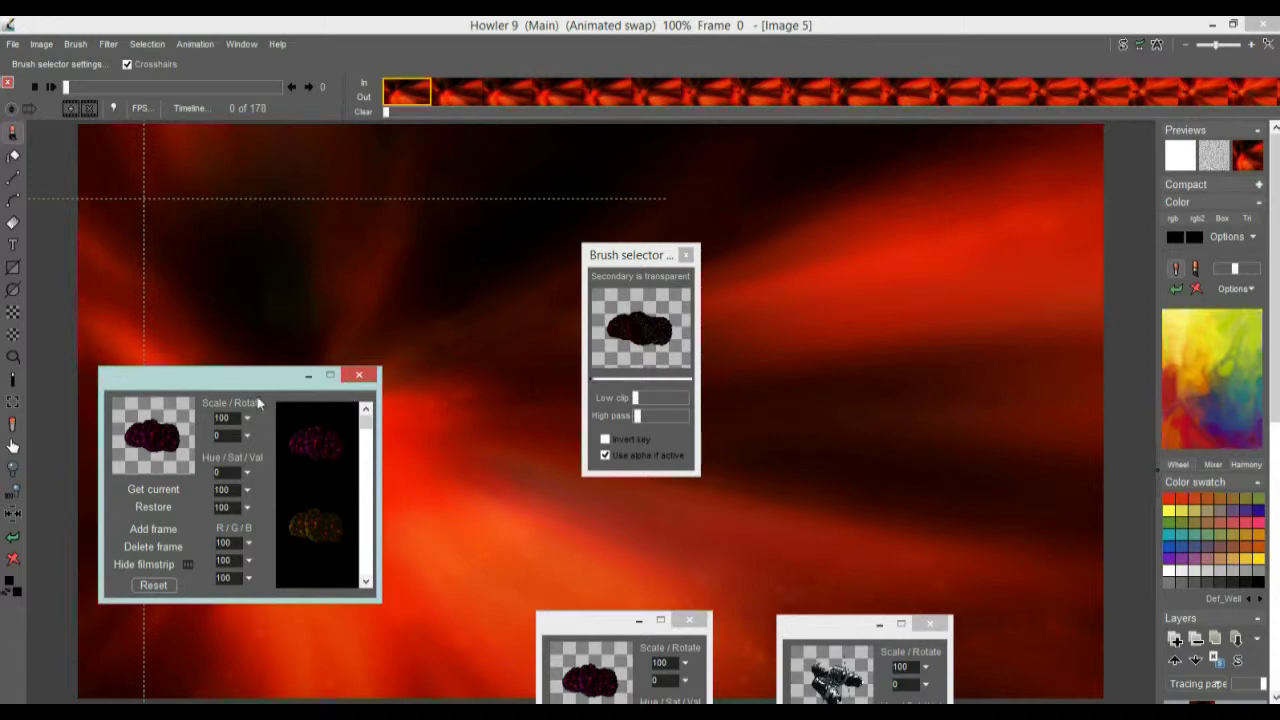
click(160, 565)
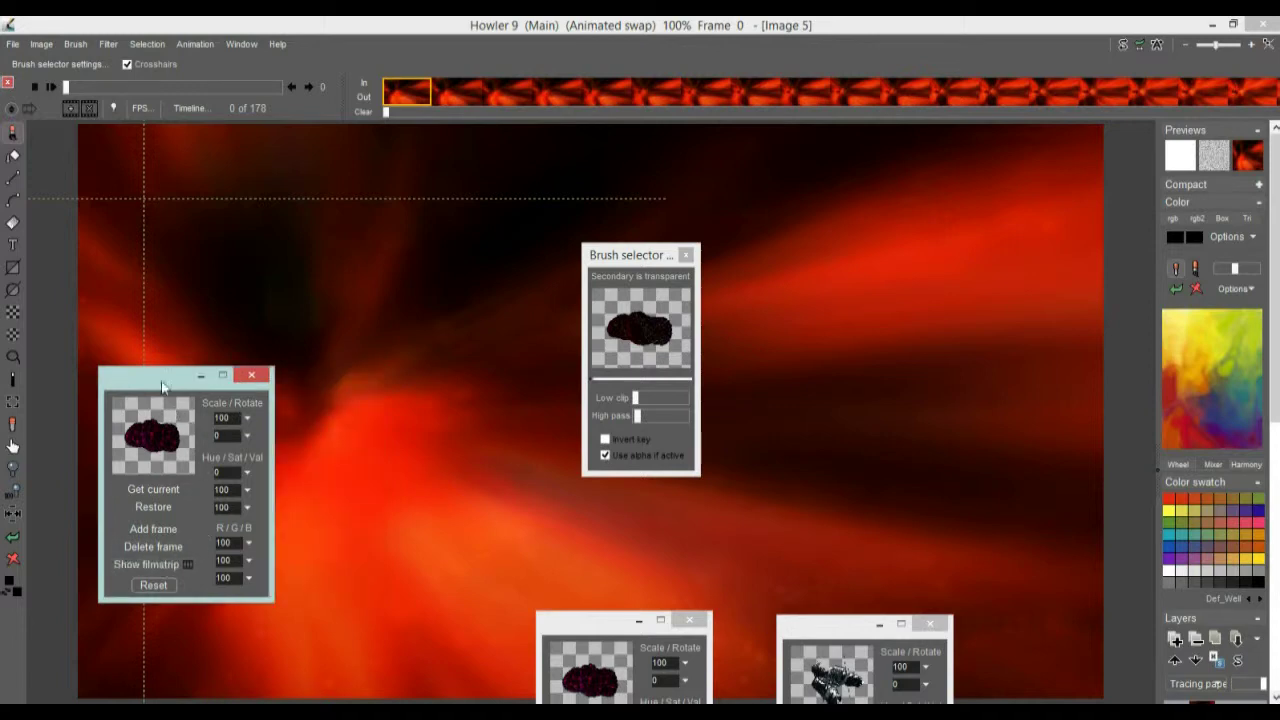
drag(150, 374, 133, 258)
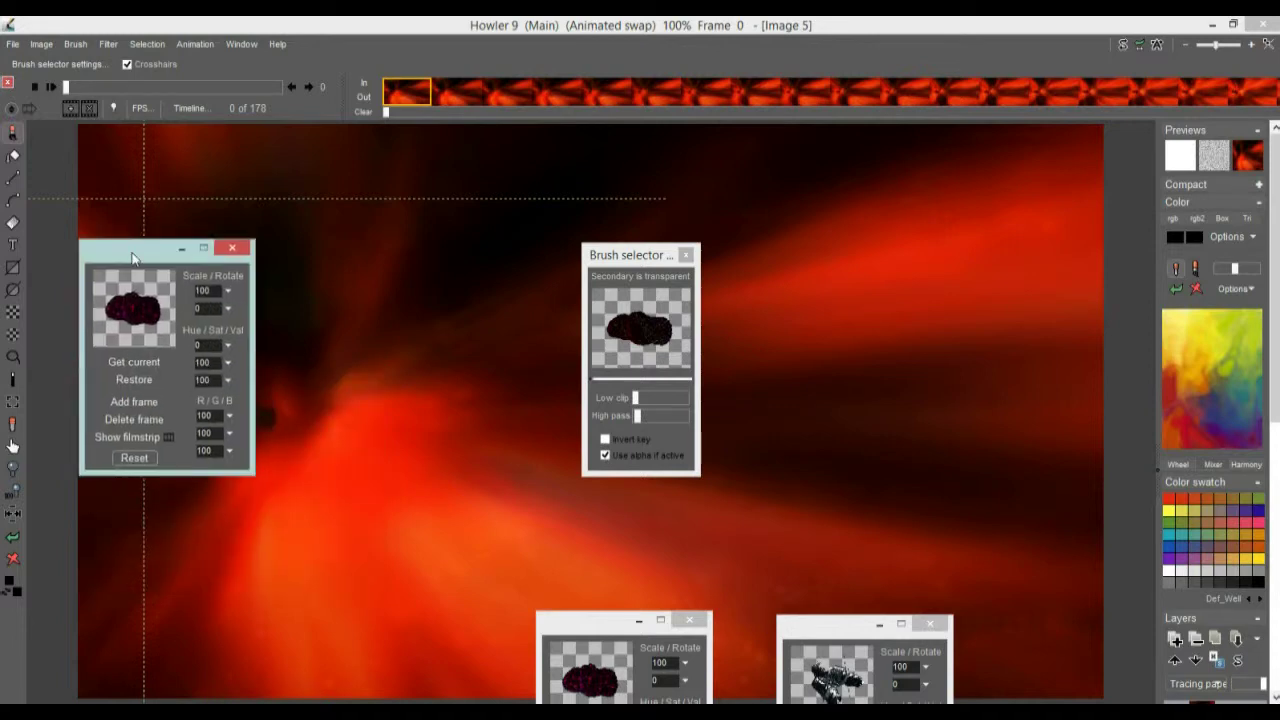
click(686, 255)
Try two spinning meteor strokes across frame 0 from near the nebula's vanishing point to the bright flare, and undo them
mouse_move(395, 450)
mouse_down()
mouse_move(434, 420)
mouse_move(626, 340)
mouse_move(931, 287)
mouse_move(958, 266)
mouse_up()
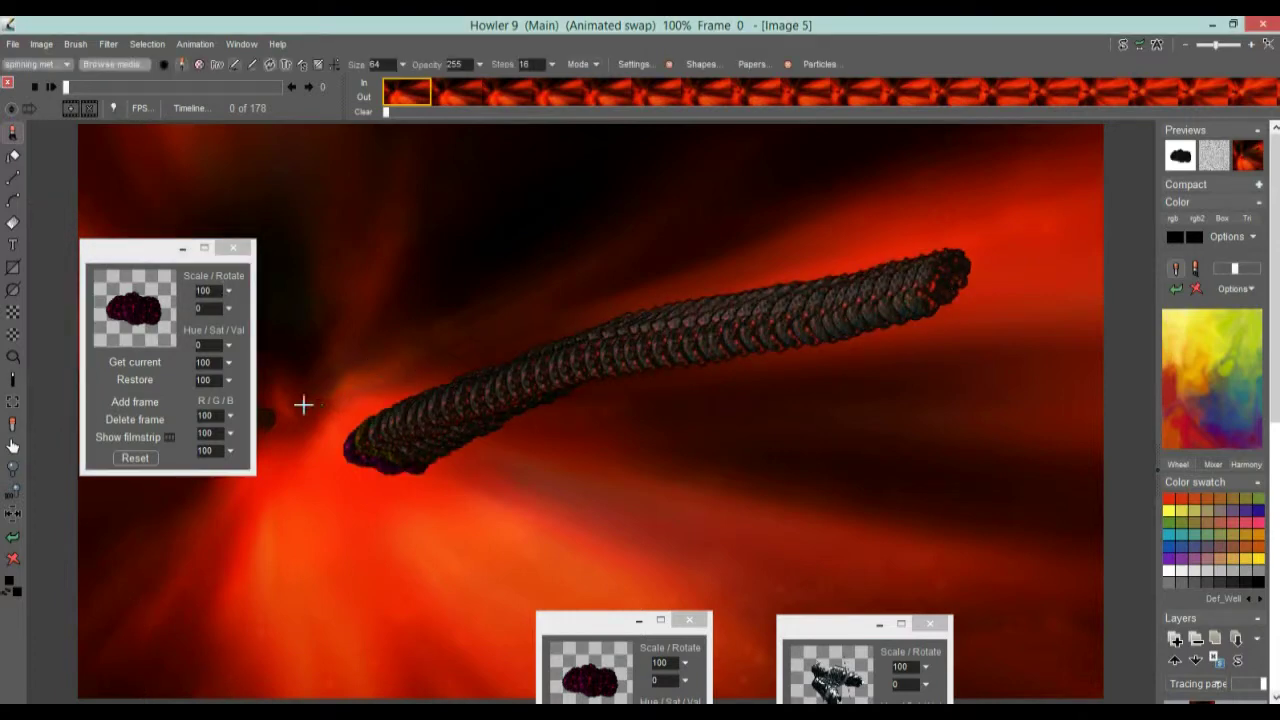
drag(143, 260, 103, 430)
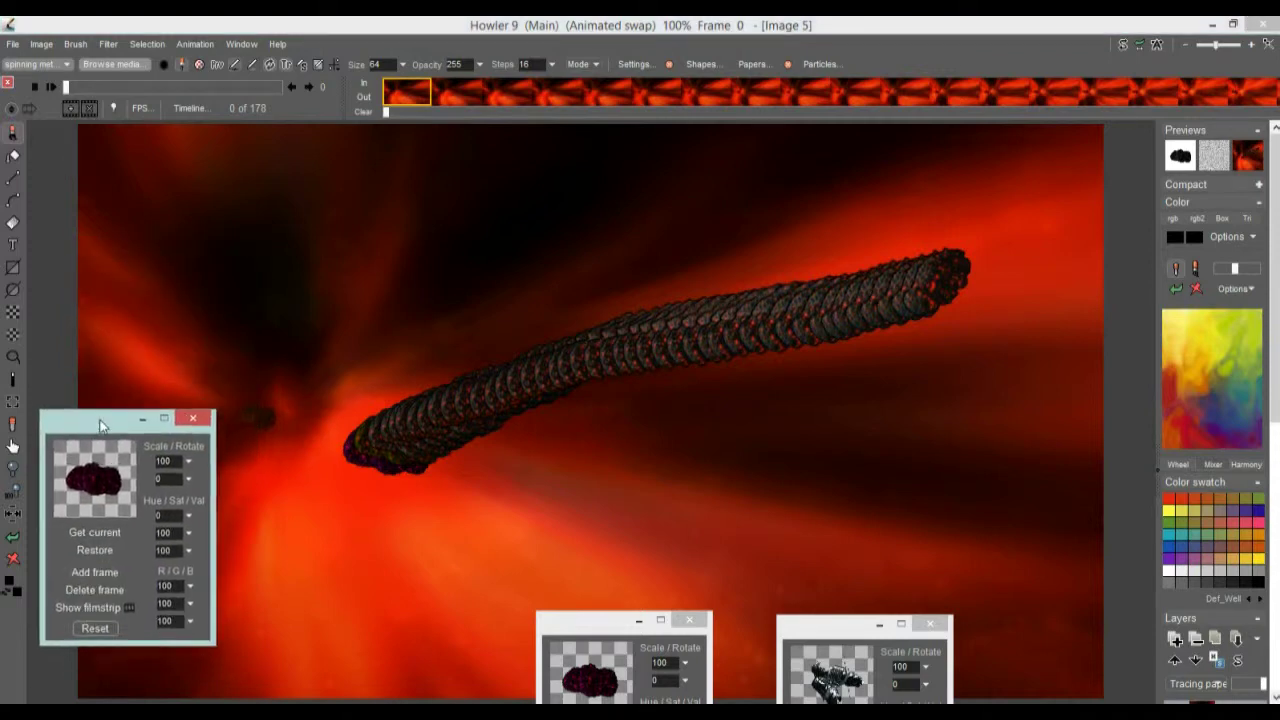
drag(290, 417, 1025, 250)
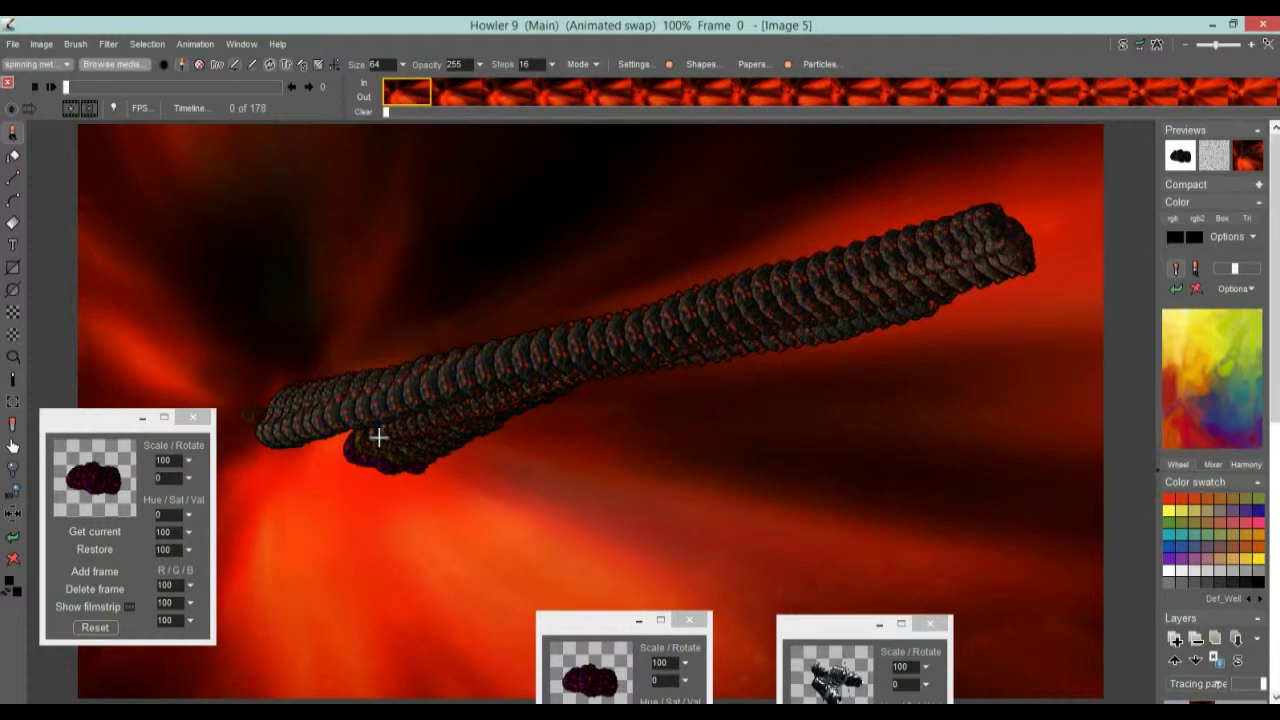
click(13, 557)
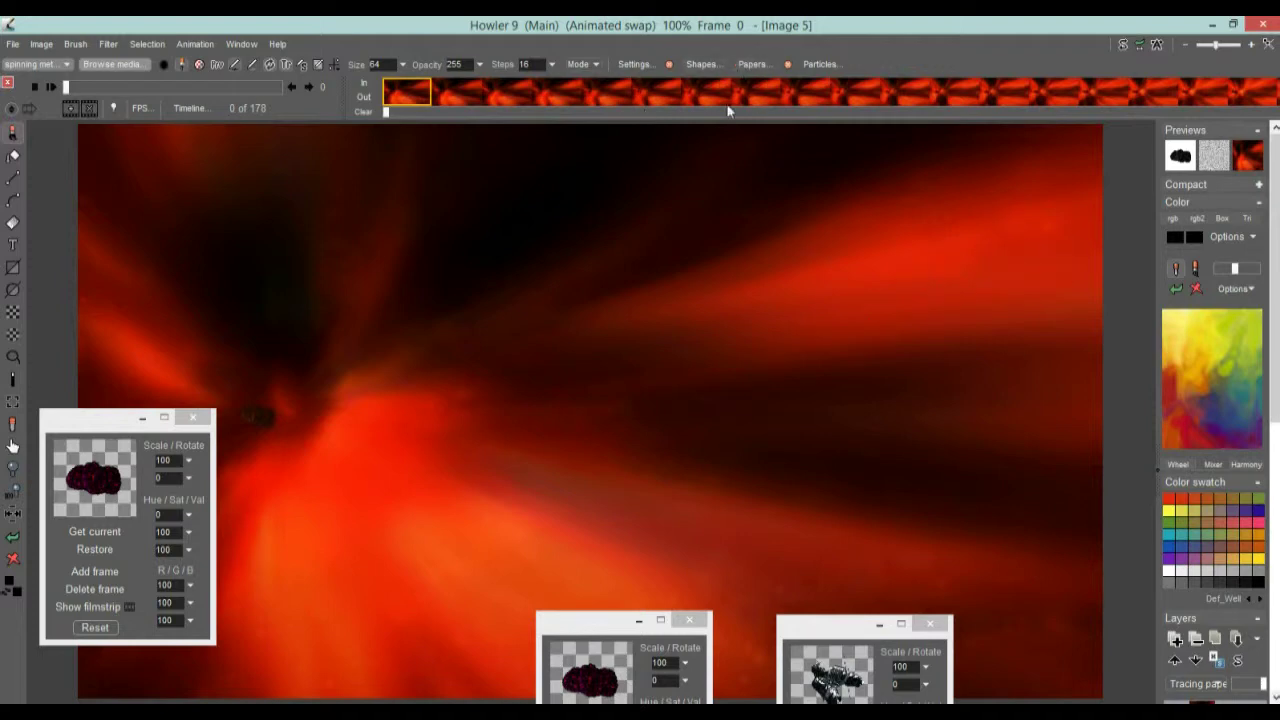
Open the brush settings, set Speed scale to 17 and move the settings window clear of the painting area
click(634, 65)
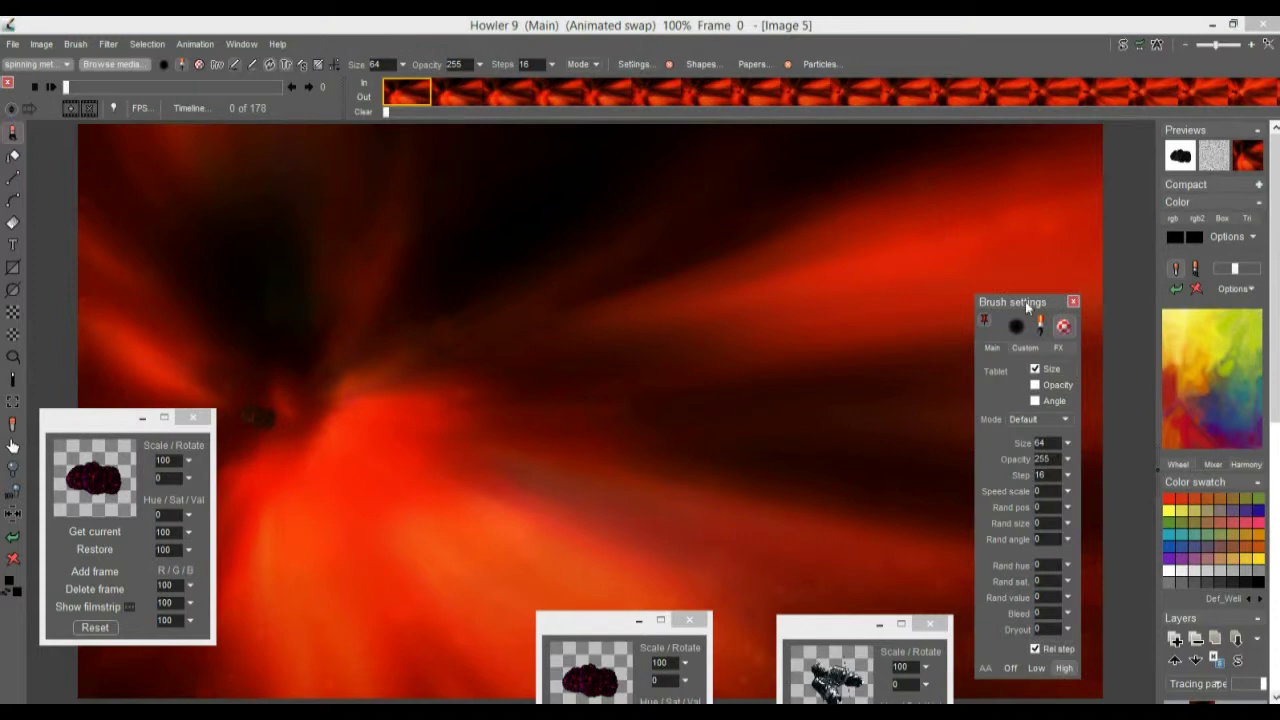
mouse_move(1040, 312)
mouse_down()
mouse_move(954, 160)
mouse_move(944, 166)
mouse_up()
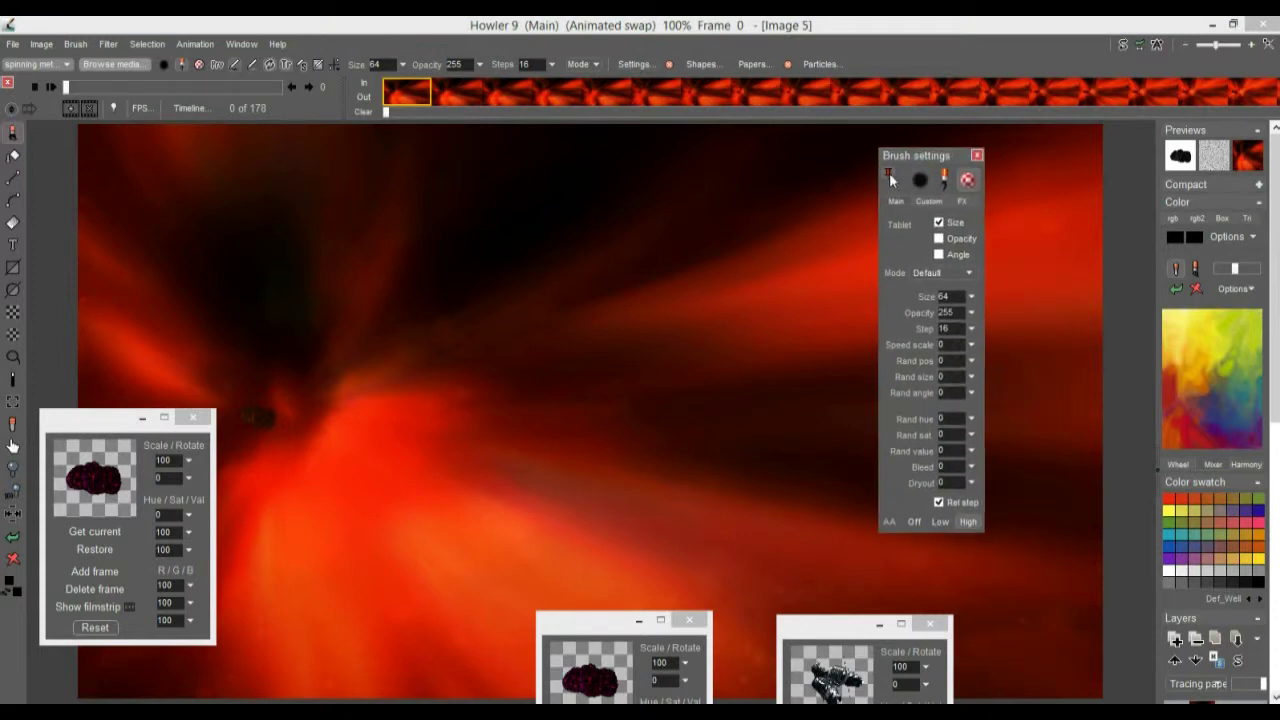
mouse_move(921, 162)
mouse_down()
mouse_move(993, 154)
mouse_move(946, 154)
mouse_up()
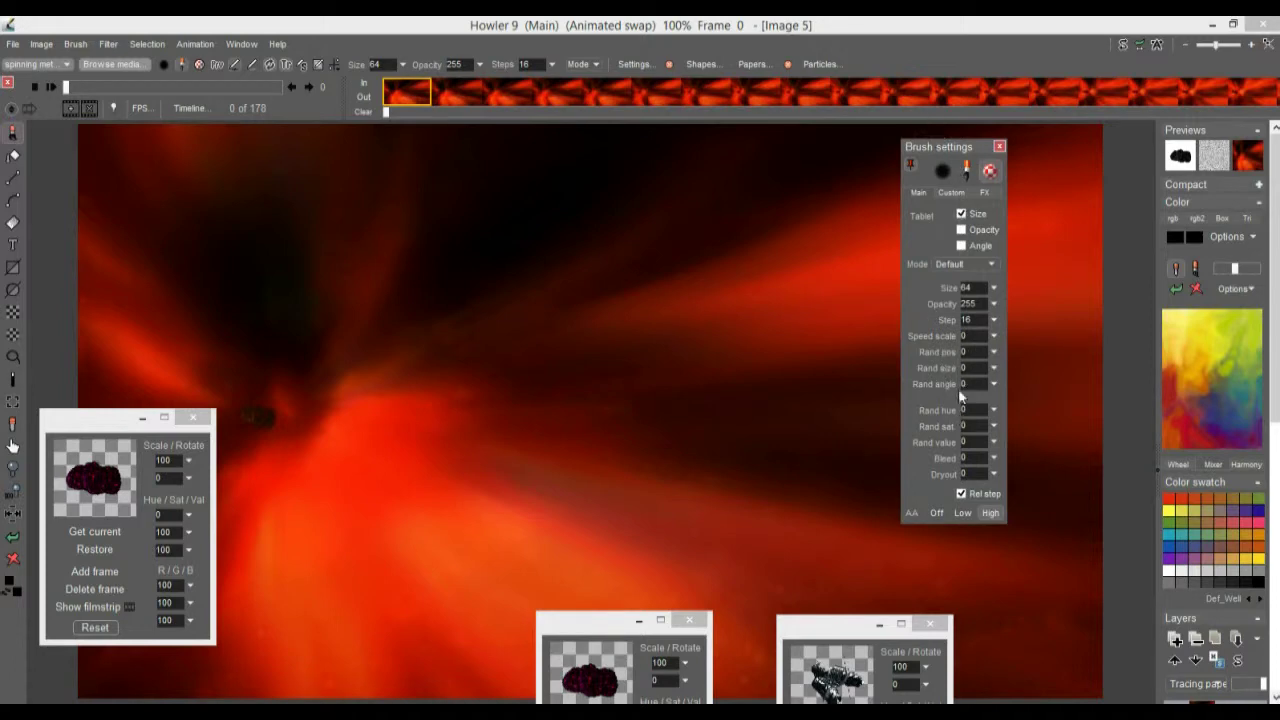
click(995, 340)
click(995, 337)
drag(946, 357, 978, 362)
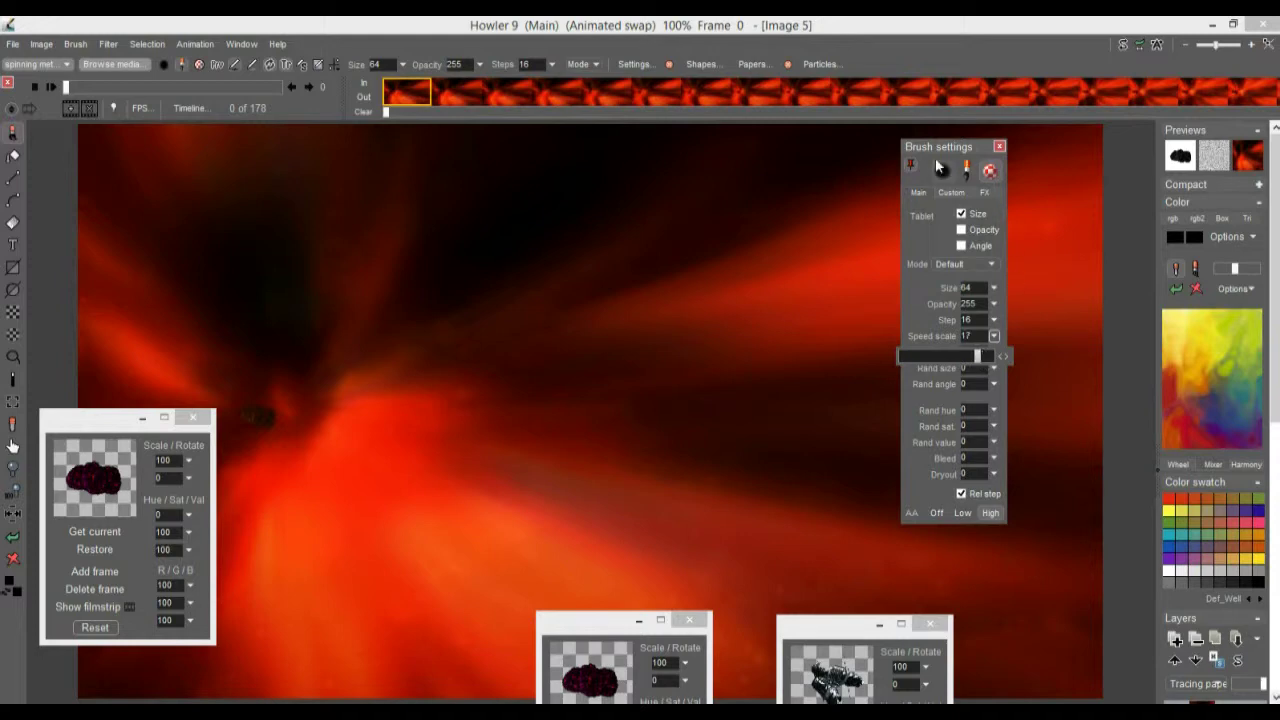
drag(944, 147, 1044, 180)
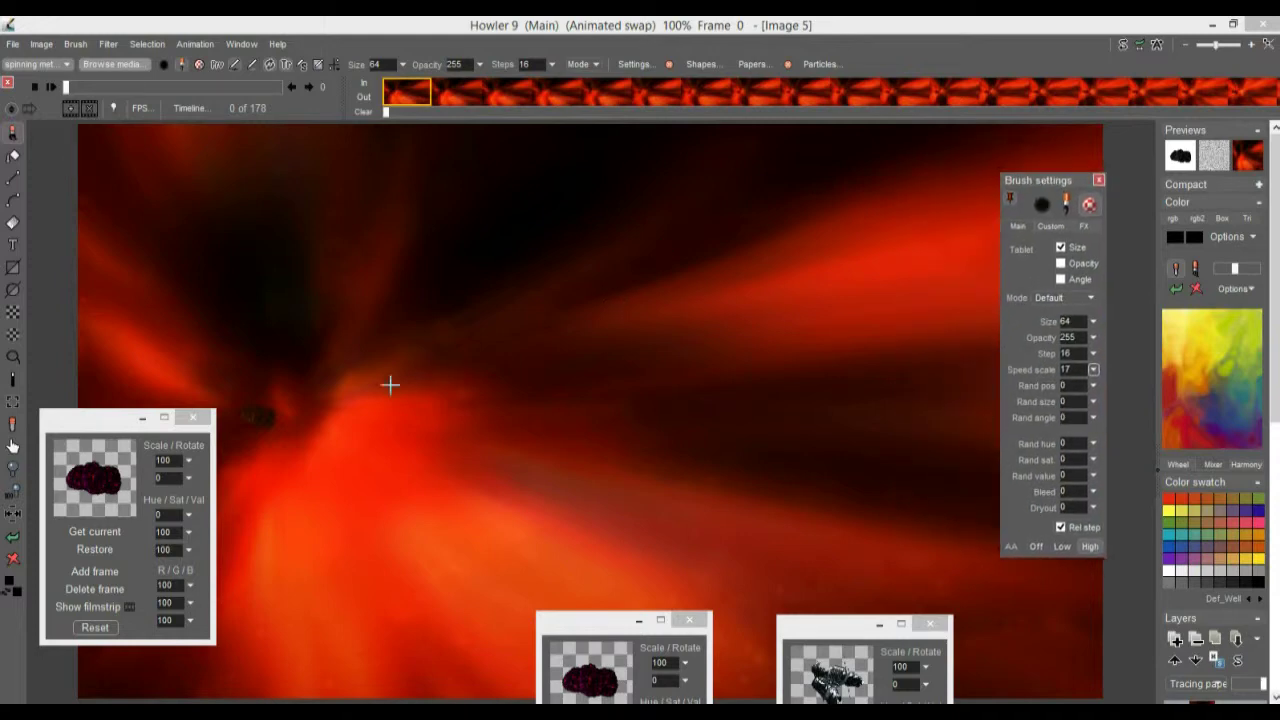
Try looping freehand meteor strokes over frame 0 with the speed-scaled brush, and undo them
mouse_move(300, 380)
mouse_down()
mouse_move(449, 395)
mouse_move(735, 459)
mouse_move(877, 508)
mouse_up()
mouse_move(512, 374)
mouse_down()
mouse_move(400, 277)
mouse_move(771, 330)
mouse_up()
mouse_move(450, 520)
mouse_down()
mouse_move(811, 415)
mouse_move(378, 568)
mouse_move(531, 323)
mouse_move(667, 217)
mouse_move(563, 541)
mouse_move(610, 505)
mouse_move(726, 357)
mouse_move(341, 306)
mouse_move(233, 276)
mouse_move(215, 312)
mouse_move(237, 350)
mouse_move(265, 511)
mouse_move(291, 558)
mouse_move(336, 577)
mouse_up()
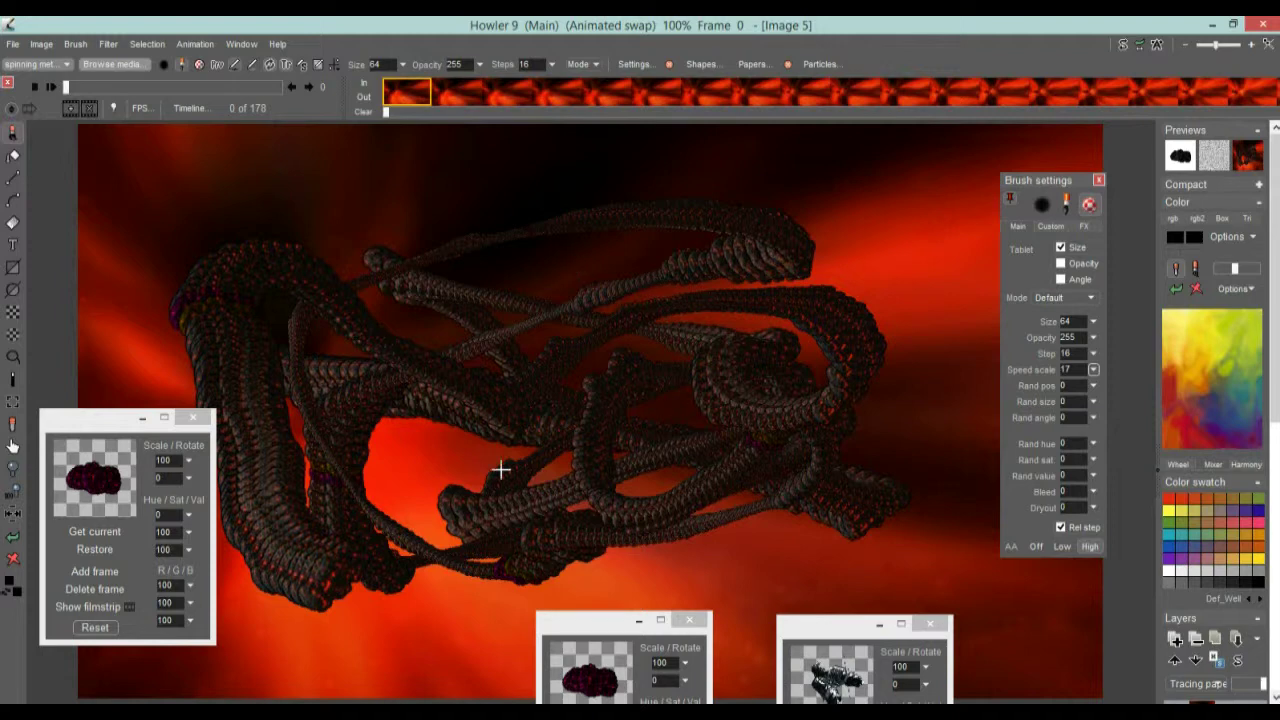
click(16, 541)
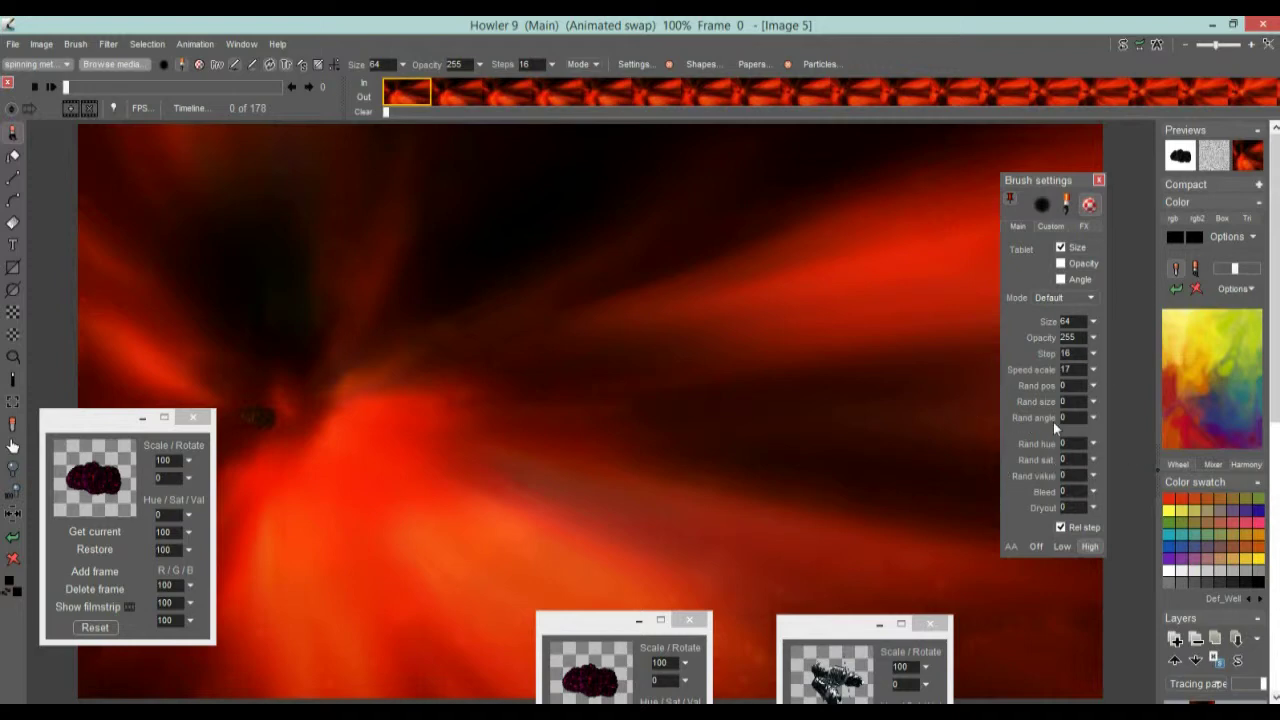
Set Speed scale to -13, try a meteor stroke from the nebula's vanishing point across the red flare, and shift the Brush settings window
click(1093, 372)
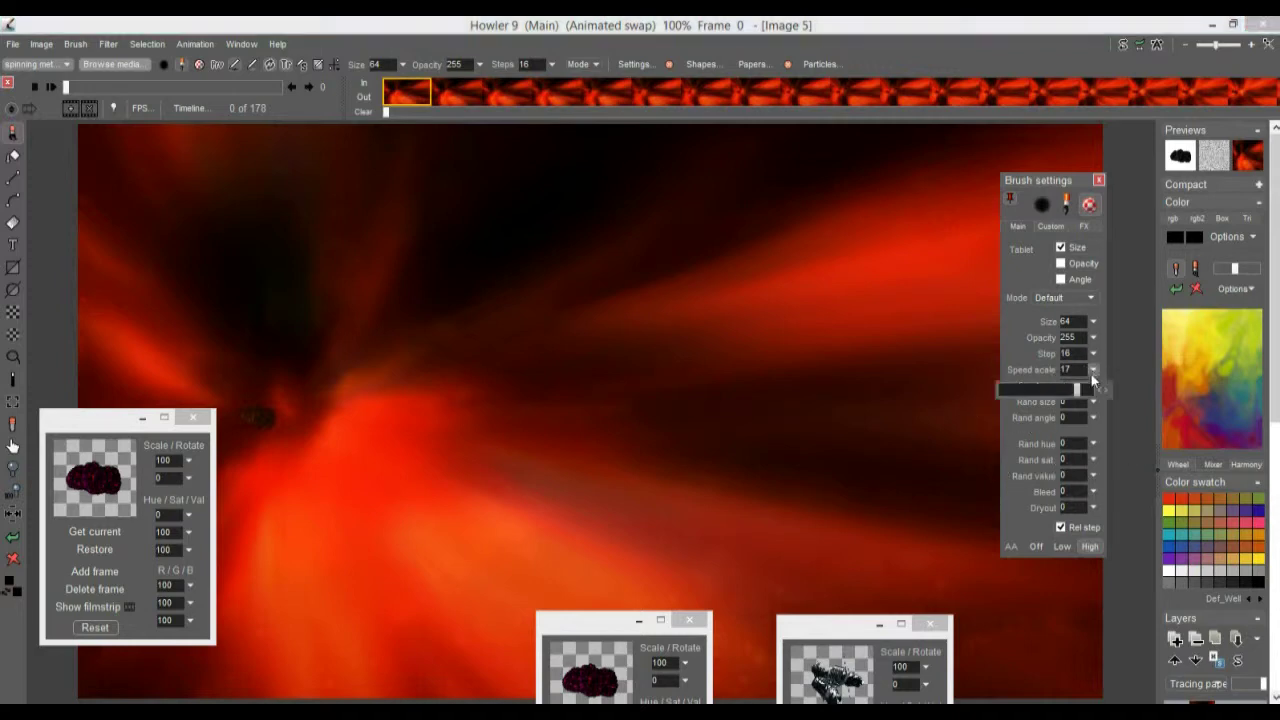
drag(1070, 390, 1025, 401)
click(291, 420)
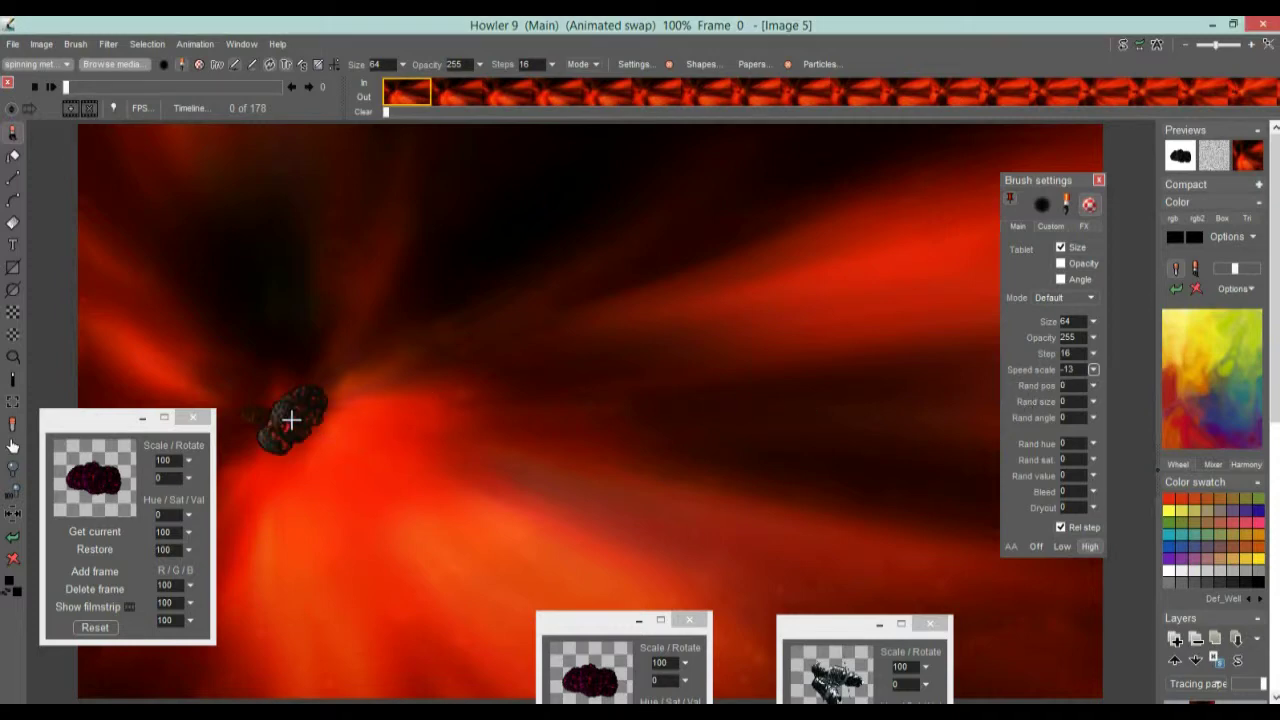
mouse_move(291, 420)
mouse_down()
mouse_move(856, 278)
mouse_move(1105, 247)
mouse_up()
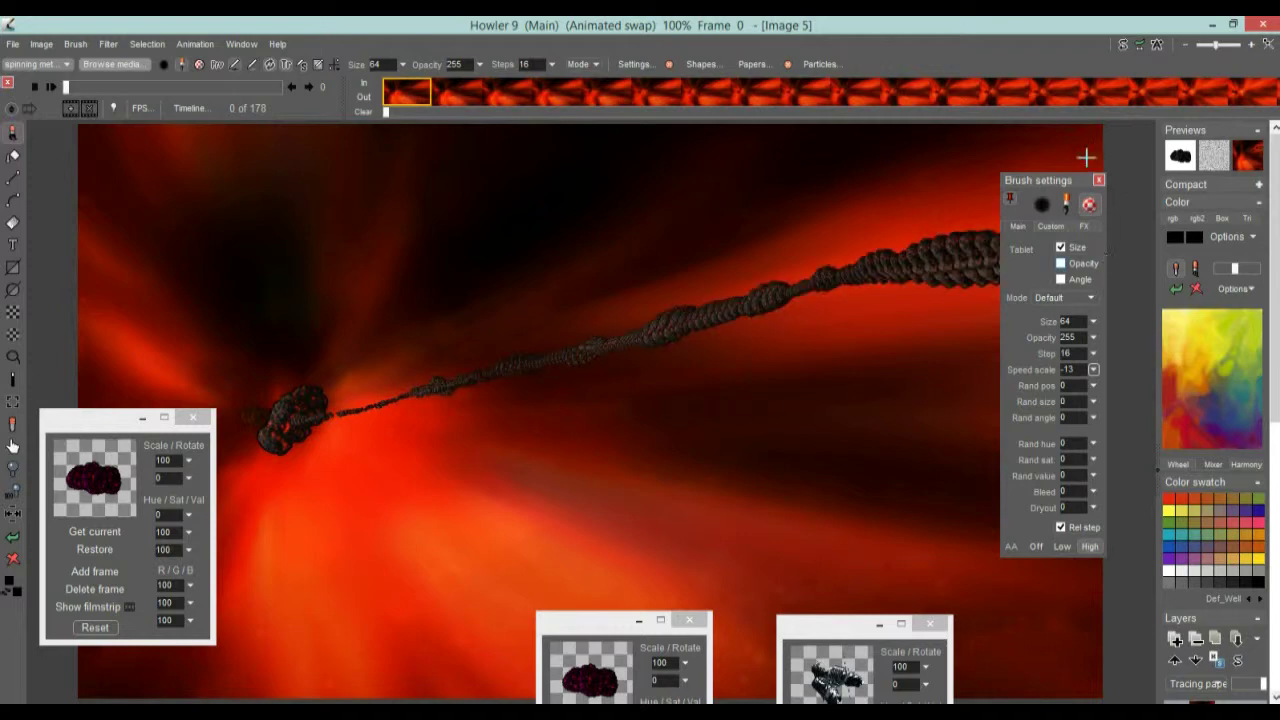
mouse_move(1062, 188)
mouse_down()
mouse_move(1037, 215)
mouse_move(1023, 333)
mouse_move(1066, 300)
mouse_up()
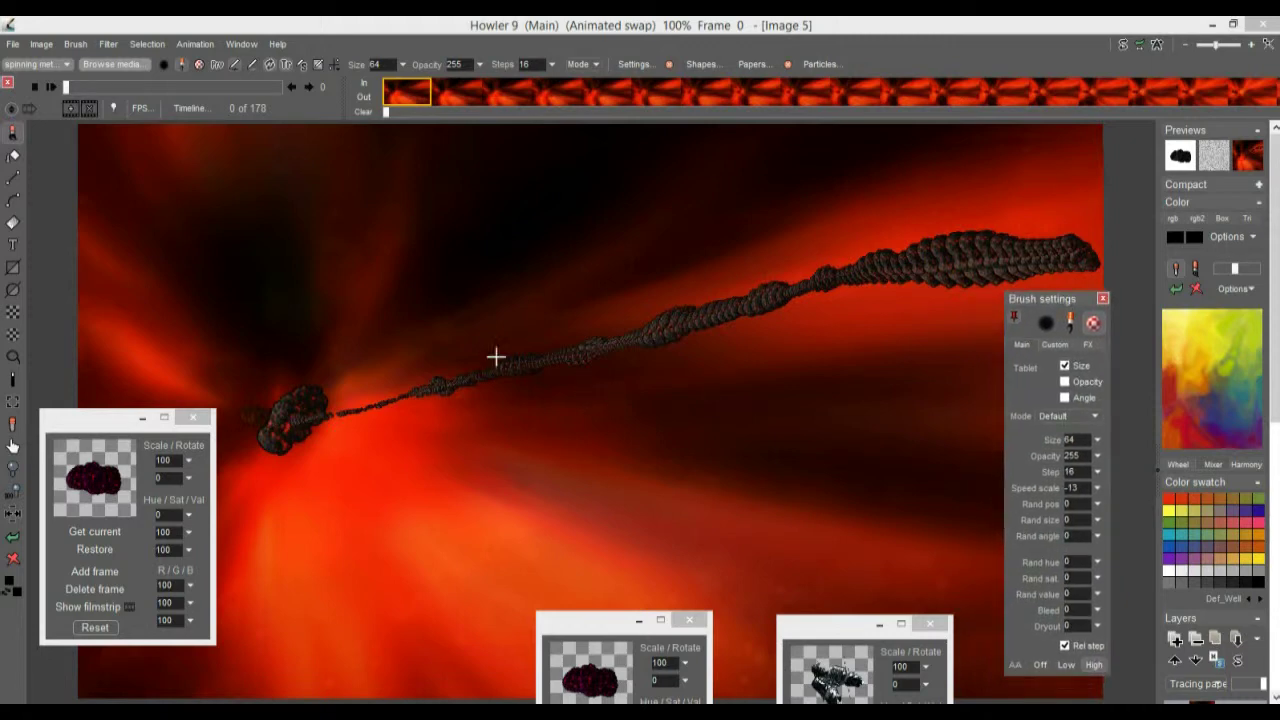
Set the brush's Step to 13 and its Speed scale to -23
click(1098, 473)
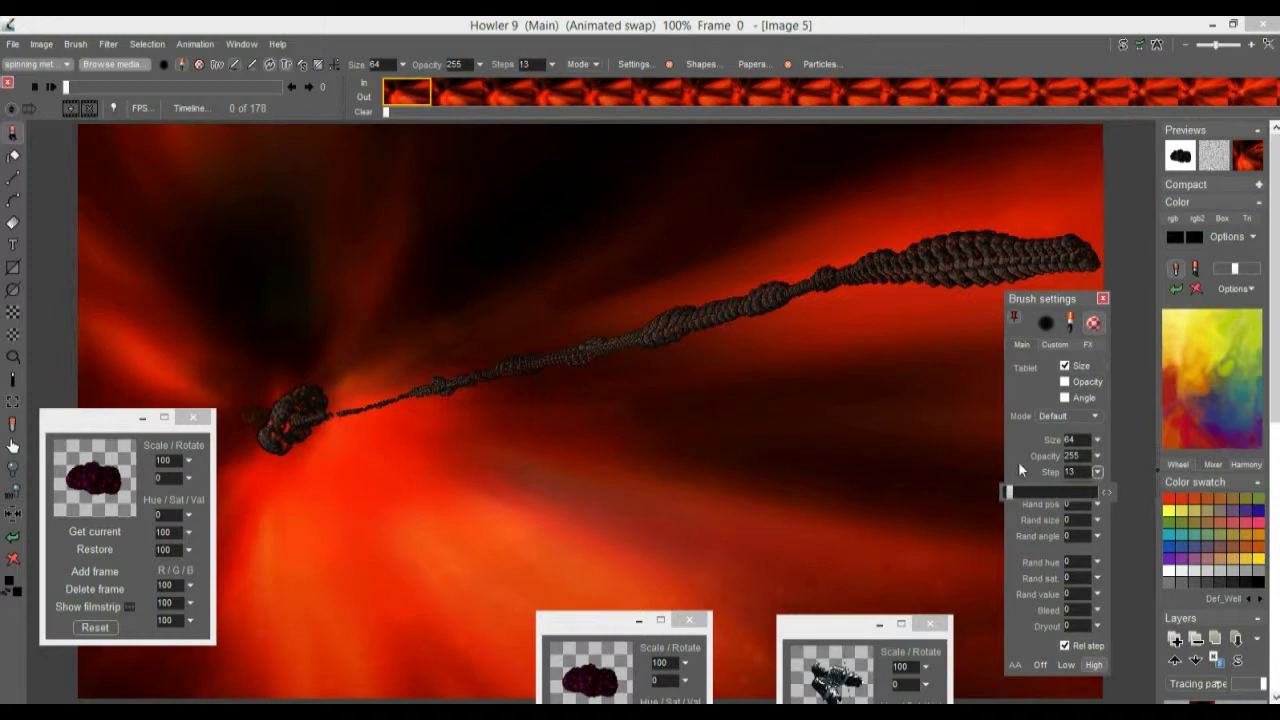
click(1022, 472)
click(1097, 488)
drag(1016, 519, 1010, 520)
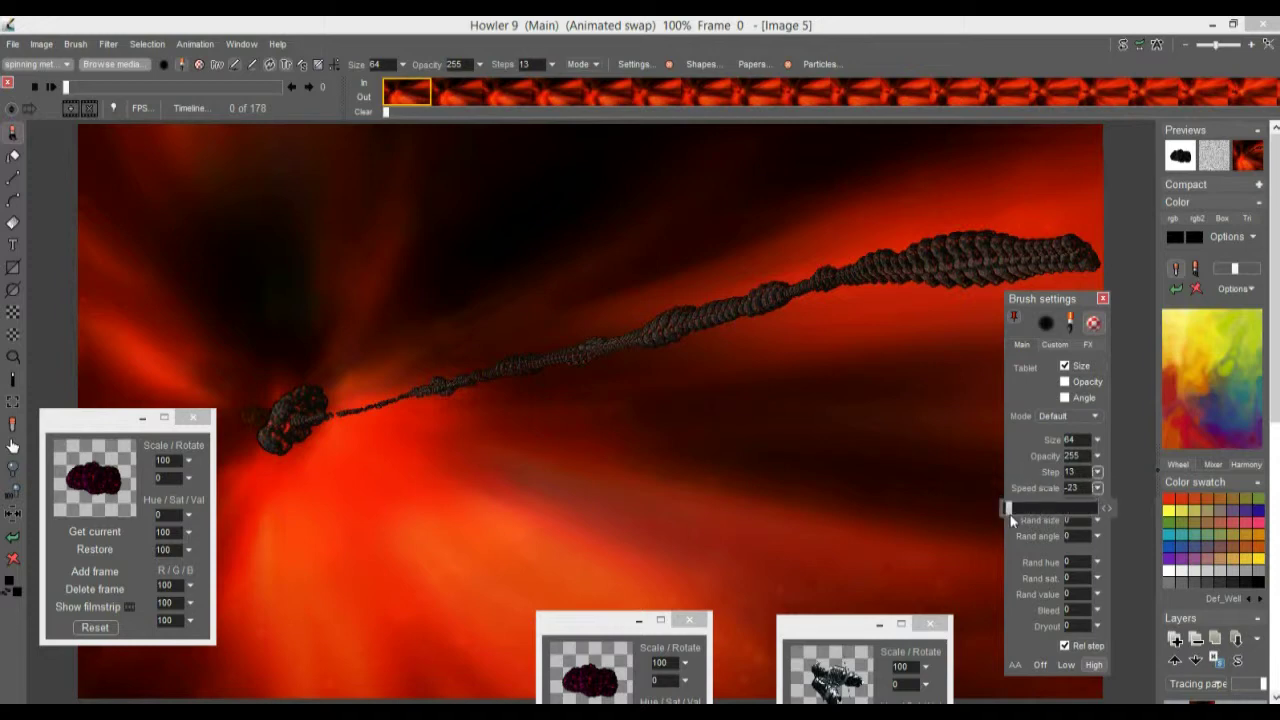
Try three meteor strokes fanning out from the vanishing point on frame 0, and undo all trial strokes
click(272, 414)
drag(276, 410, 1104, 148)
mouse_move(298, 428)
mouse_down()
mouse_move(1050, 252)
mouse_move(1131, 217)
mouse_up()
mouse_move(297, 429)
mouse_down()
mouse_move(423, 491)
mouse_move(1020, 700)
mouse_up()
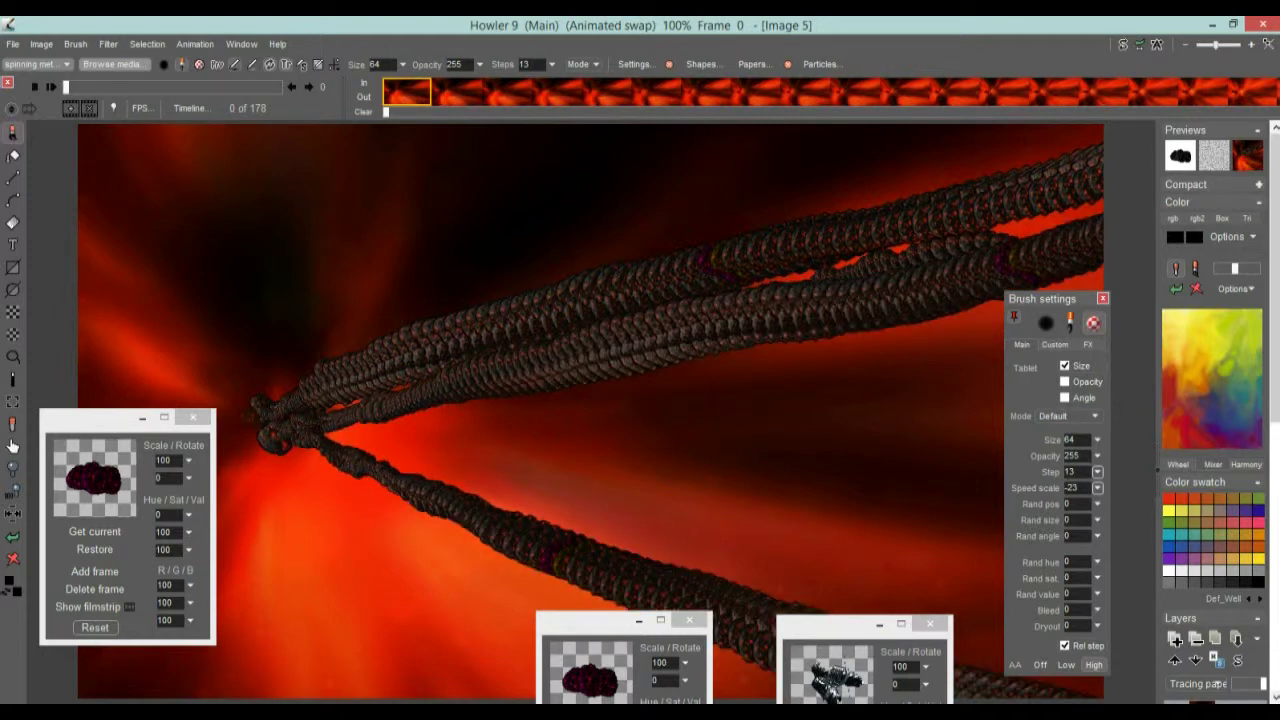
click(11, 540)
click(11, 540)
click(11, 540)
click(11, 540)
click(11, 540)
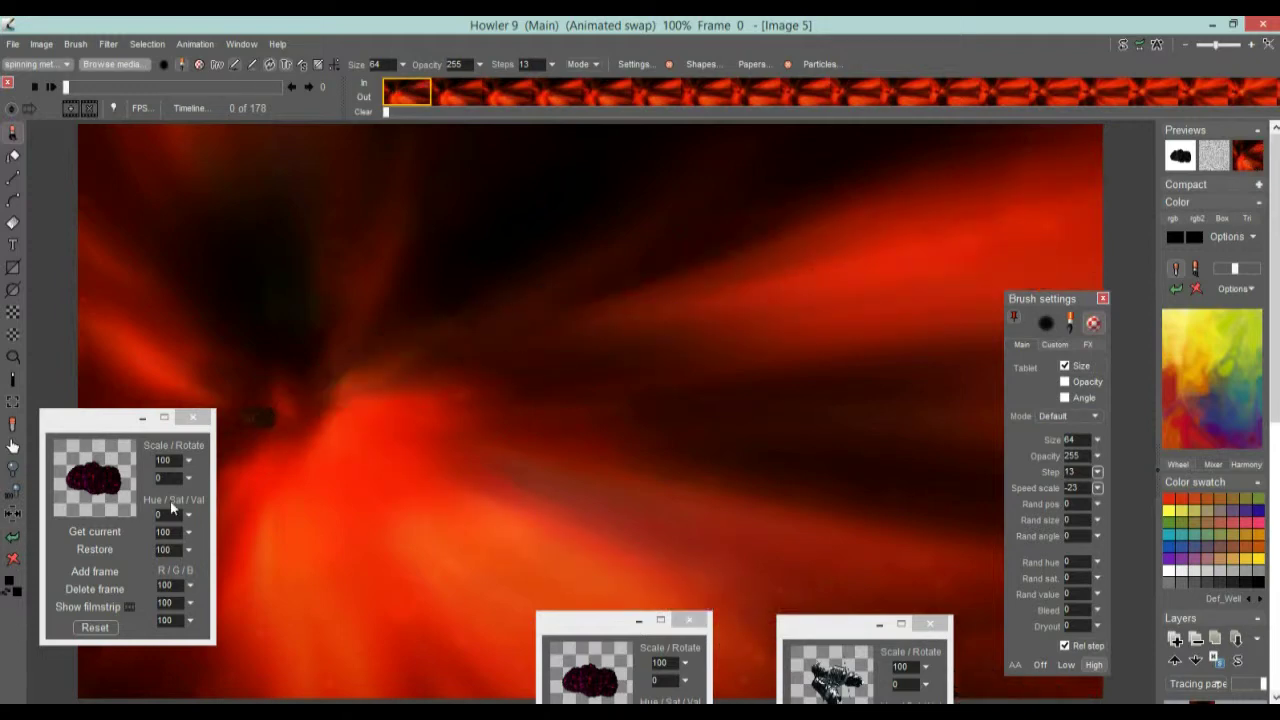
Scrub through the early frames, try one meteor stroke from the vanishing point across frame 0, and undo it
click(279, 401)
mouse_move(66, 88)
mouse_down()
mouse_move(355, 92)
mouse_move(46, 96)
mouse_up()
drag(150, 89, 153, 88)
click(51, 86)
drag(310, 397, 1110, 168)
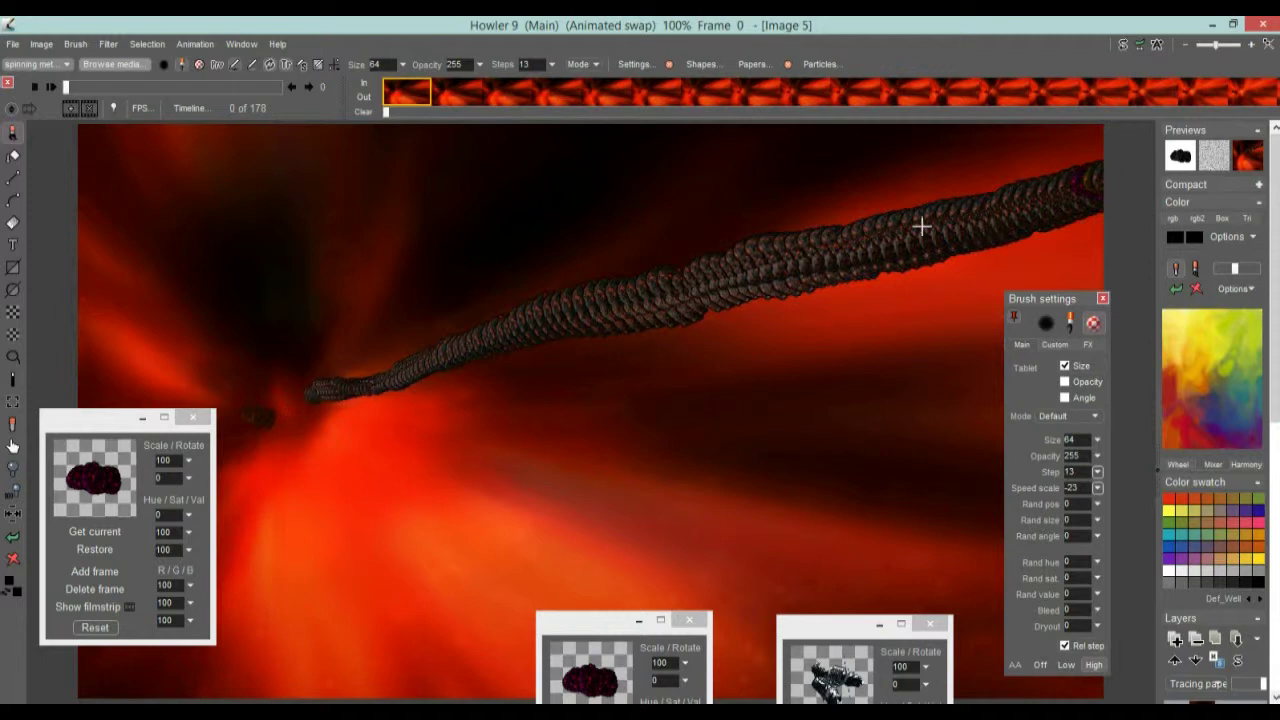
click(12, 537)
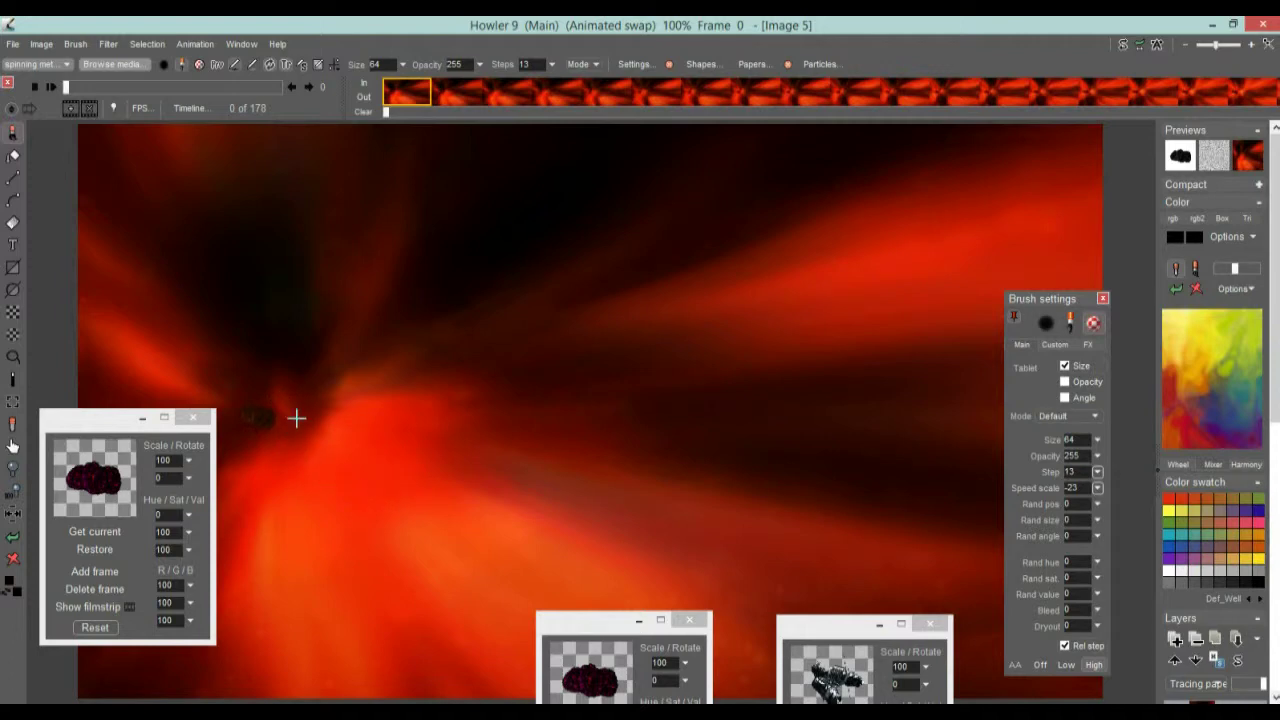
Paint a spinning meteor across successive animation frames, flying outward from the vanishing point past the flare, and return to frame 0
key(Right)
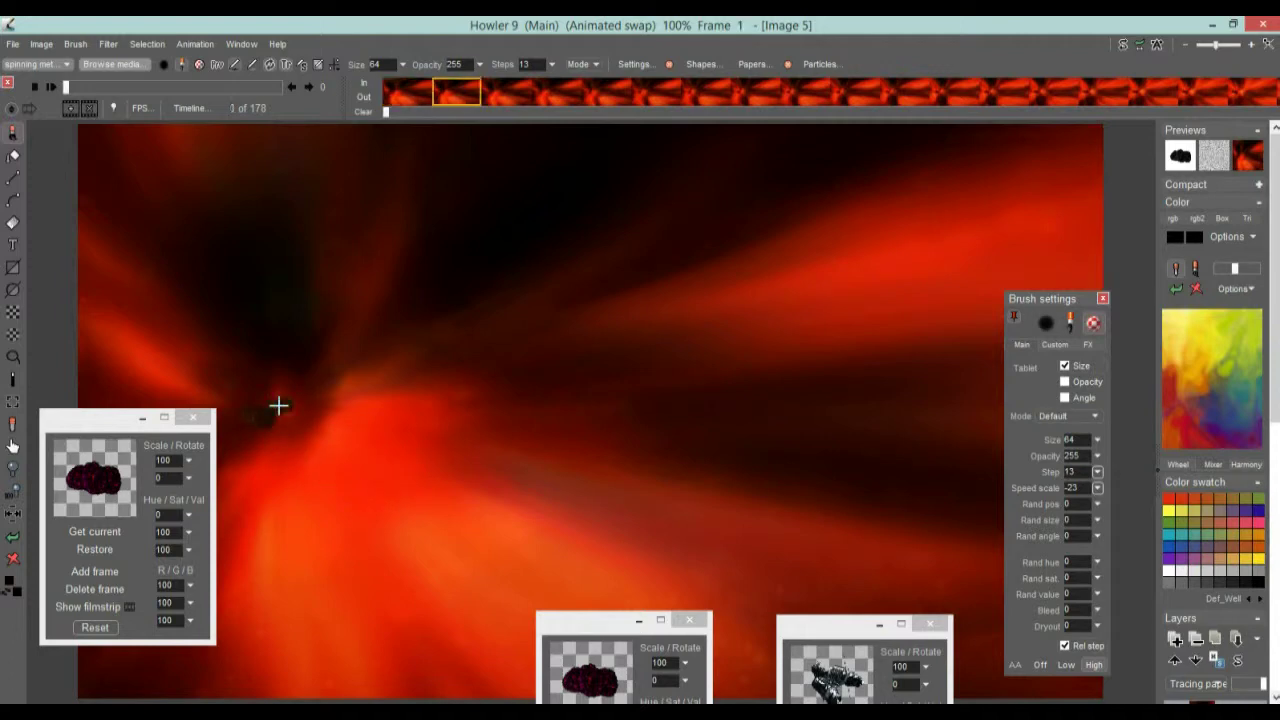
mouse_move(279, 404)
mouse_down()
mouse_move(542, 309)
mouse_move(1257, 129)
mouse_up()
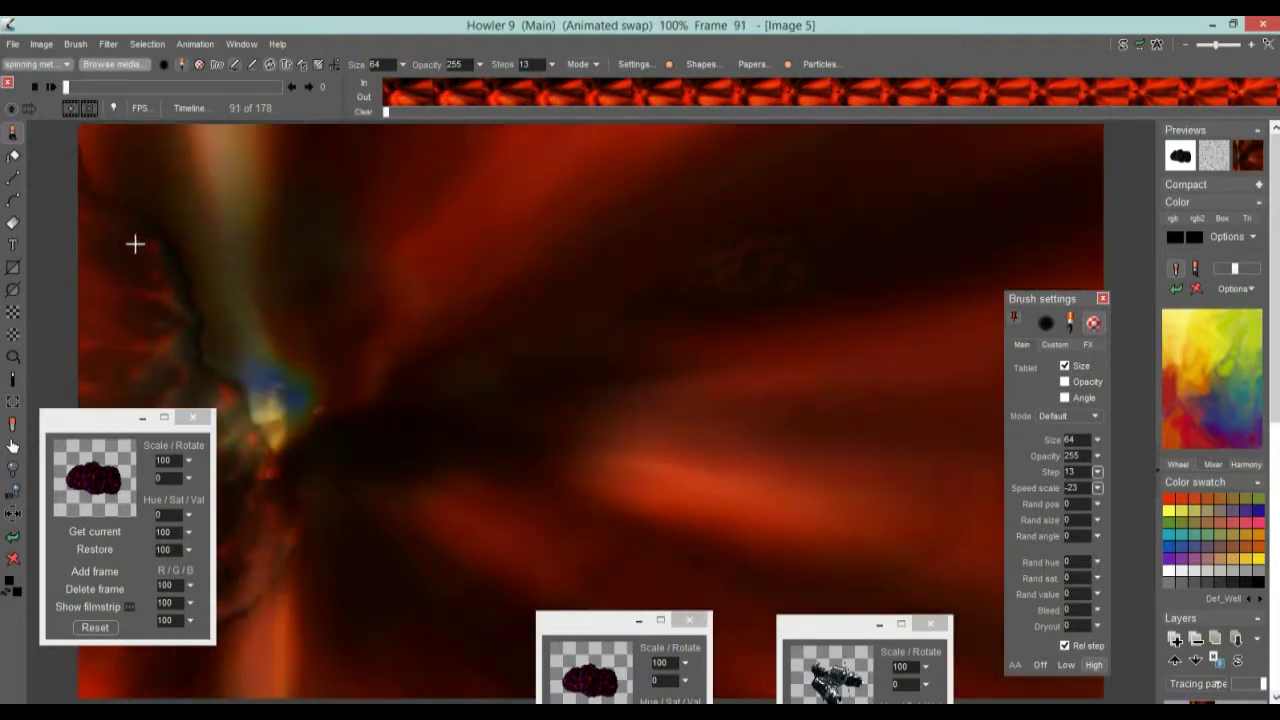
drag(72, 90, 28, 112)
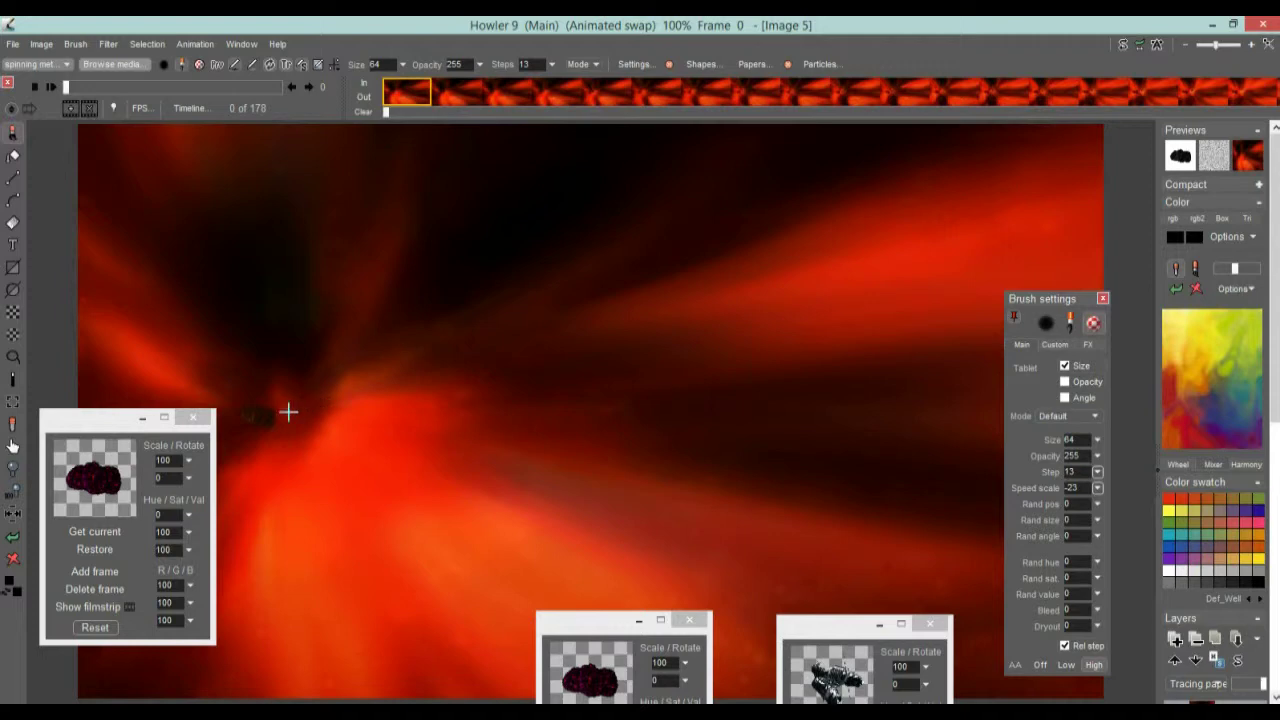
Go to frame 48 and paint an animated meteor outward from the vanishing point, starting at that frame
drag(83, 88, 125, 88)
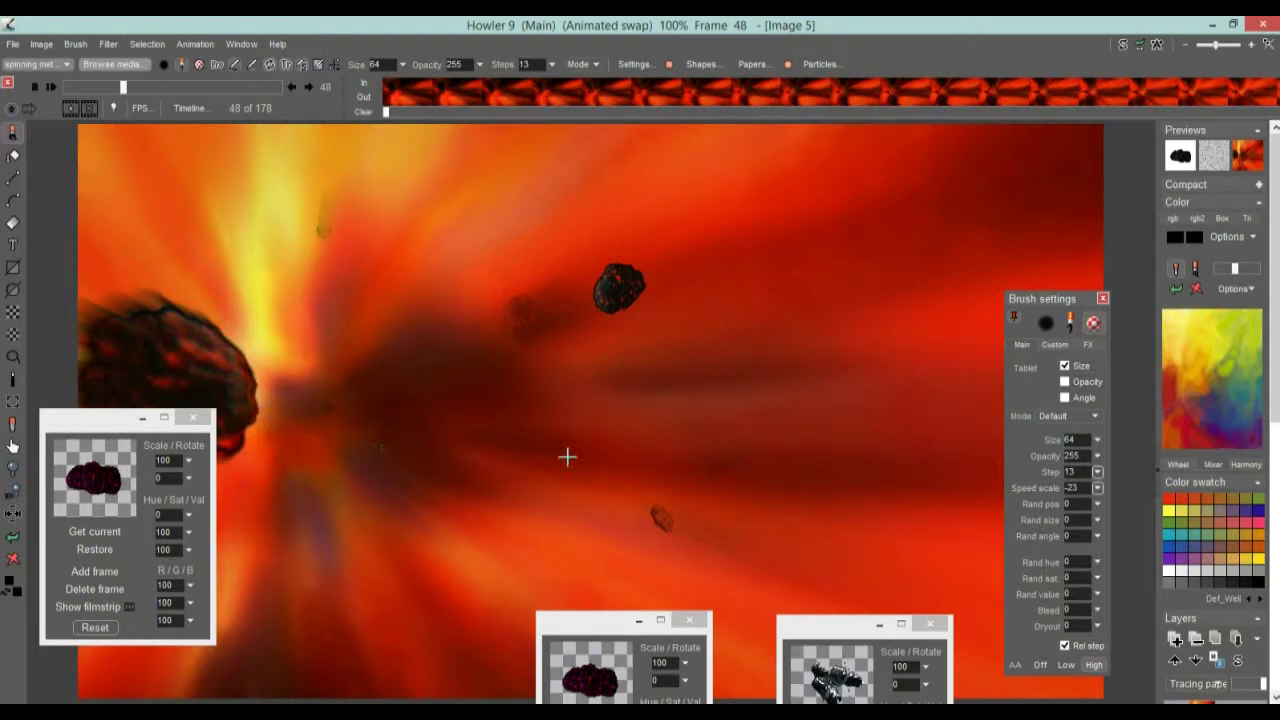
scroll(799, 404, down, 3)
drag(646, 391, 520, 320)
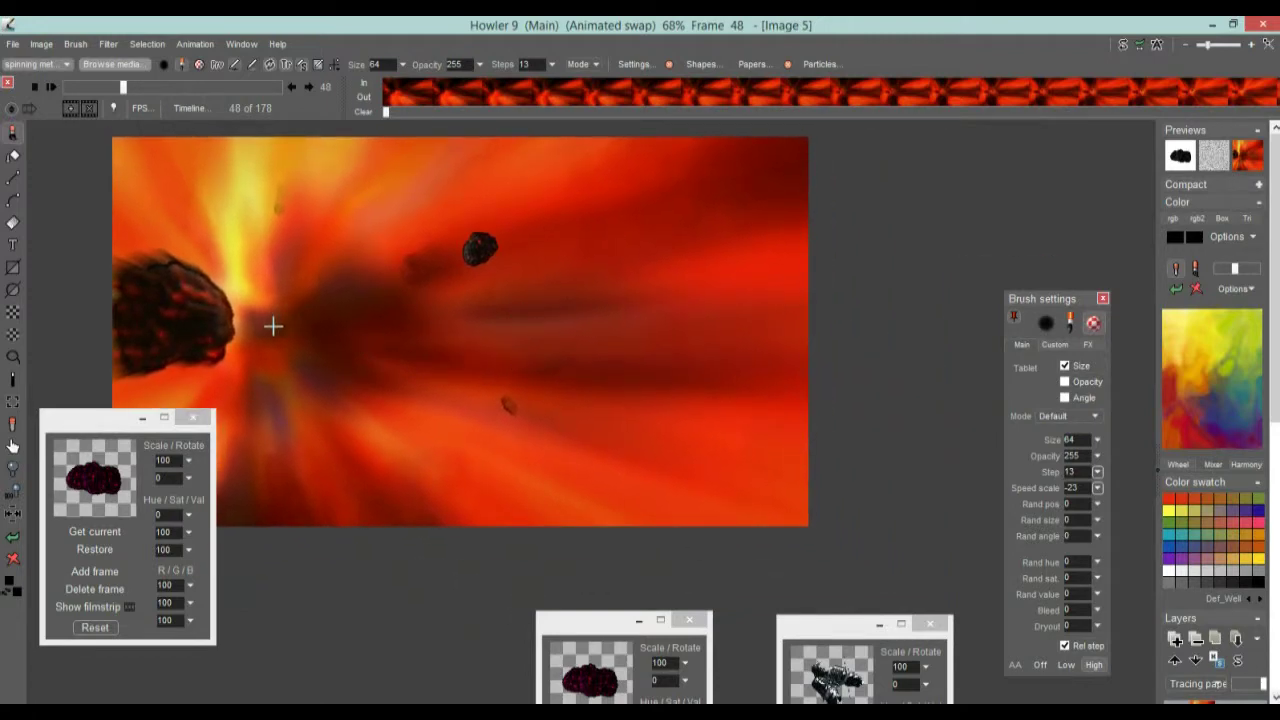
scroll(430, 355, up, 1)
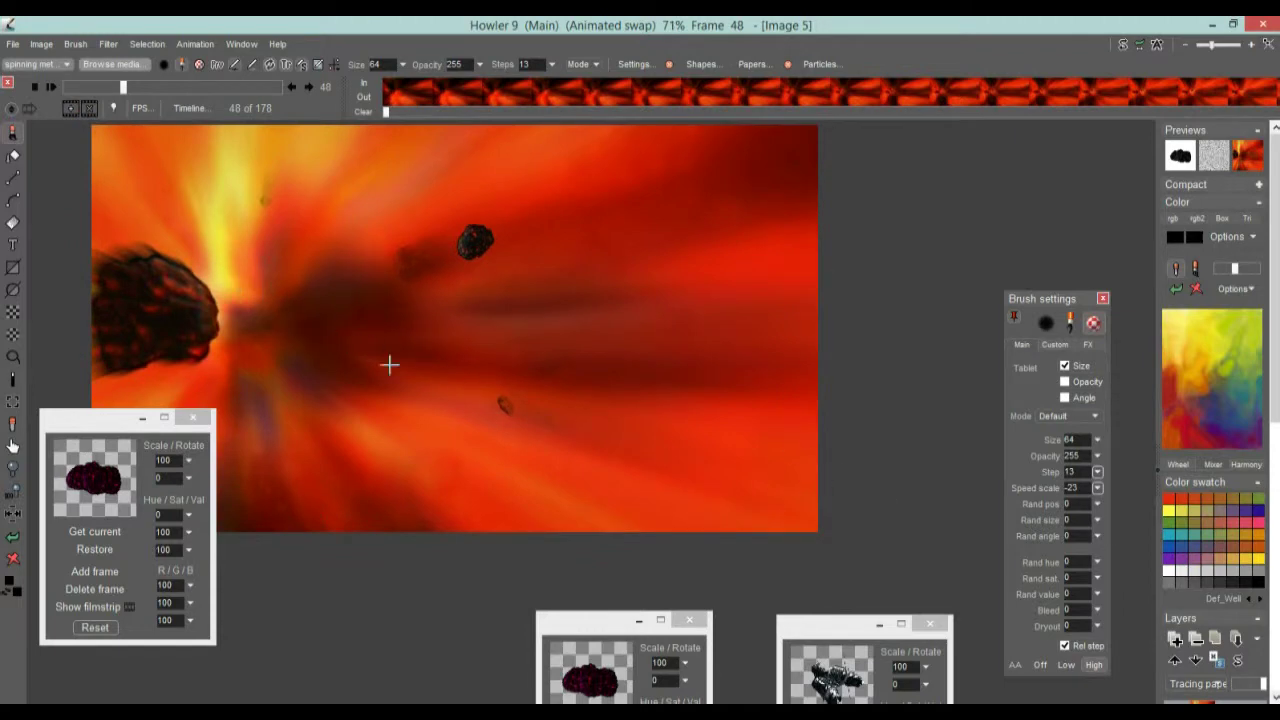
scroll(346, 318, up, 1)
scroll(346, 318, down, 2)
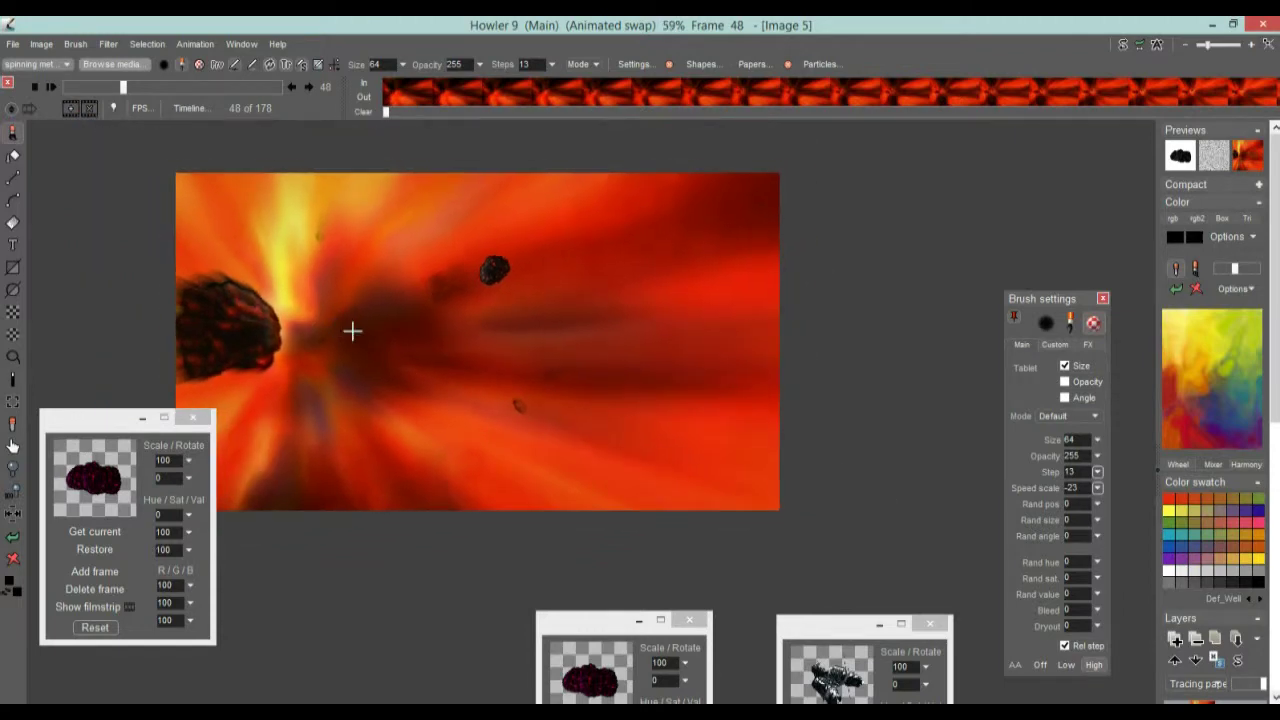
drag(329, 320, 263, 289)
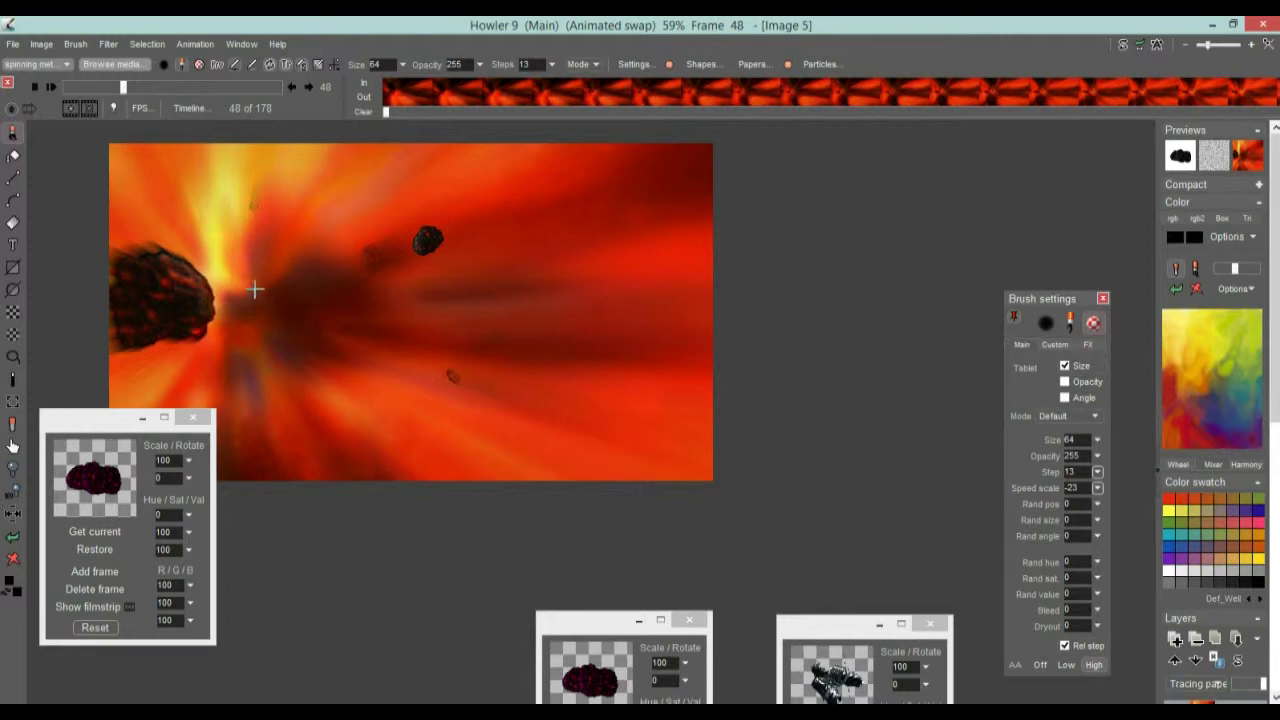
key(space)
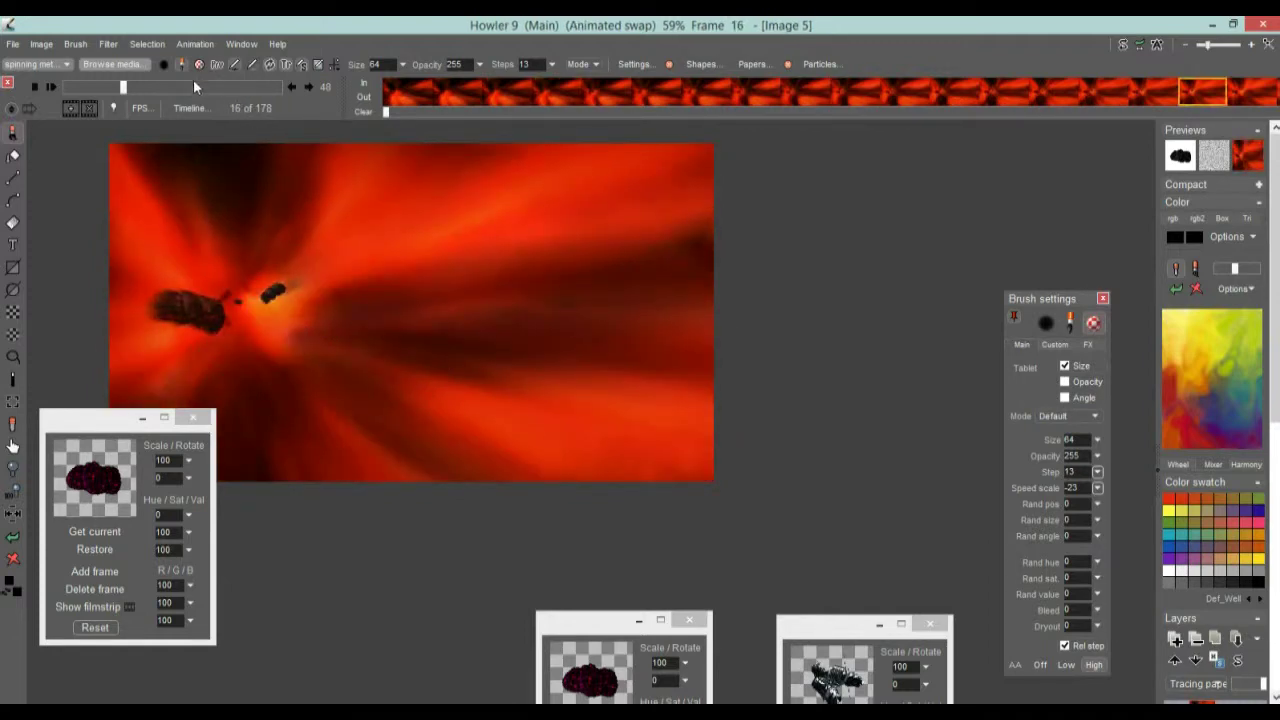
Paint further animated meteors outward from the vanishing point, starting at frames 103, 133 and 159, and go back to frame 7
drag(143, 89, 193, 93)
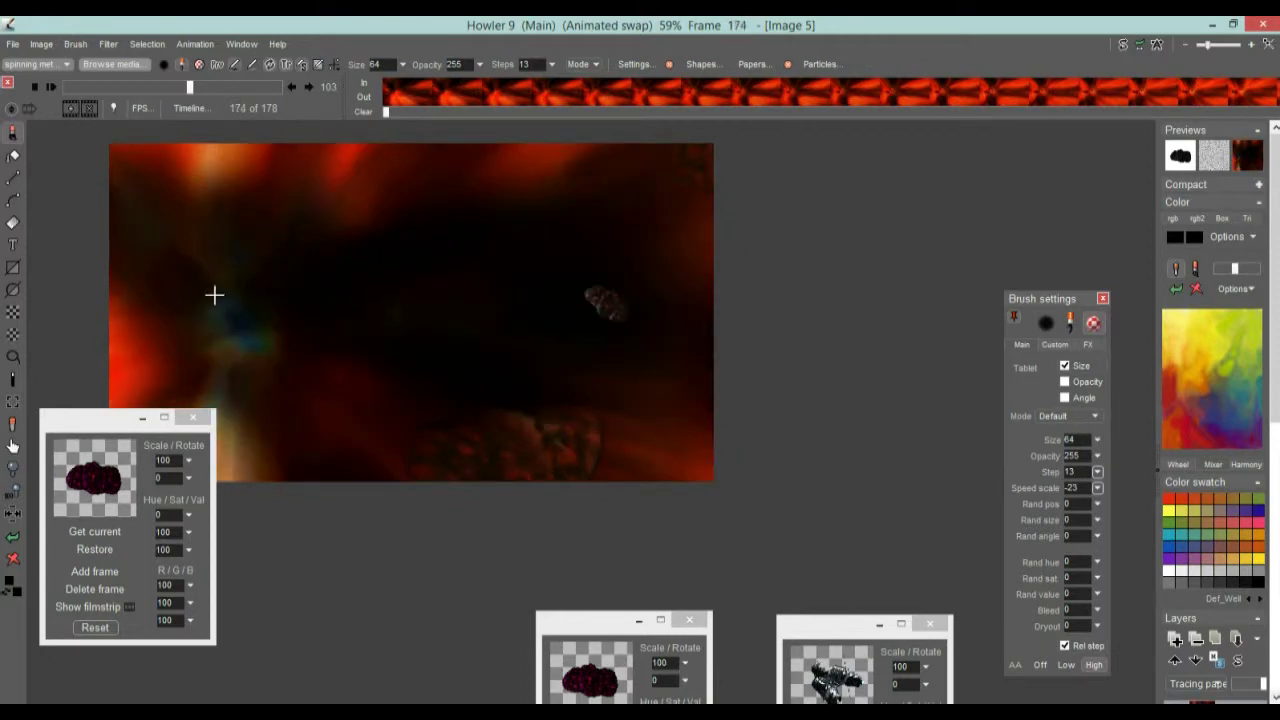
drag(197, 89, 226, 88)
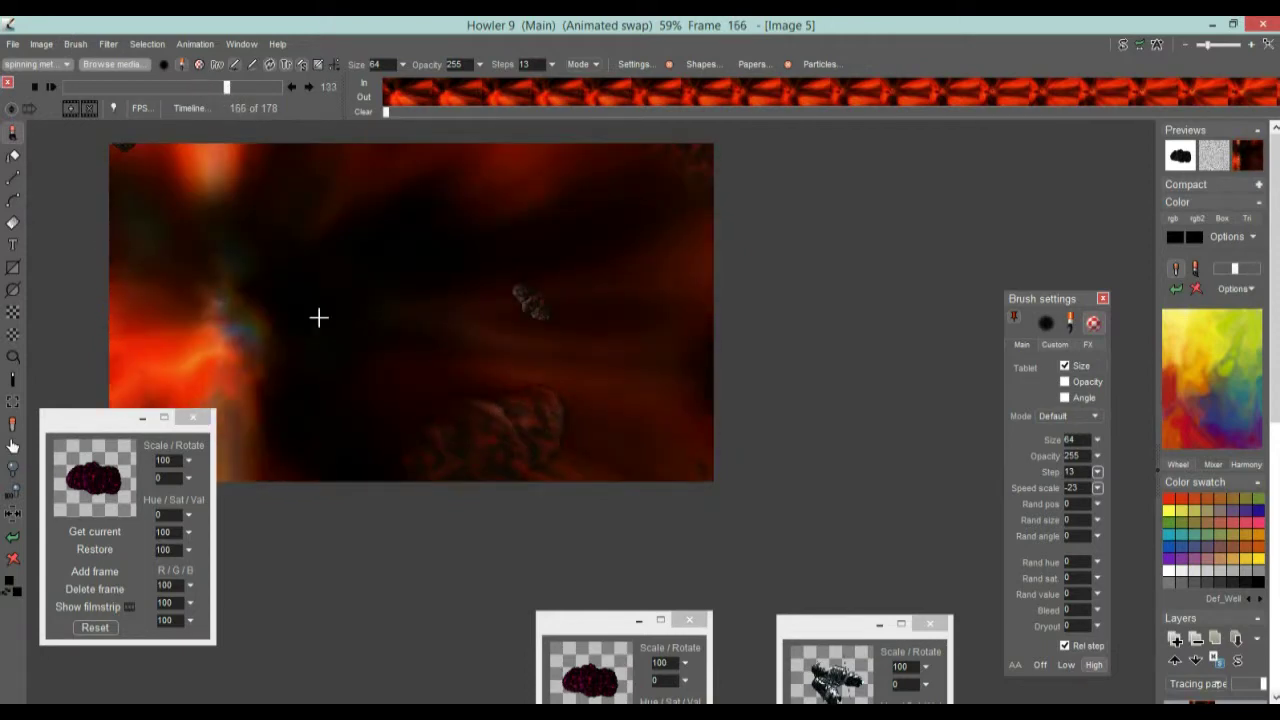
click(245, 89)
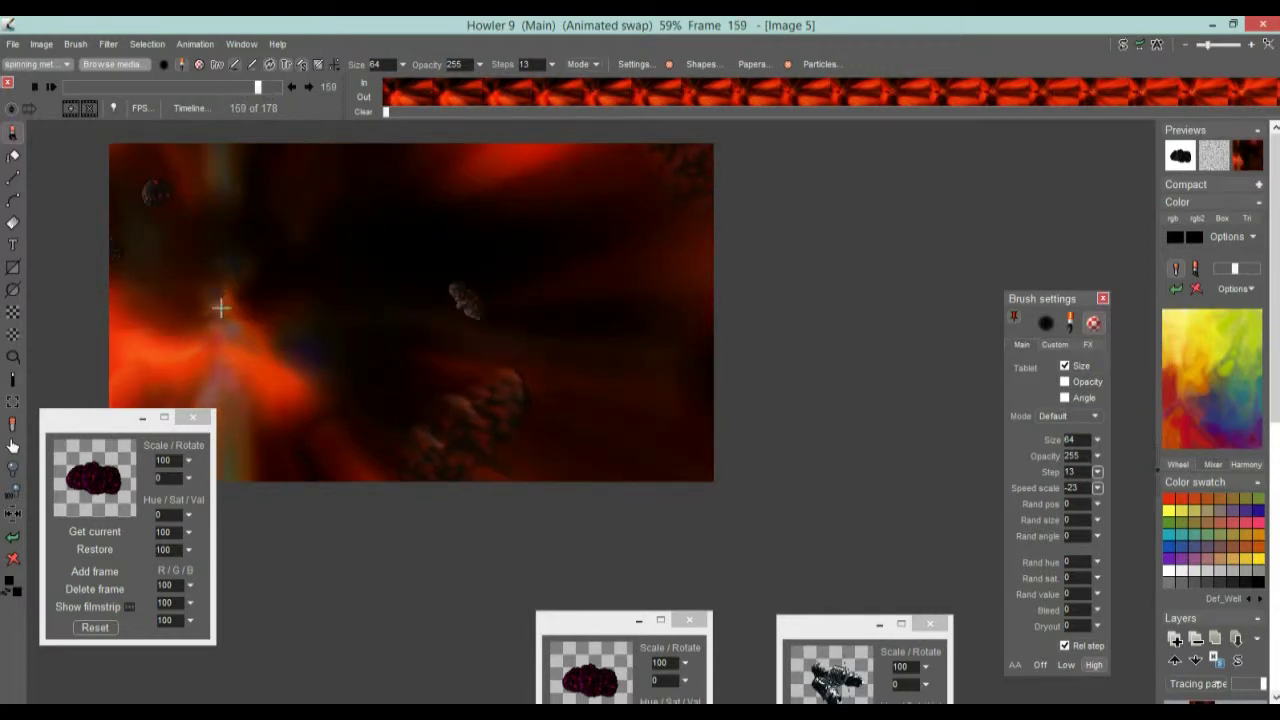
drag(245, 89, 73, 89)
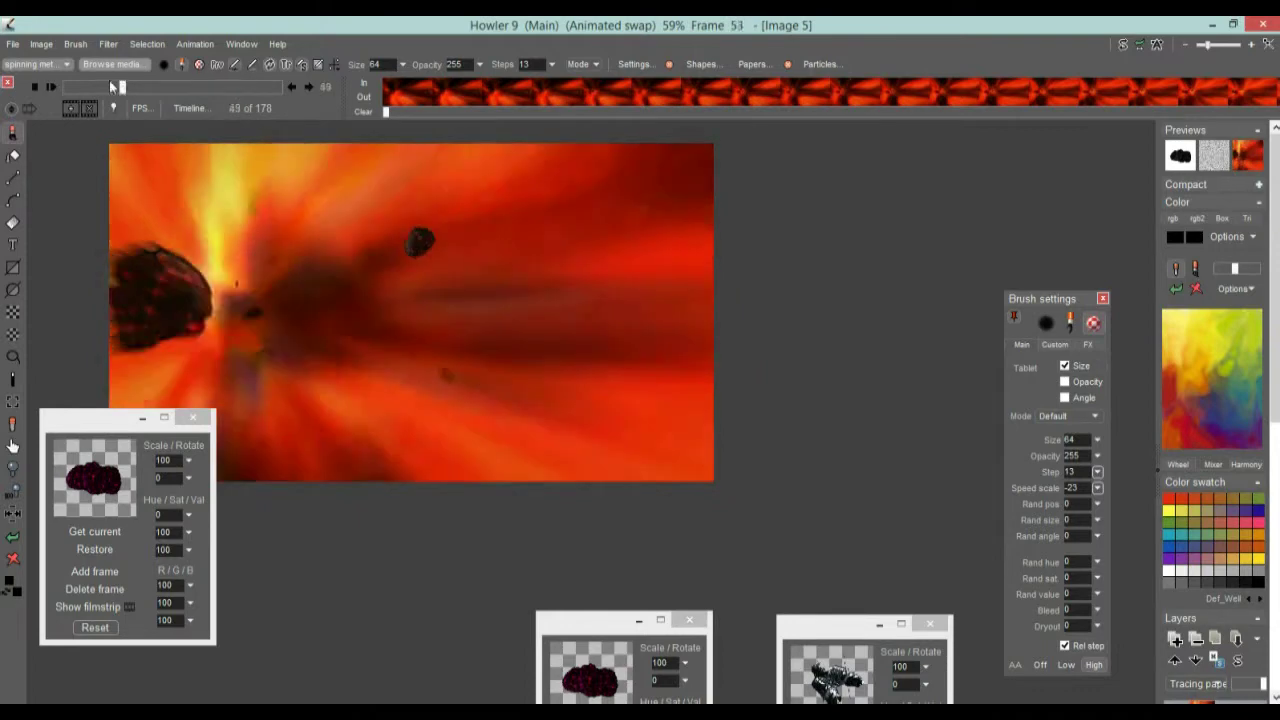
Move the Brush settings window up, set Speed scale to -25 and enlarge the brush Size to 100
drag(1040, 302, 1042, 183)
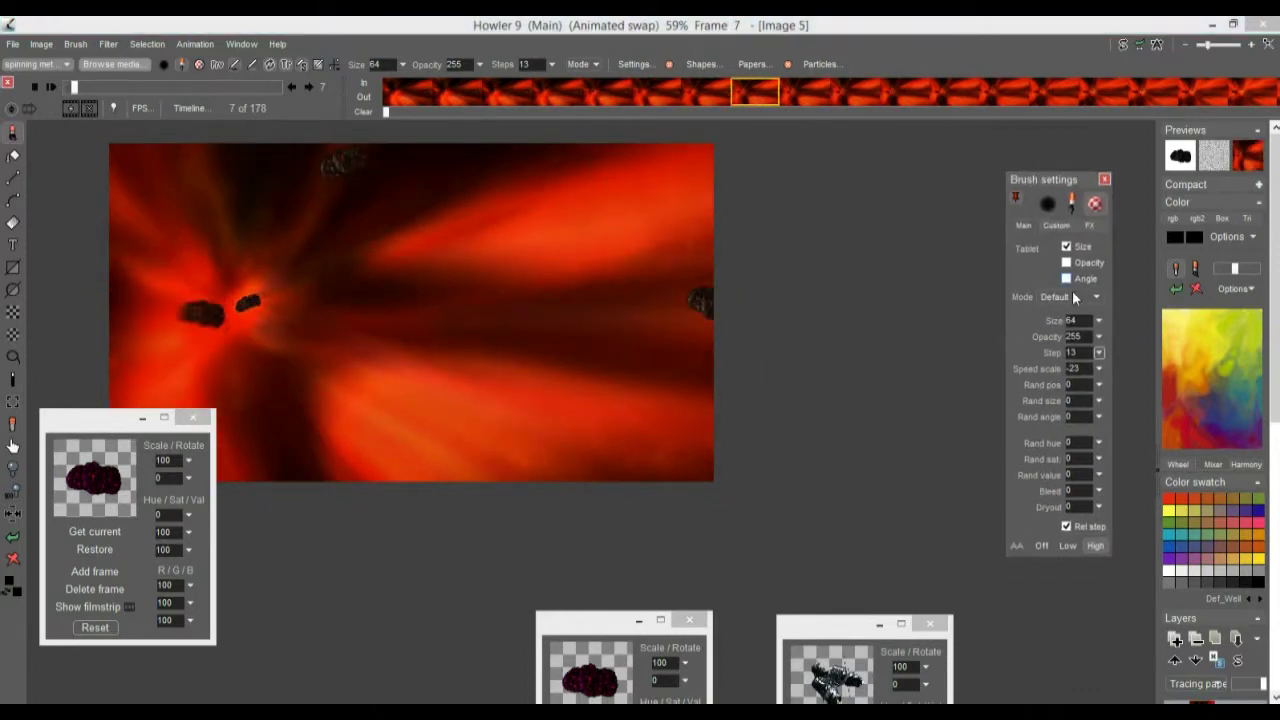
click(1099, 369)
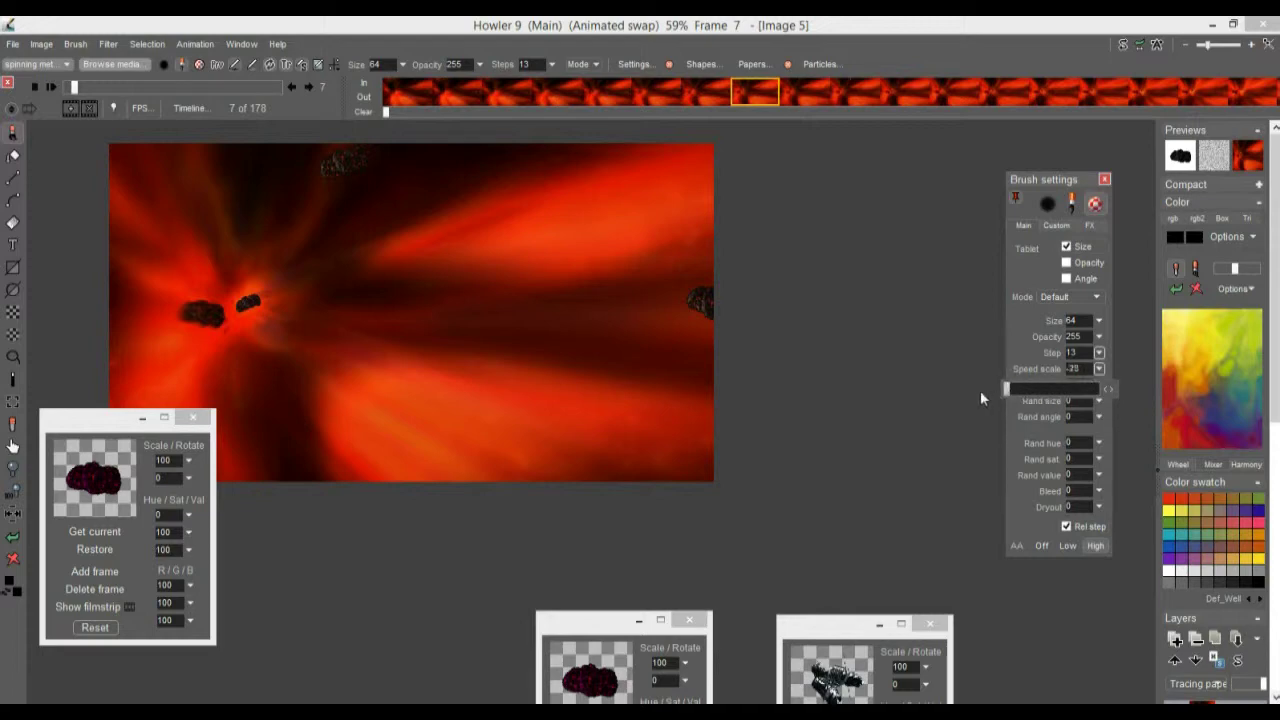
click(403, 64)
drag(386, 90, 416, 86)
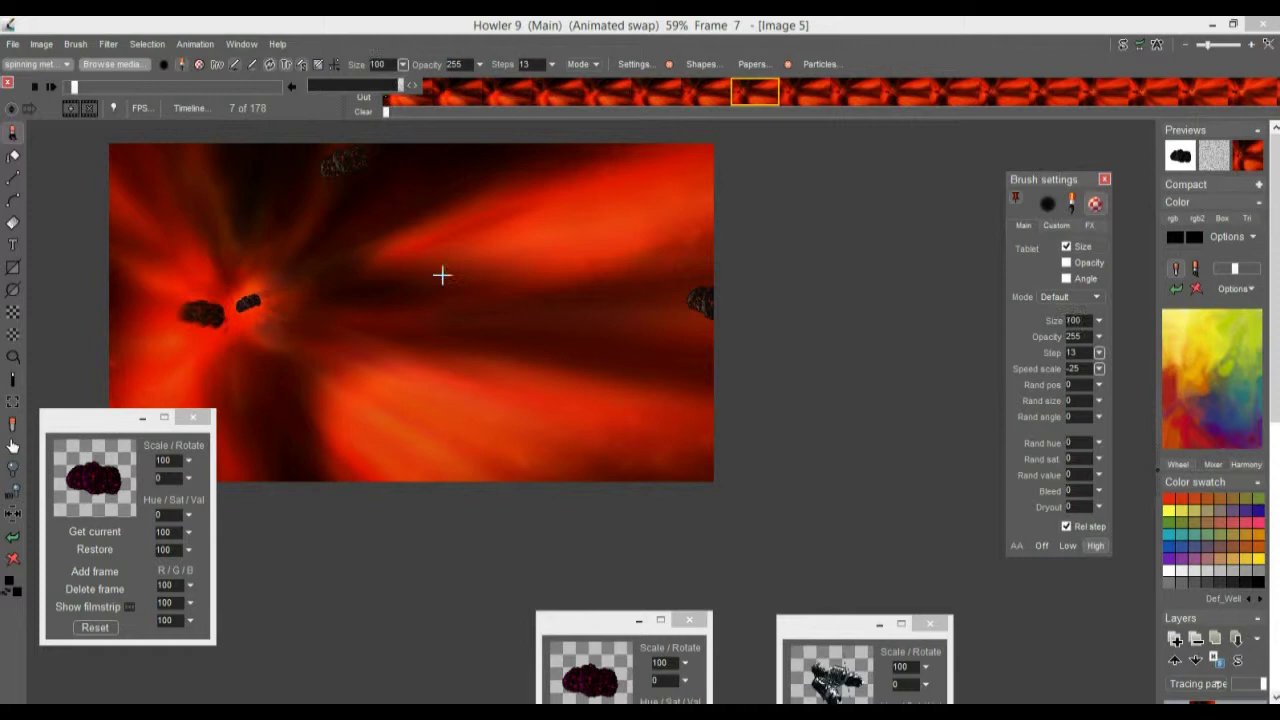
click(219, 68)
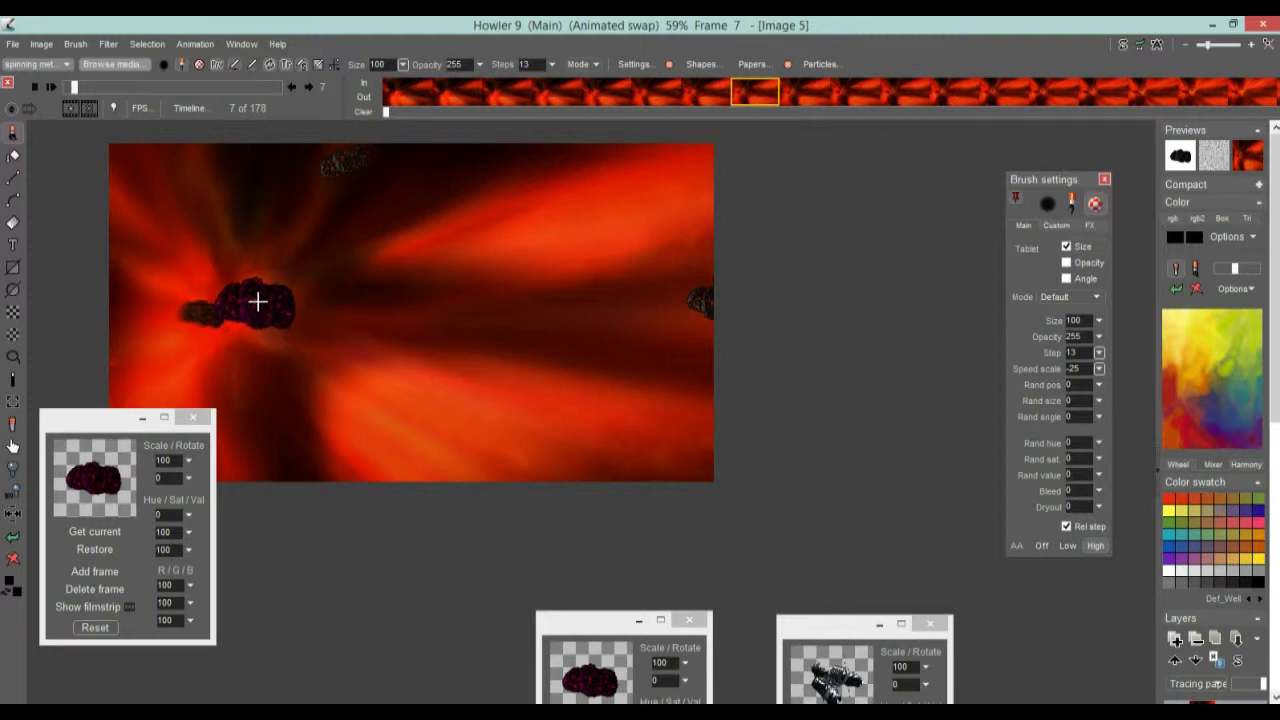
Go to frame 51, try two large meteor strokes from the vanishing point past the frame's edge, and undo both
mouse_move(212, 88)
mouse_down()
mouse_move(91, 88)
mouse_move(127, 88)
mouse_up()
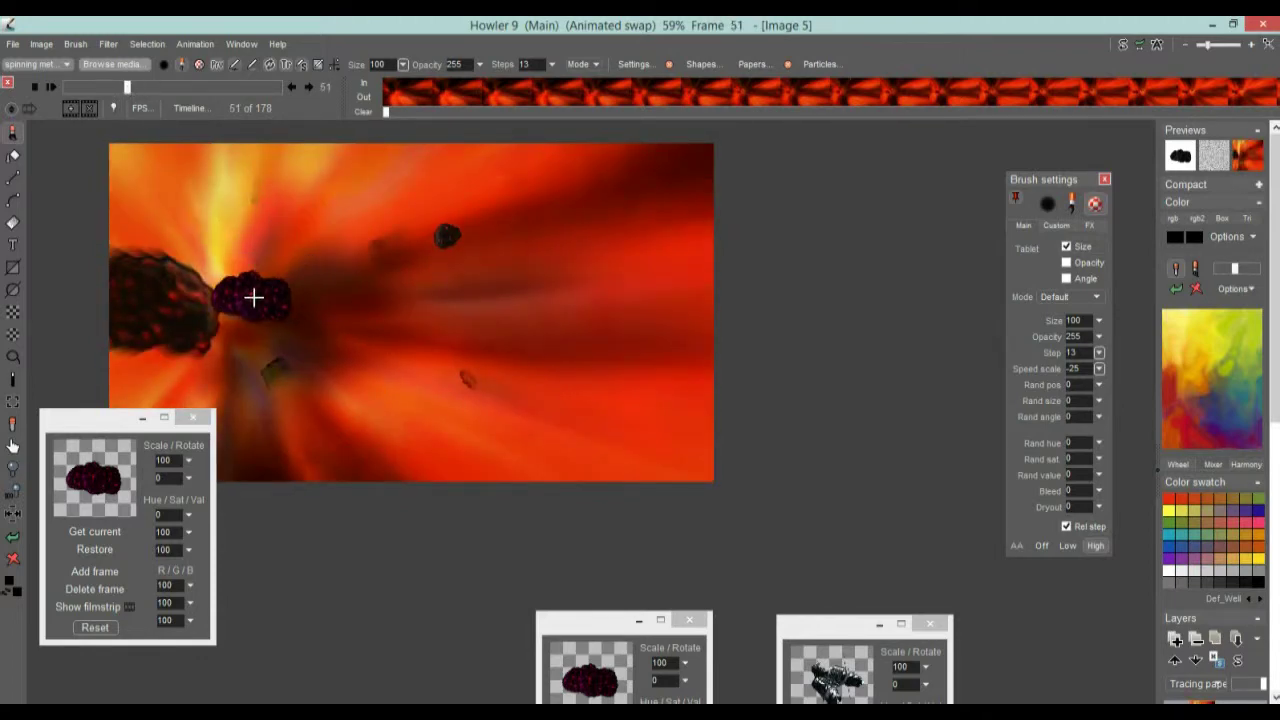
mouse_move(263, 294)
mouse_down()
mouse_move(579, 228)
mouse_move(1045, 163)
mouse_up()
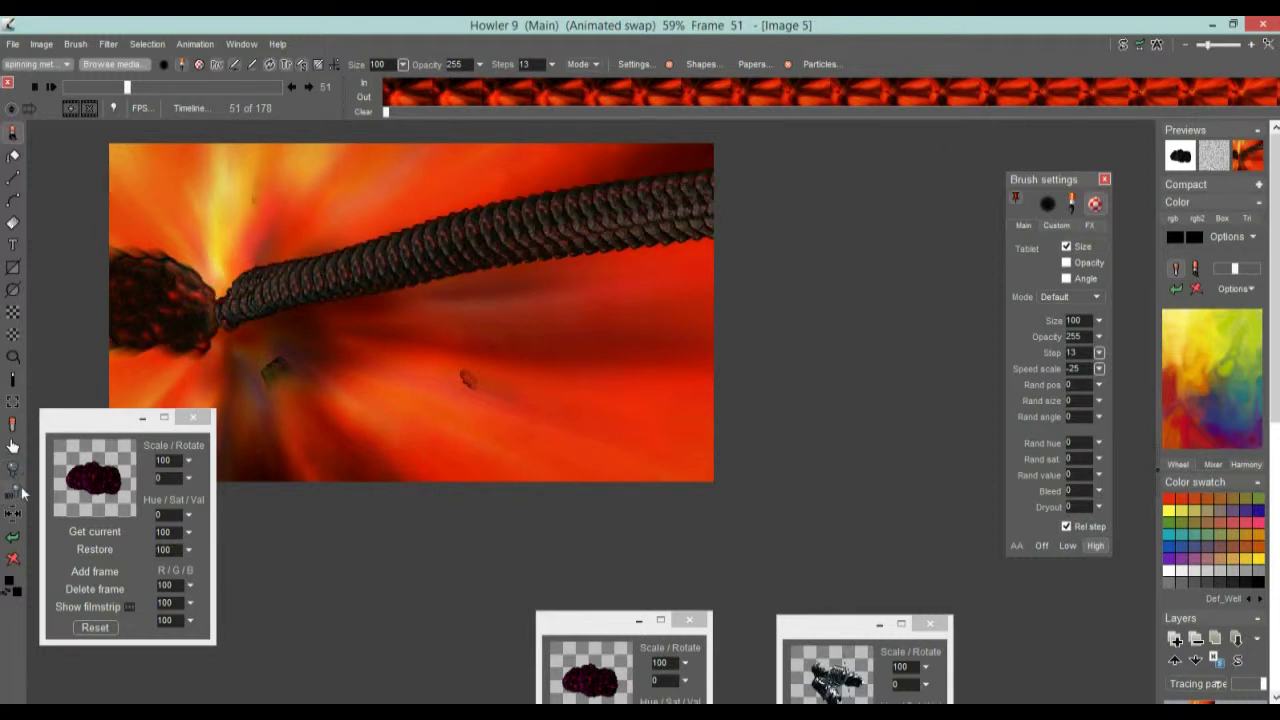
click(13, 537)
mouse_move(244, 302)
mouse_down()
mouse_move(229, 287)
mouse_move(1140, 146)
mouse_up()
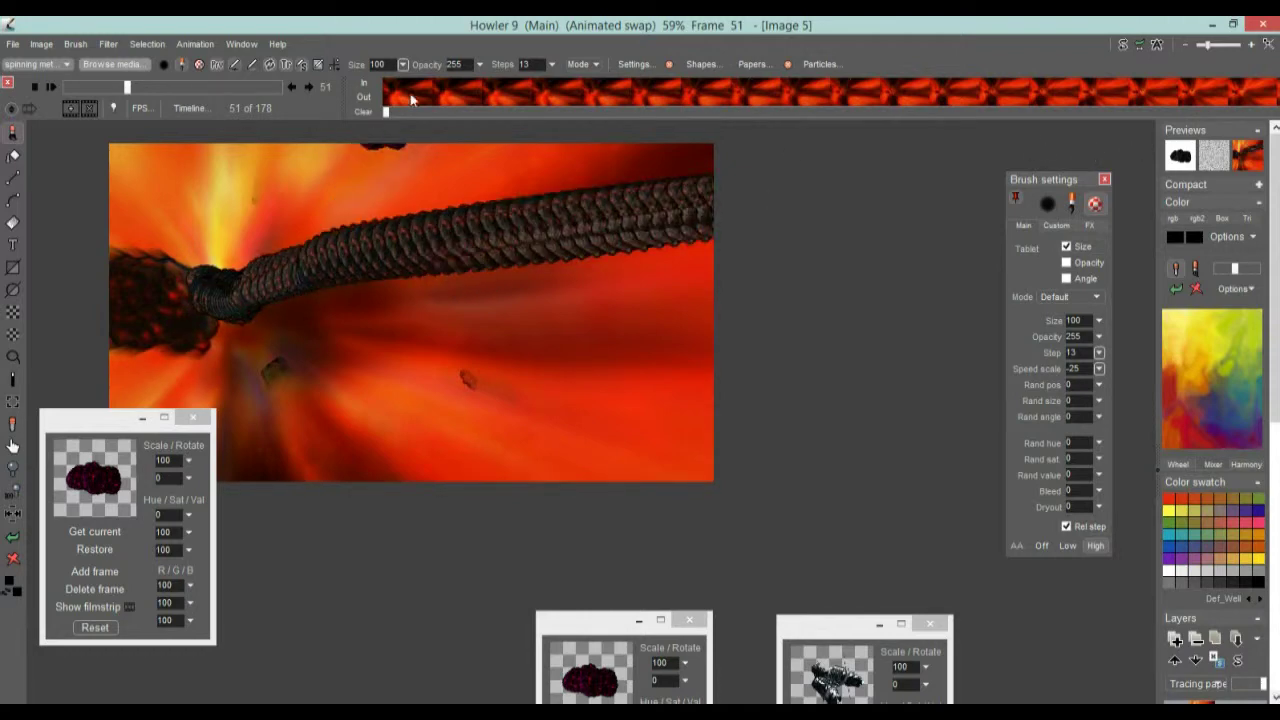
click(13, 537)
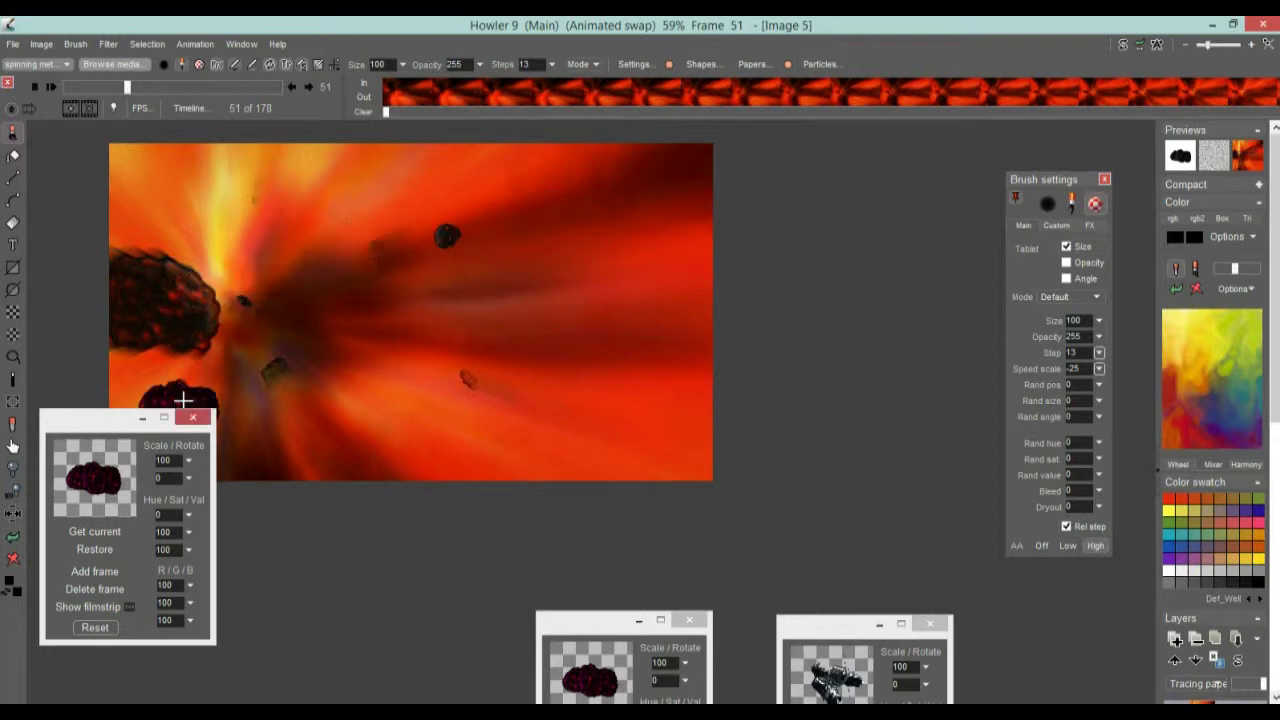
Set Speed scale to -17 and Size to 71, and paint a meteor stroke on frame 51 outward from the vanishing point
click(1098, 370)
drag(1036, 391, 1023, 396)
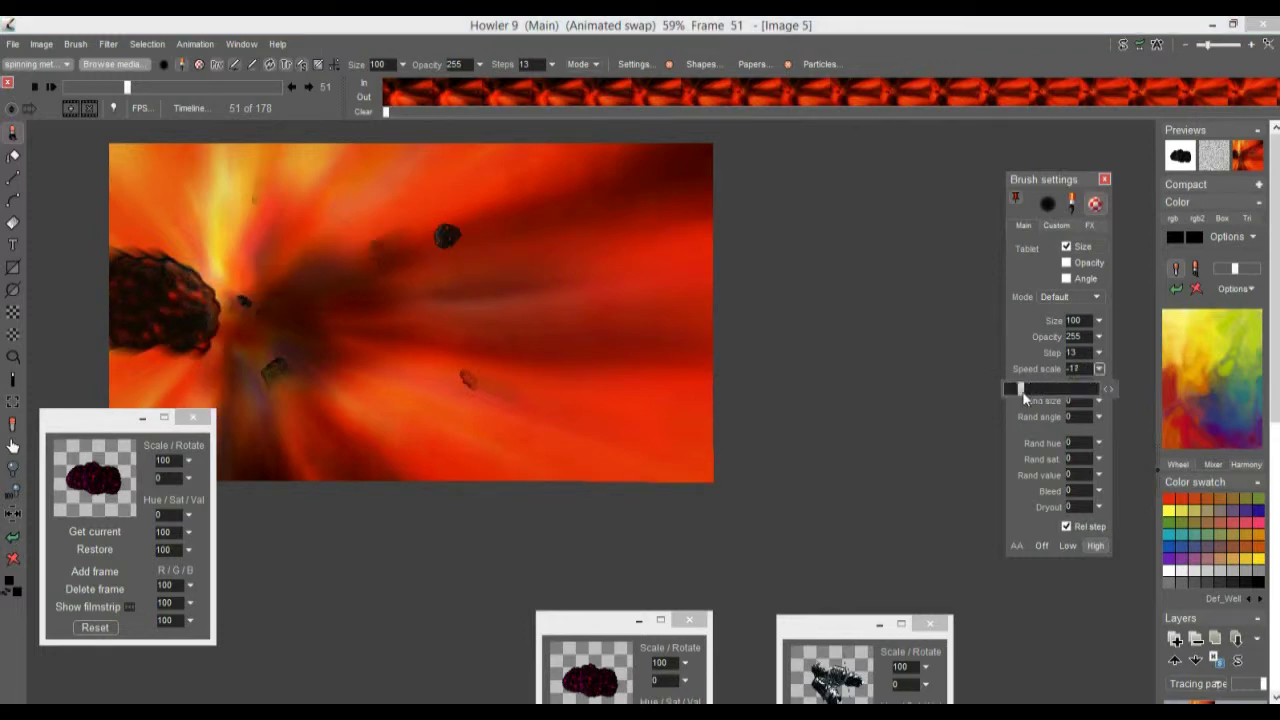
click(855, 206)
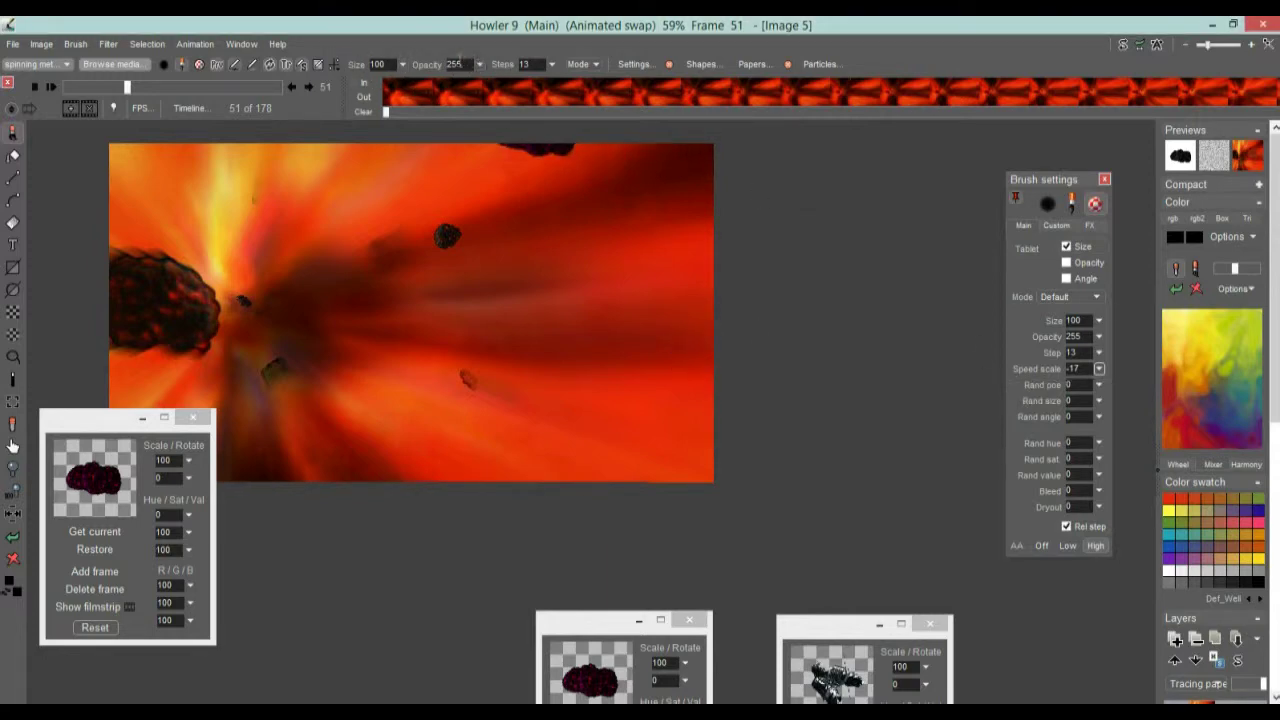
click(403, 66)
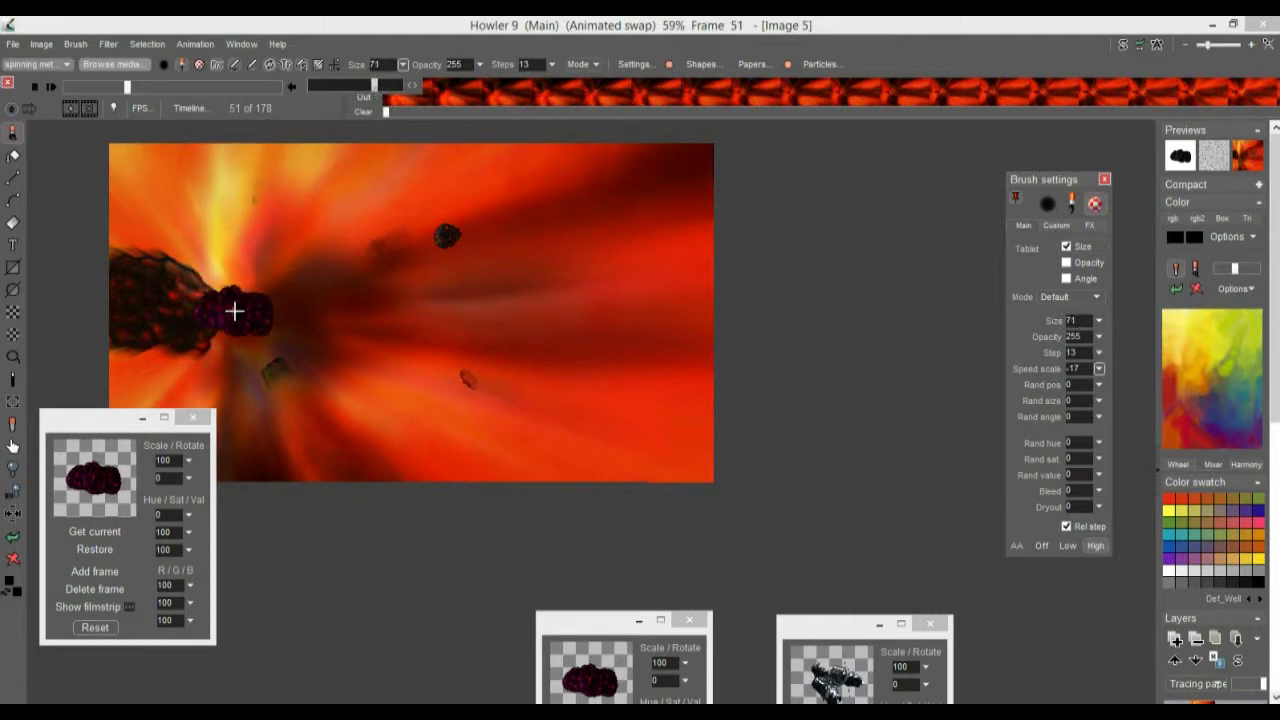
mouse_move(240, 303)
mouse_down()
mouse_move(457, 271)
mouse_move(620, 268)
mouse_up()
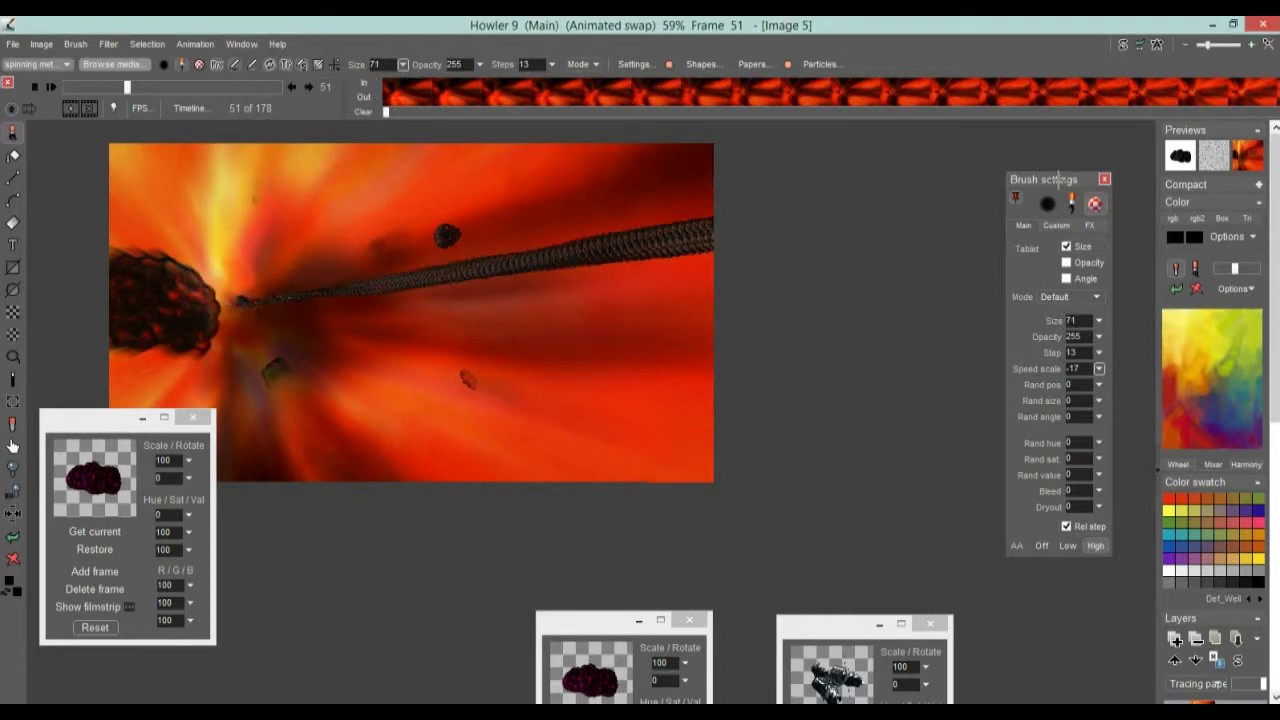
Undo the meteor stroke on frame 51, open the Stroke player and place its window beside the canvas
click(20, 565)
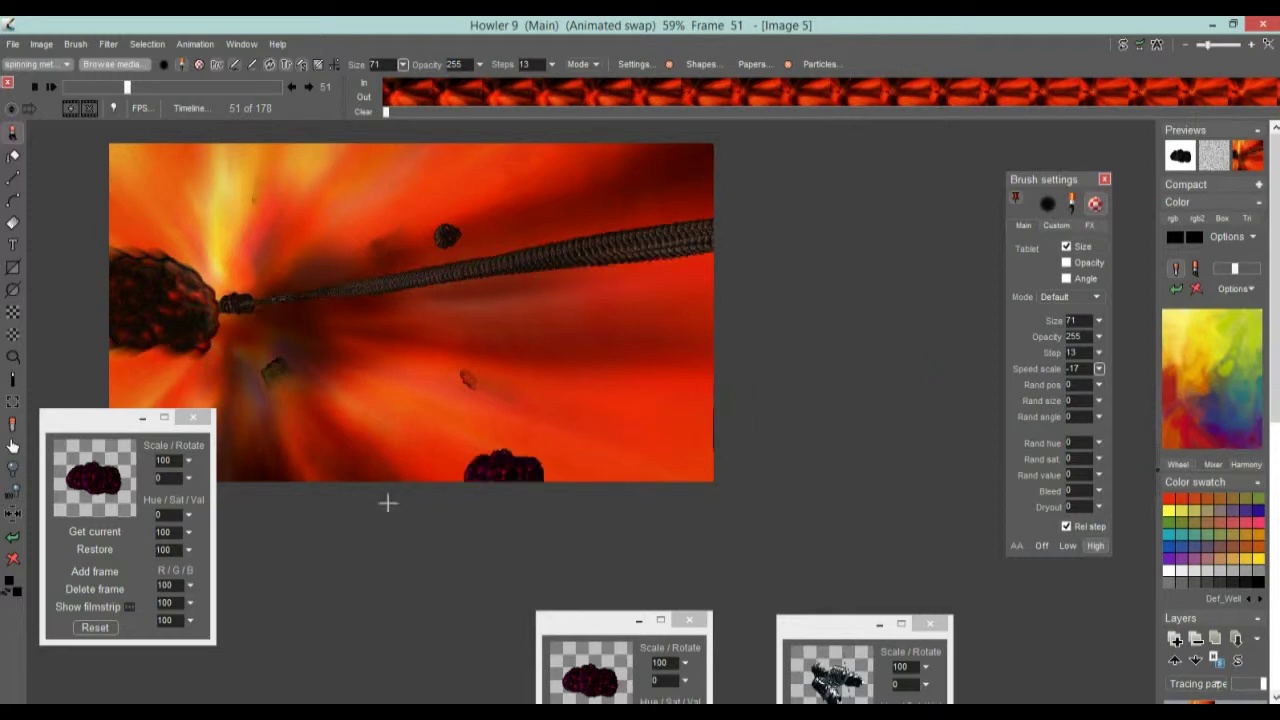
click(12, 539)
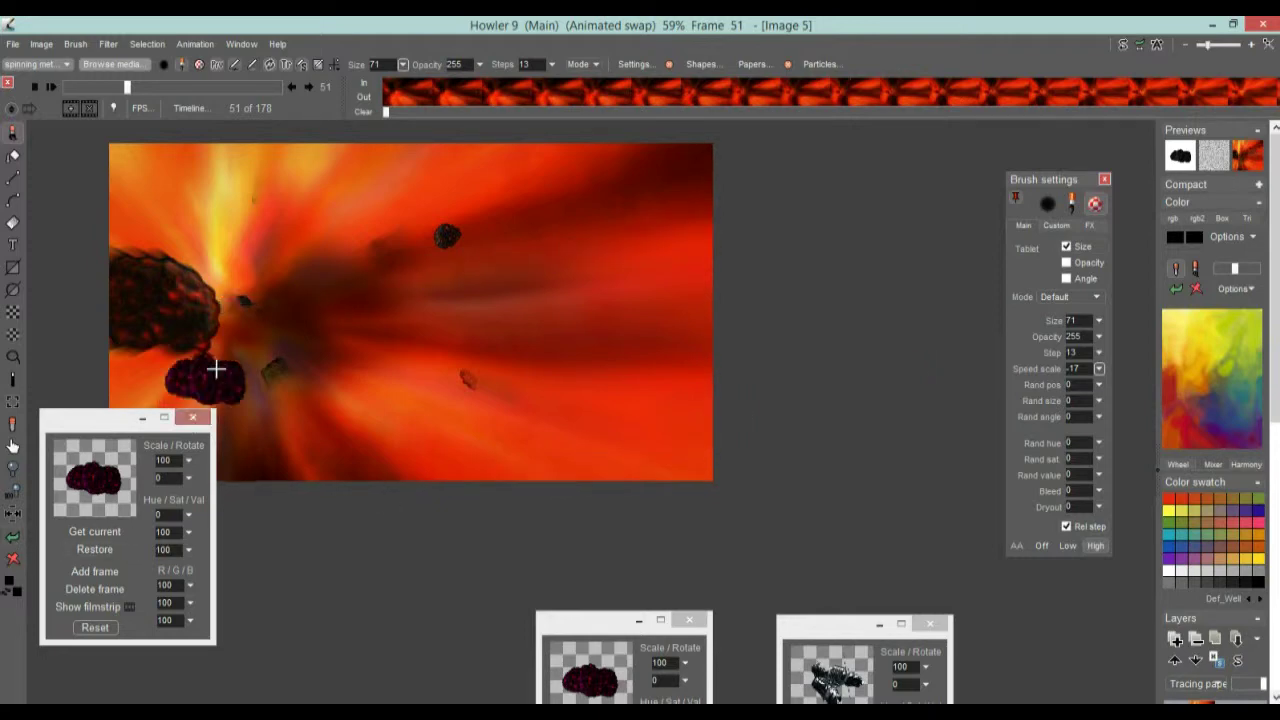
click(381, 150)
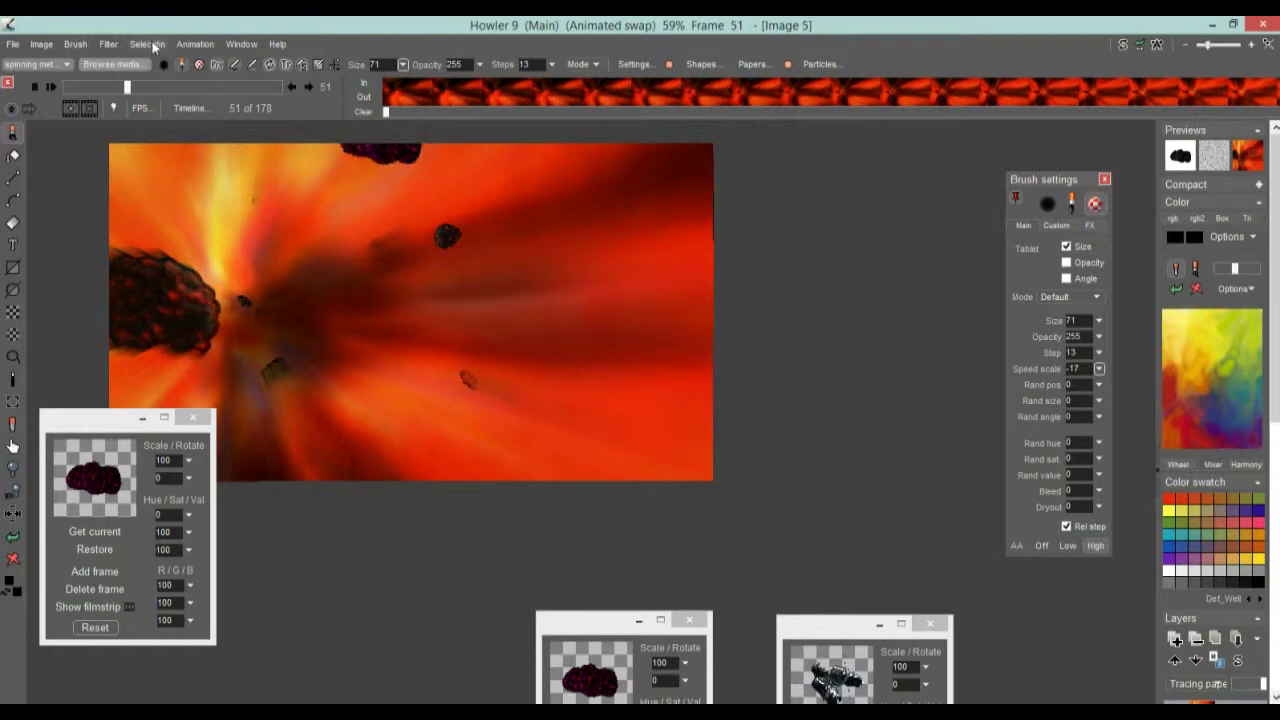
click(192, 44)
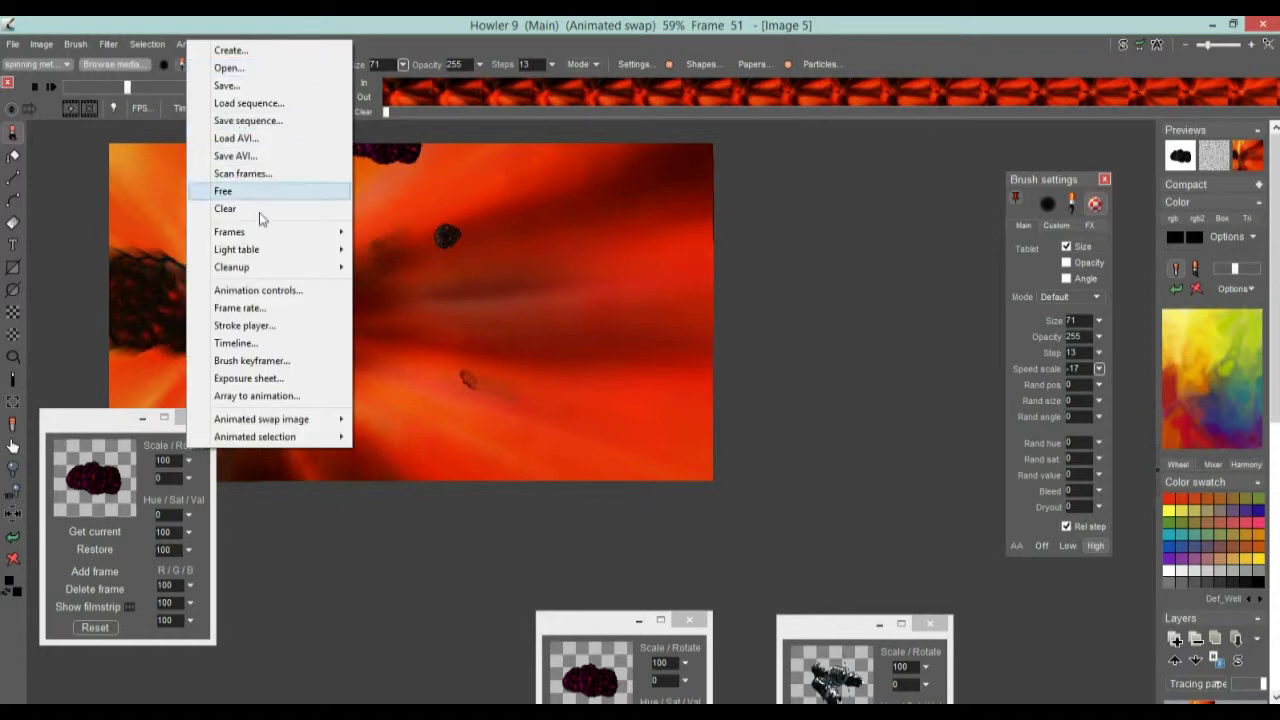
click(249, 326)
mouse_move(559, 154)
mouse_down()
mouse_move(863, 160)
mouse_move(799, 148)
mouse_up()
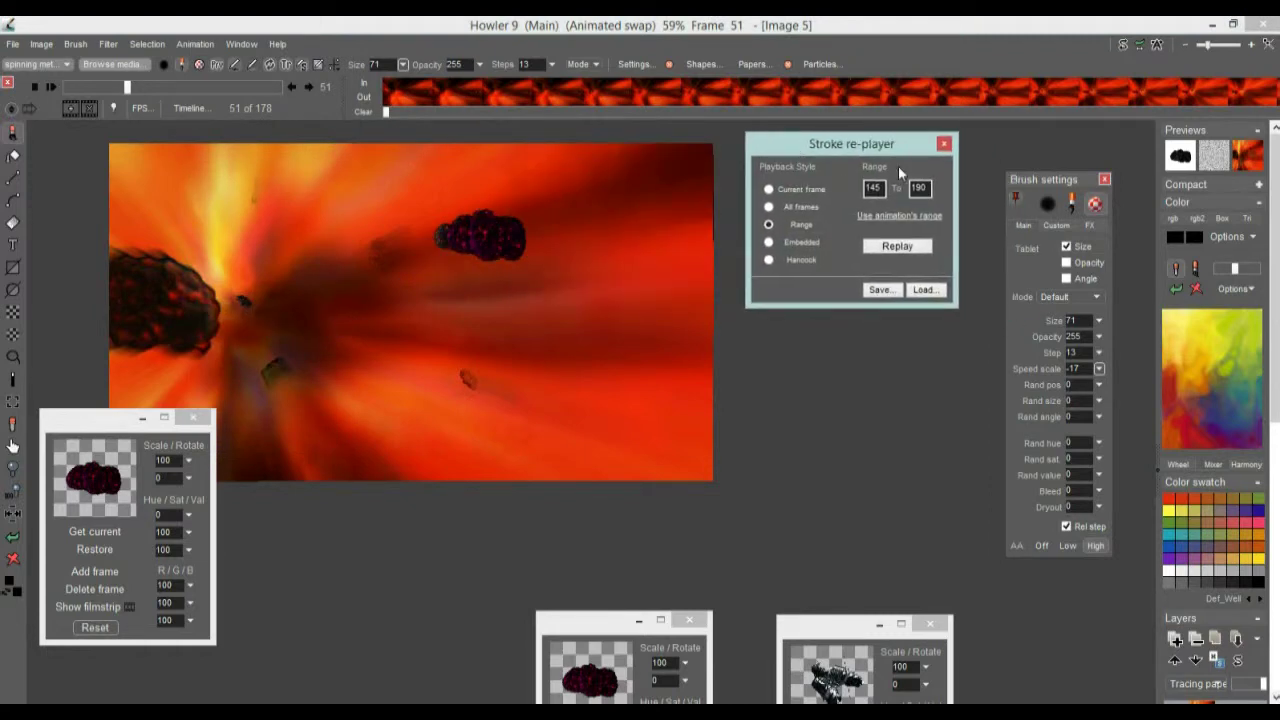
Set the playback style to Current frame, replay the last meteor stroke on frame 51 and undo it
click(769, 190)
click(899, 250)
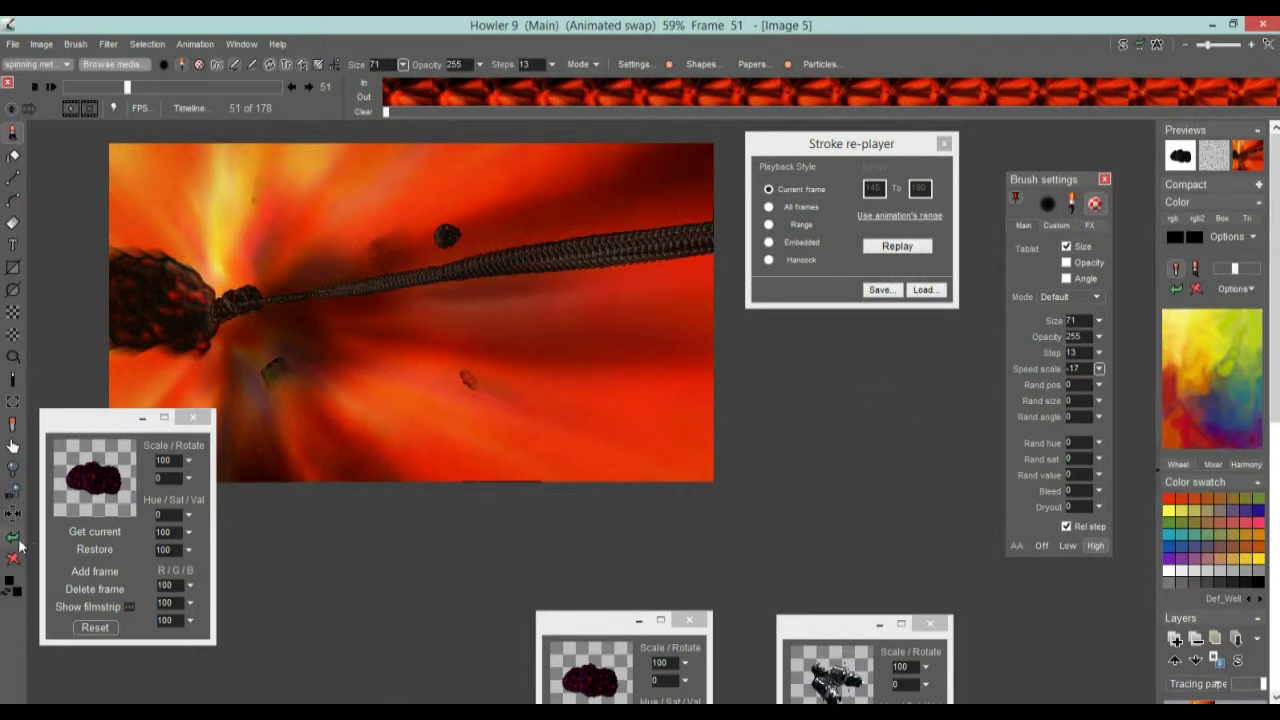
click(18, 541)
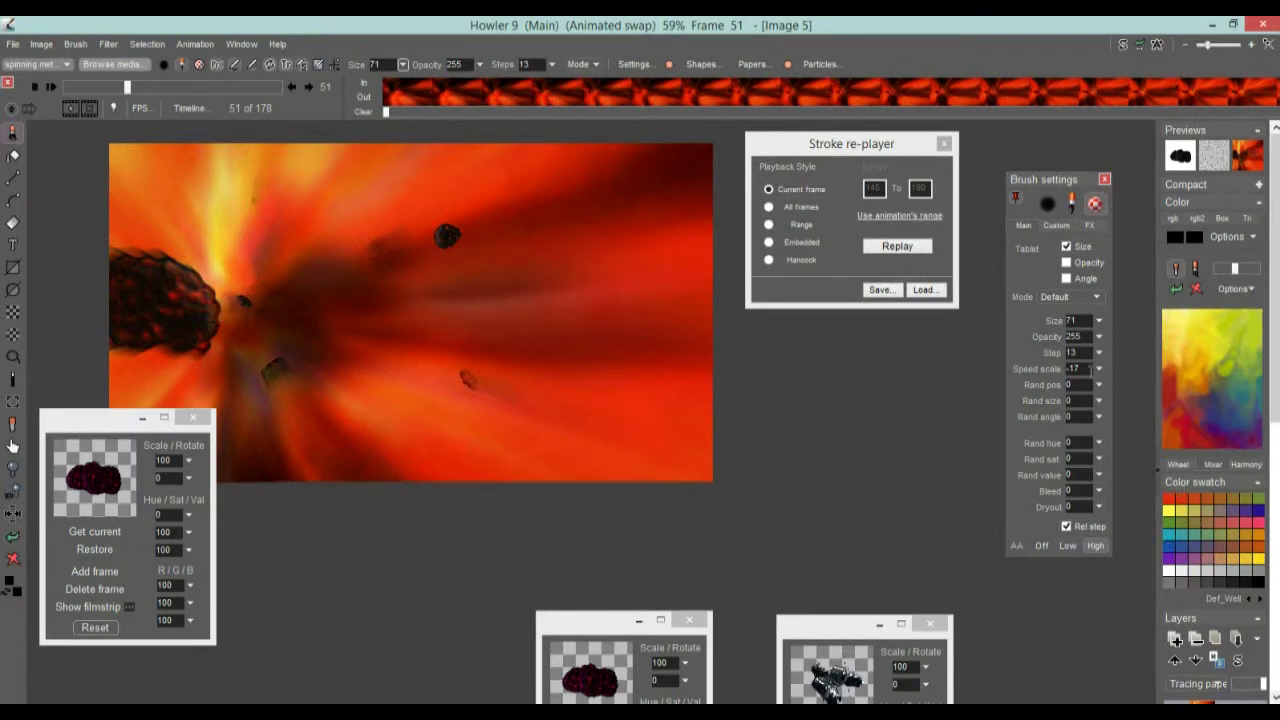
Try replaying the last stroke on frame 51 with Speed scale at -23 and again at -7
drag(1080, 386, 1013, 399)
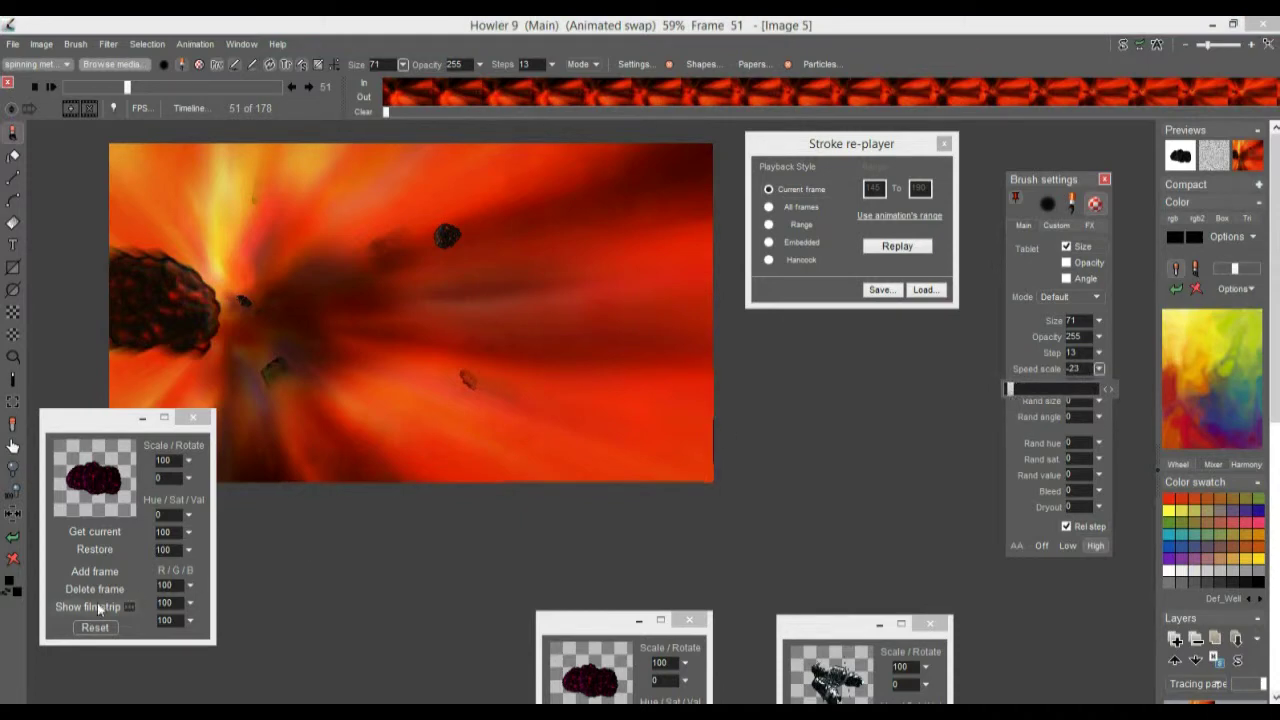
click(898, 247)
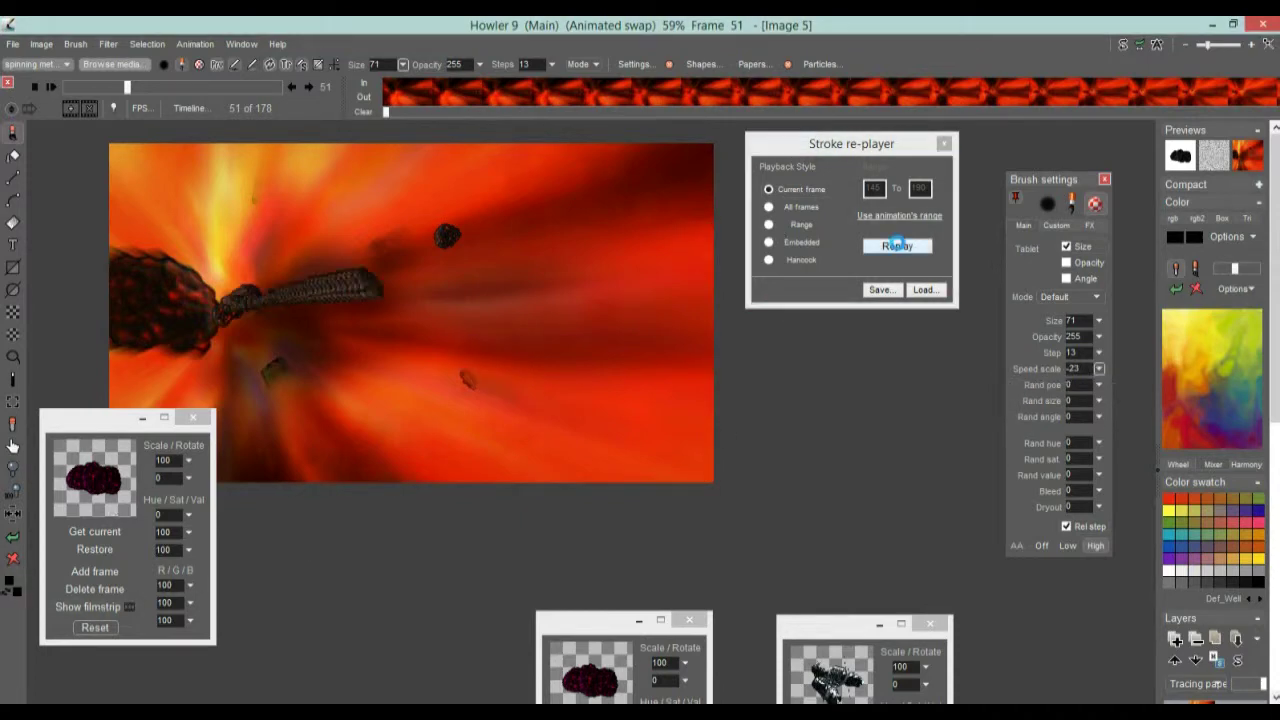
click(1099, 369)
drag(1016, 390, 1045, 390)
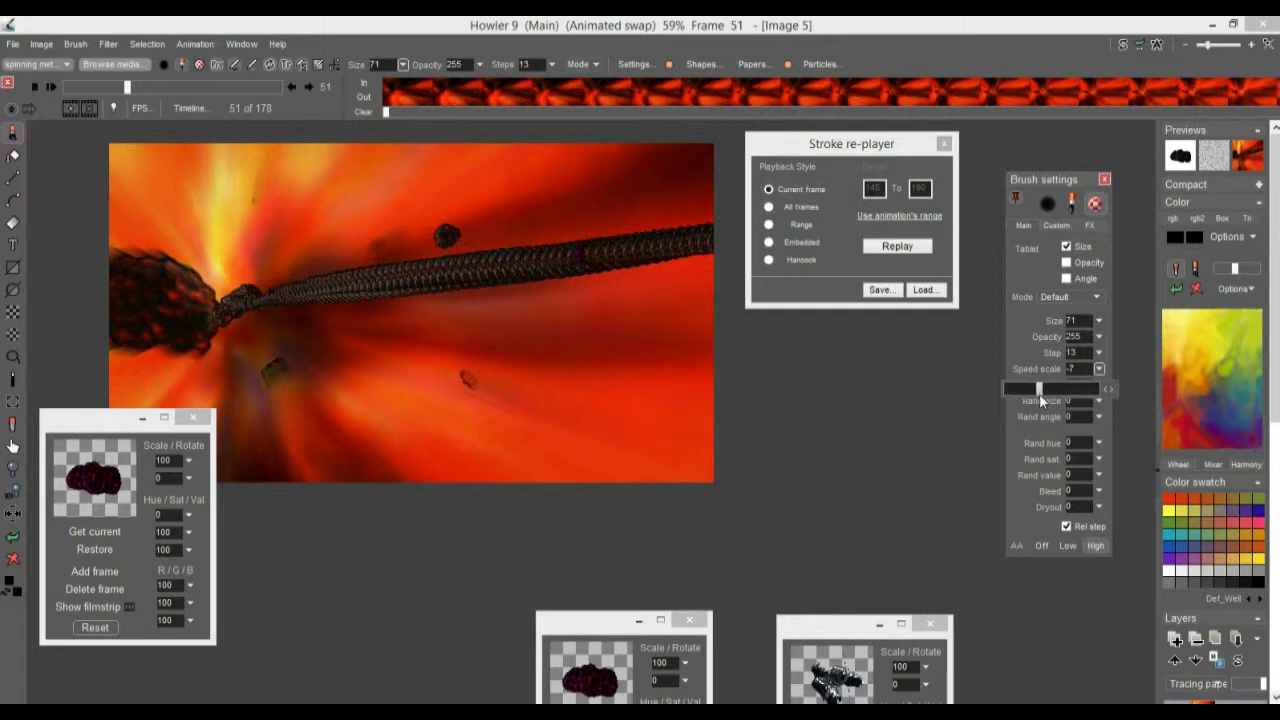
click(897, 247)
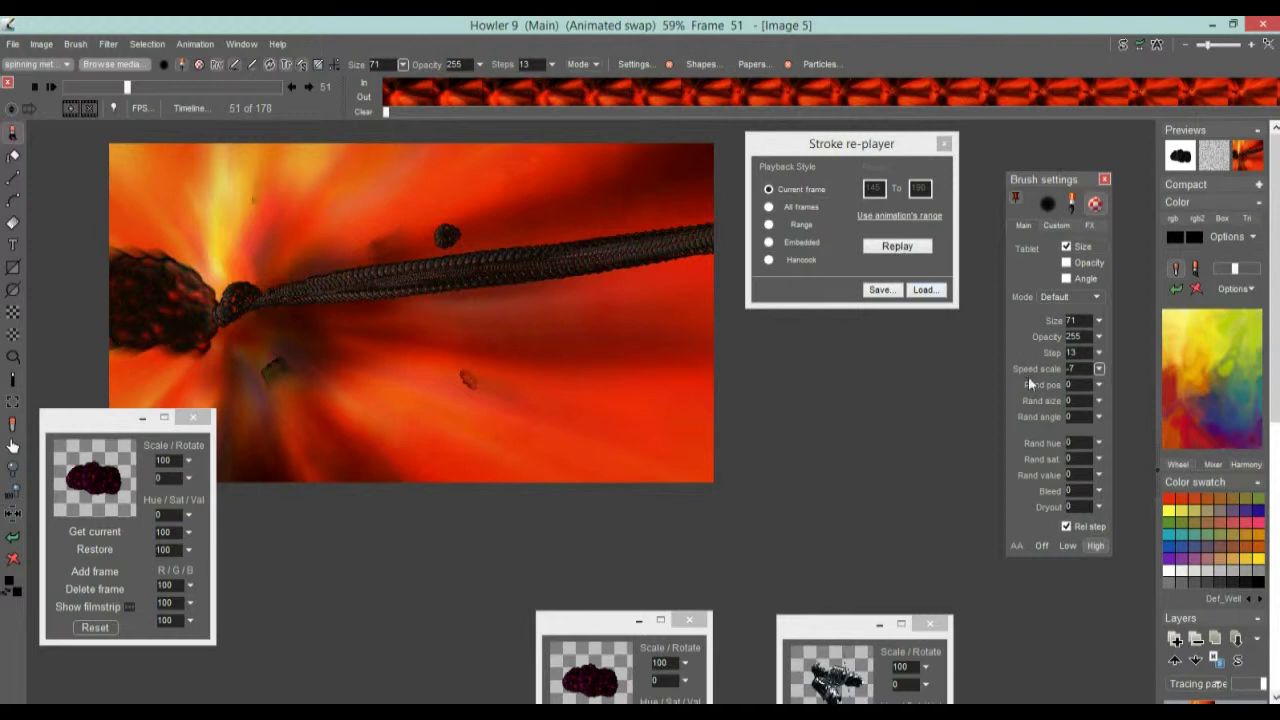
Set the brush's Speed scale to -12, enable the Angle tablet option and set Size to 82
click(1099, 369)
drag(1040, 391, 1032, 391)
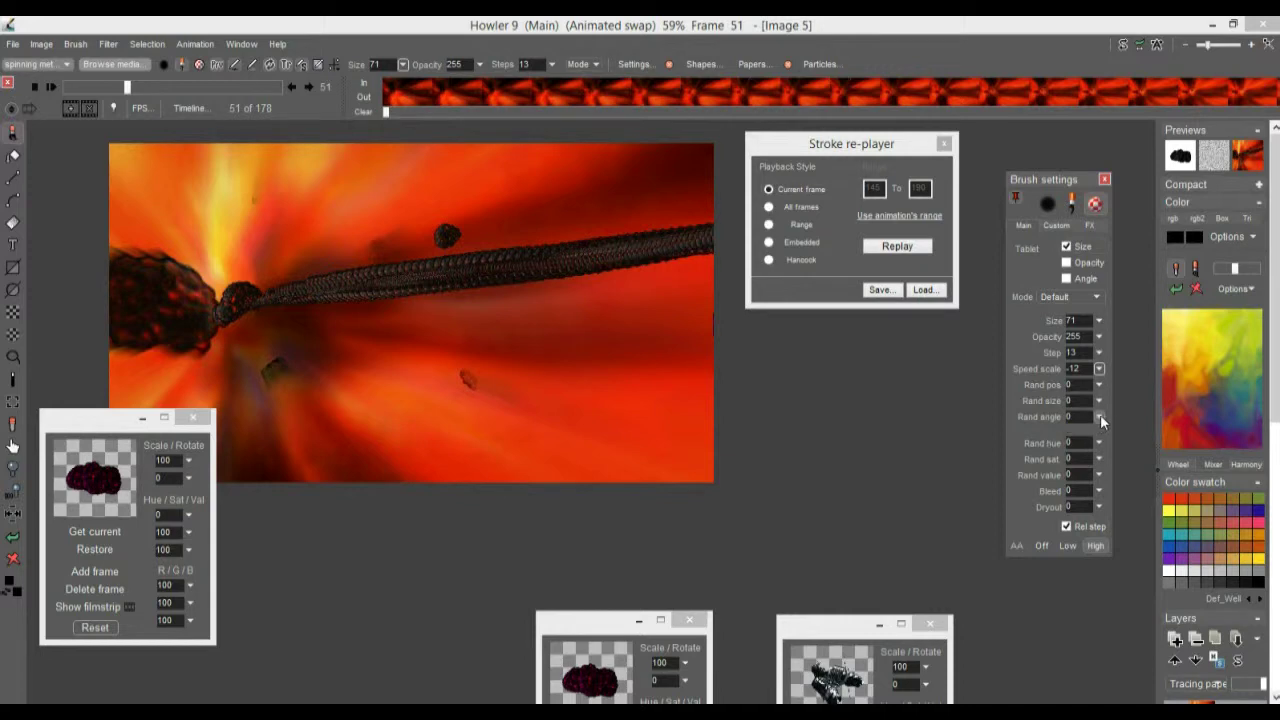
click(1067, 279)
click(1057, 226)
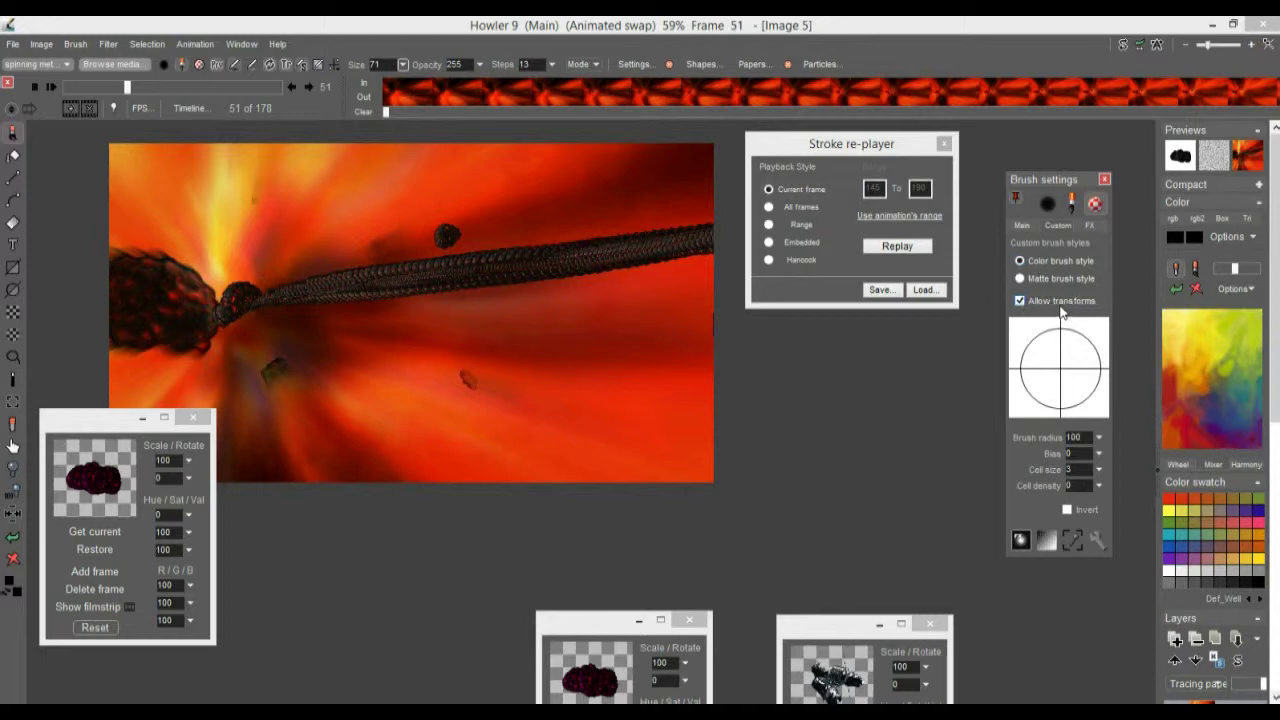
click(1024, 226)
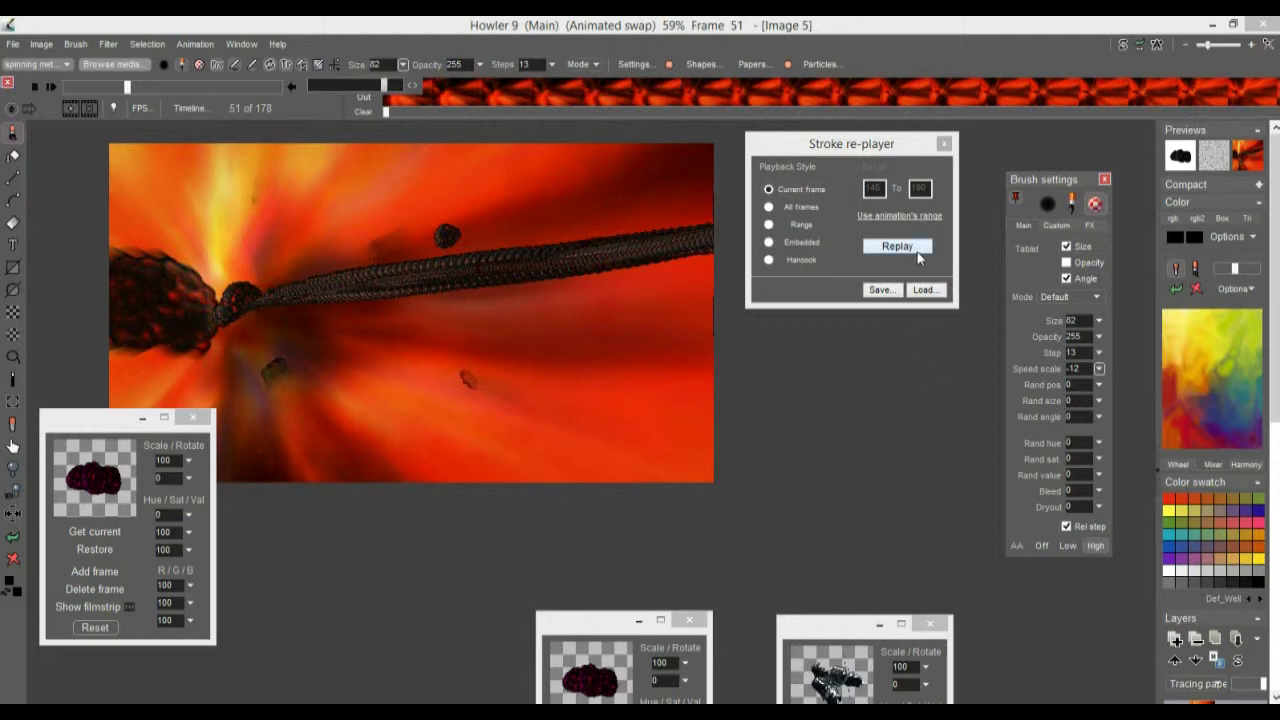
Test the Angle option by replaying the stroke on frame 51, undoing it, replaying once more and undoing again
click(905, 248)
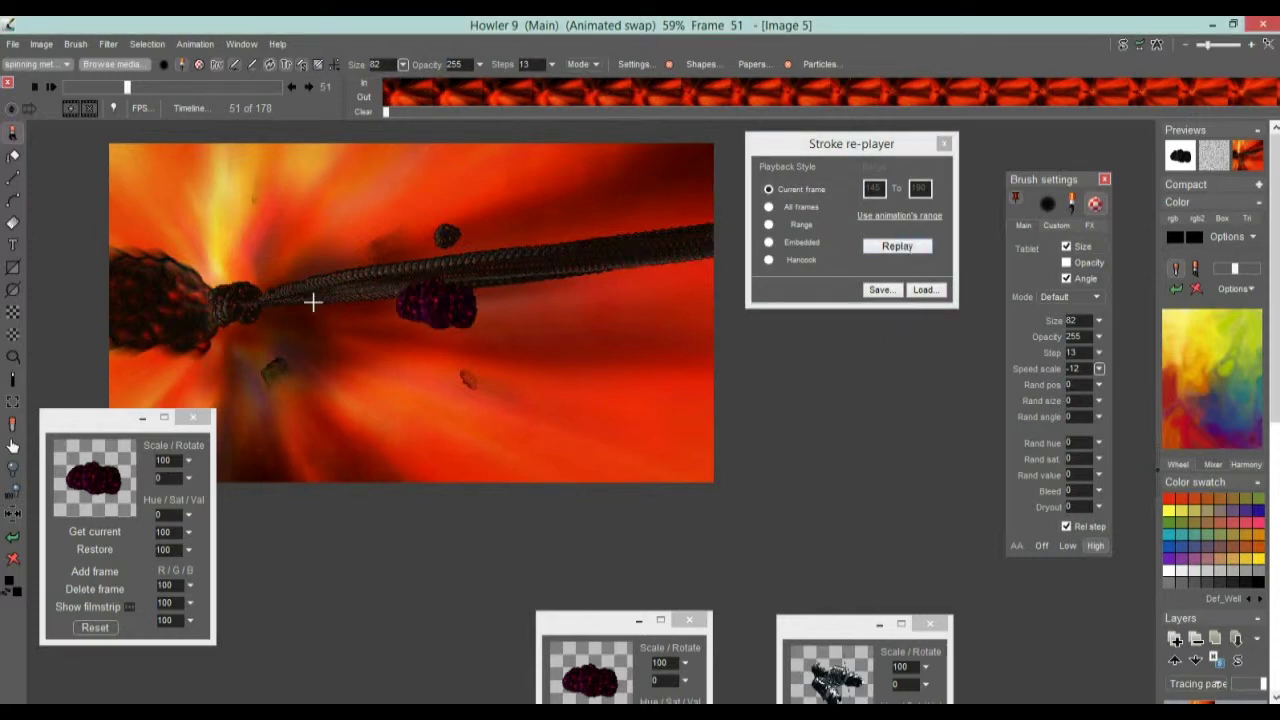
click(13, 541)
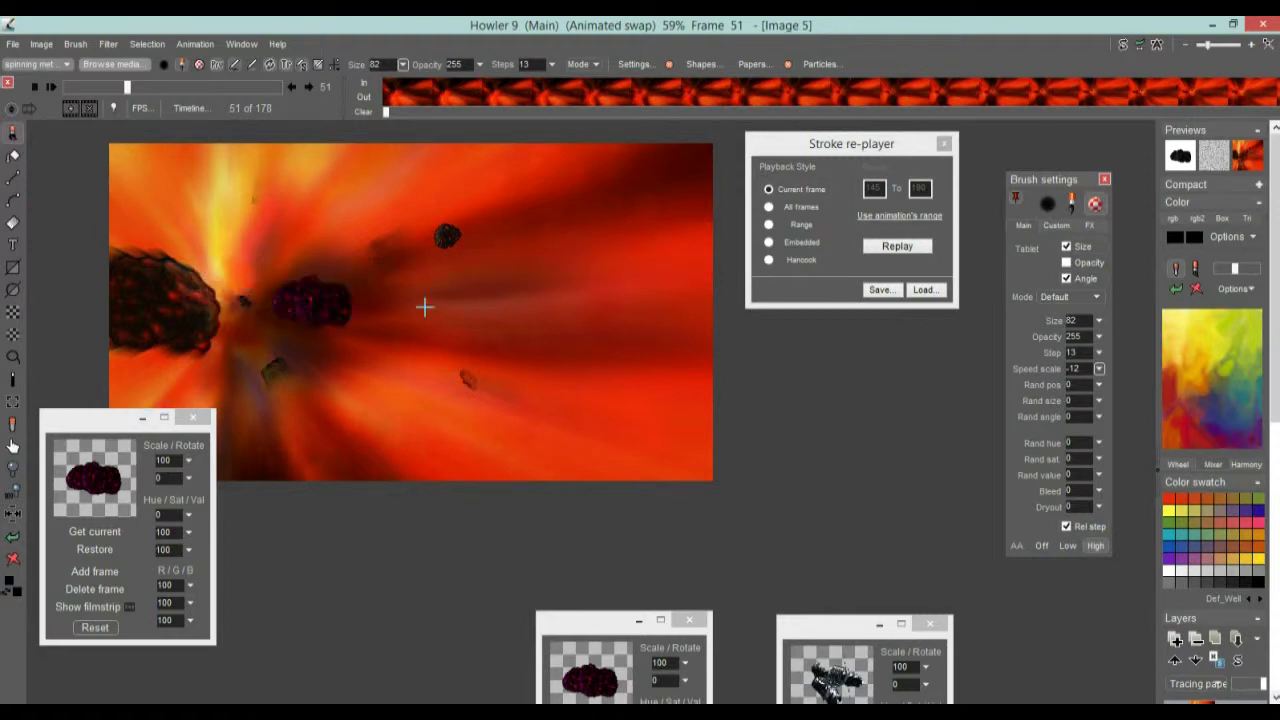
click(915, 246)
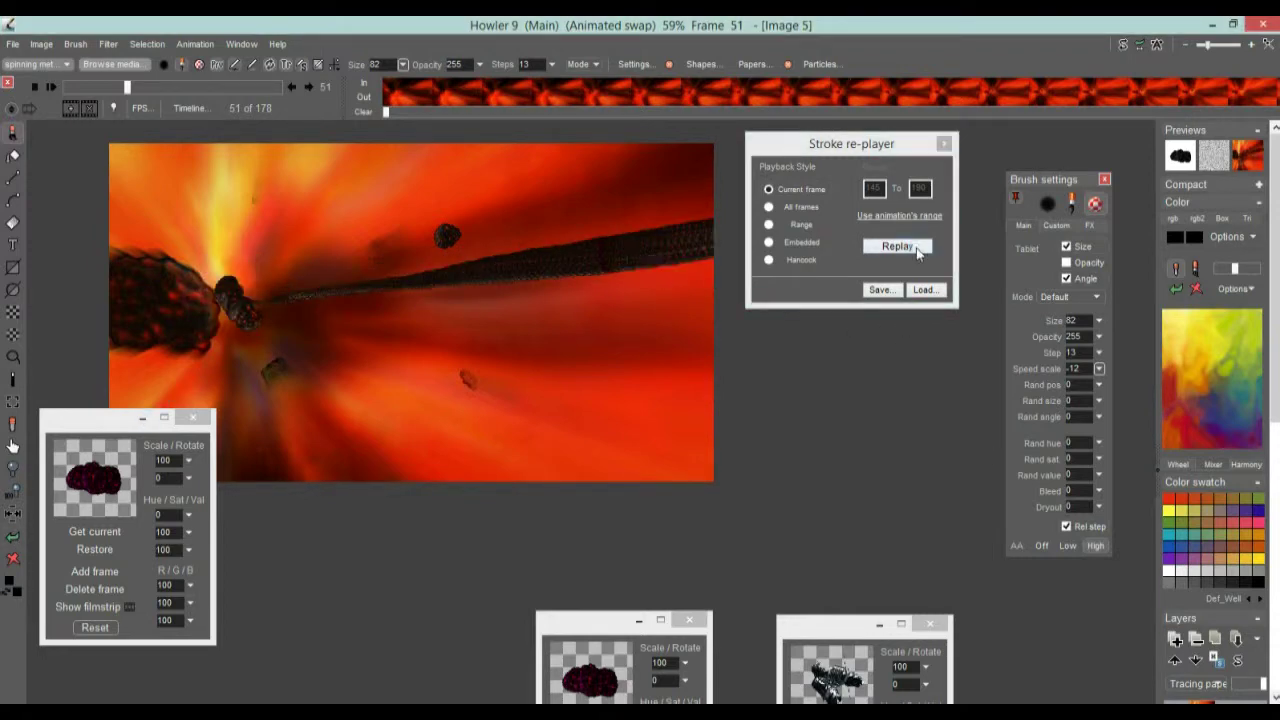
mouse_move(257, 306)
mouse_down()
mouse_move(232, 384)
mouse_move(239, 322)
mouse_move(218, 321)
mouse_move(247, 288)
mouse_move(223, 321)
mouse_move(247, 301)
mouse_move(238, 332)
mouse_move(216, 322)
mouse_move(354, 271)
mouse_move(231, 392)
mouse_move(189, 275)
mouse_move(218, 348)
mouse_move(251, 403)
mouse_up()
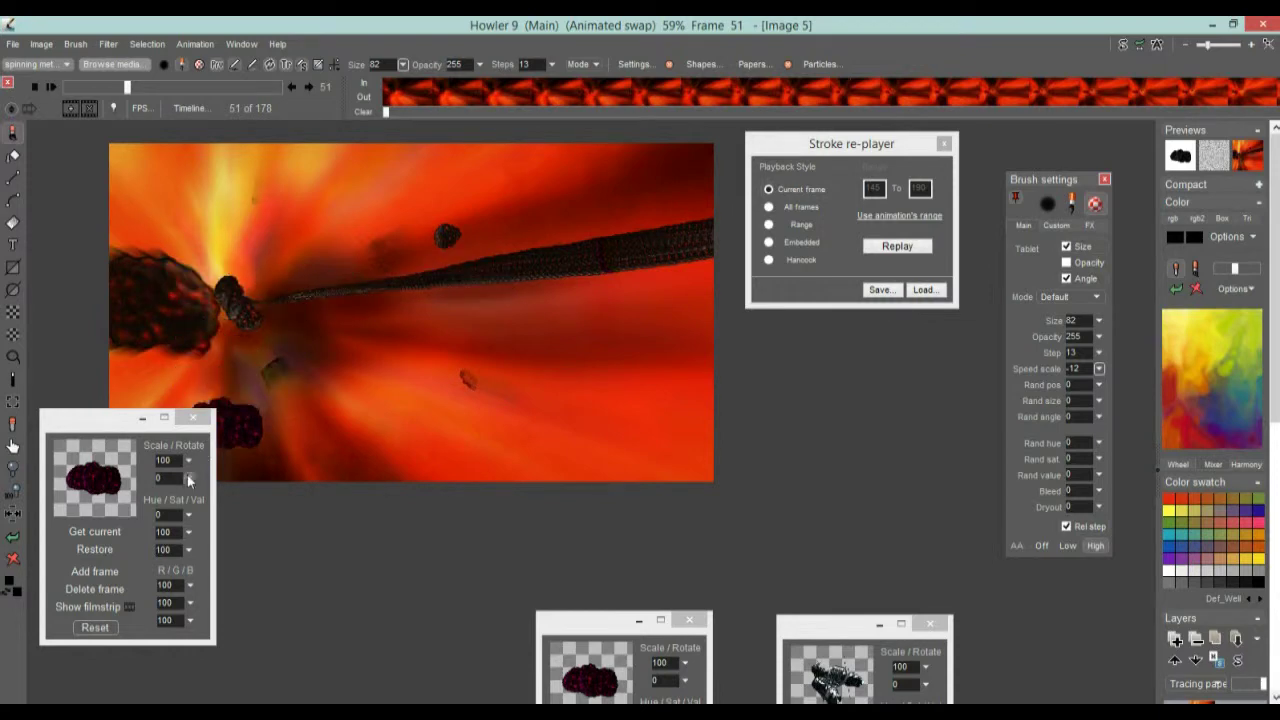
click(14, 539)
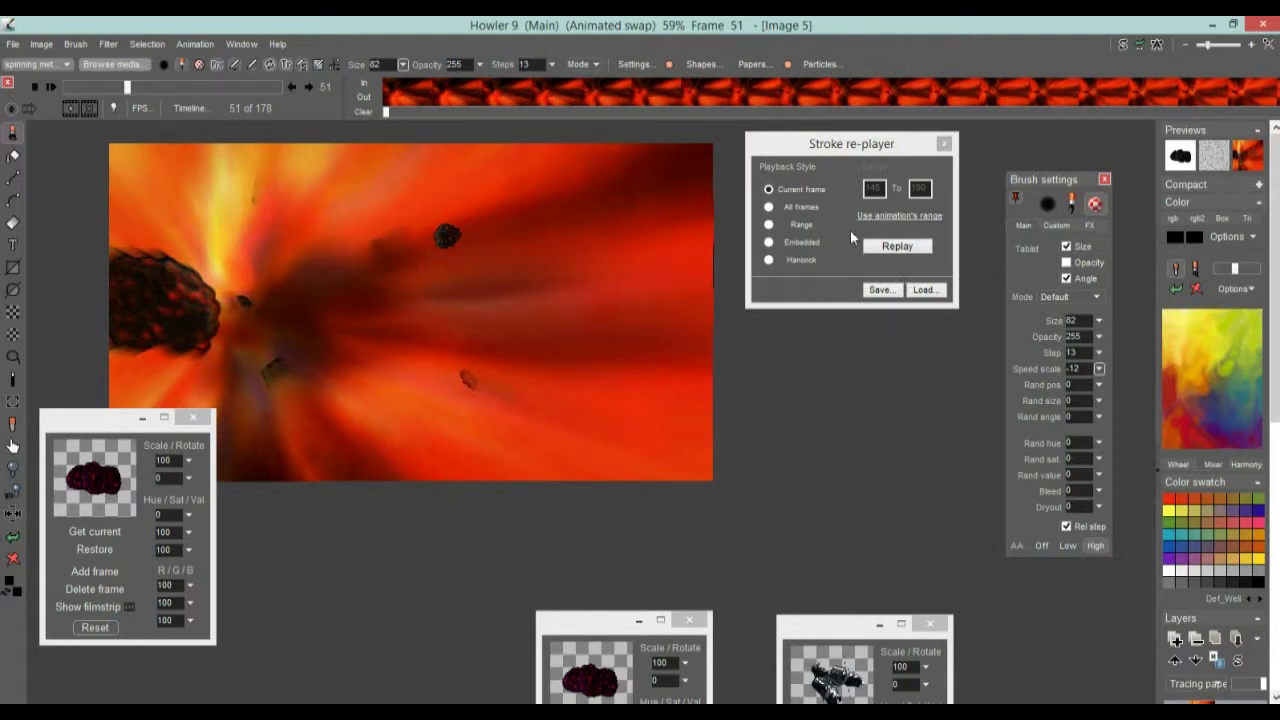
Set the playback style to Range from 50 to 150 and replay the meteor stroke over those frames
click(768, 207)
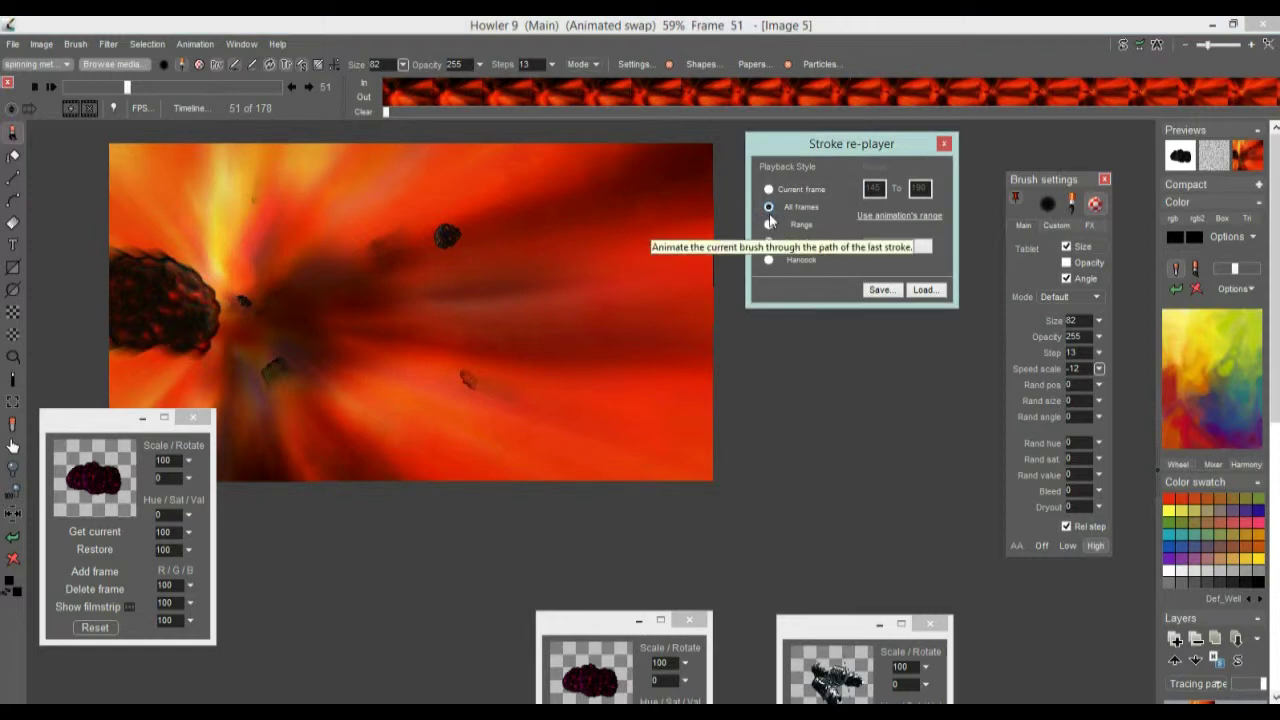
click(769, 225)
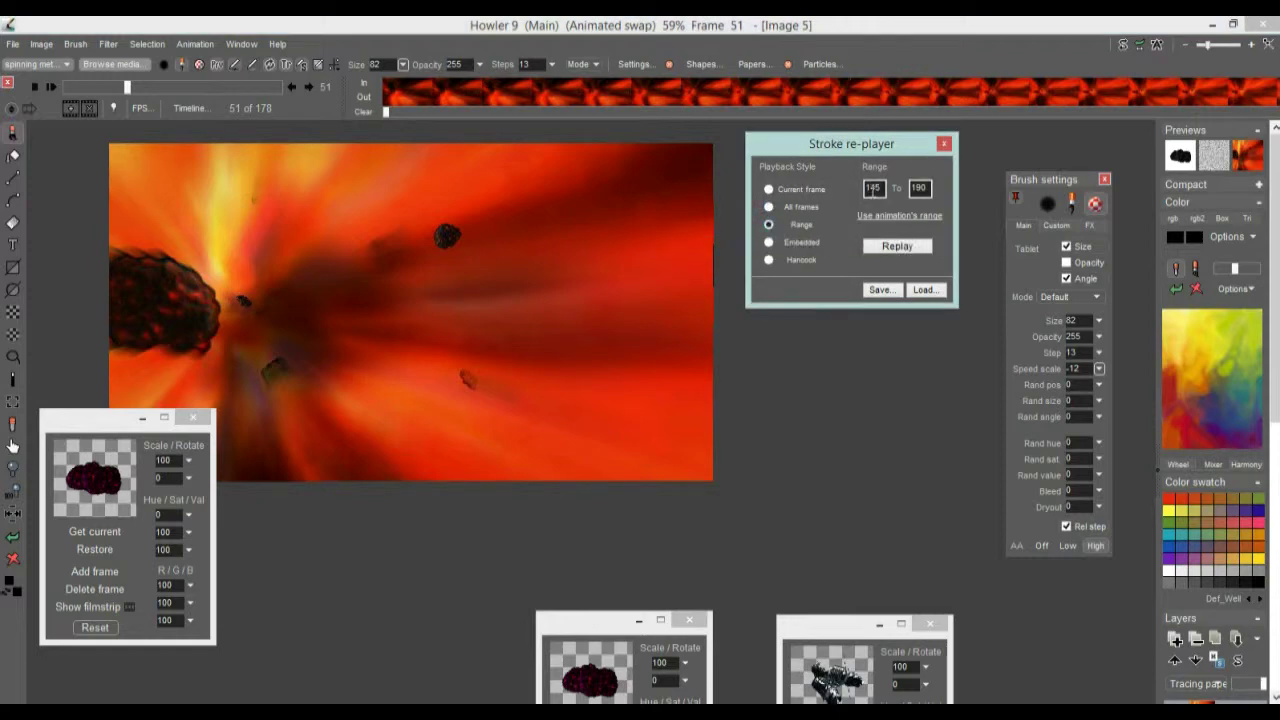
key(Tab)
text(50)
key(Tab)
text(15)
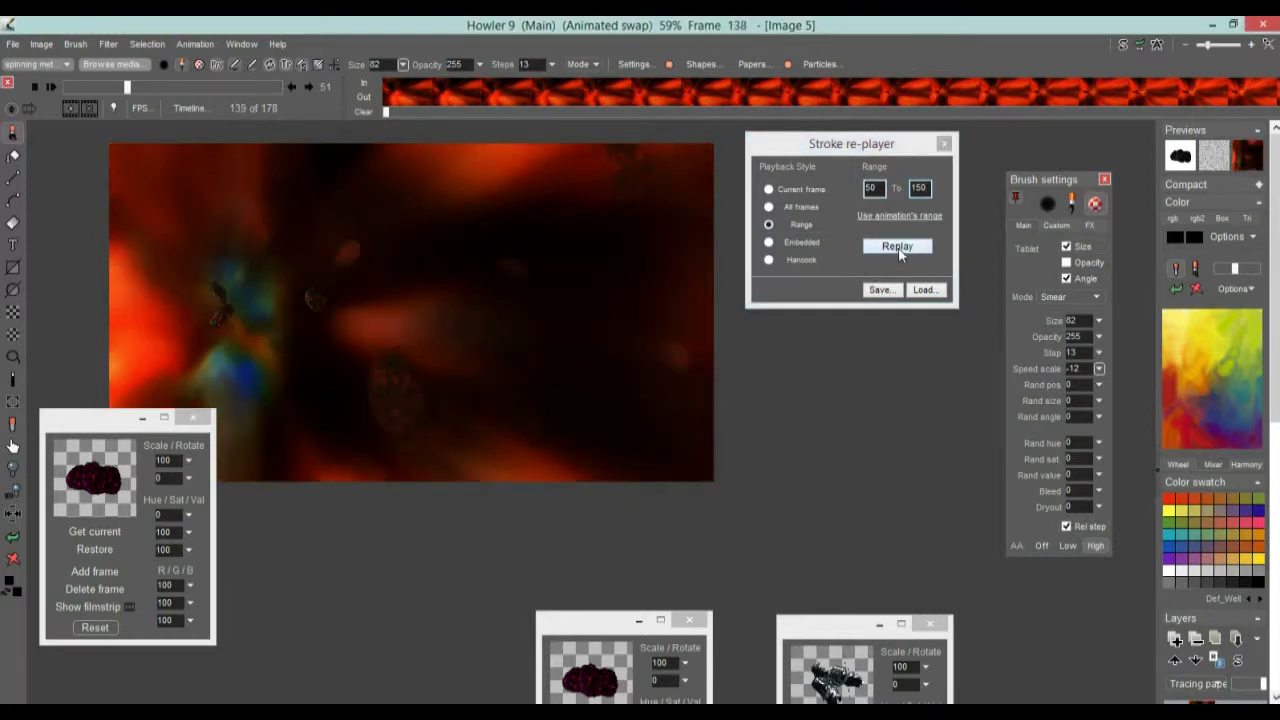
Switch playback to All frames, go to frame 0 and try two meteor strokes with the brush reselected and Step at 16, undoing both
click(768, 208)
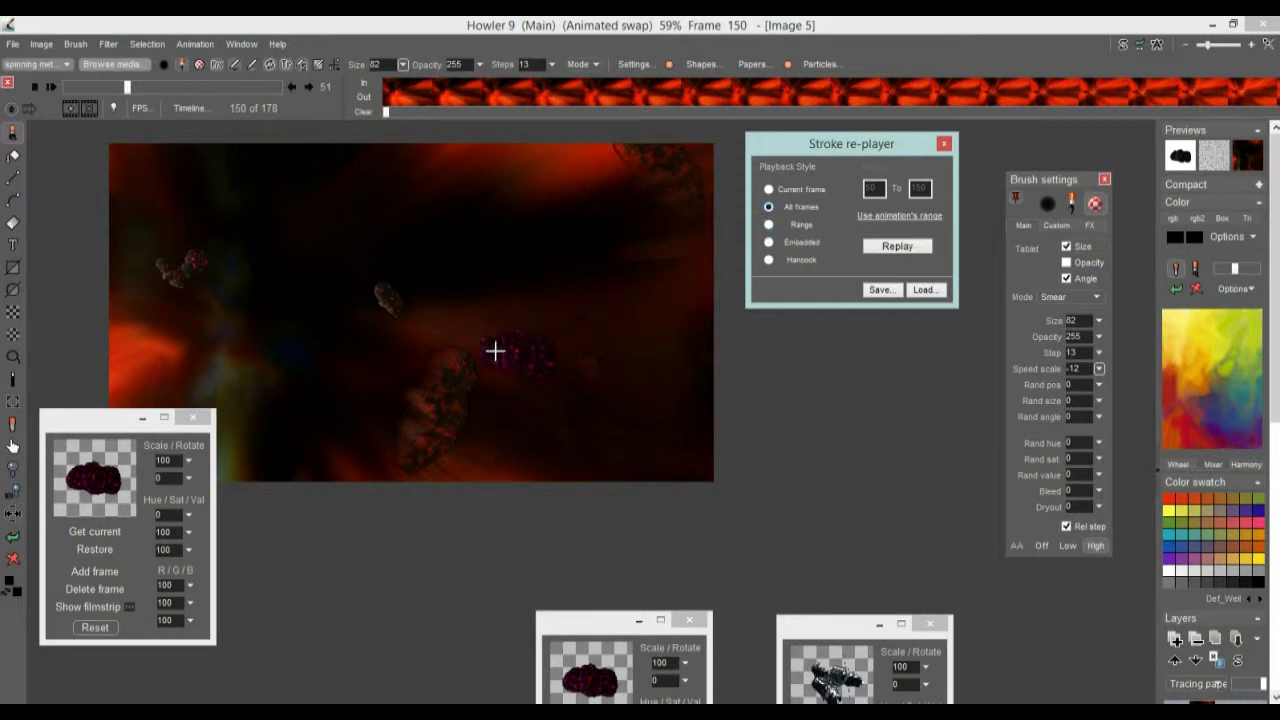
drag(127, 88, 65, 88)
mouse_move(262, 340)
mouse_down()
mouse_move(231, 300)
mouse_move(610, 478)
mouse_up()
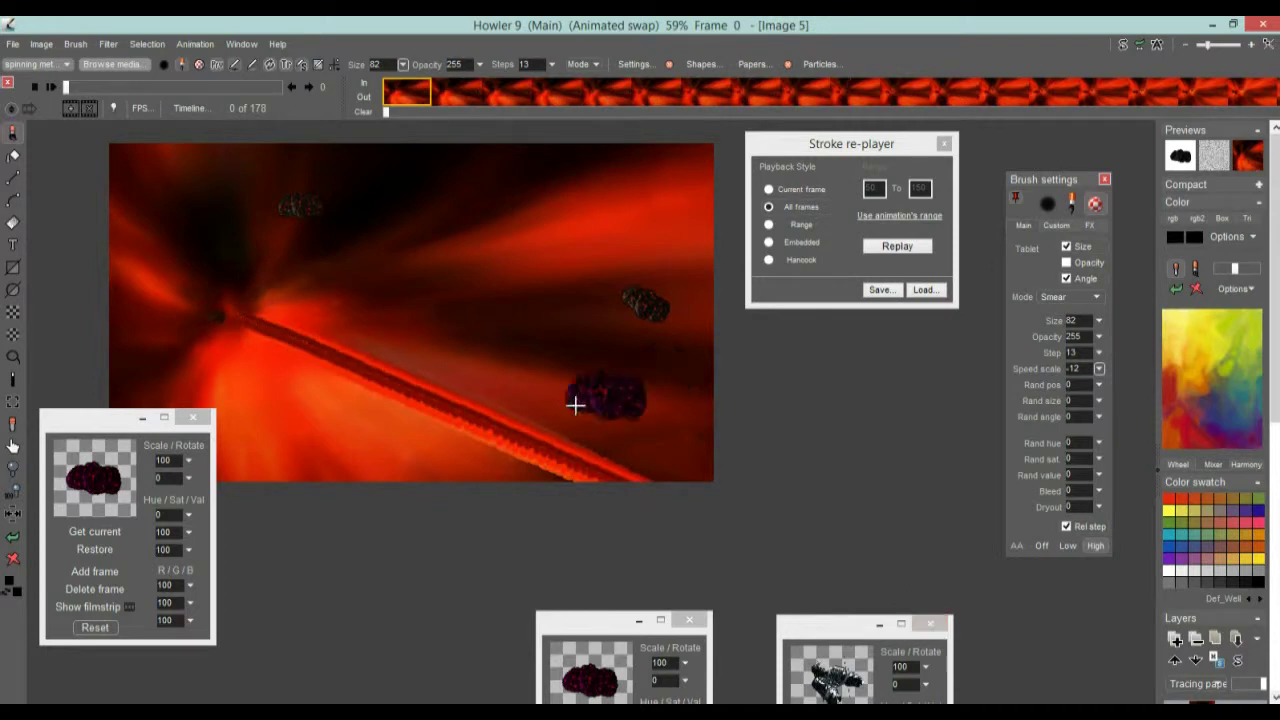
click(88, 465)
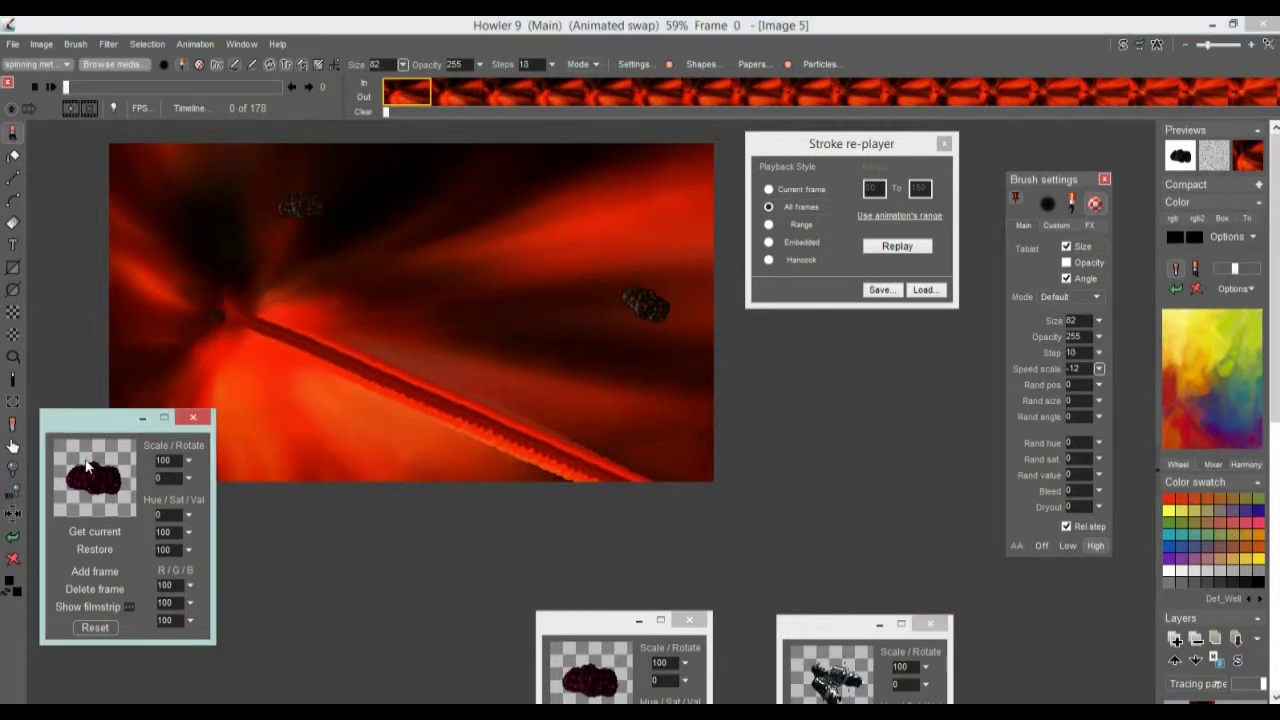
click(13, 536)
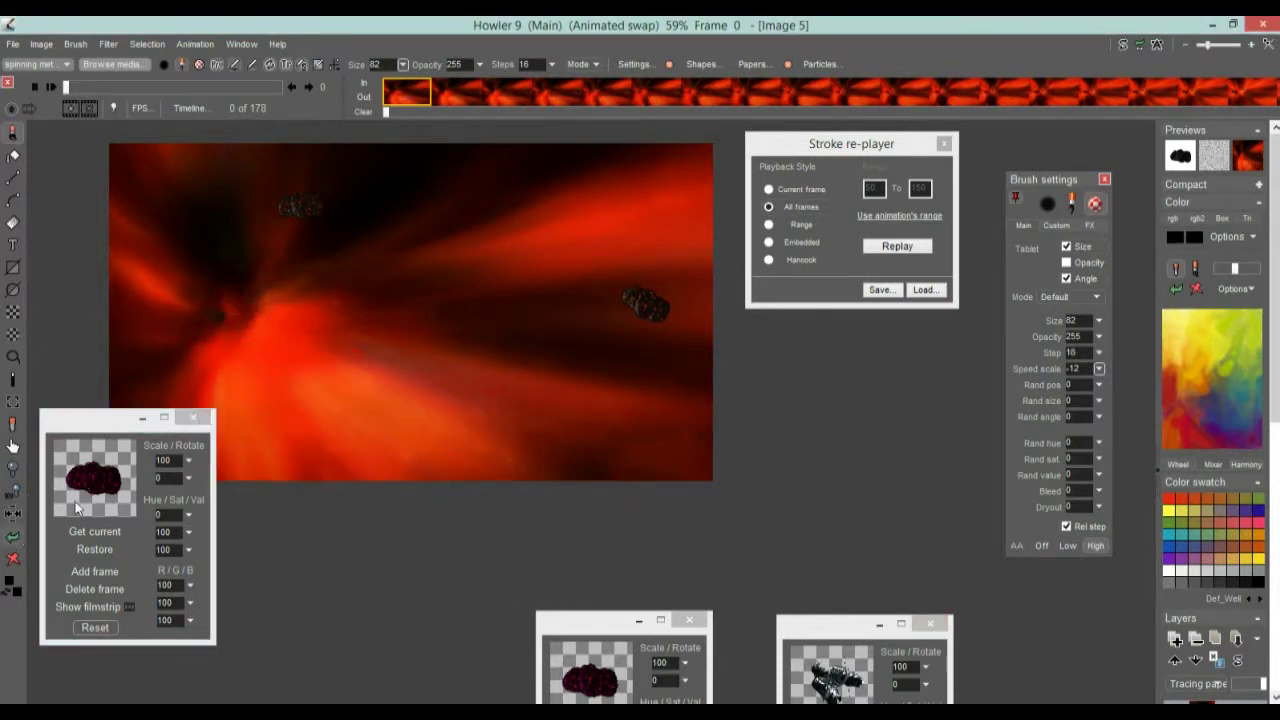
drag(225, 305, 851, 546)
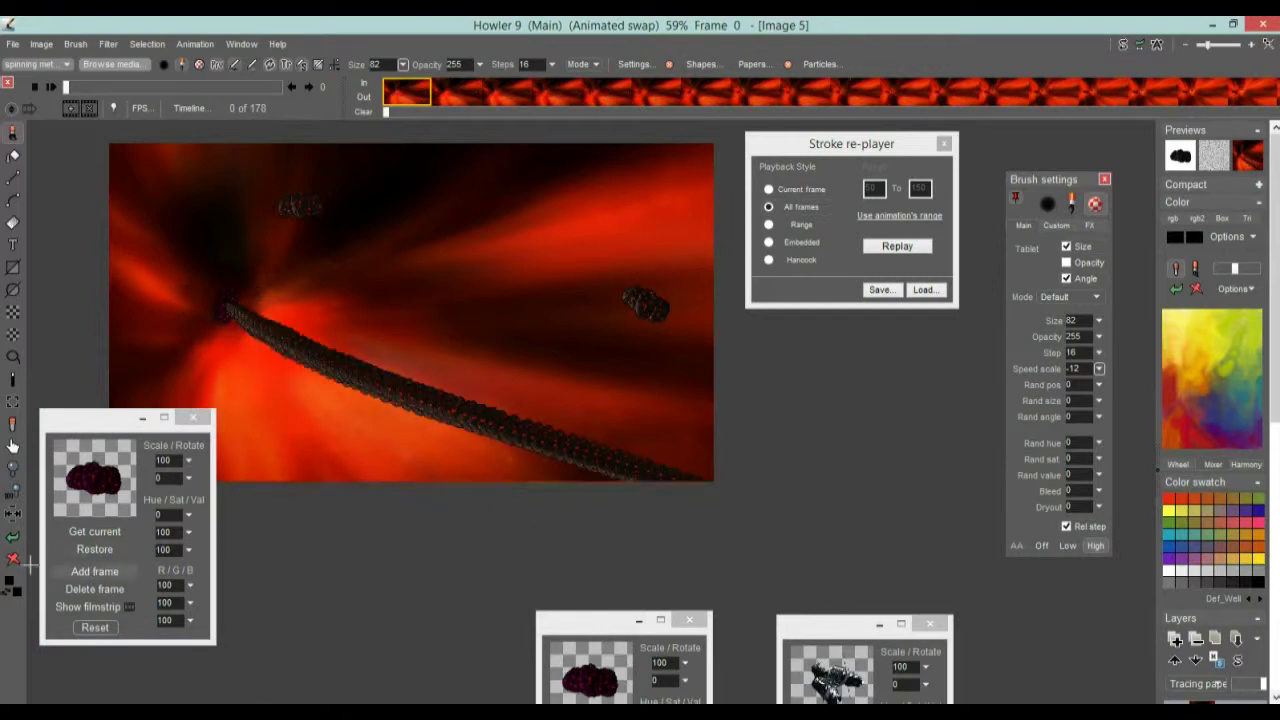
click(13, 536)
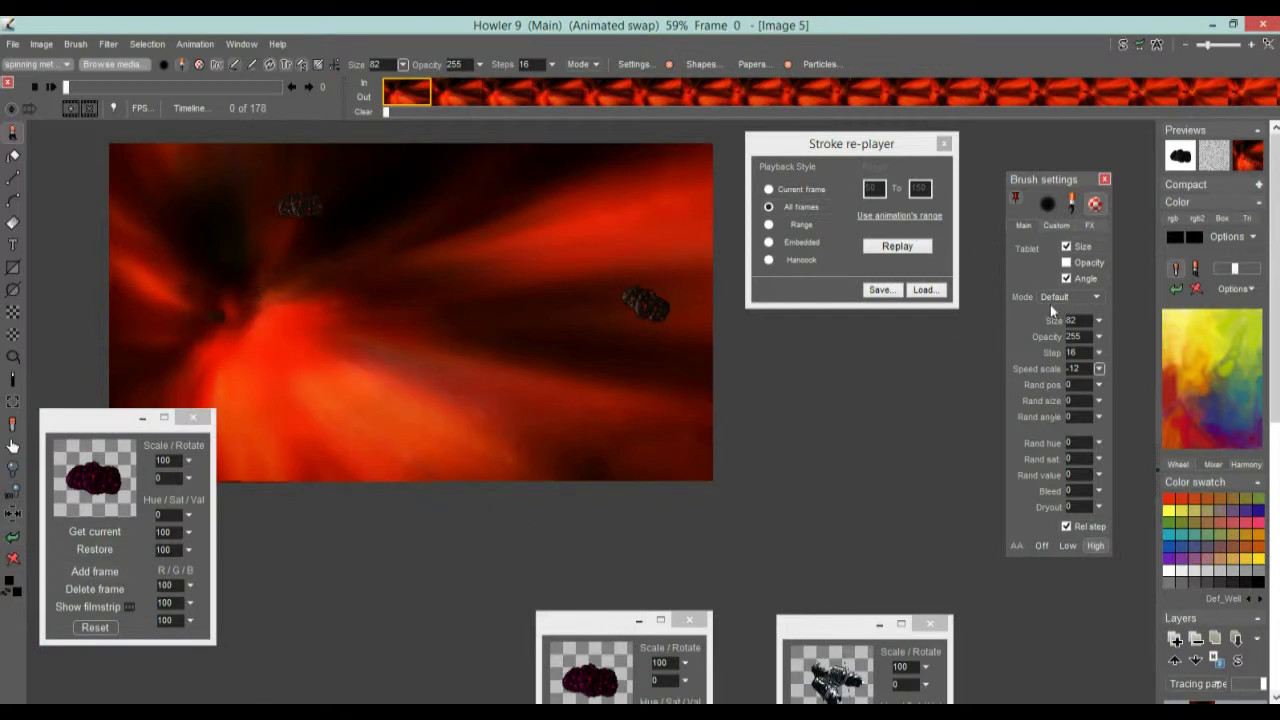
Set Speed scale to -19, try a meteor stroke on frame 0 past the image's bottom-right corner and undo it
click(1099, 368)
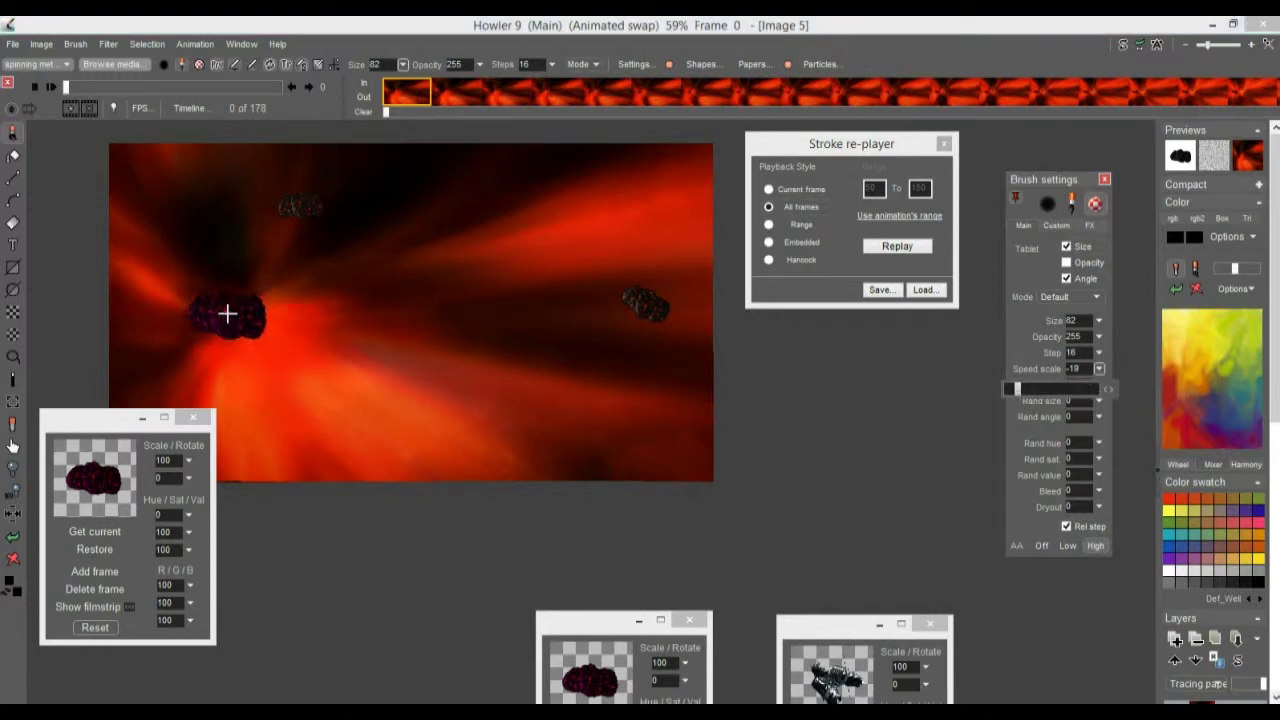
click(228, 316)
mouse_move(228, 316)
mouse_down()
mouse_move(582, 458)
mouse_move(837, 534)
mouse_up()
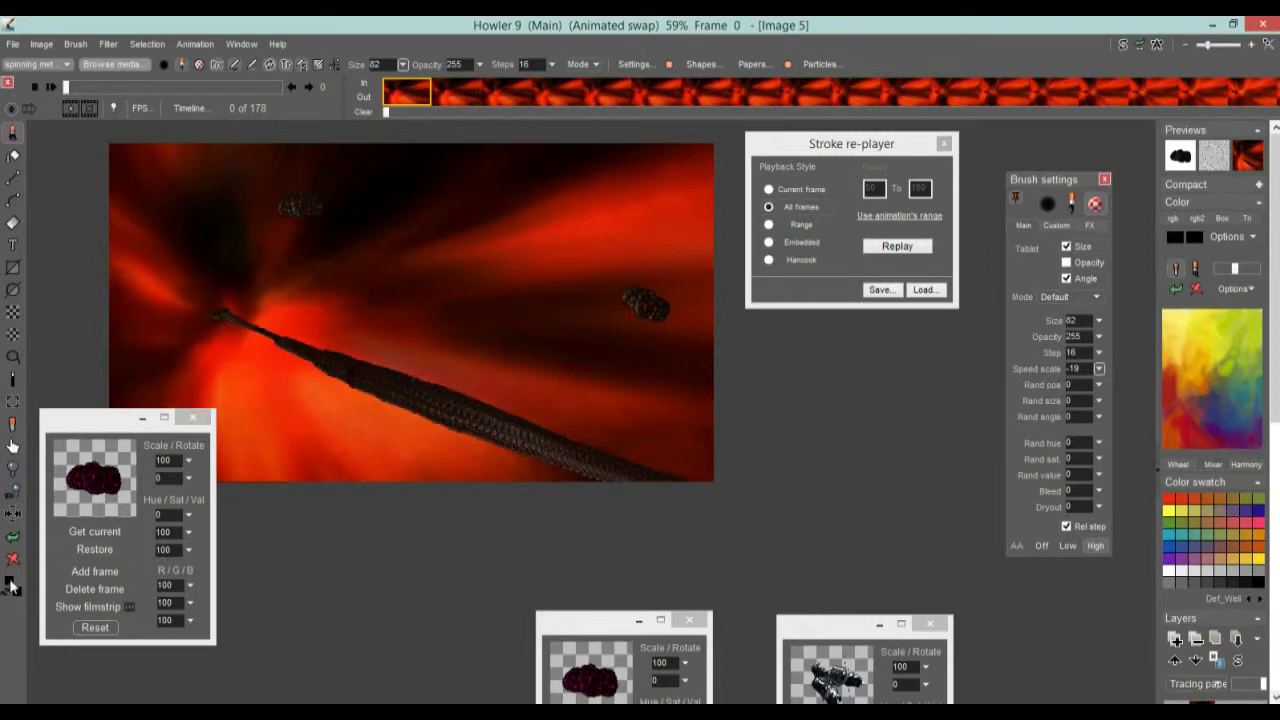
click(15, 540)
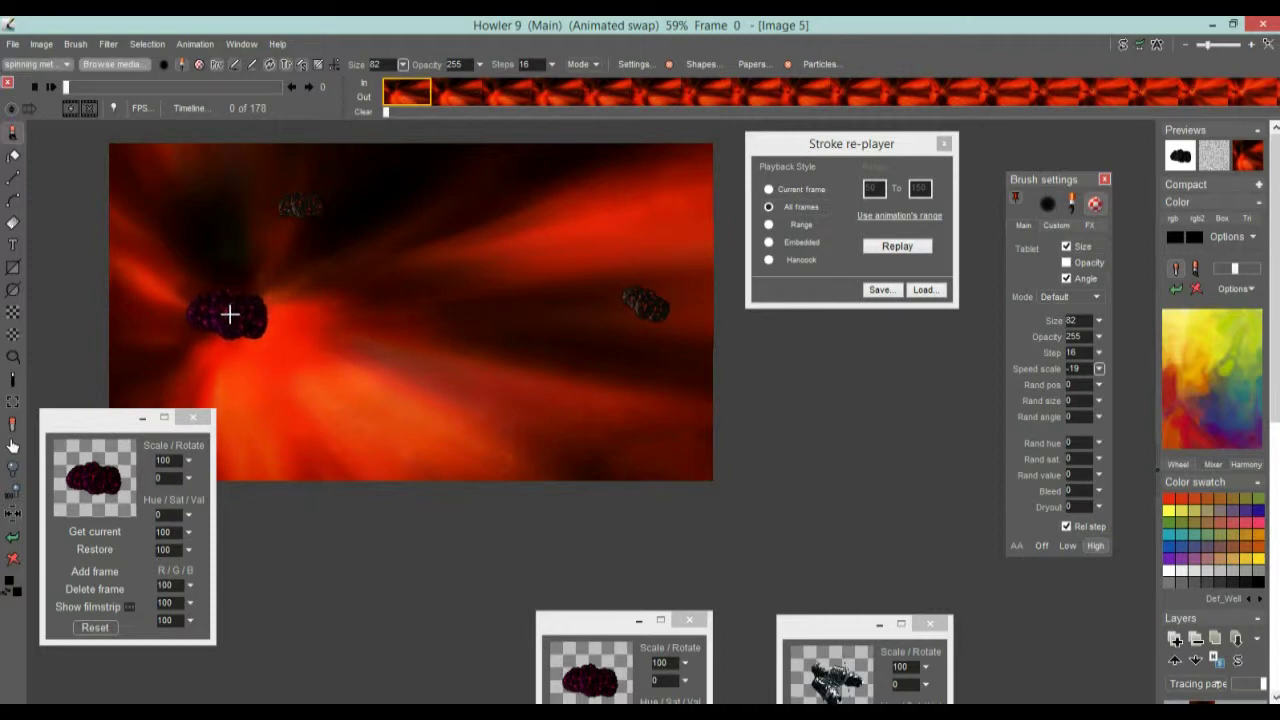
Paint a meteor stroke on frame 0 from the vanishing point past the image's lower edge, undo it, replay it through all frames, and go to frame 177
drag(257, 329, 520, 480)
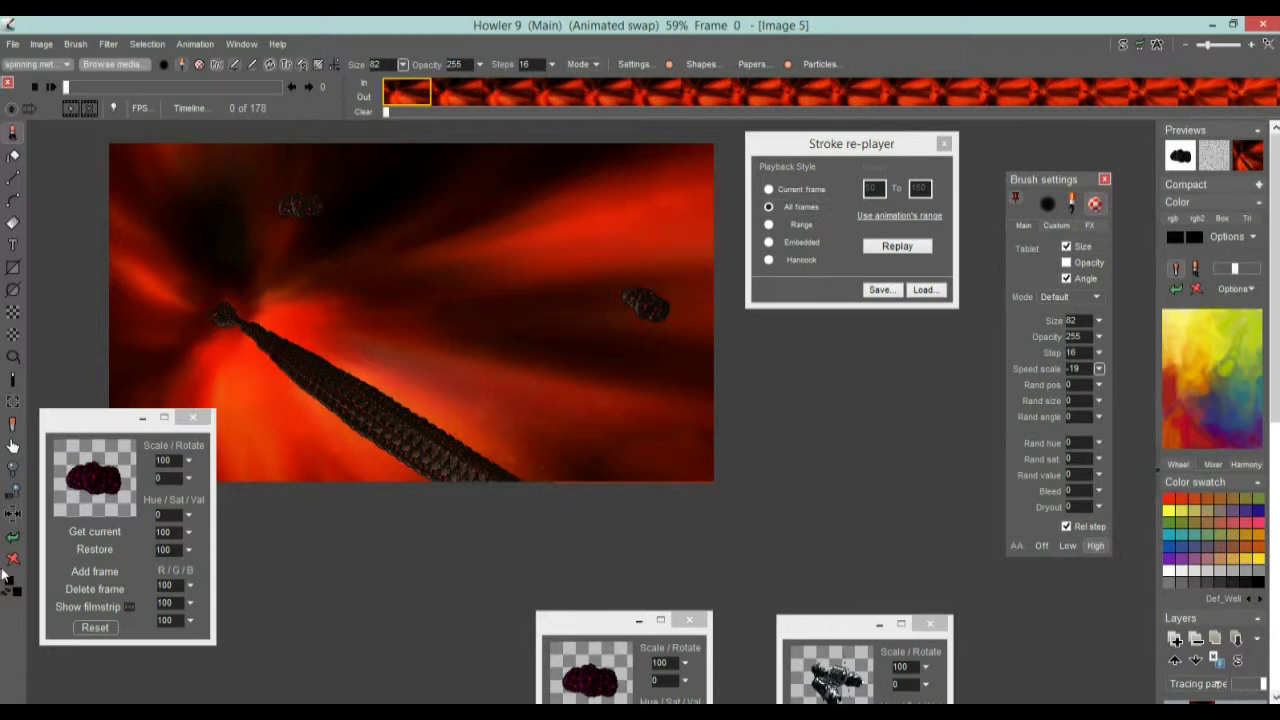
click(13, 541)
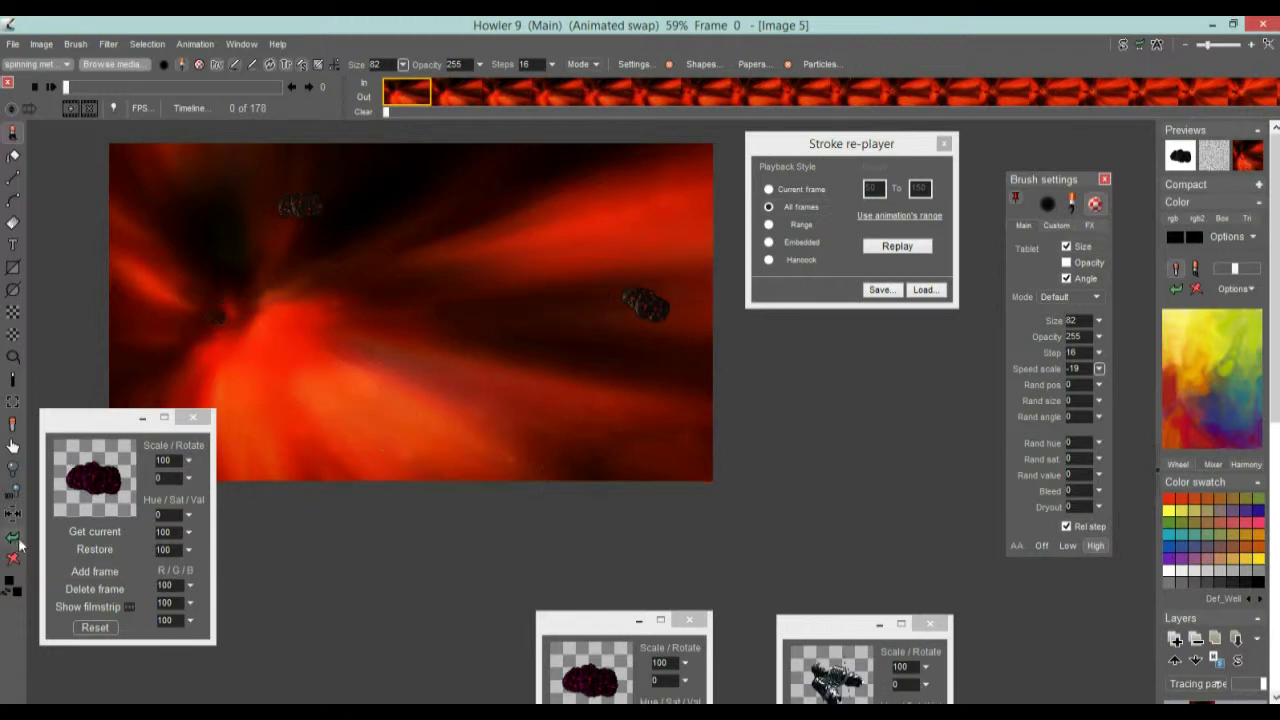
click(893, 254)
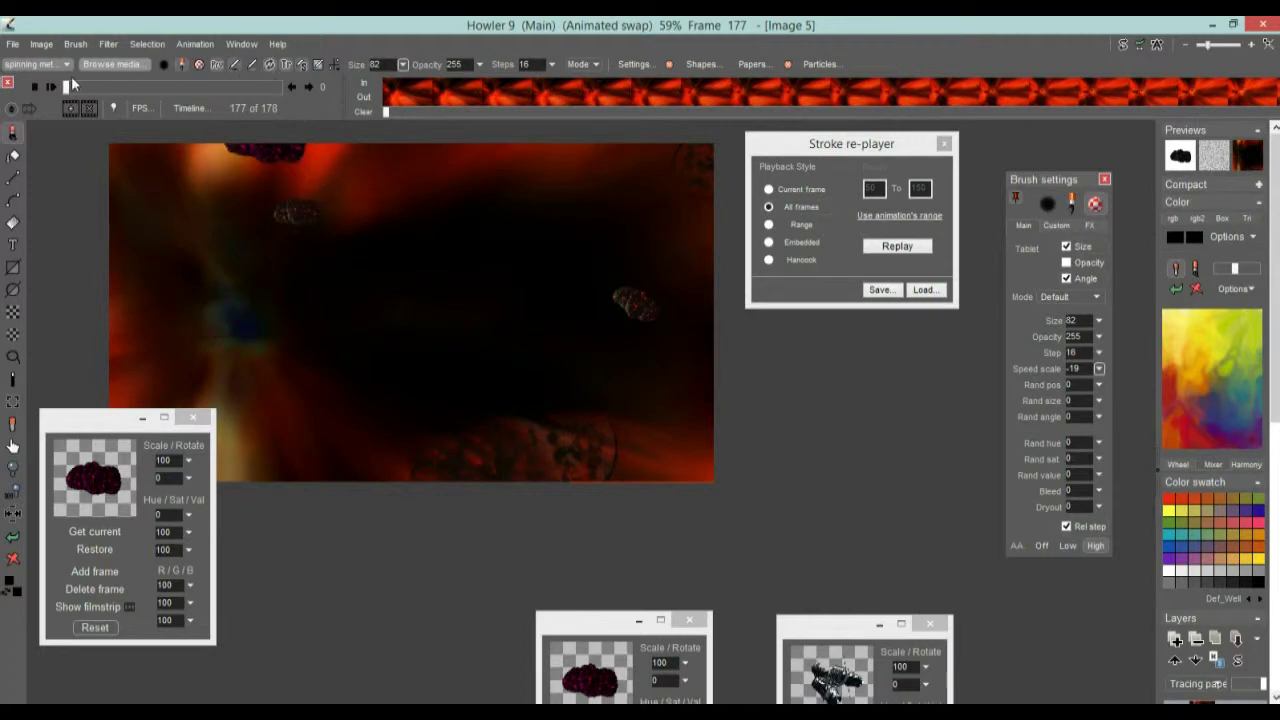
click(281, 89)
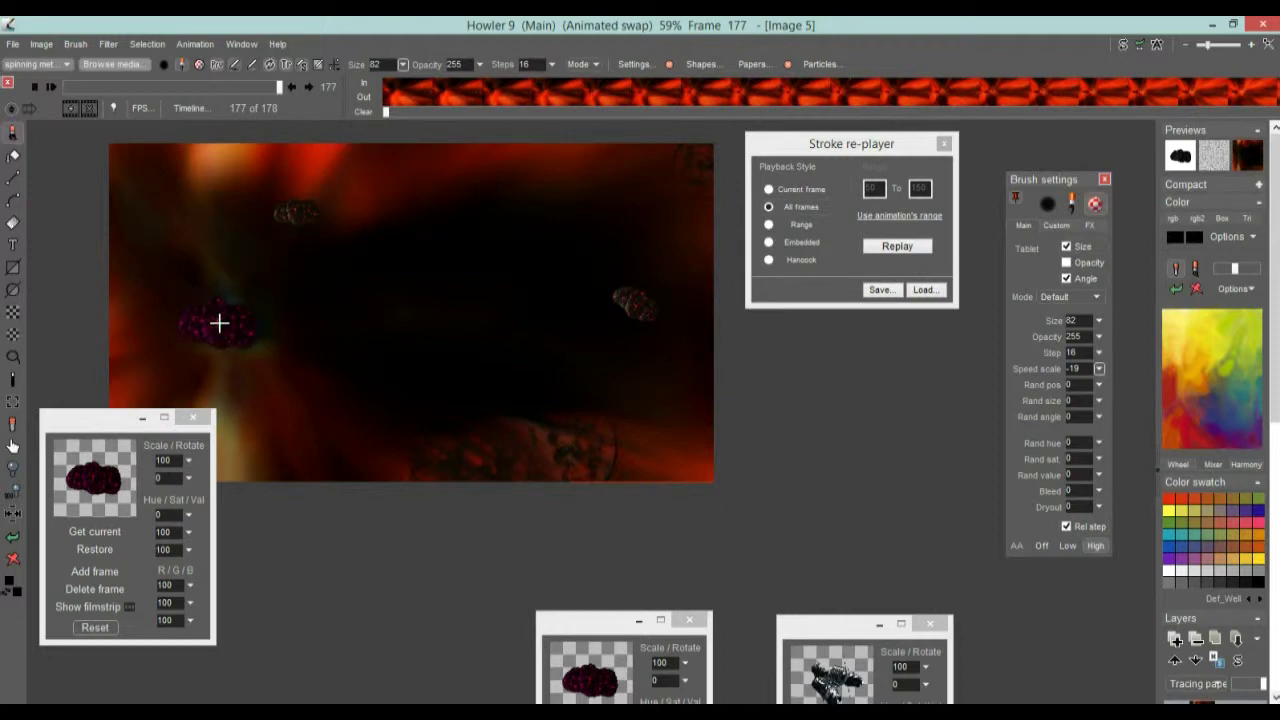
Paint a meteor stroke on frame 177 from the vanishing point past the image's upper-right edge, undo it and replay it through all frames
mouse_move(219, 322)
mouse_down()
mouse_move(414, 223)
mouse_move(887, 30)
mouse_up()
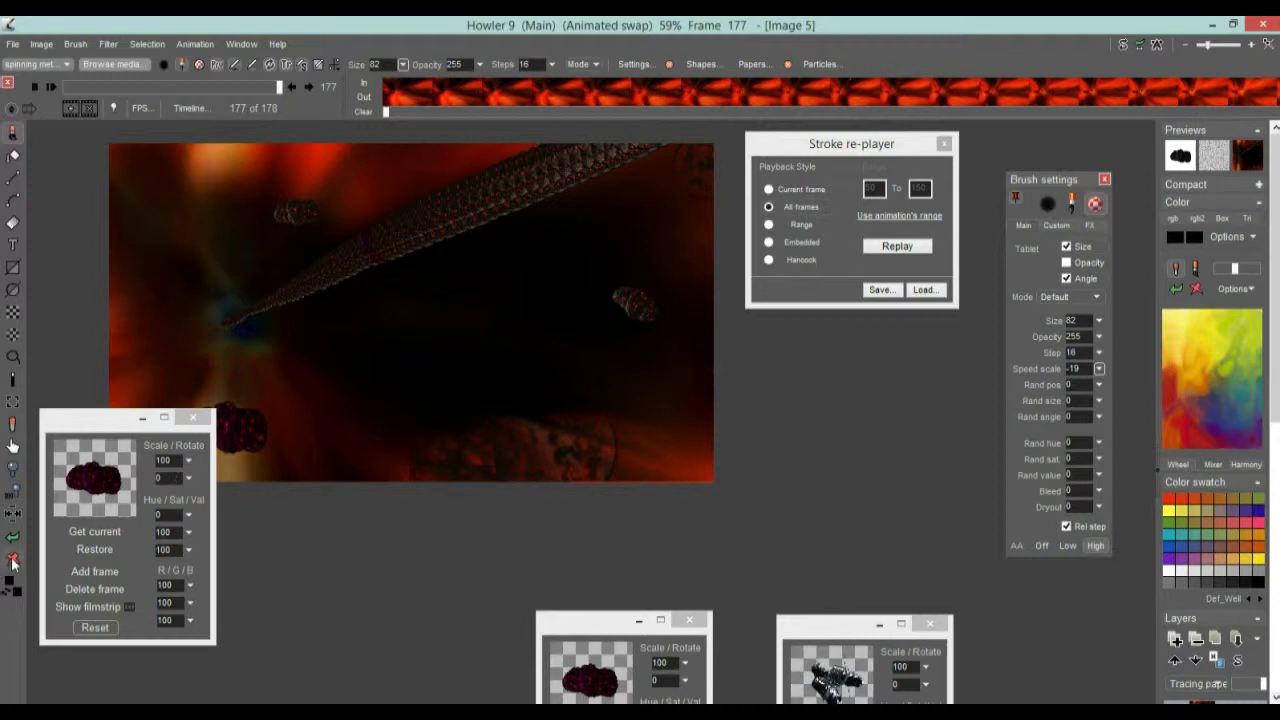
click(14, 540)
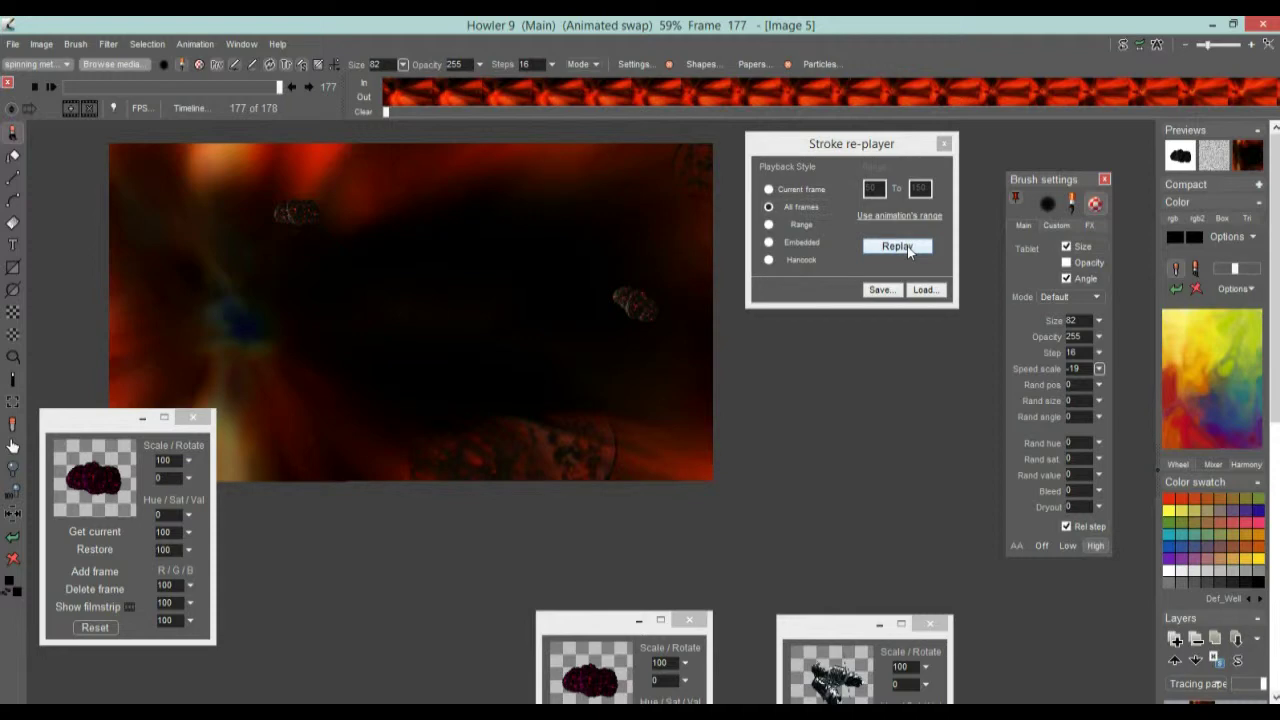
click(907, 246)
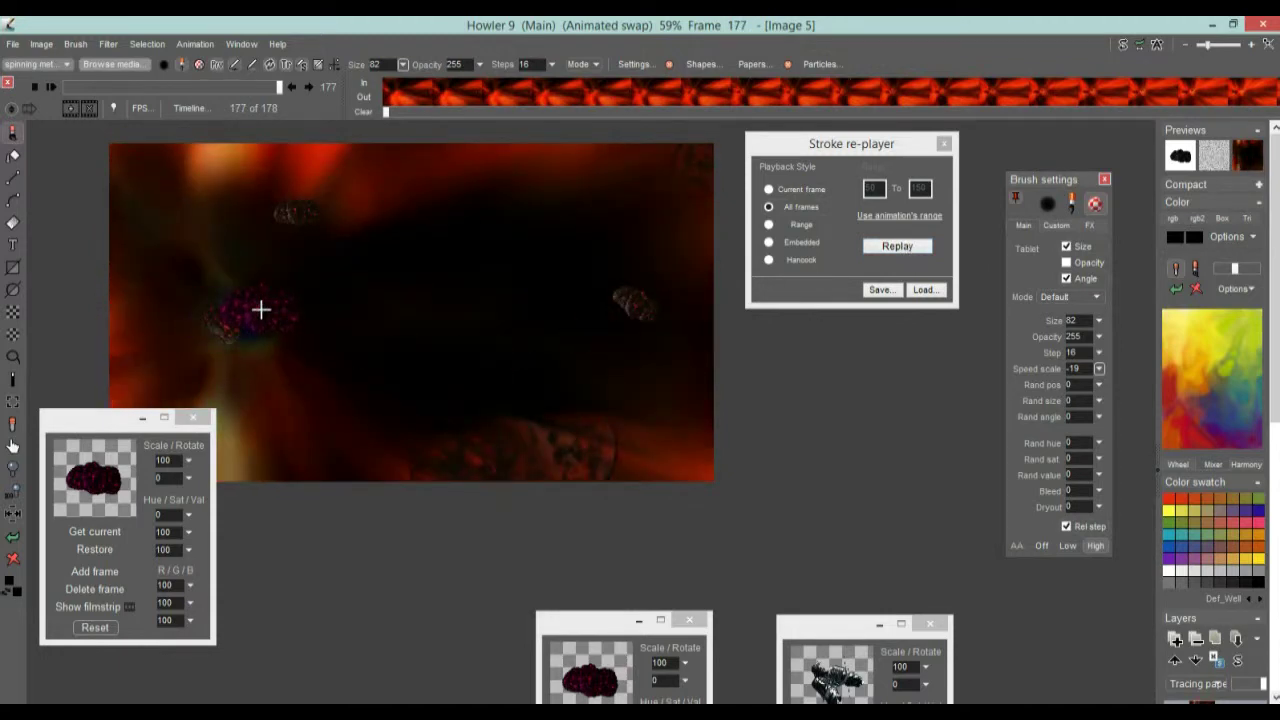
Paint meteor strokes on frame 177 past the image's right, lower-right and left edges, replaying each through all frames
drag(234, 309, 917, 189)
click(897, 246)
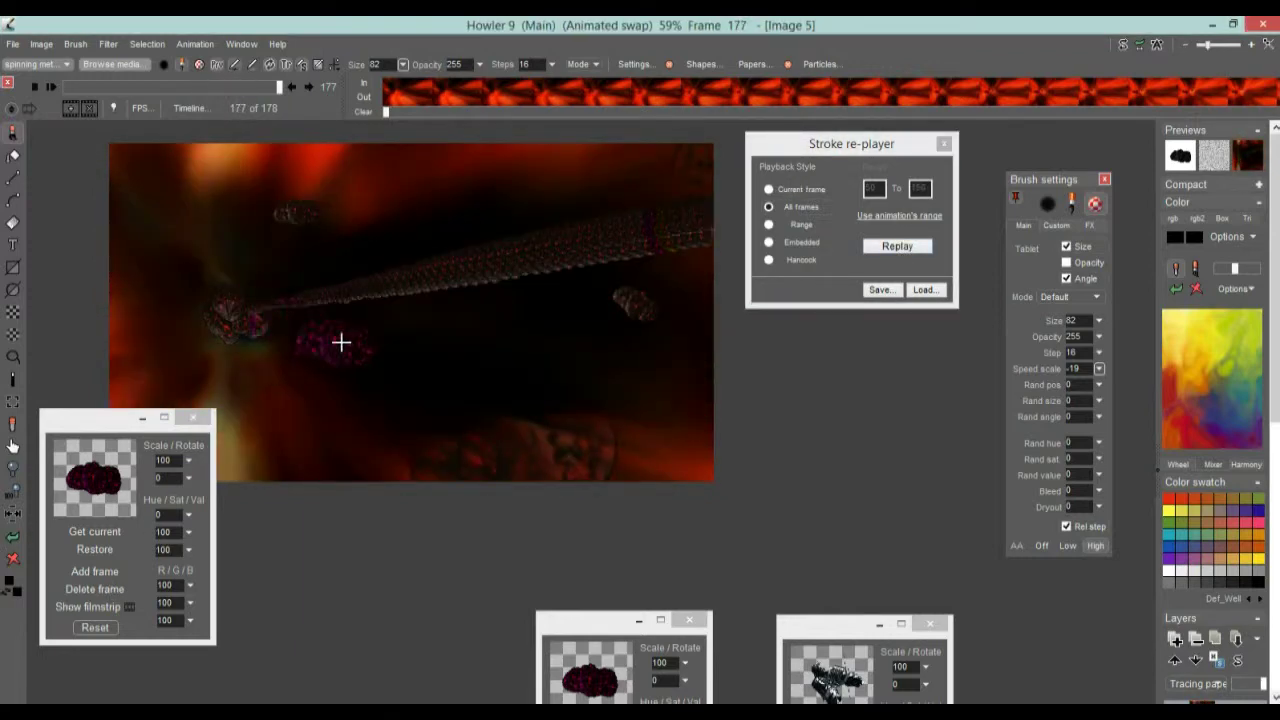
drag(310, 331, 1180, 540)
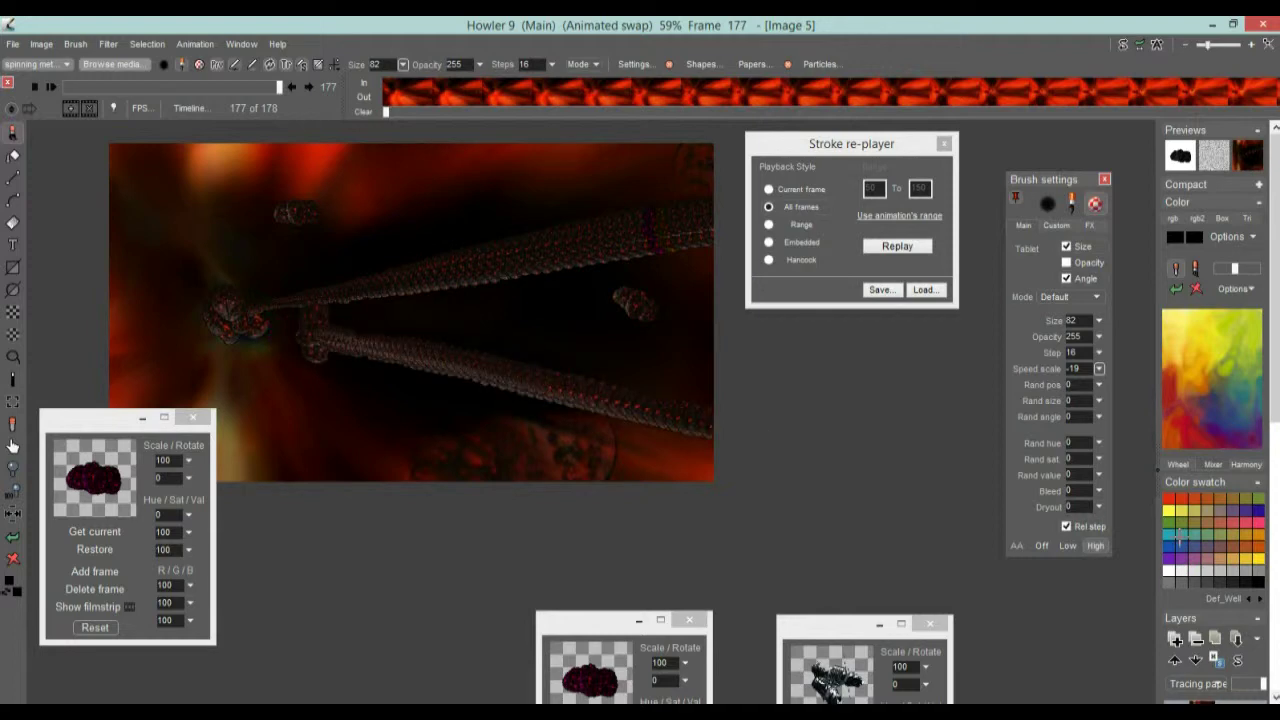
click(897, 248)
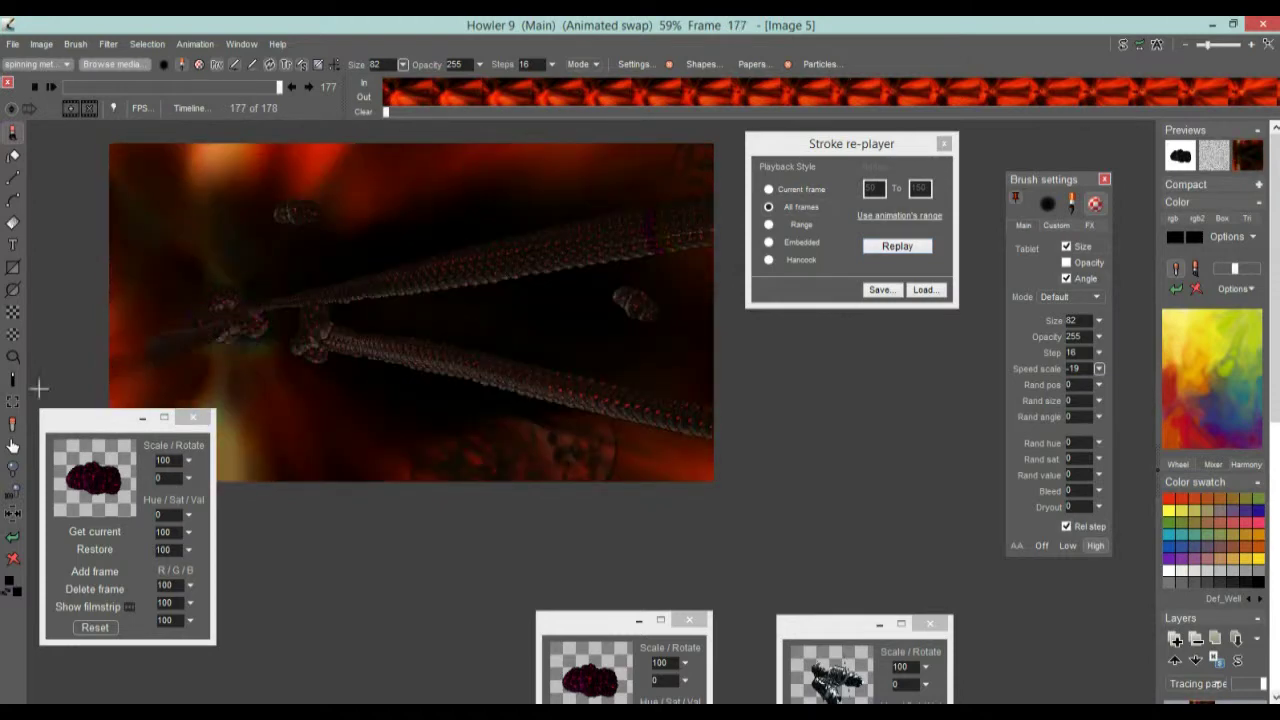
click(898, 247)
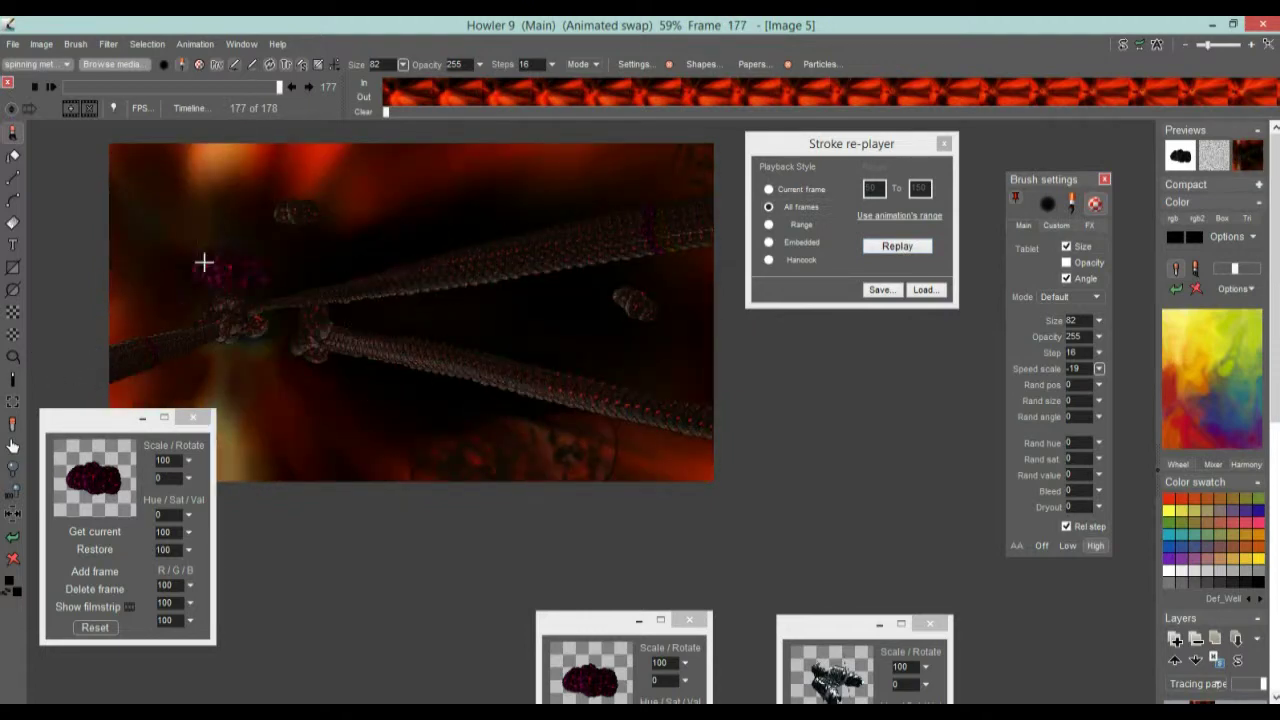
Paint meteor strokes from the vanishing point past the image's upper-left corner, upper edge and lower edge, replaying each through all frames
drag(229, 297, 112, 165)
click(898, 247)
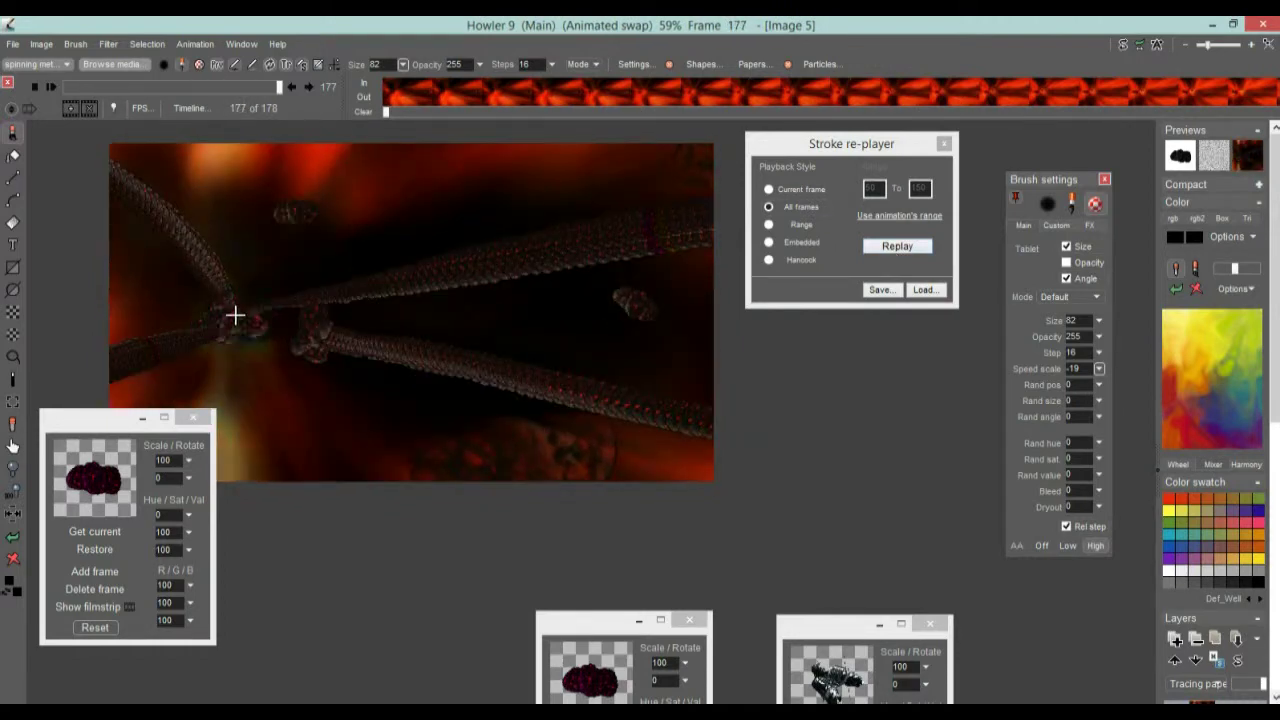
drag(234, 316, 362, 48)
click(868, 247)
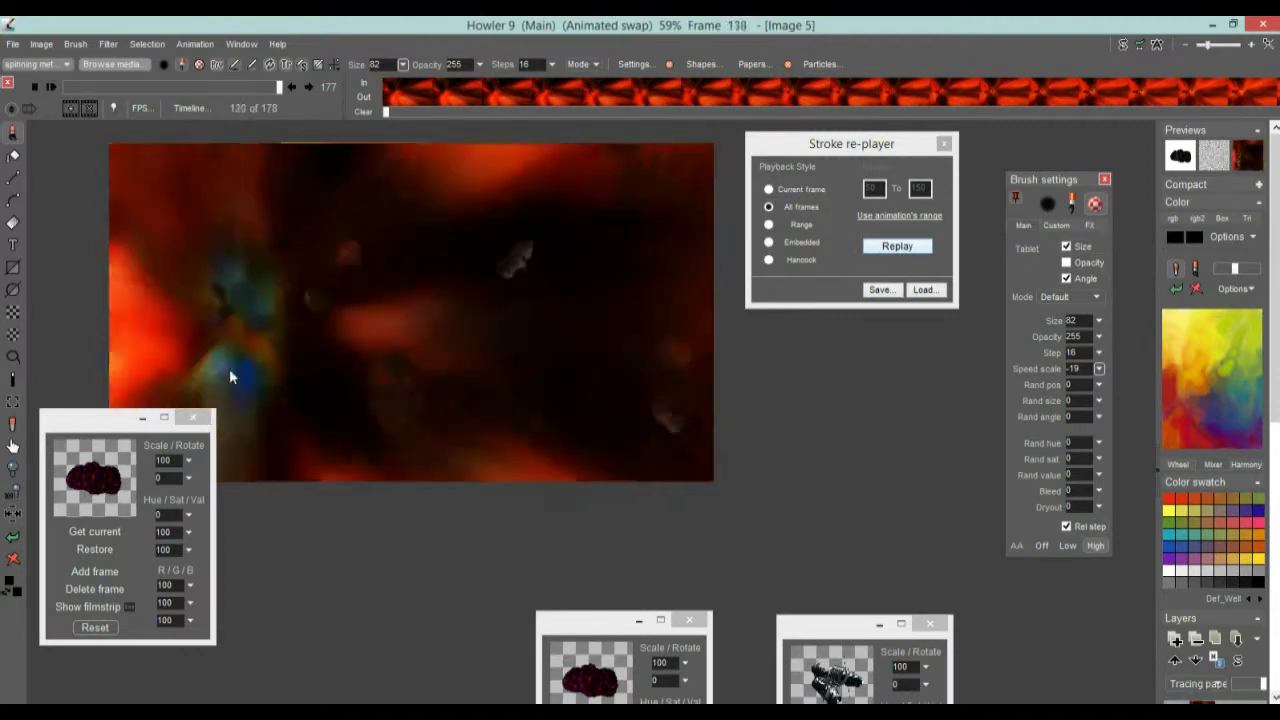
click(907, 248)
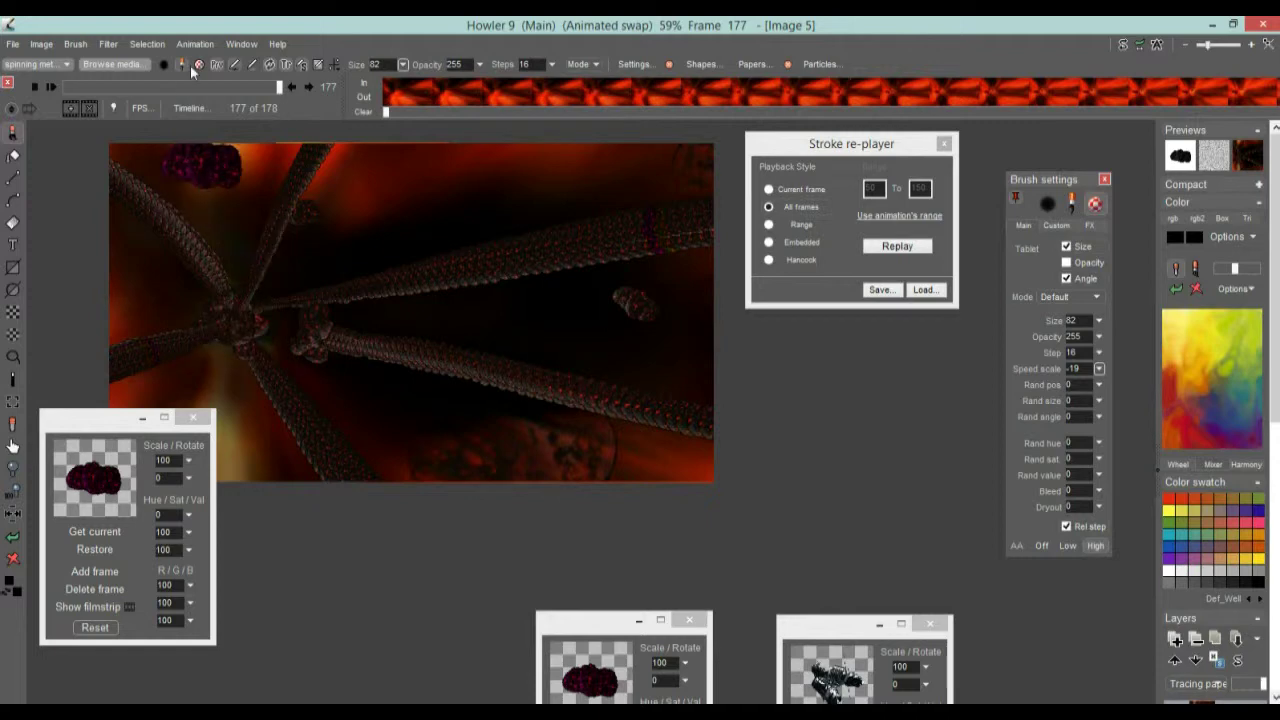
Scrub the animation through frames 132 and 121 to examine the meteors, ending on frame 177
click(168, 88)
mouse_move(168, 88)
mouse_down()
mouse_move(110, 87)
mouse_move(220, 90)
mouse_move(202, 100)
mouse_move(226, 107)
mouse_up()
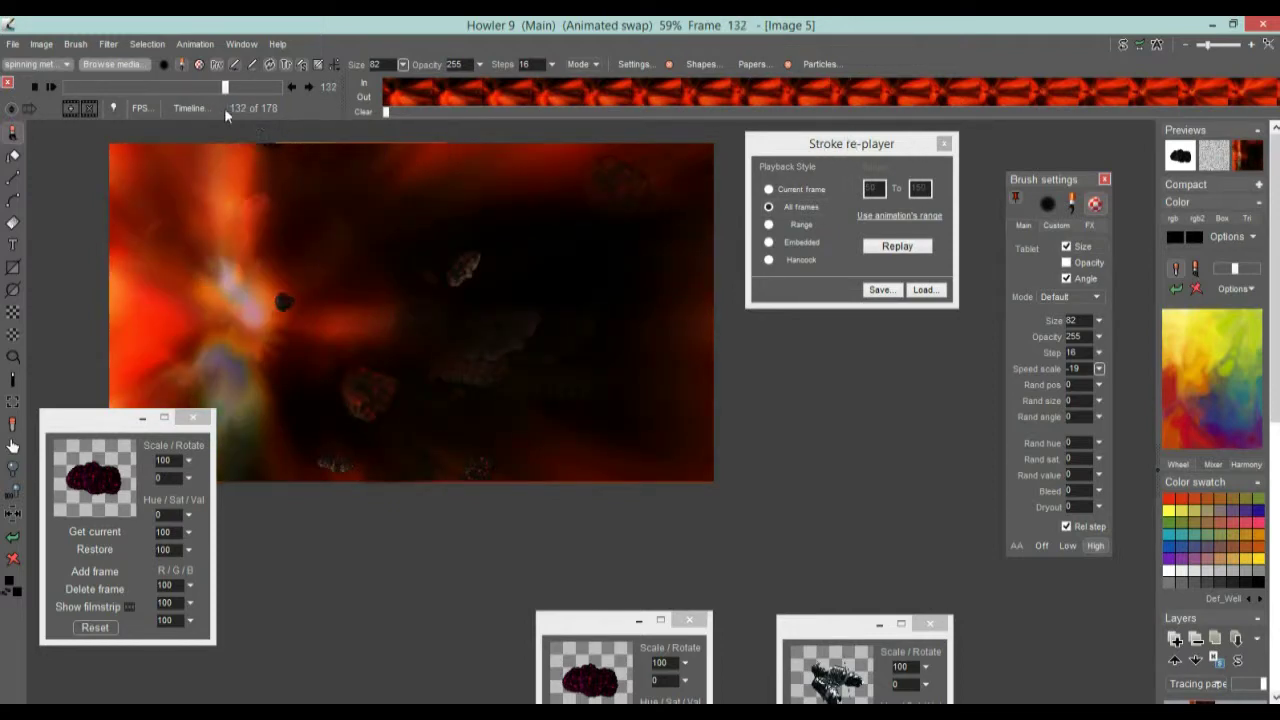
drag(225, 89, 212, 88)
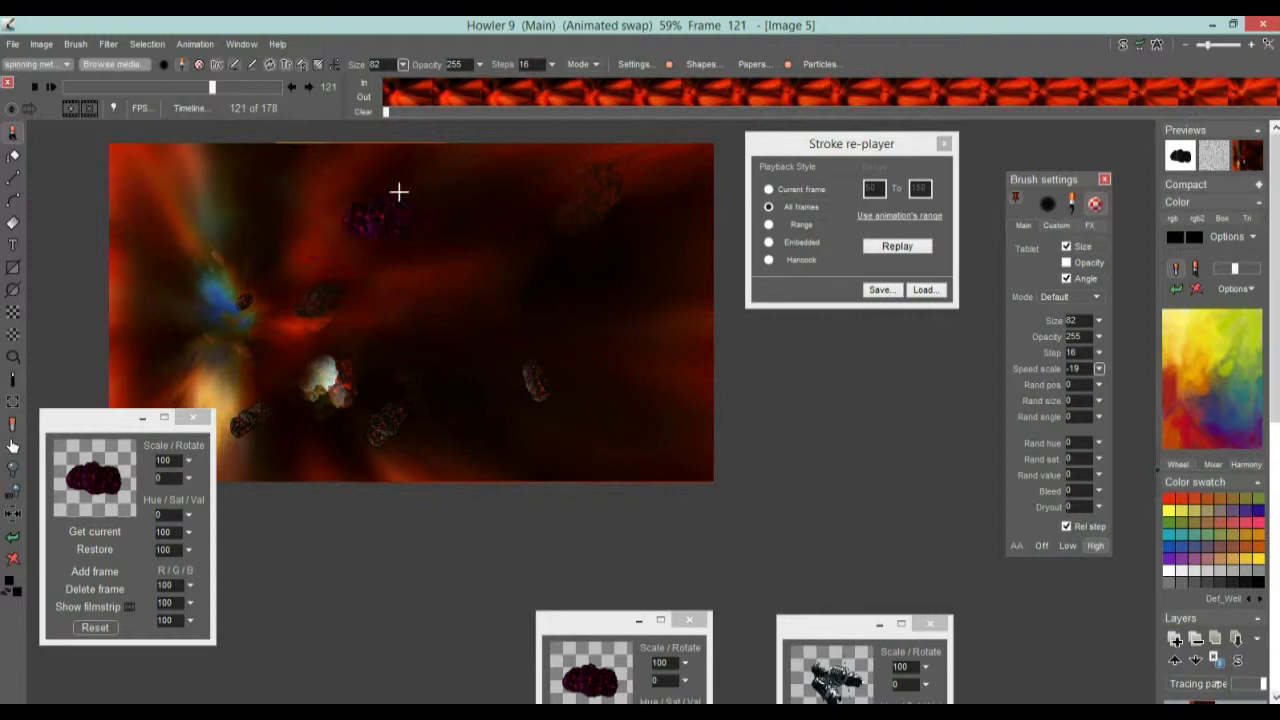
mouse_move(213, 88)
mouse_down()
mouse_move(148, 88)
mouse_move(232, 88)
mouse_move(172, 88)
mouse_move(255, 112)
mouse_move(284, 104)
mouse_up()
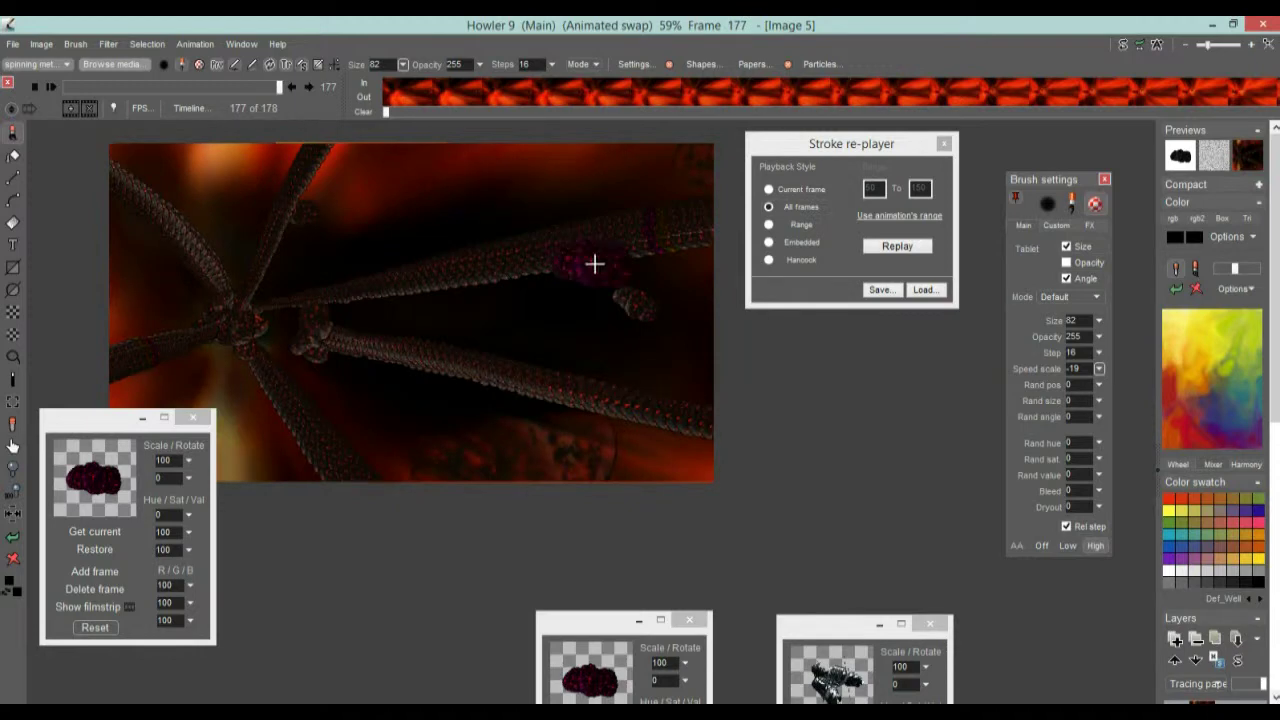
Set the stroke playback style to Range from 10 to 40
click(769, 224)
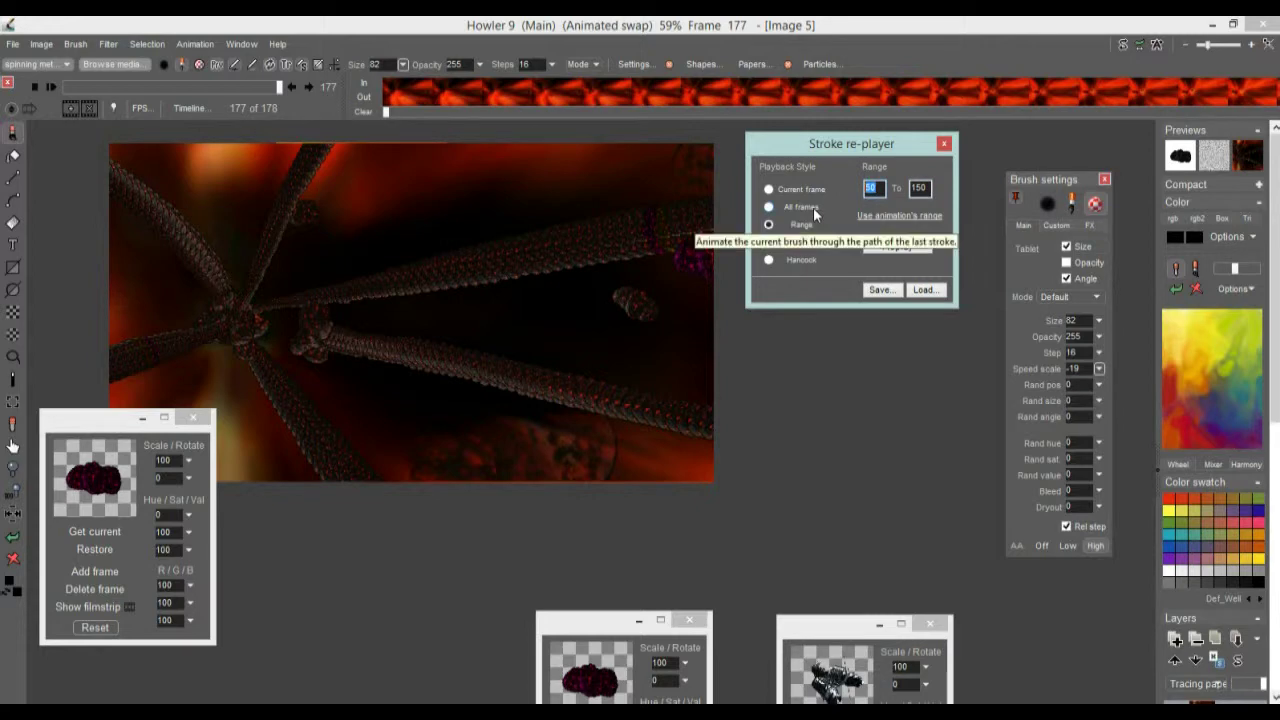
text(10)
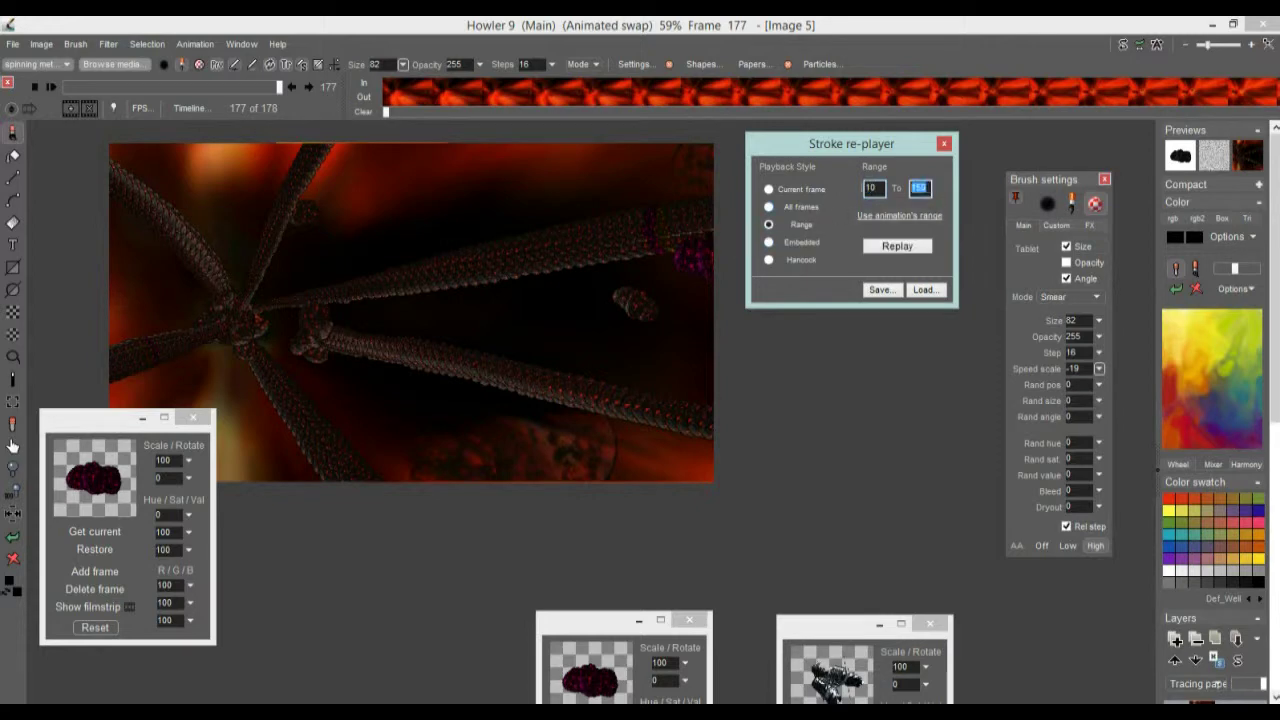
text(40)
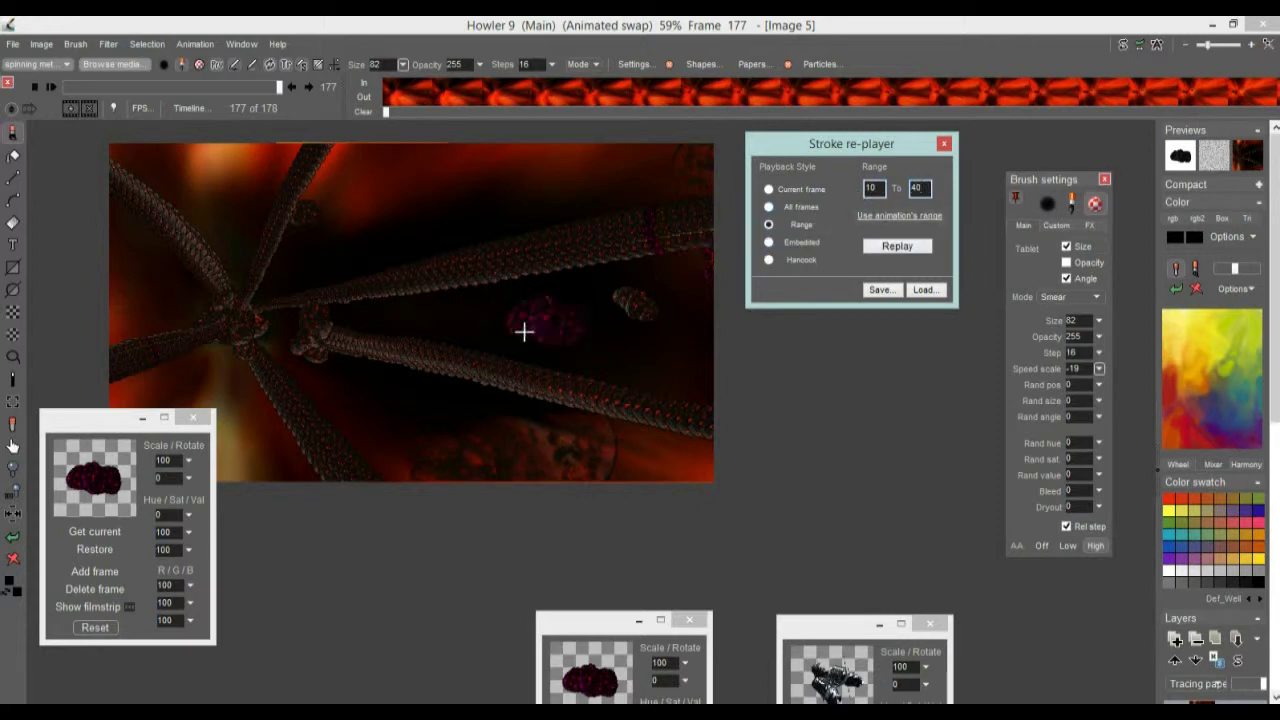
Go to frame 0, paint a diagonal stroke from the image's upper right past its lower edge, and replay it over the range
drag(222, 317, 597, 129)
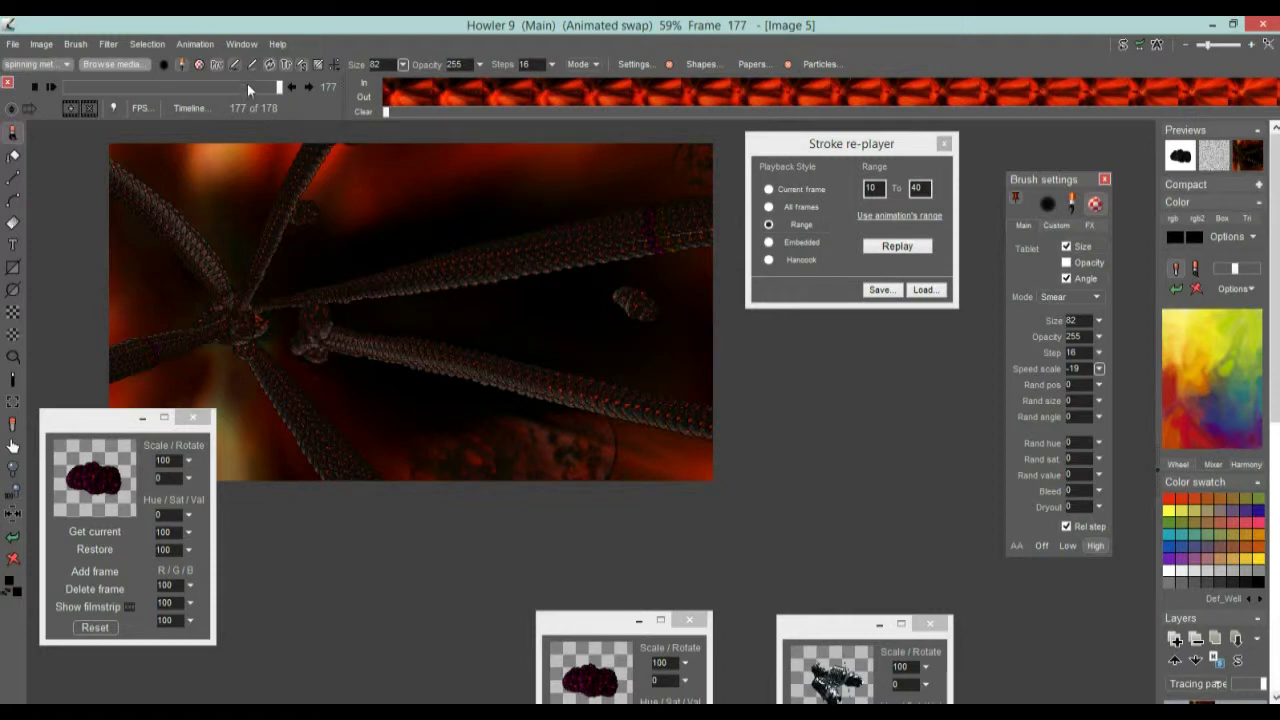
drag(247, 86, 66, 87)
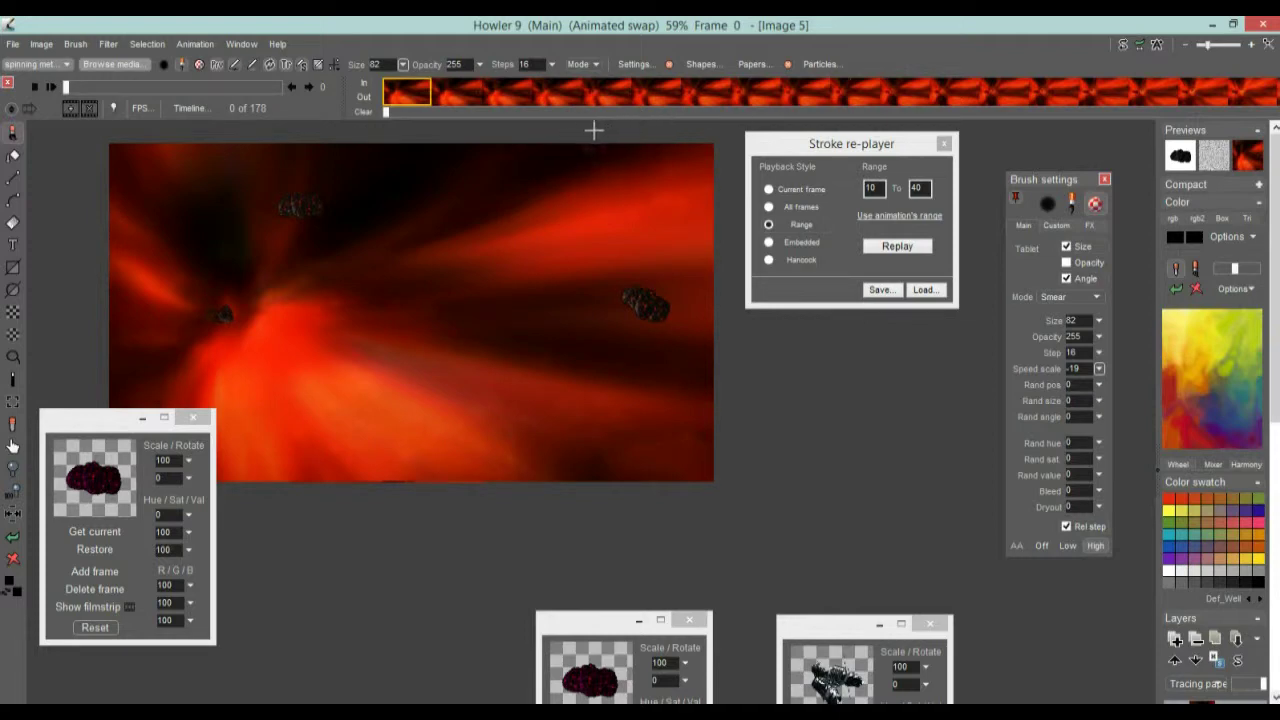
drag(524, 249, 340, 530)
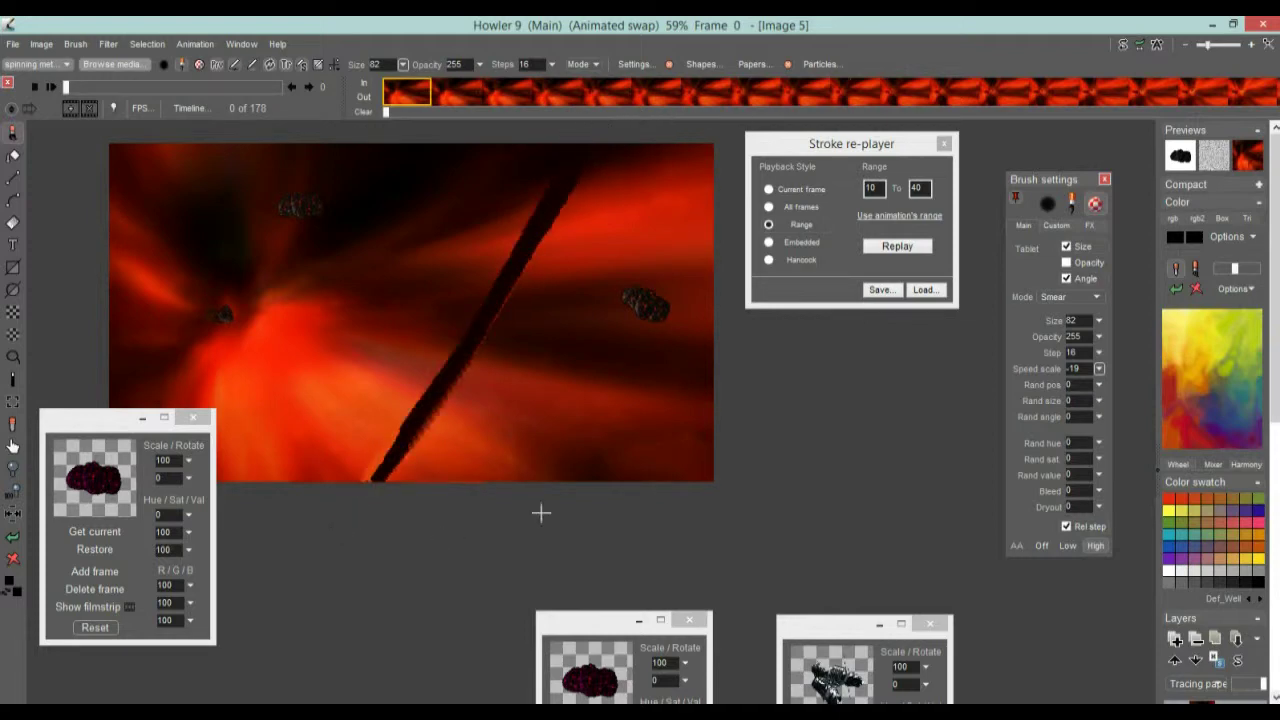
click(897, 247)
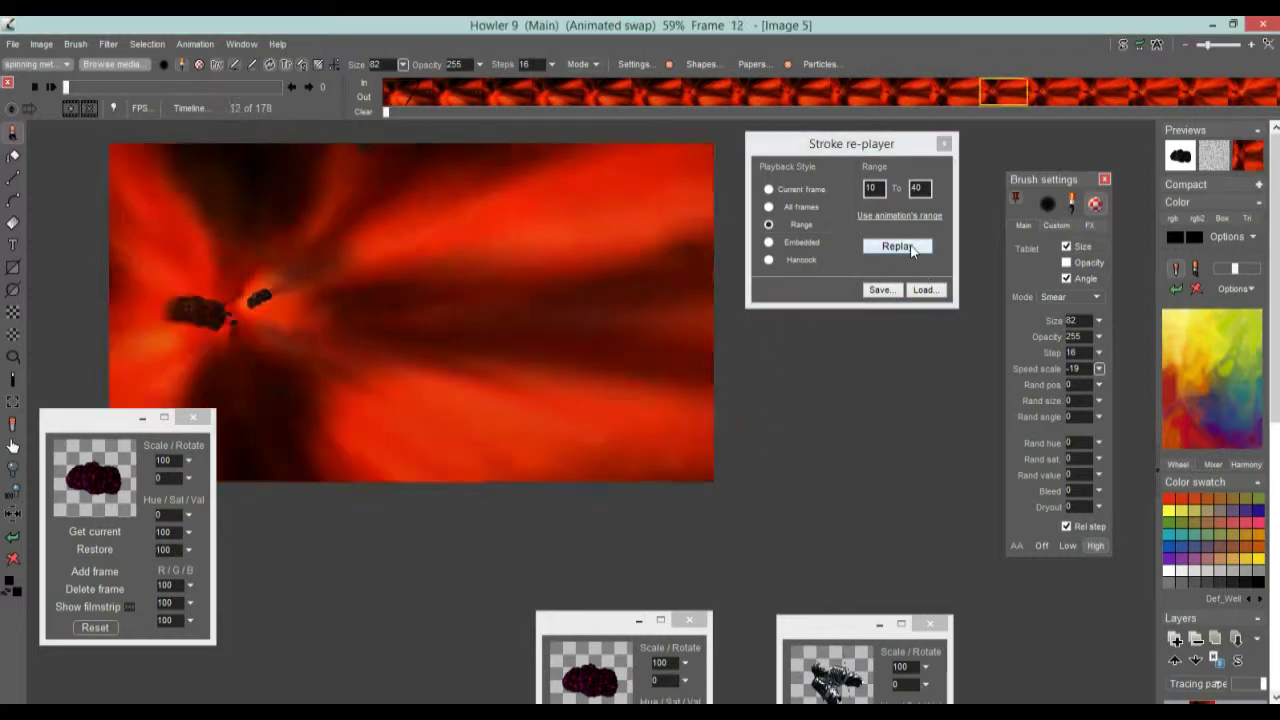
Switch playback to All frames, paint a stroke on frame 0 from the image's upper edge past its lower edge, and replay it
click(68, 88)
drag(68, 88, 27, 107)
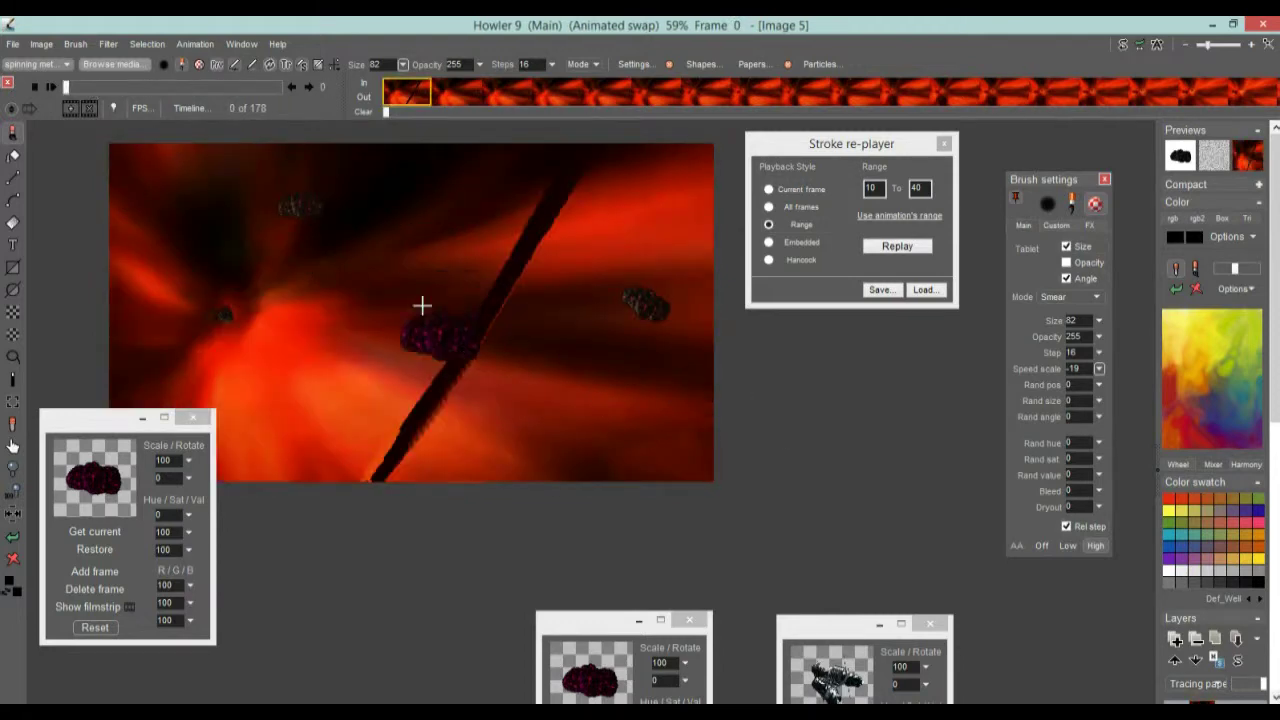
click(607, 211)
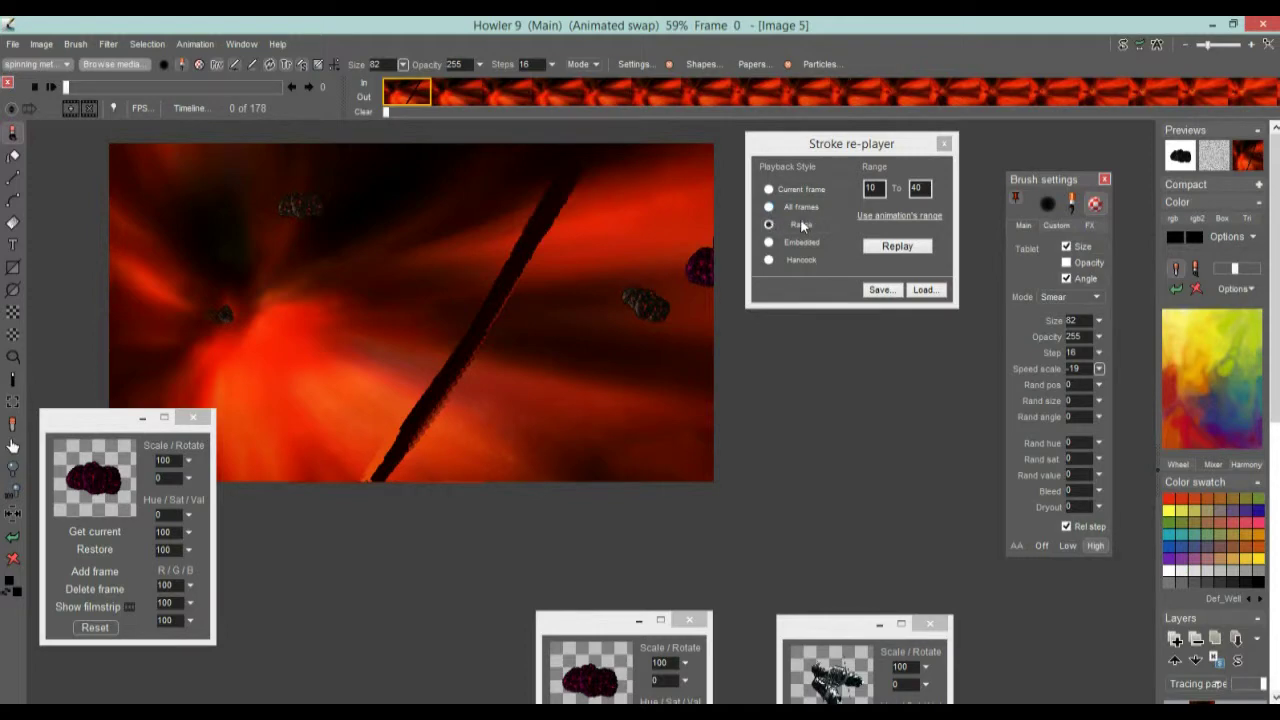
click(769, 207)
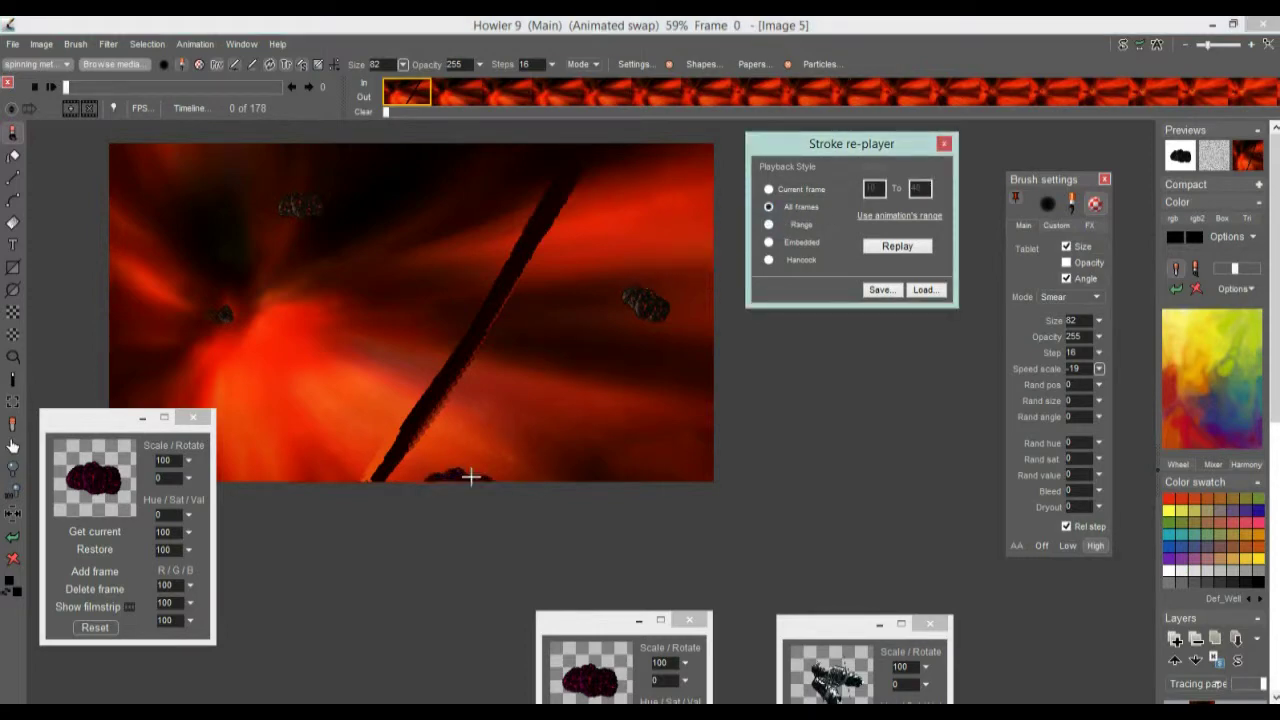
drag(420, 145, 523, 526)
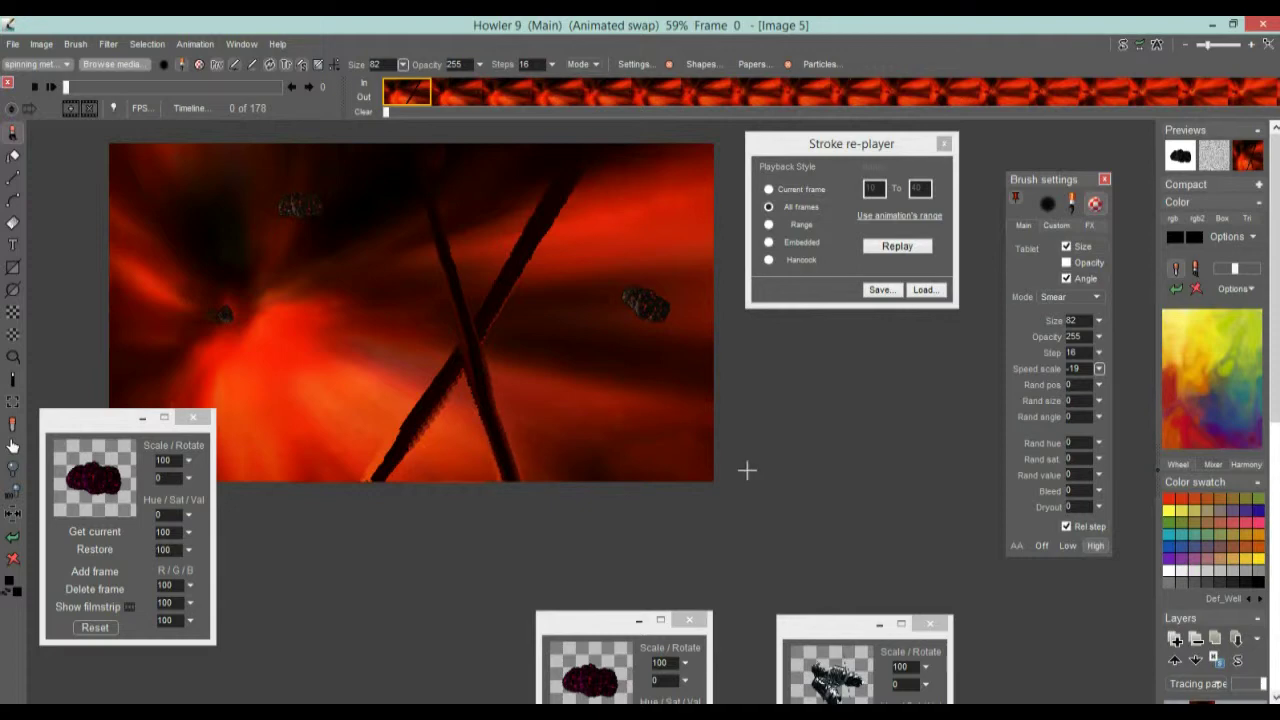
click(900, 249)
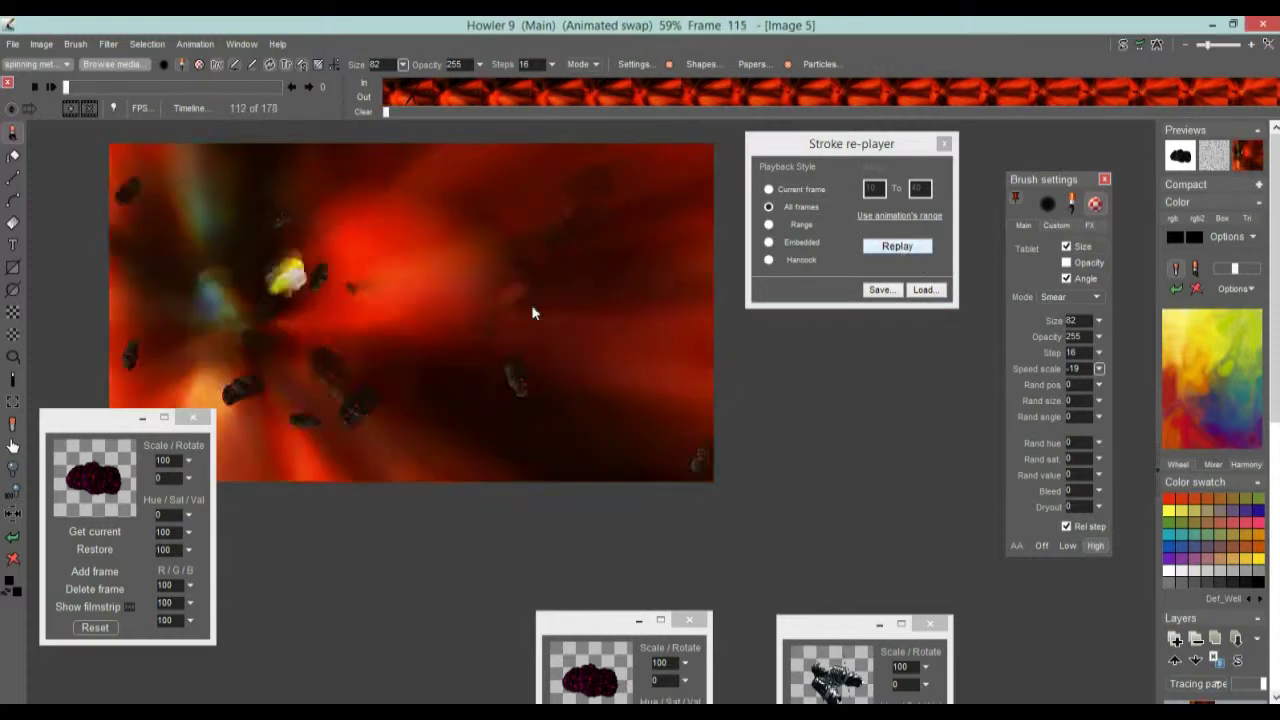
Paint another diagonal stroke from the image's upper right past its lower edge, replay through all frames, and close the stroke re-player
mouse_move(635, 145)
mouse_down()
mouse_move(357, 449)
mouse_move(303, 570)
mouse_up()
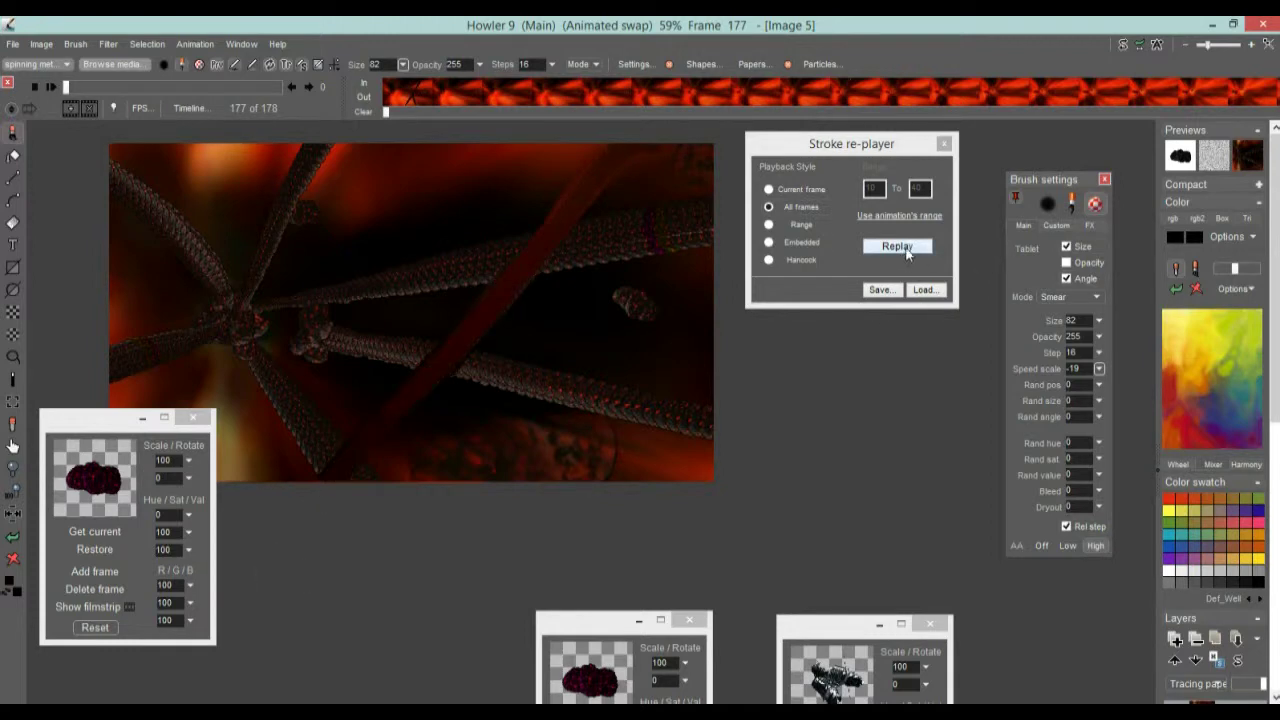
click(900, 247)
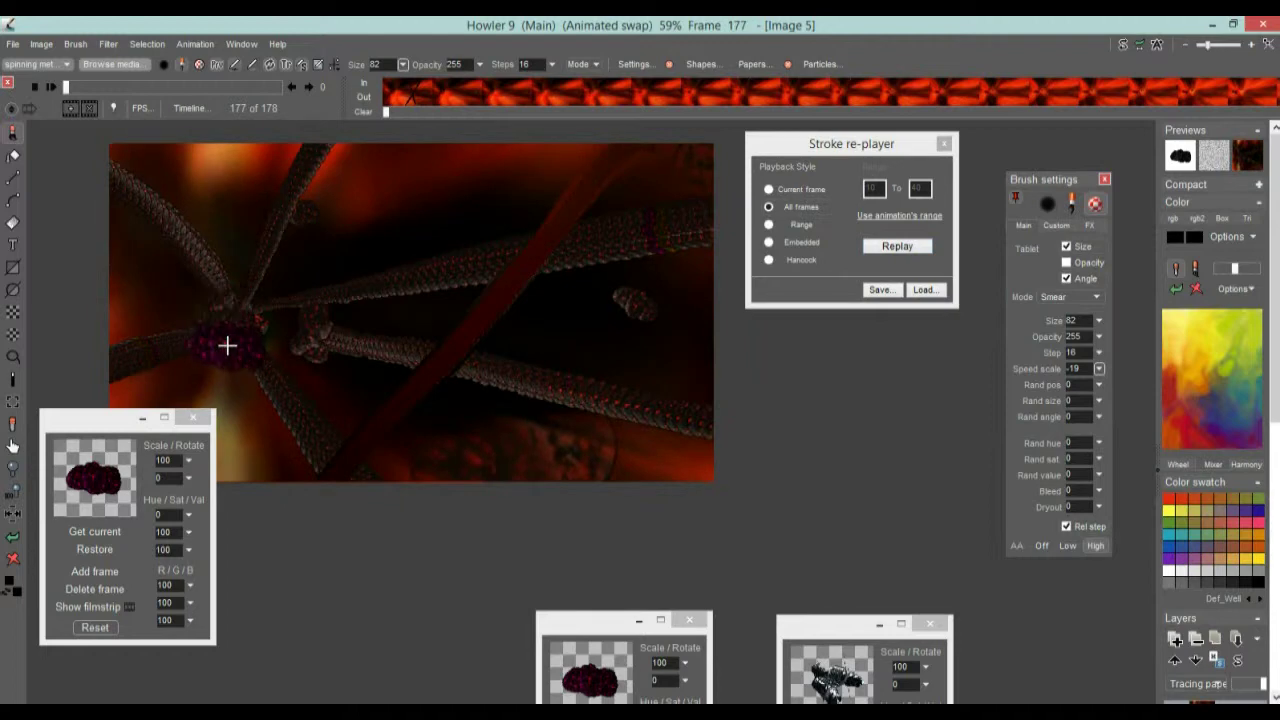
click(1066, 263)
click(906, 250)
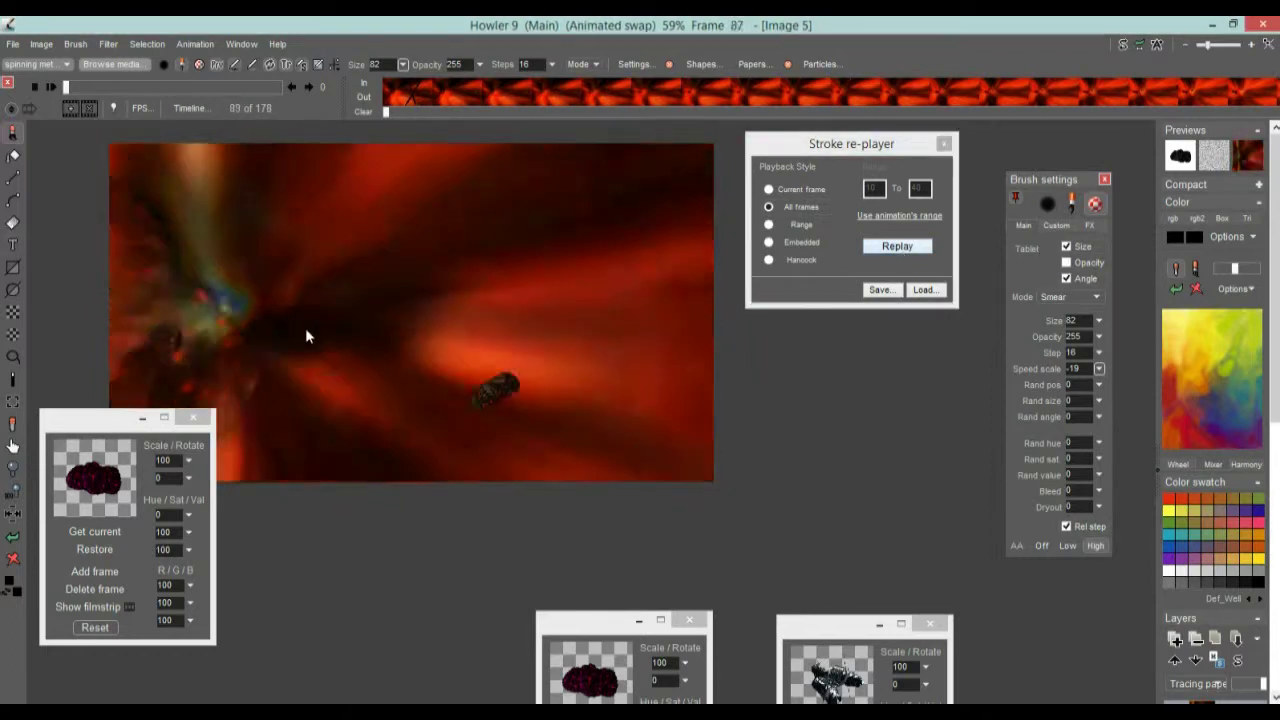
click(944, 145)
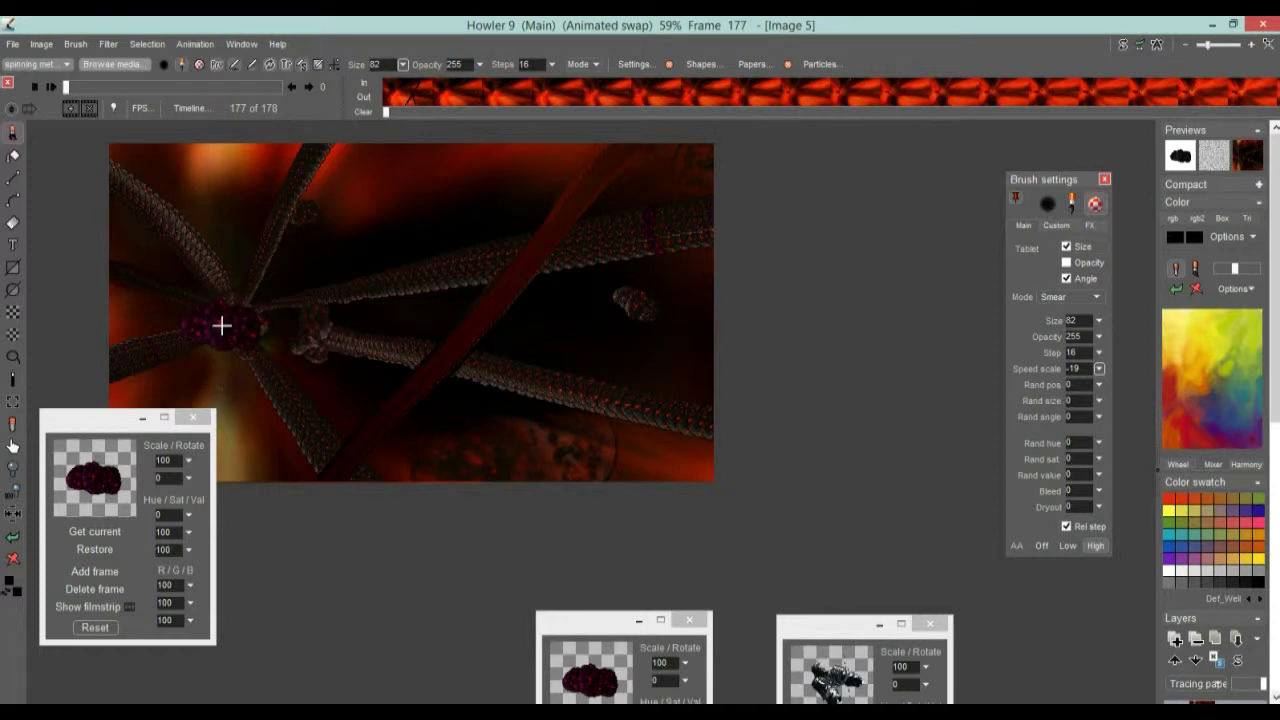
Play the animation from the first frame to review the flying meteors, stopping at frames 42, 80 and 114
key(Home)
key(space)
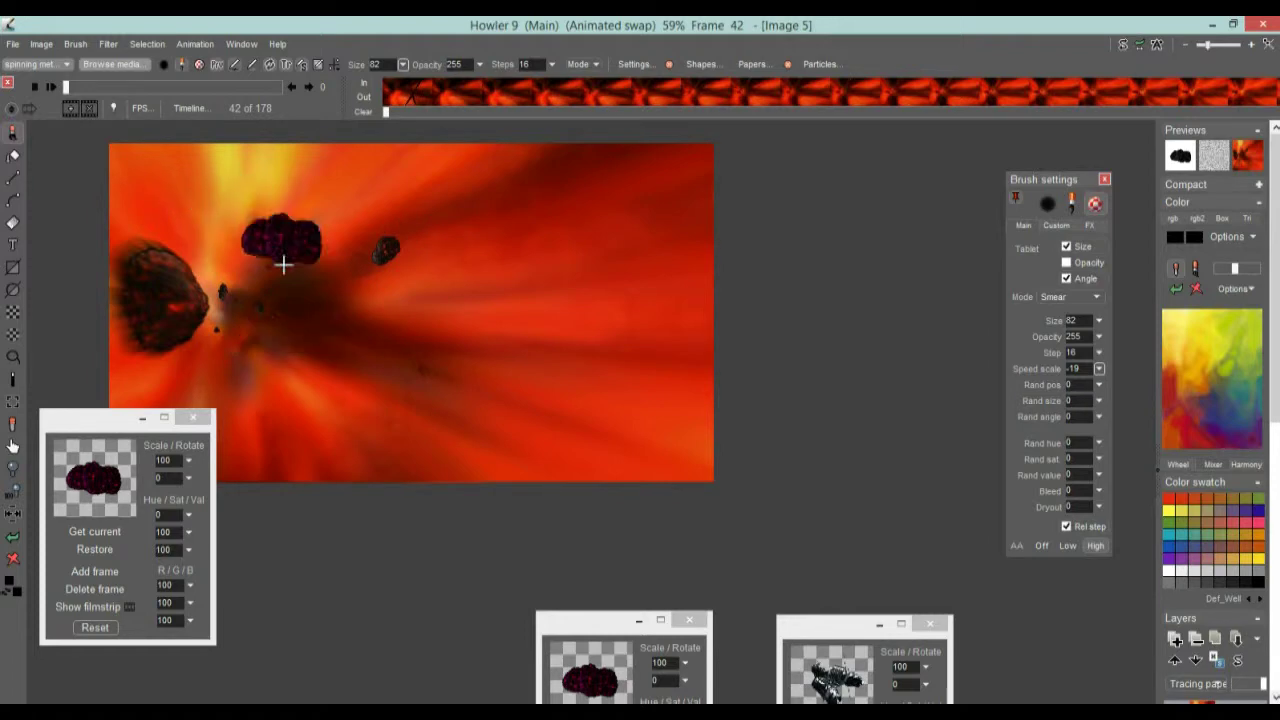
key(space)
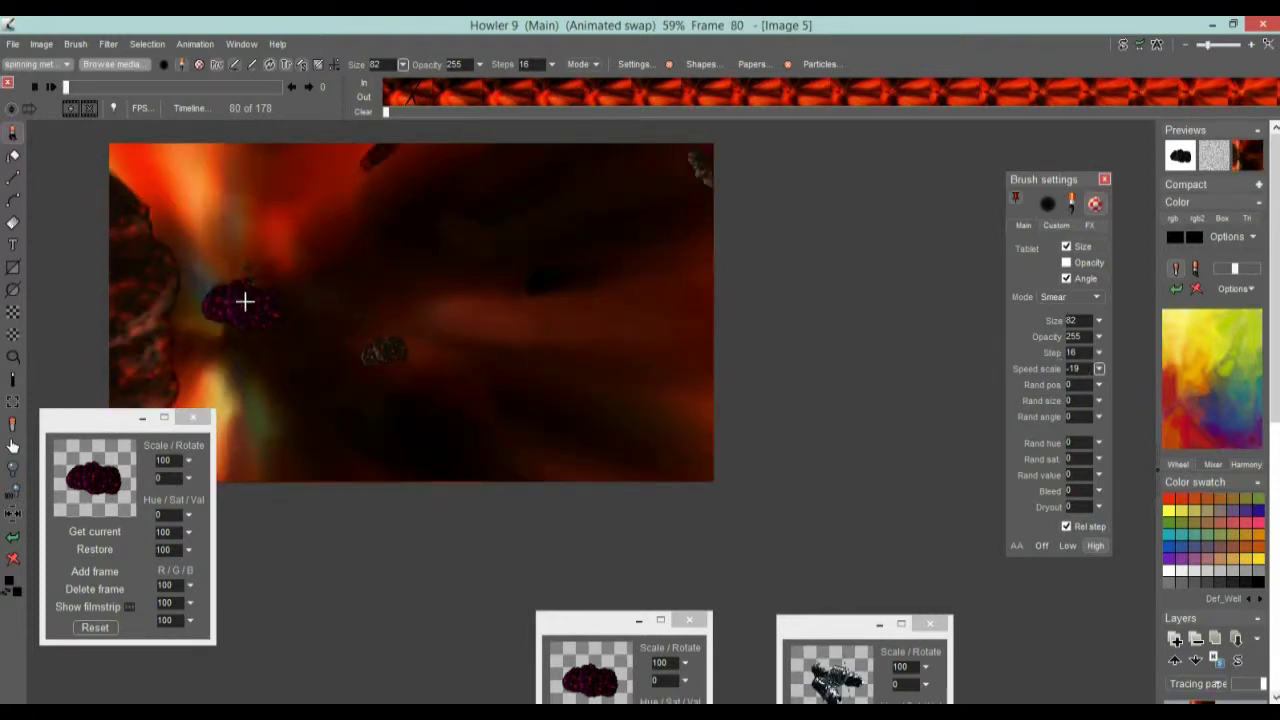
key(space)
key(space)
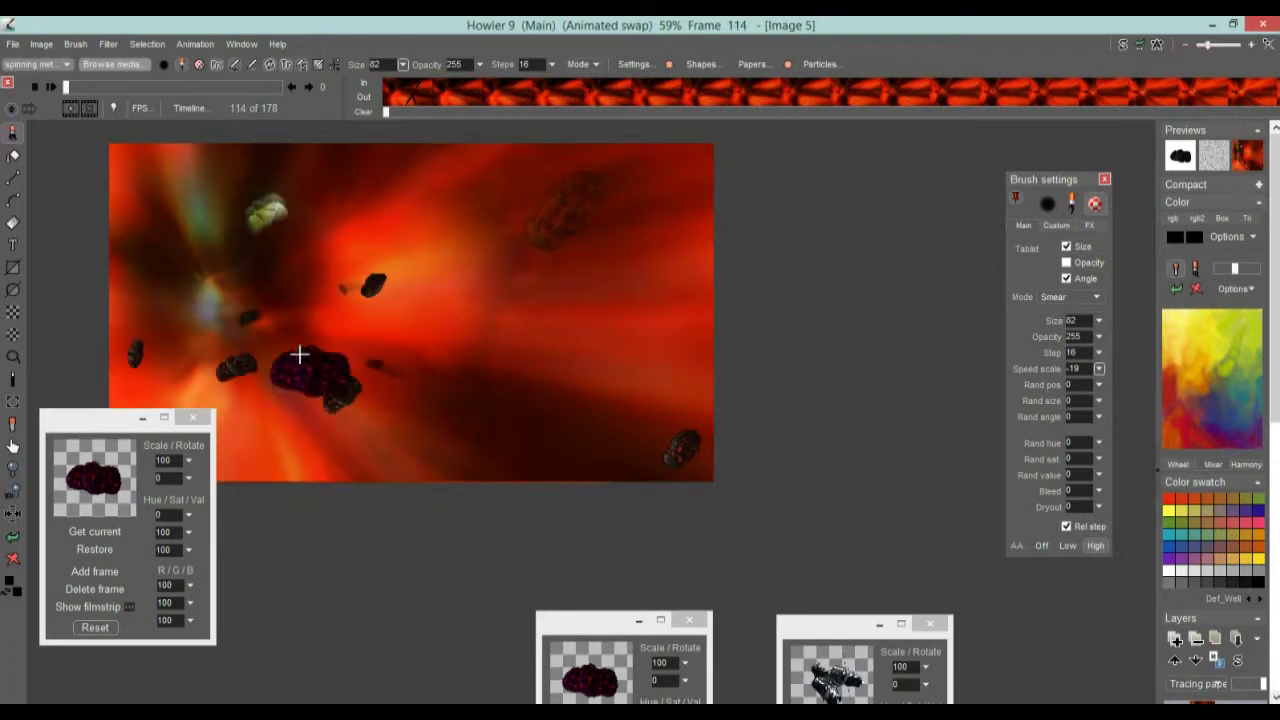
Paint more meteors into the animation frames with brush step 9, and with brush size 48 and step 2
click(552, 66)
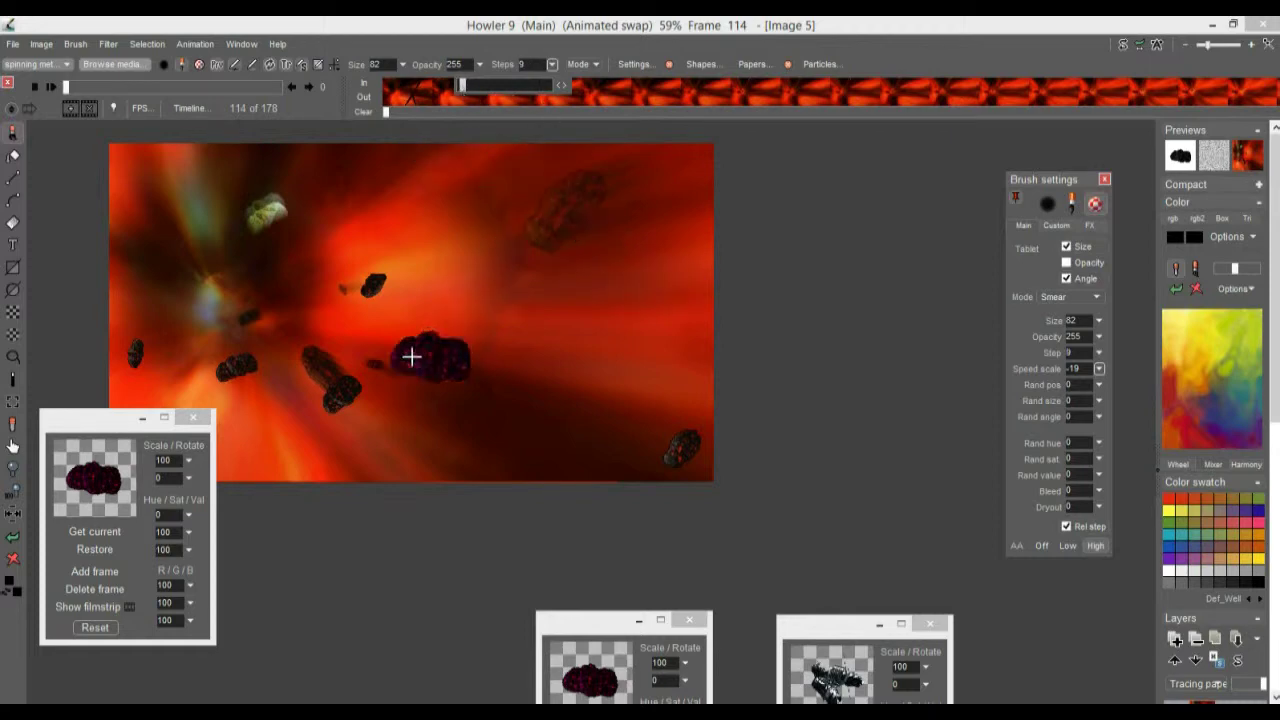
key(space)
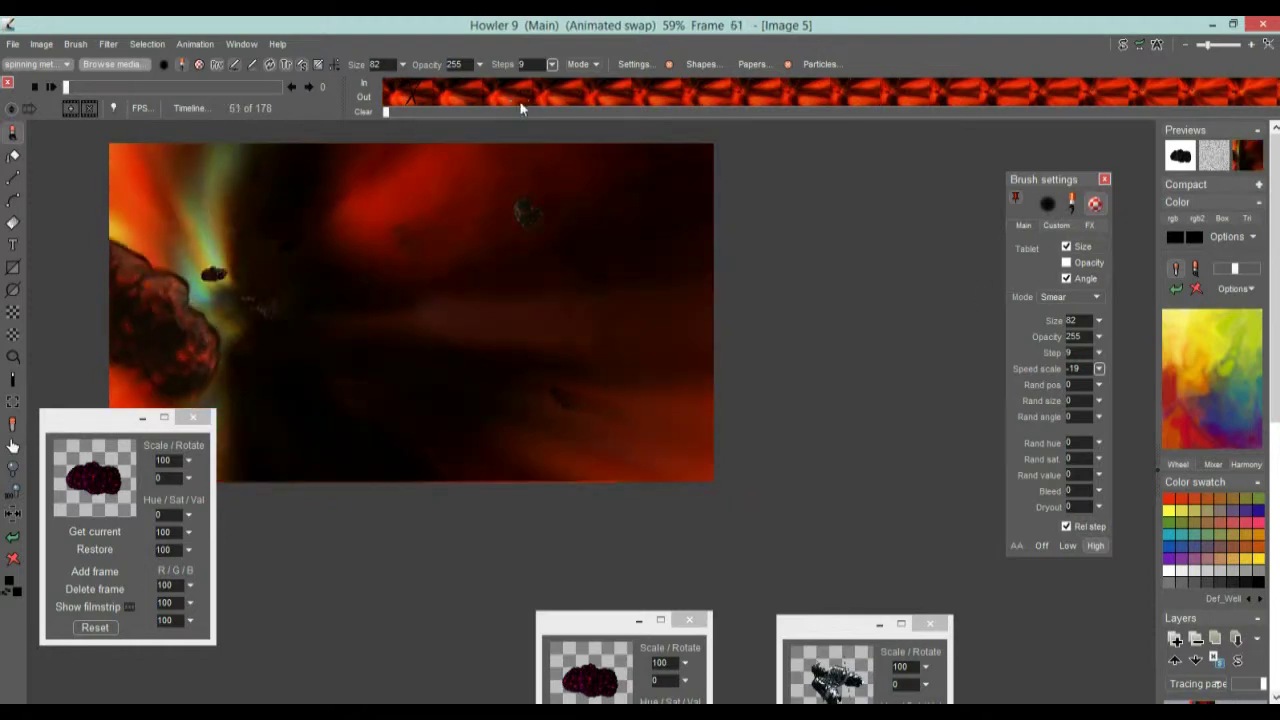
click(404, 65)
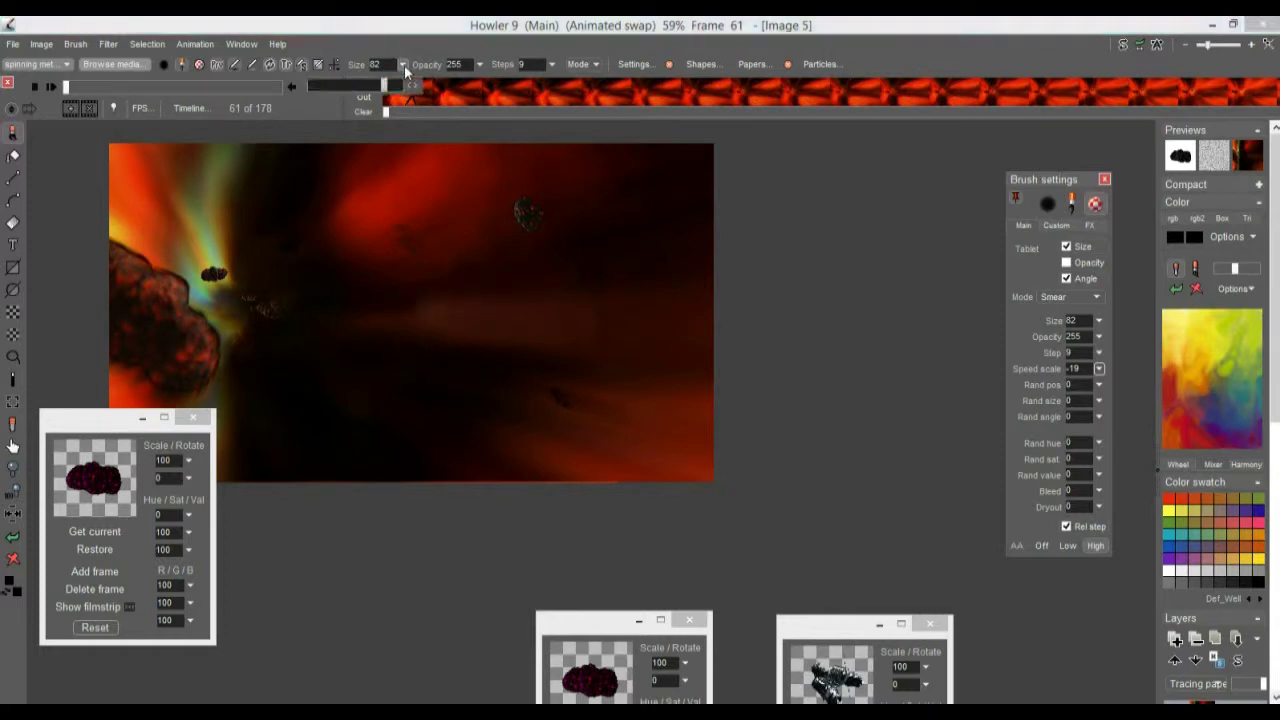
click(553, 65)
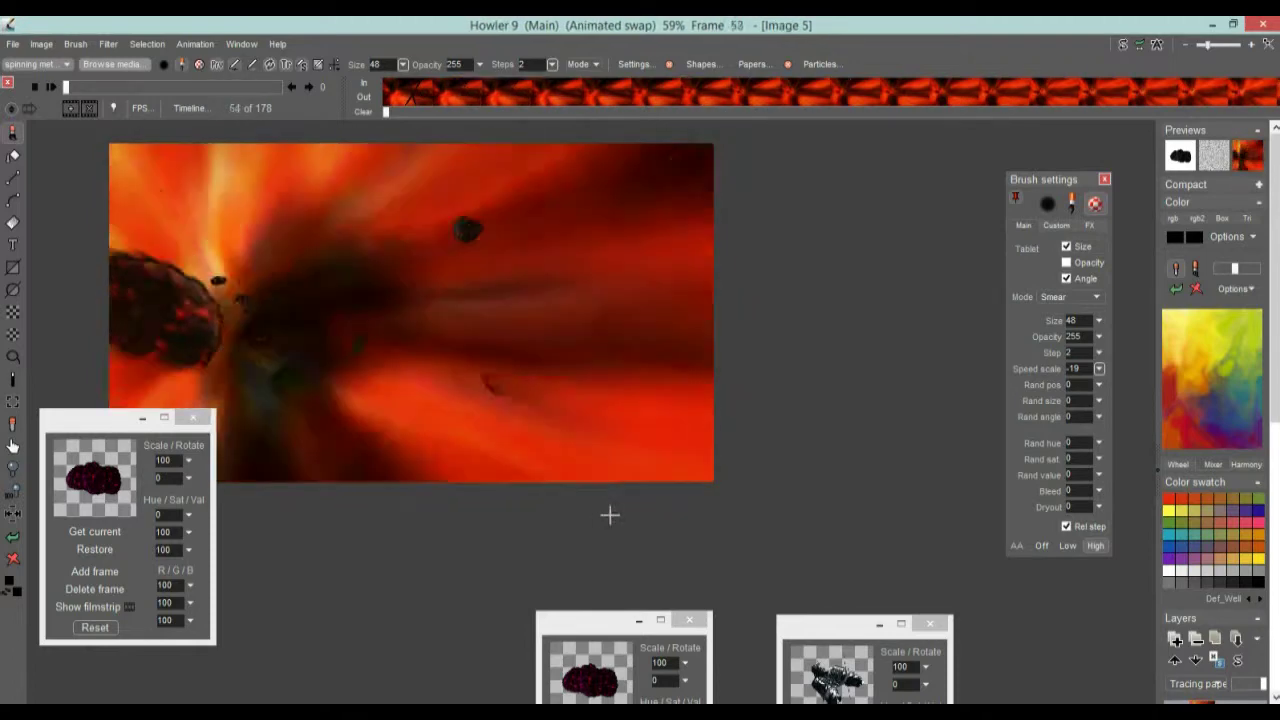
key(space)
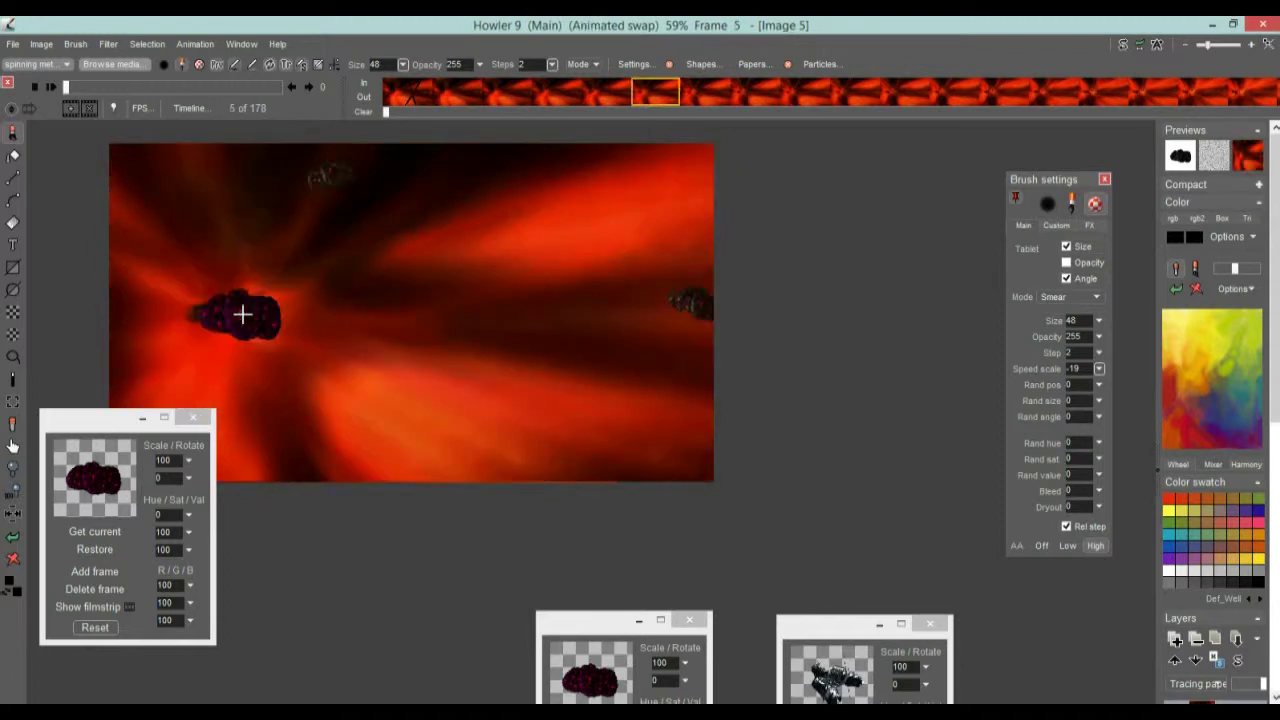
key(space)
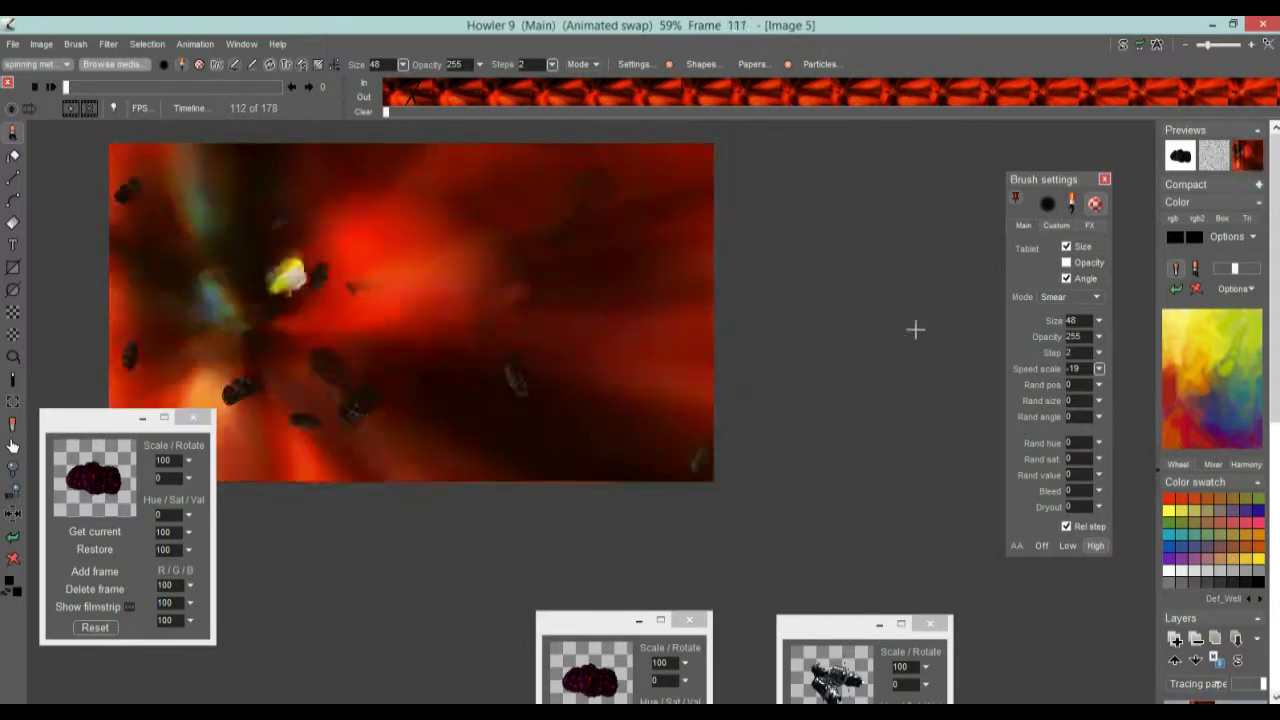
Set the brush step to 4 and size to 76, and paint meteor strokes from the flare's centre outward past the image's upper edge
click(551, 65)
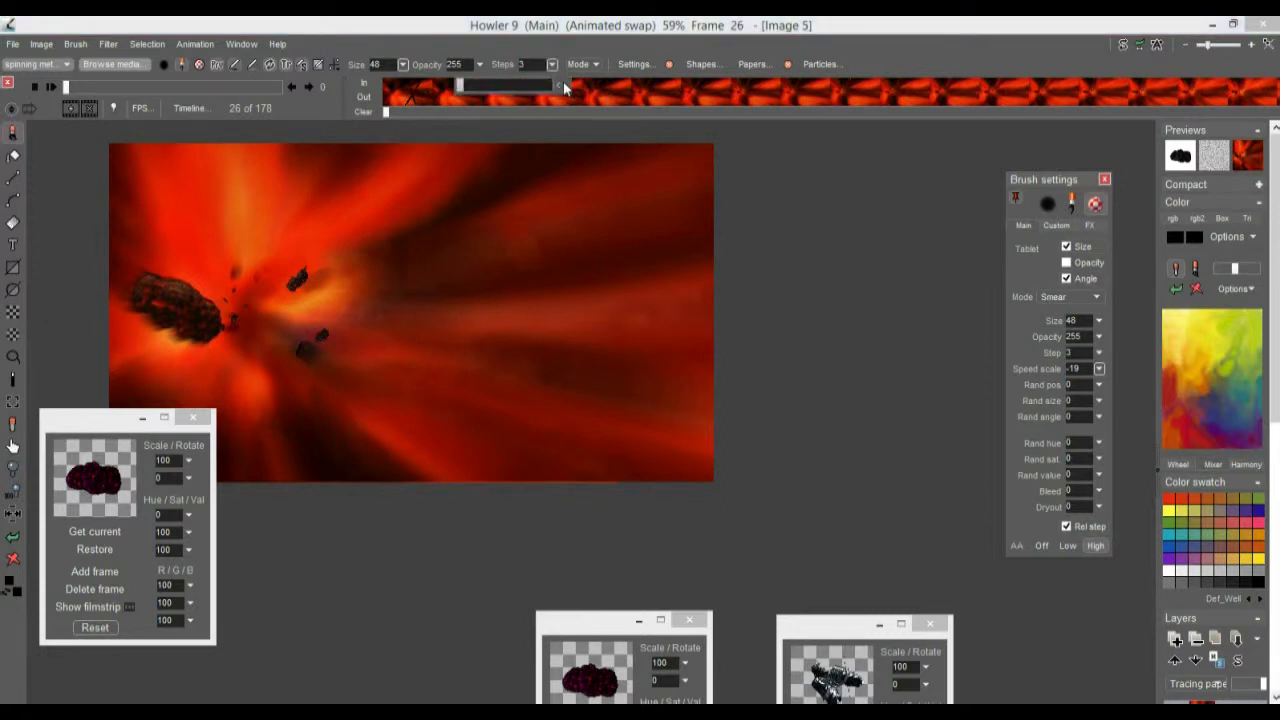
click(565, 88)
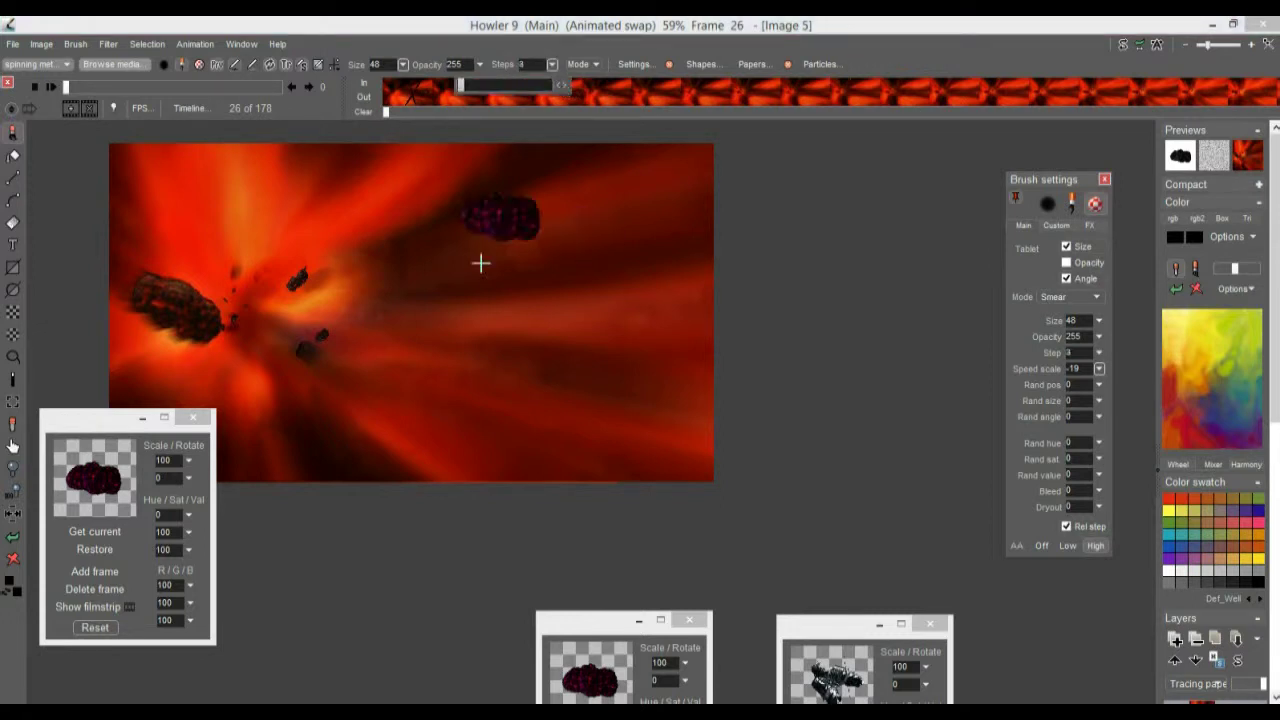
click(401, 65)
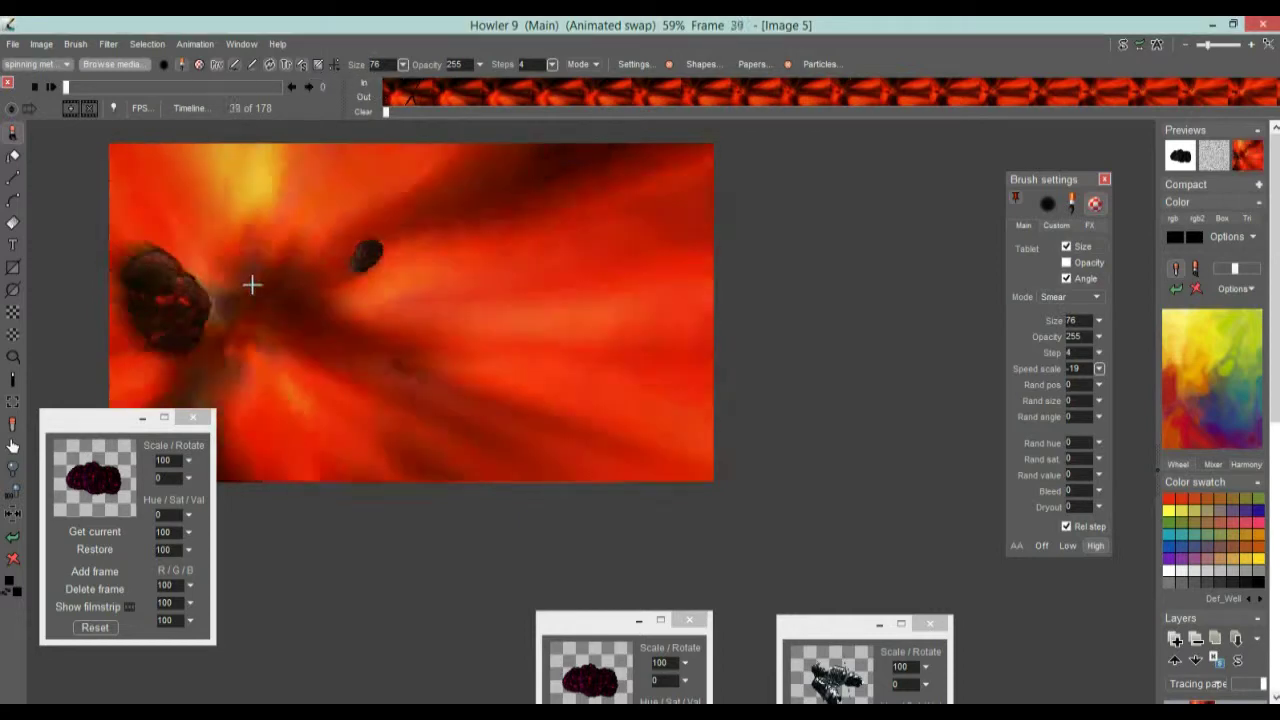
drag(251, 283, 300, 215)
click(253, 296)
drag(253, 296, 717, 35)
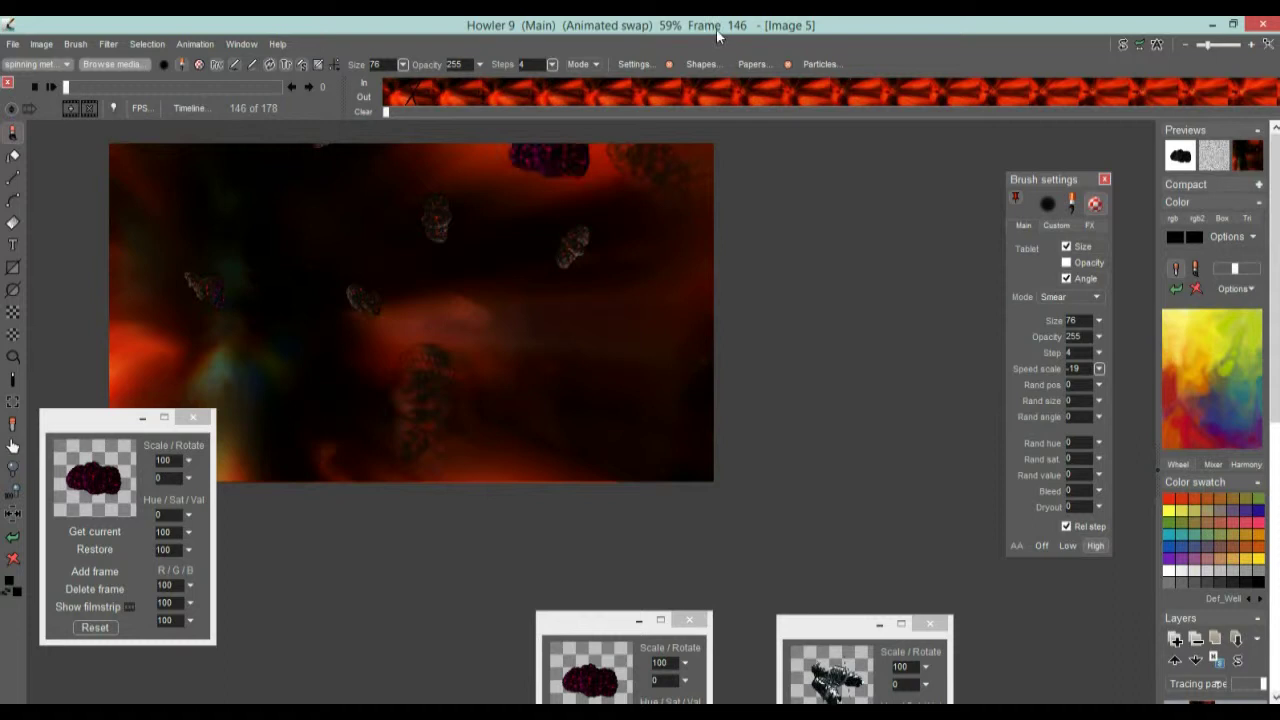
Set the brush step to 9, the mode to Default and the meteor image brush's scale to 159, and paint another meteor
click(552, 65)
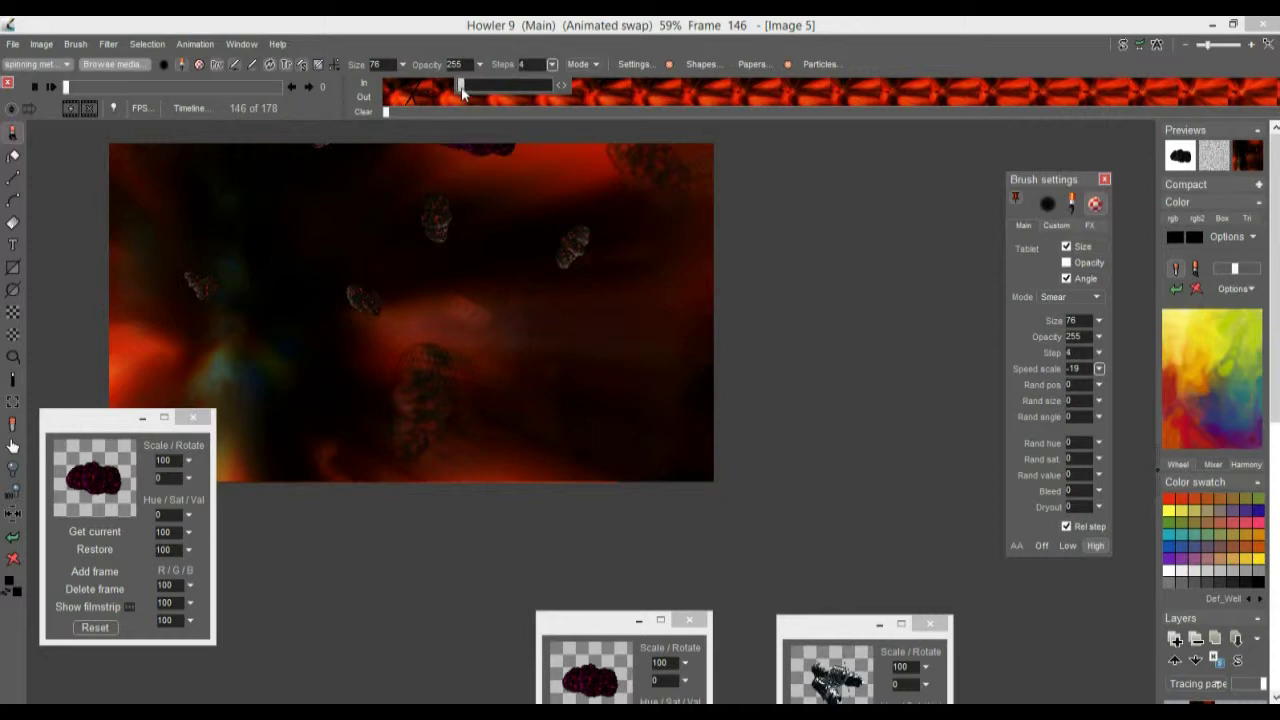
click(463, 90)
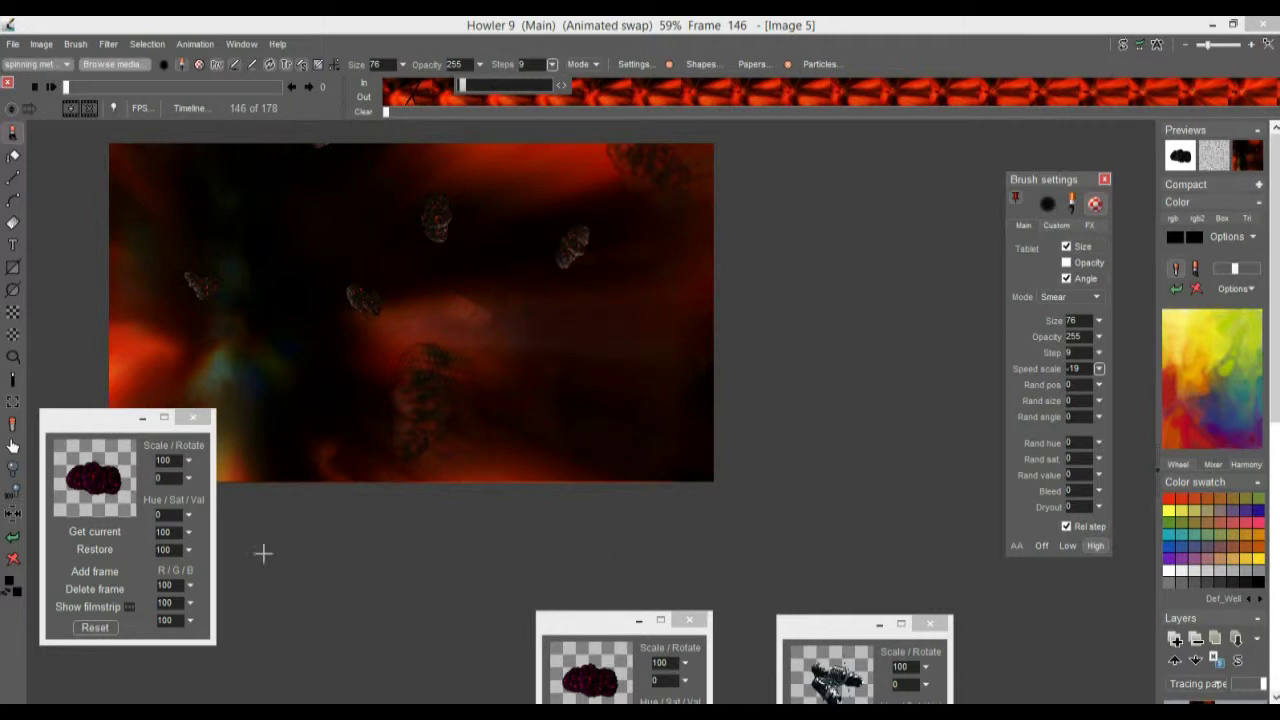
click(188, 460)
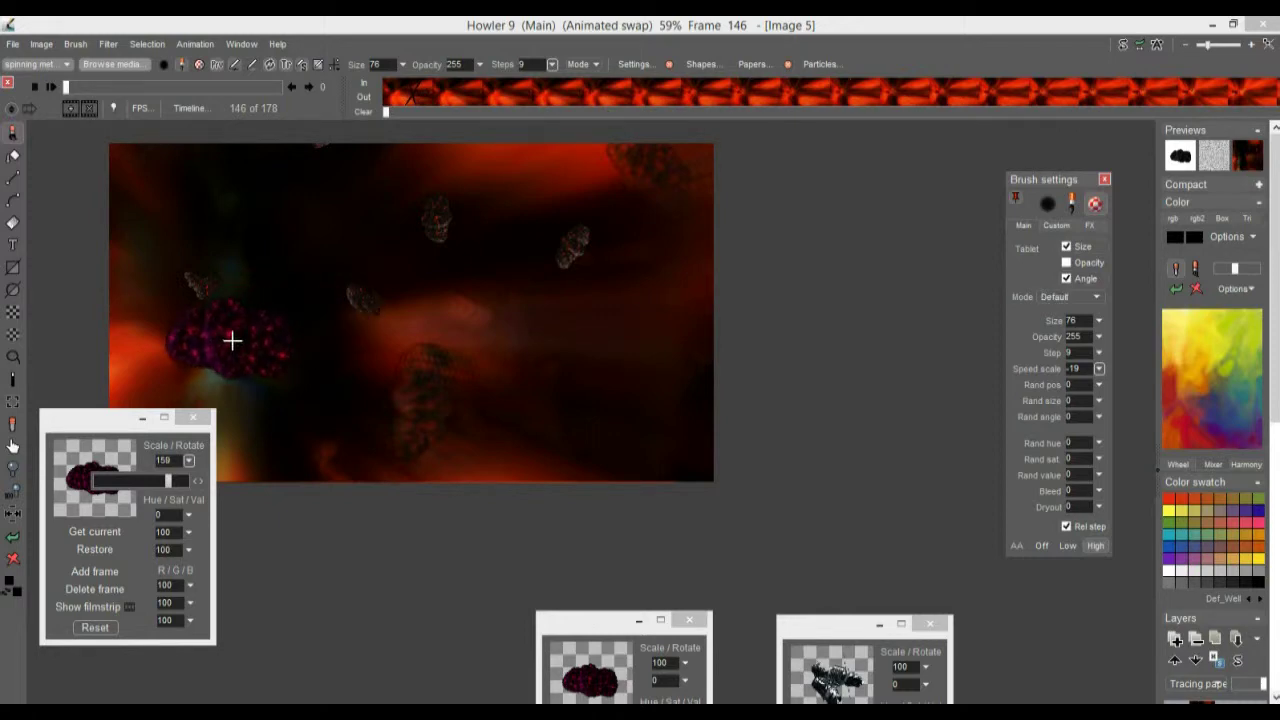
click(245, 328)
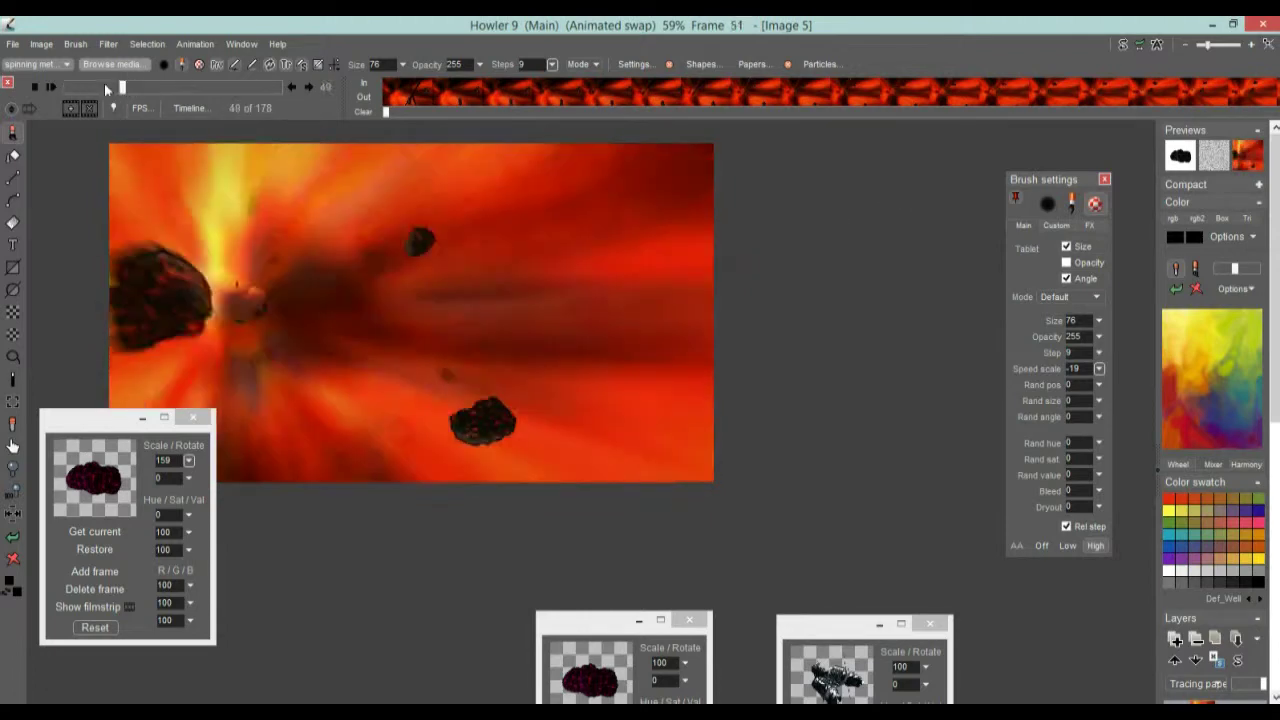
Return to frame 0 and delete that frame with the crossed diagonal strokes from the animation
click(93, 86)
drag(93, 86, 40, 90)
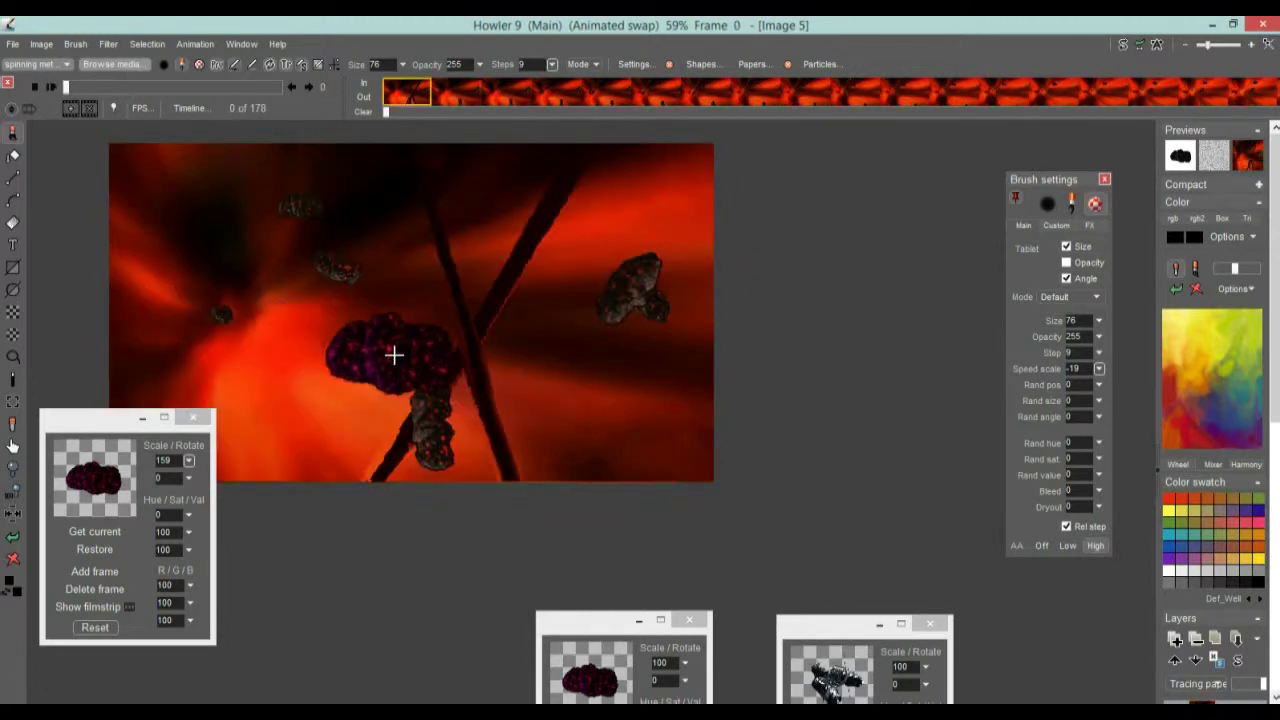
drag(394, 346, 526, 406)
scroll(500, 372, up, 1)
scroll(500, 372, up, 2)
drag(500, 334, 500, 291)
scroll(590, 324, down, 1)
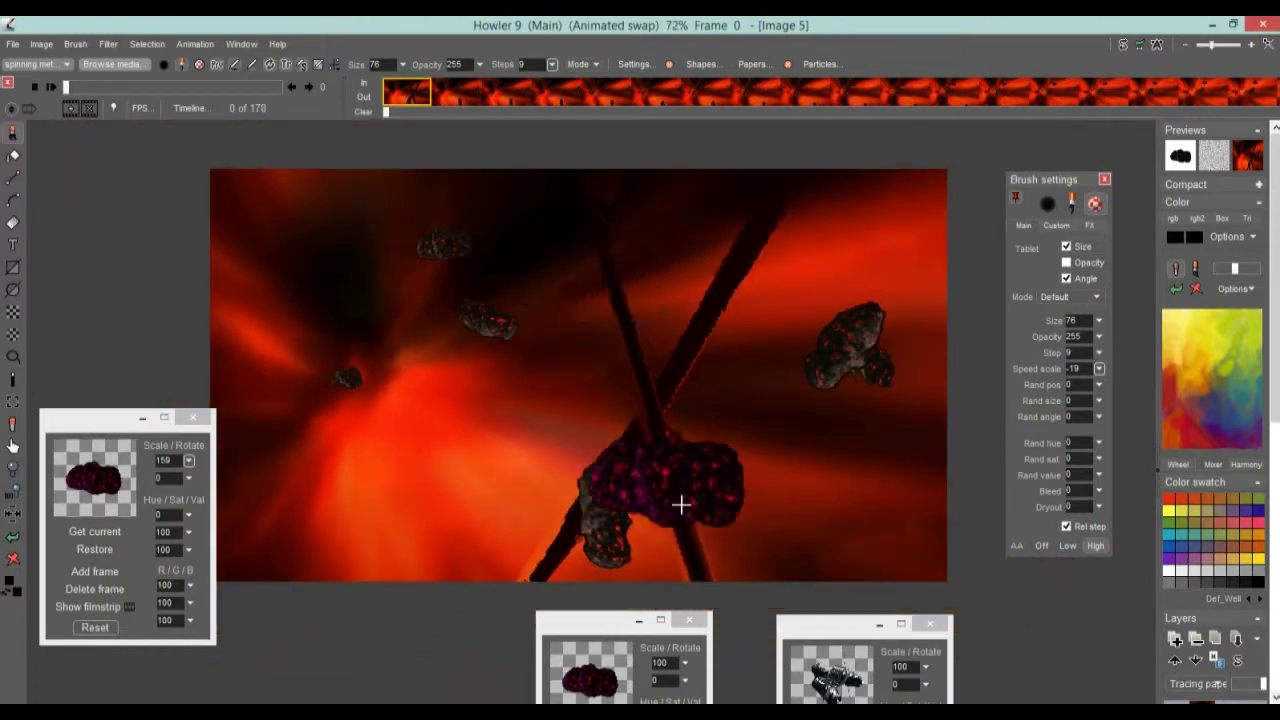
click(52, 88)
click(60, 88)
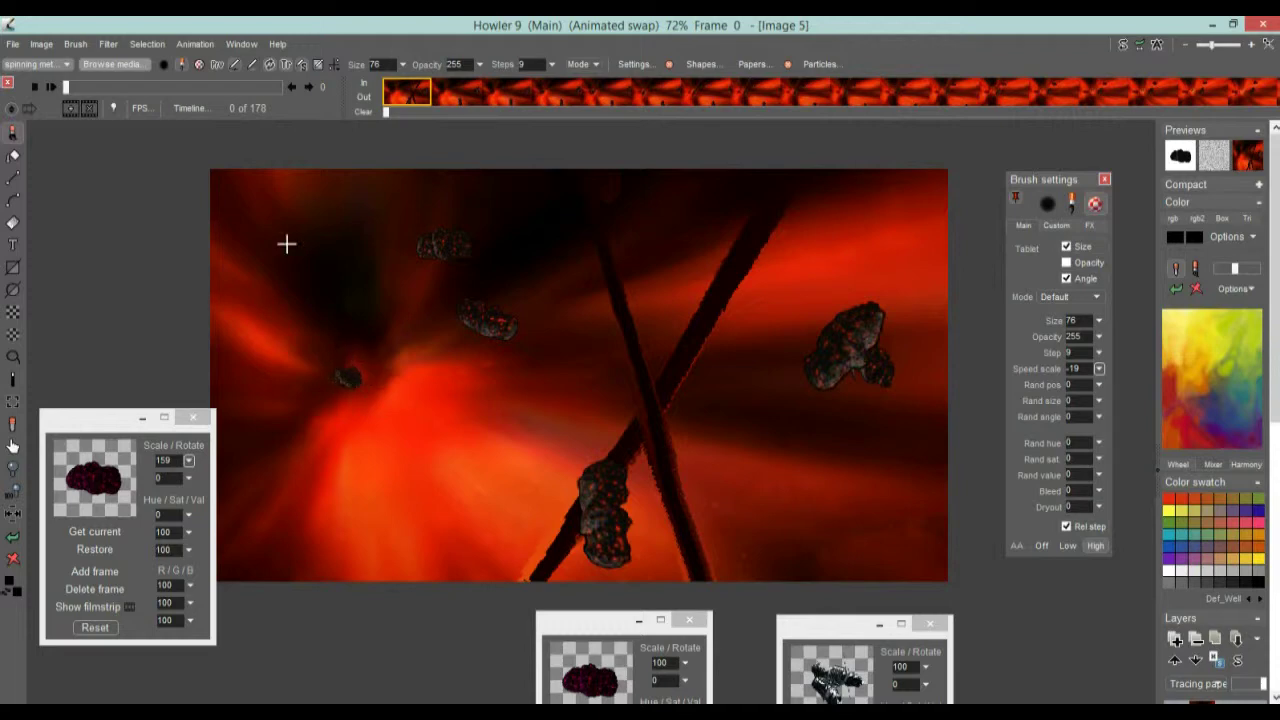
click(90, 105)
Go to frame 176 at the animation's end, delete the frame covered in meteor trails, and return to frame 0
drag(68, 90, 118, 88)
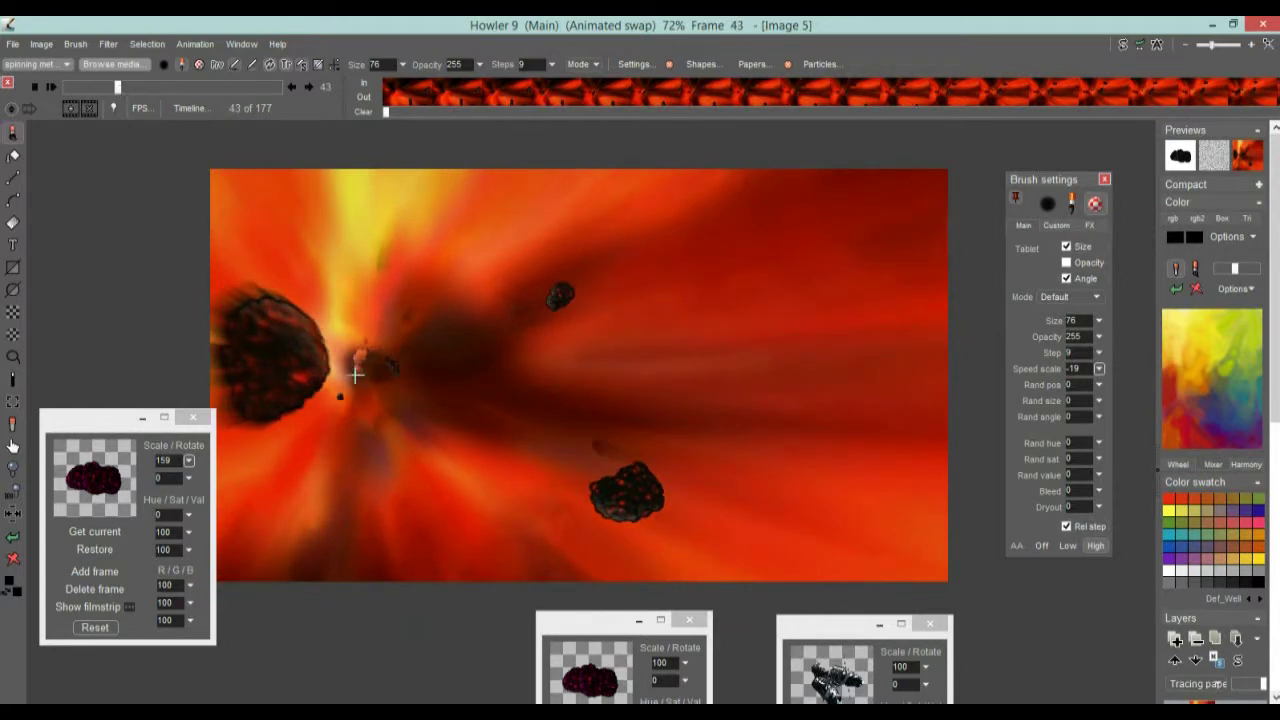
drag(117, 88, 318, 50)
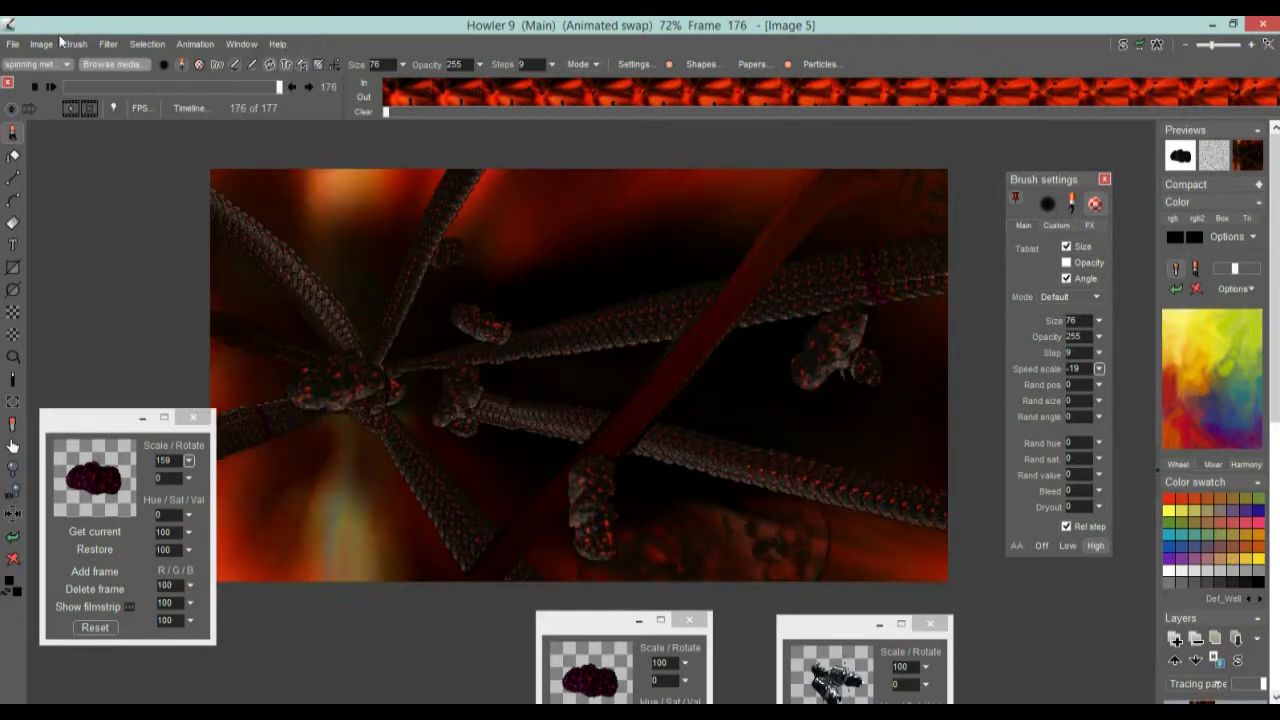
click(87, 105)
drag(280, 88, 5, 105)
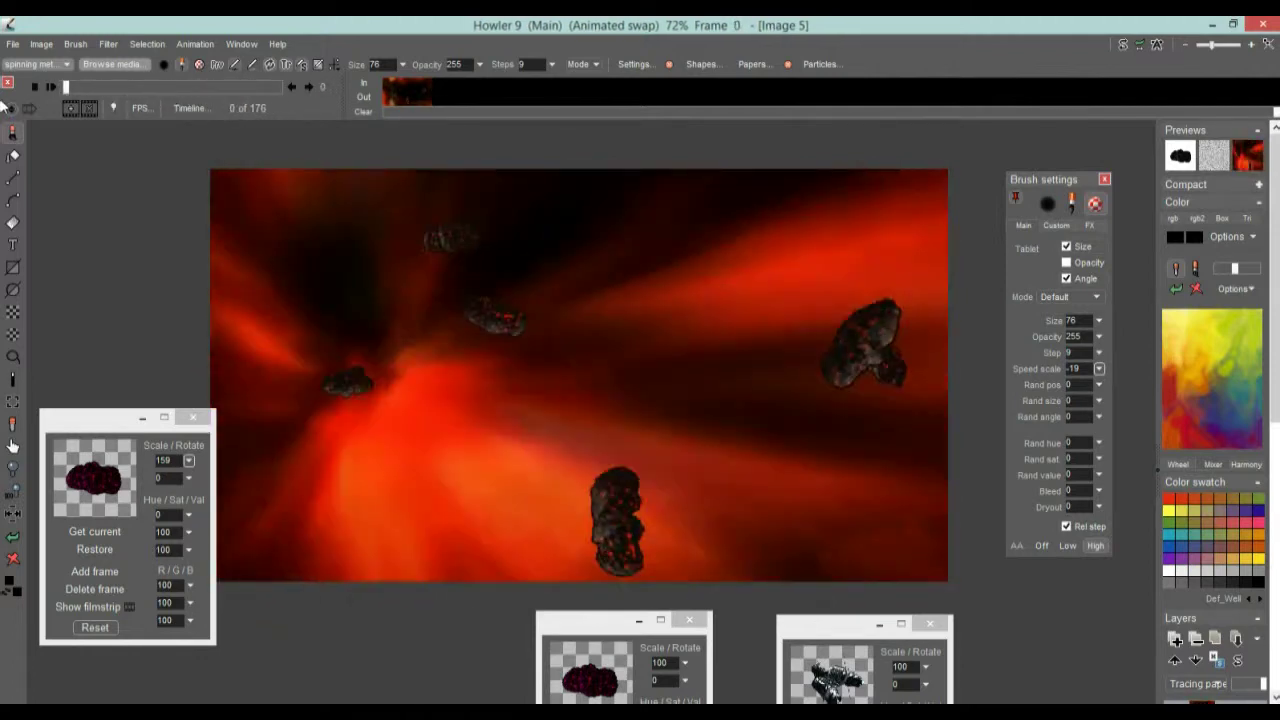
Play the trimmed animation from the first frame, and move to frame 43
click(57, 86)
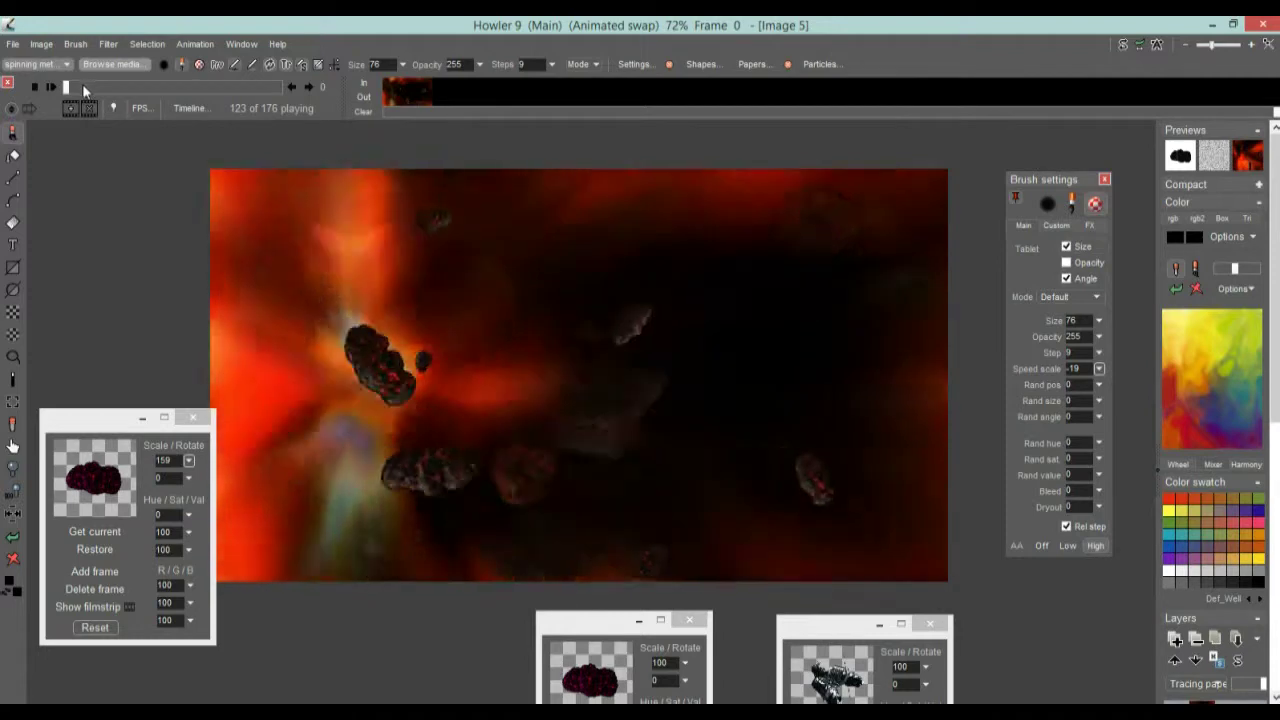
drag(84, 90, 119, 90)
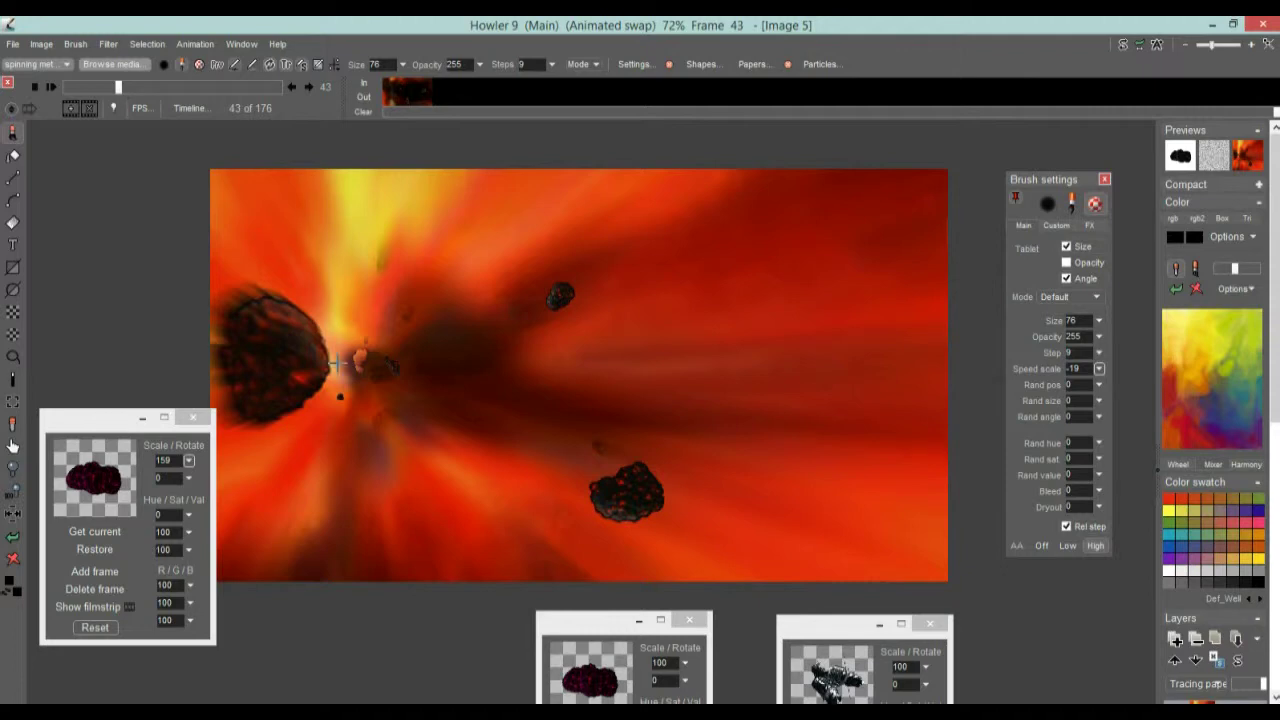
Try the Mystic vision blur in Dreamy mode on frame 43, centred on the flare with raised factor and quality, and cancel it
click(108, 45)
mouse_move(180, 177)
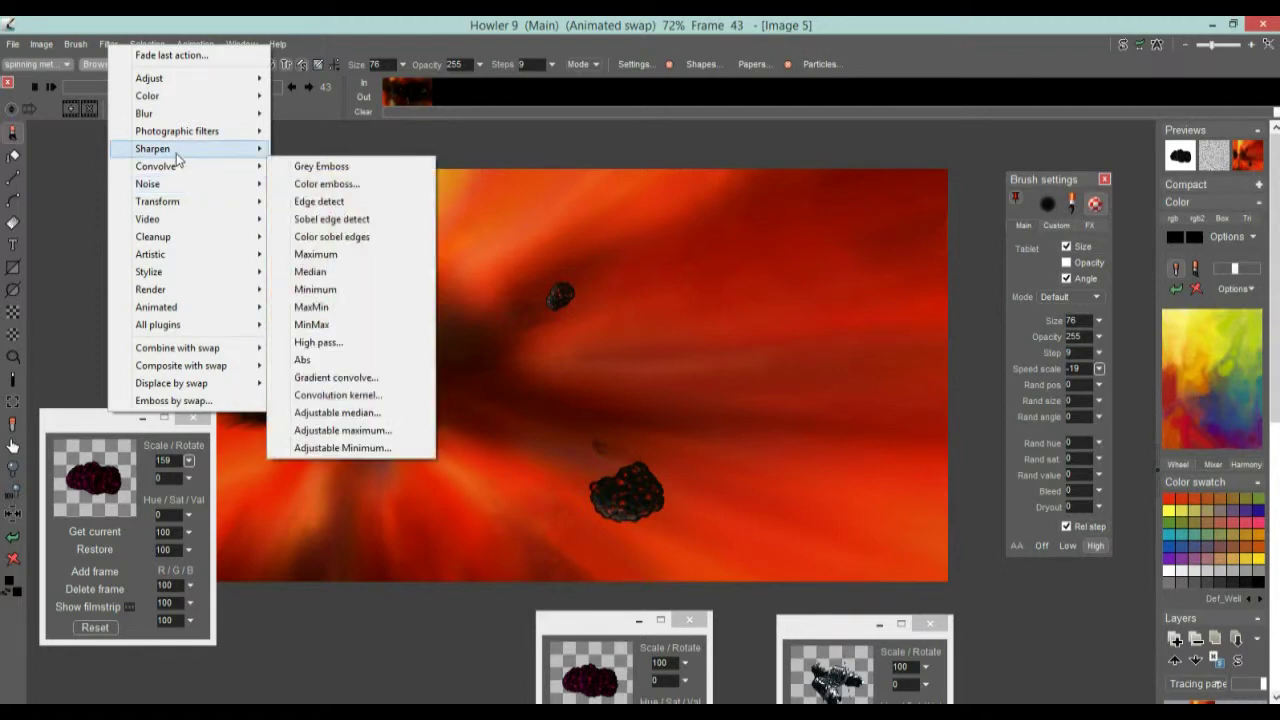
mouse_move(230, 113)
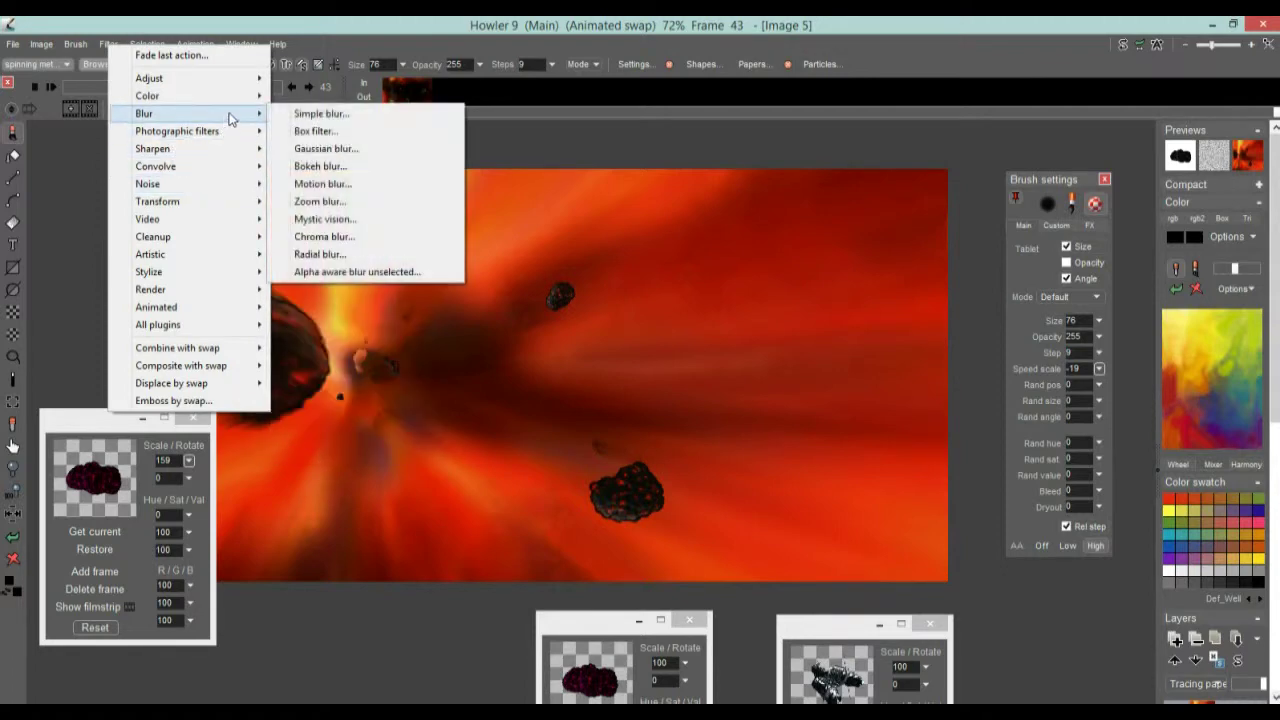
click(325, 219)
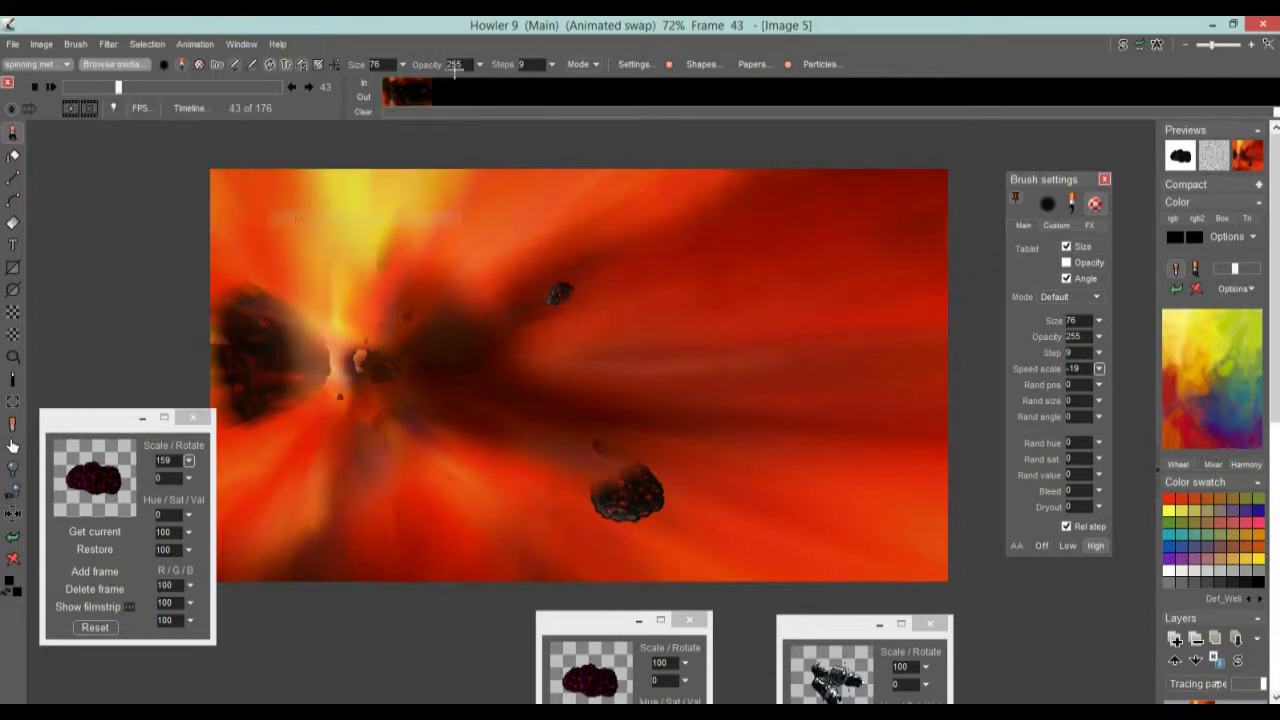
drag(768, 352, 715, 345)
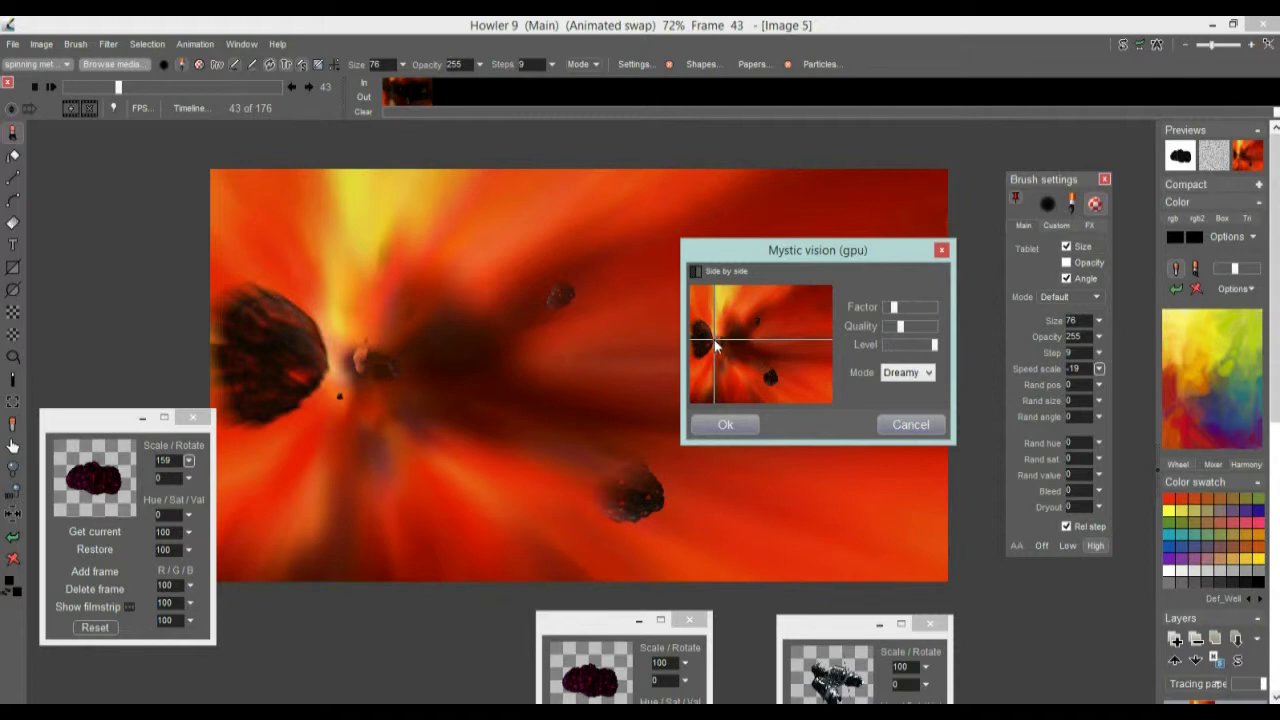
mouse_move(913, 326)
mouse_down()
mouse_move(938, 326)
mouse_move(928, 308)
mouse_move(888, 308)
mouse_move(916, 310)
mouse_up()
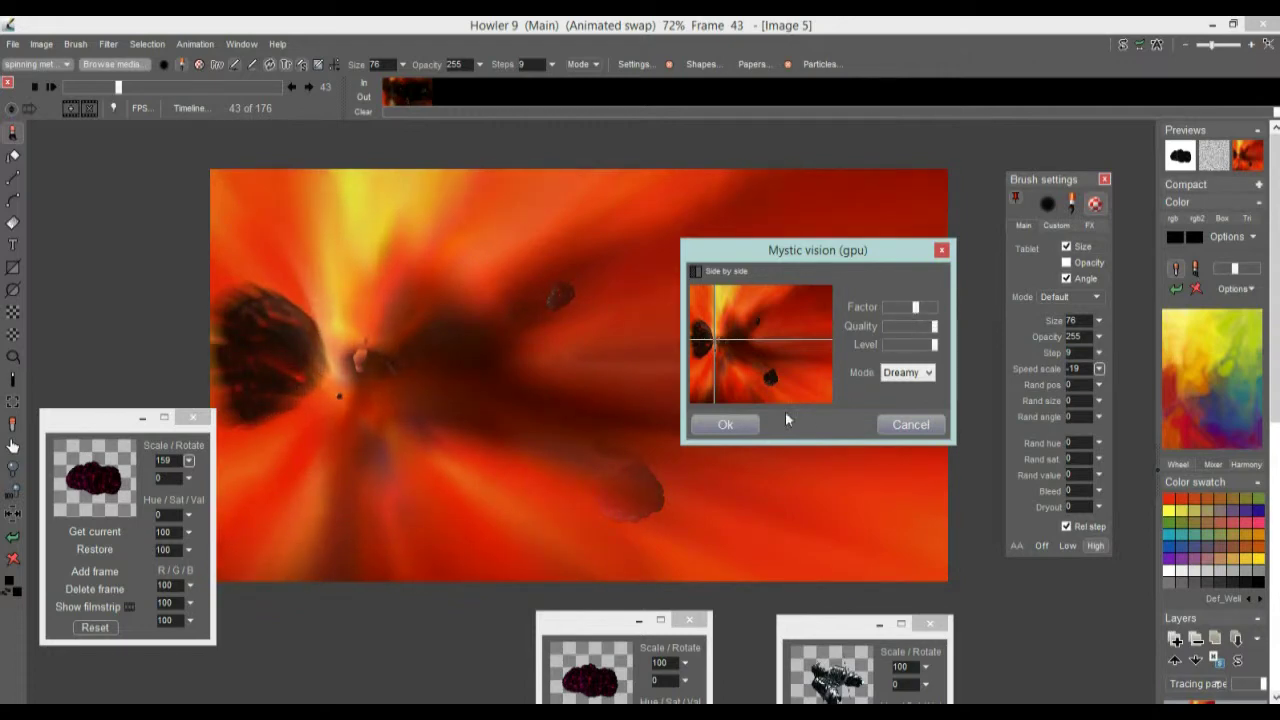
click(886, 424)
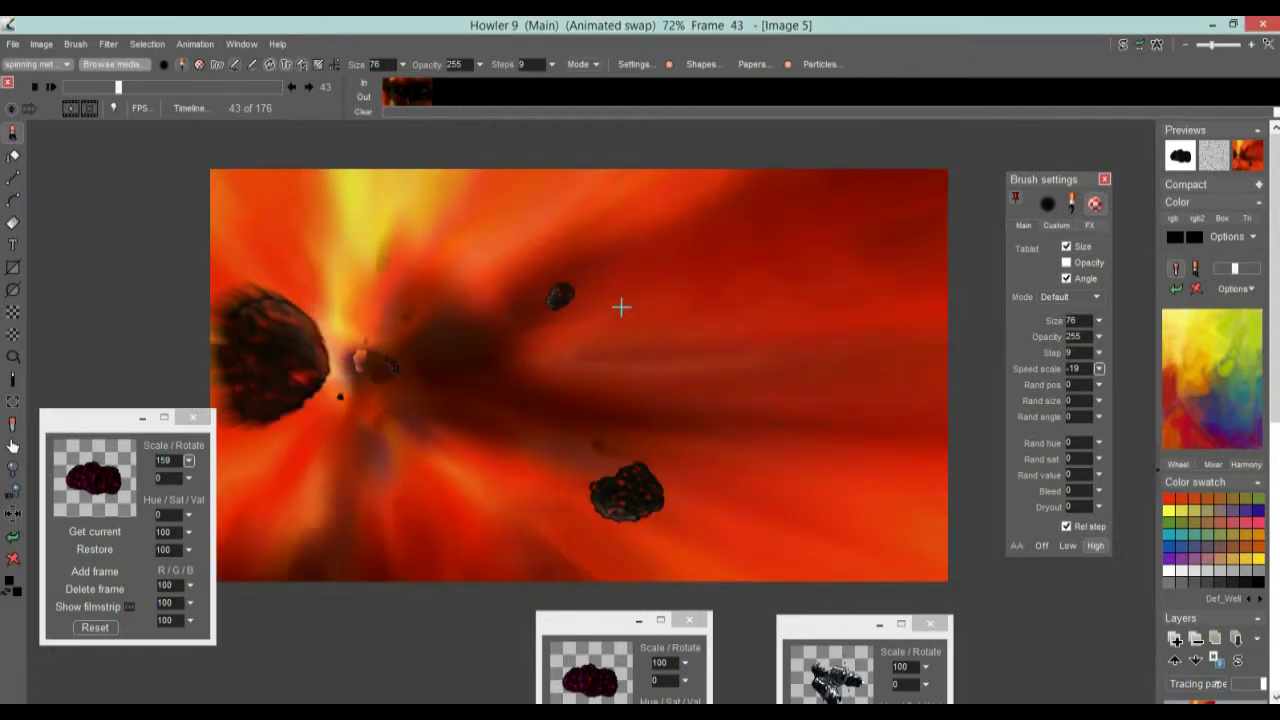
Go back to frame 0, open the timeline editor, and select the Dark vision filter
drag(119, 87, 66, 88)
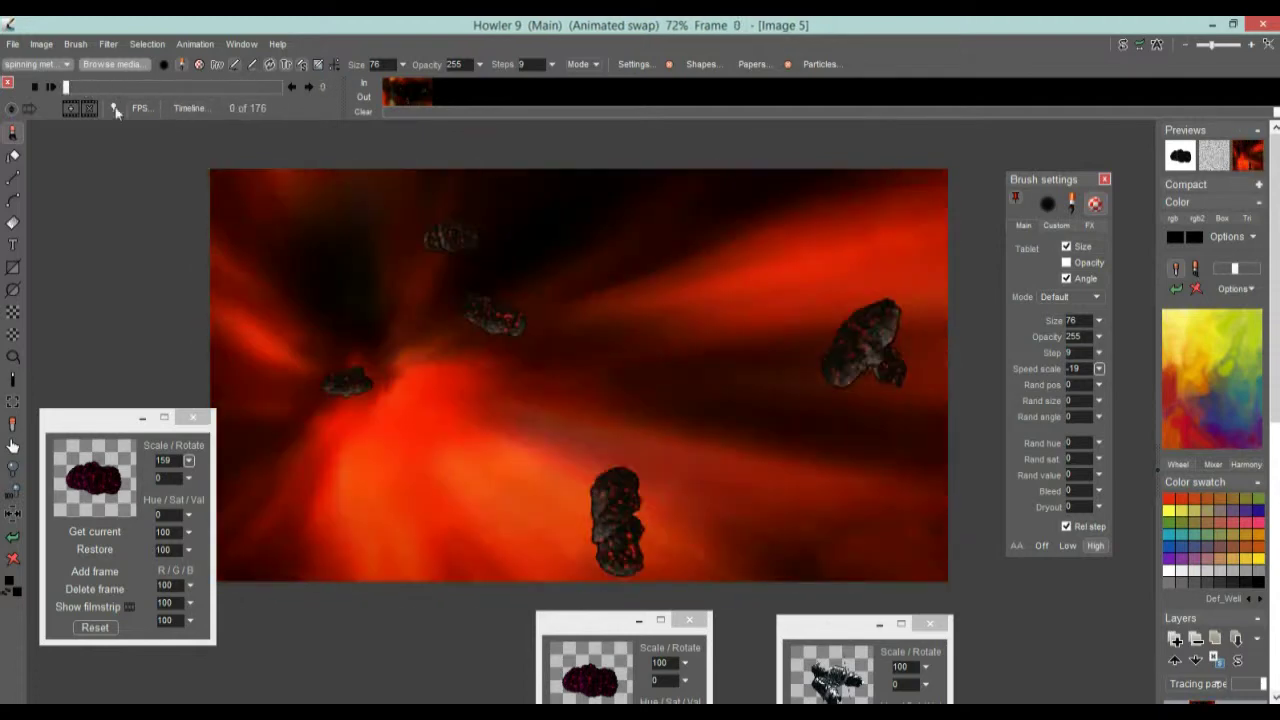
click(185, 108)
drag(200, 140, 86, 152)
click(97, 182)
click(327, 365)
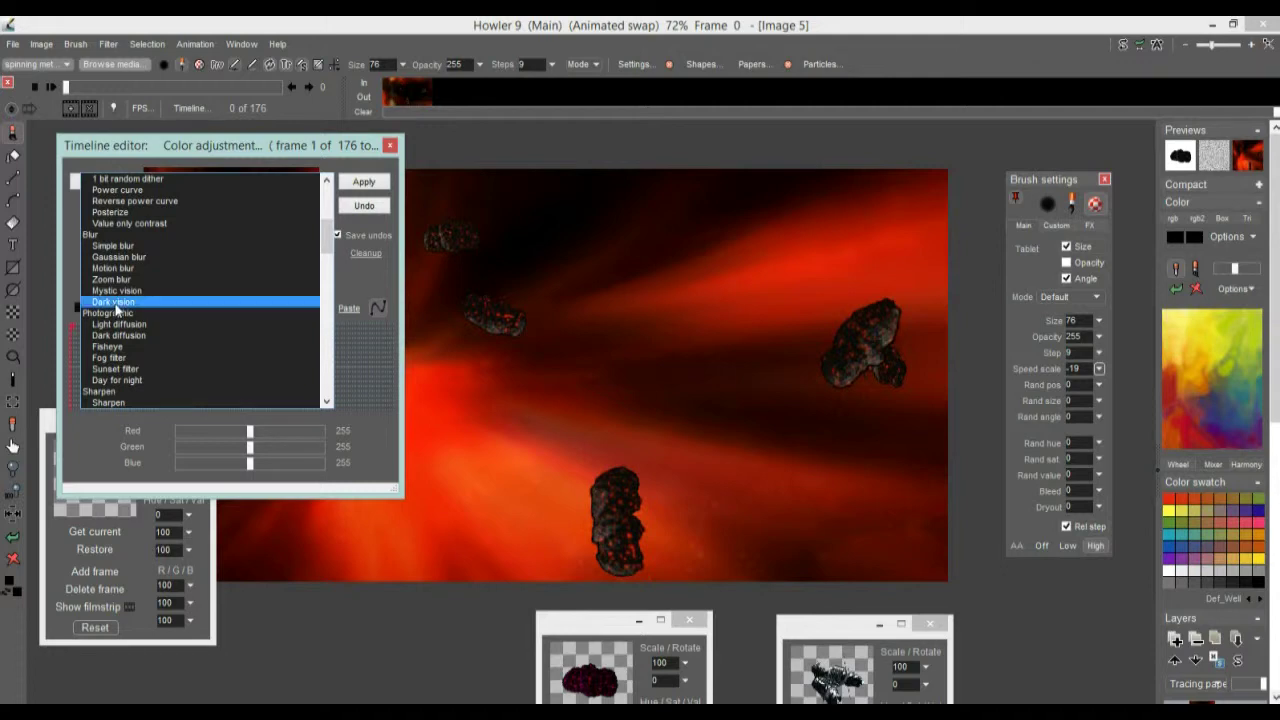
click(115, 302)
drag(221, 150, 170, 190)
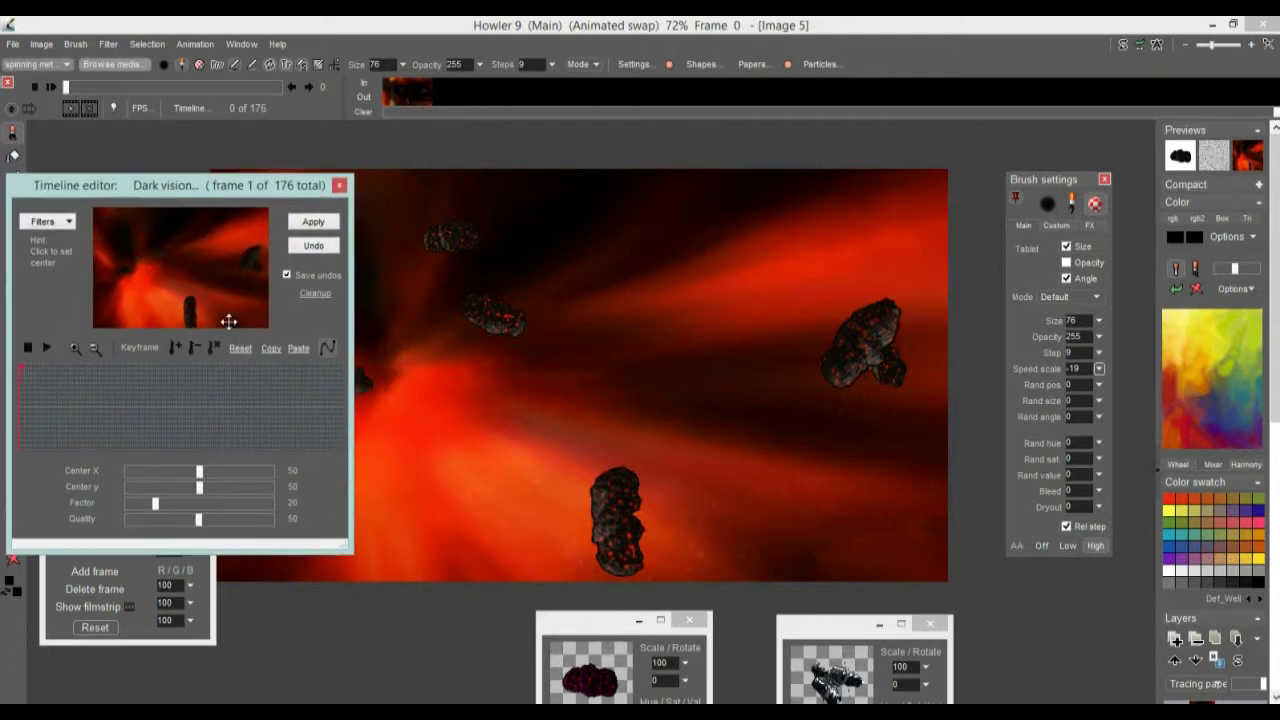
Switch the timeline filter to Light diffusion, set its radius to 32, and apply it to the whole animation
click(57, 224)
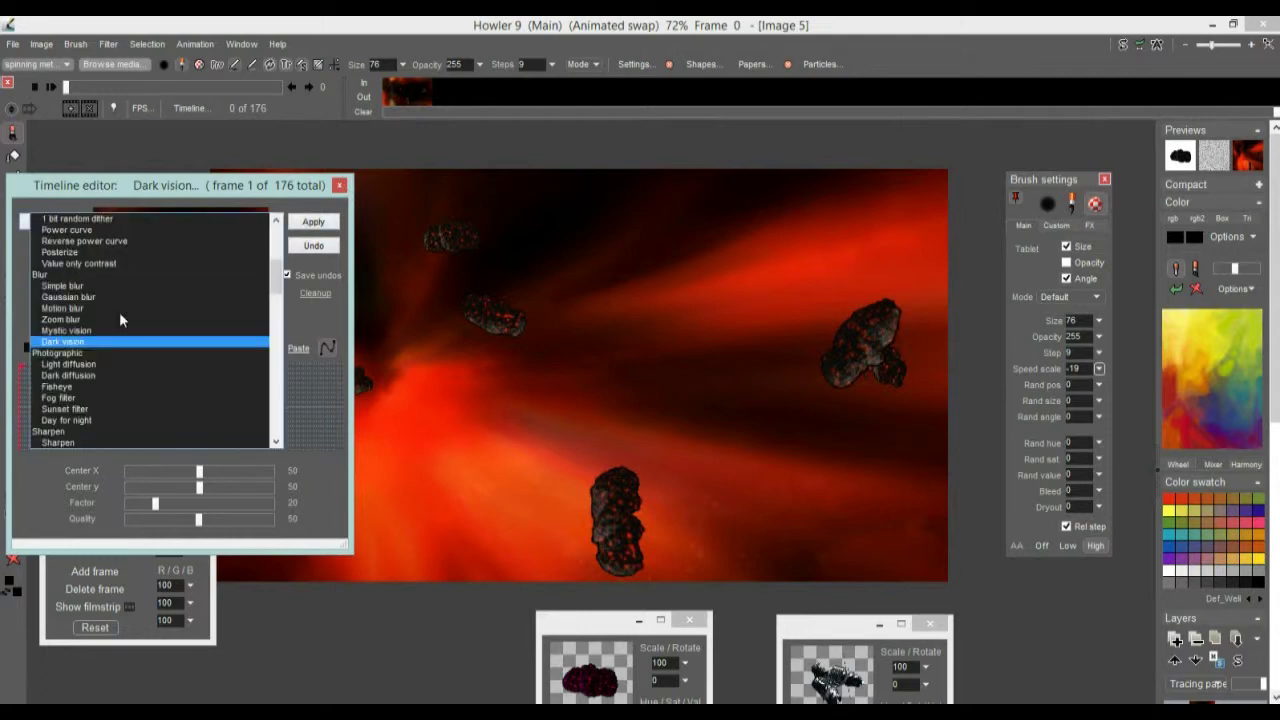
click(68, 364)
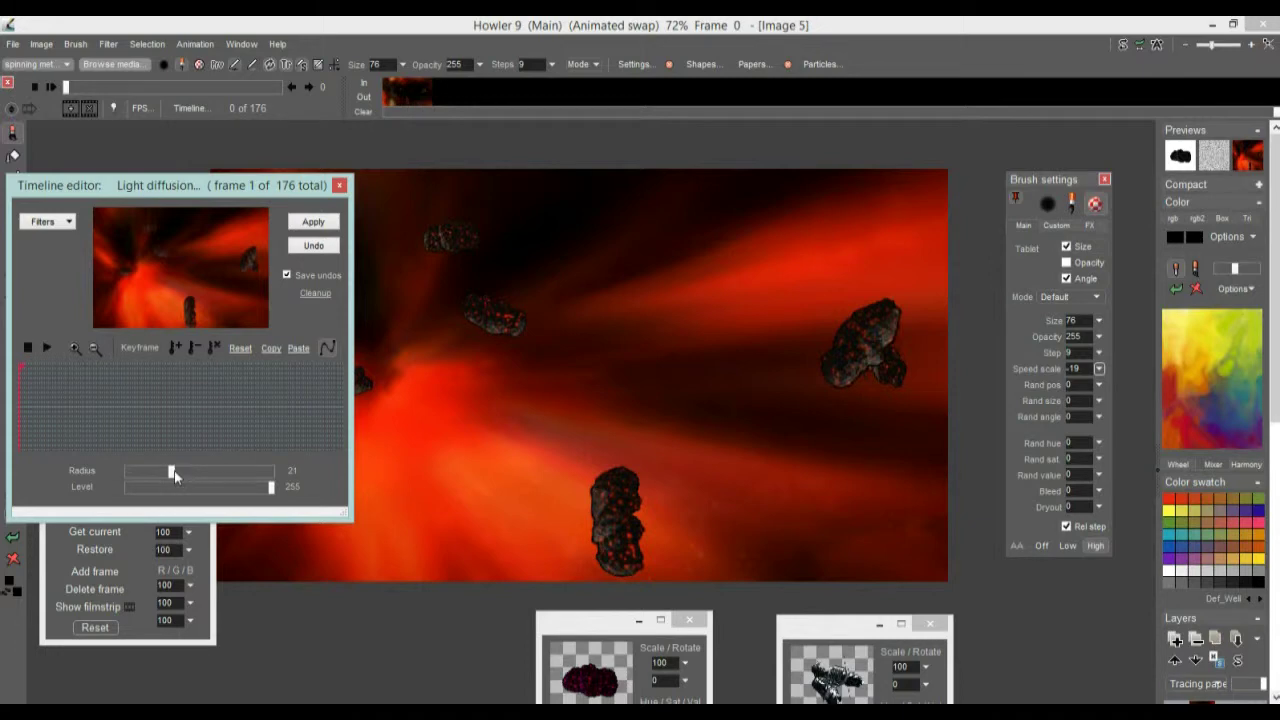
drag(208, 475, 296, 486)
click(313, 222)
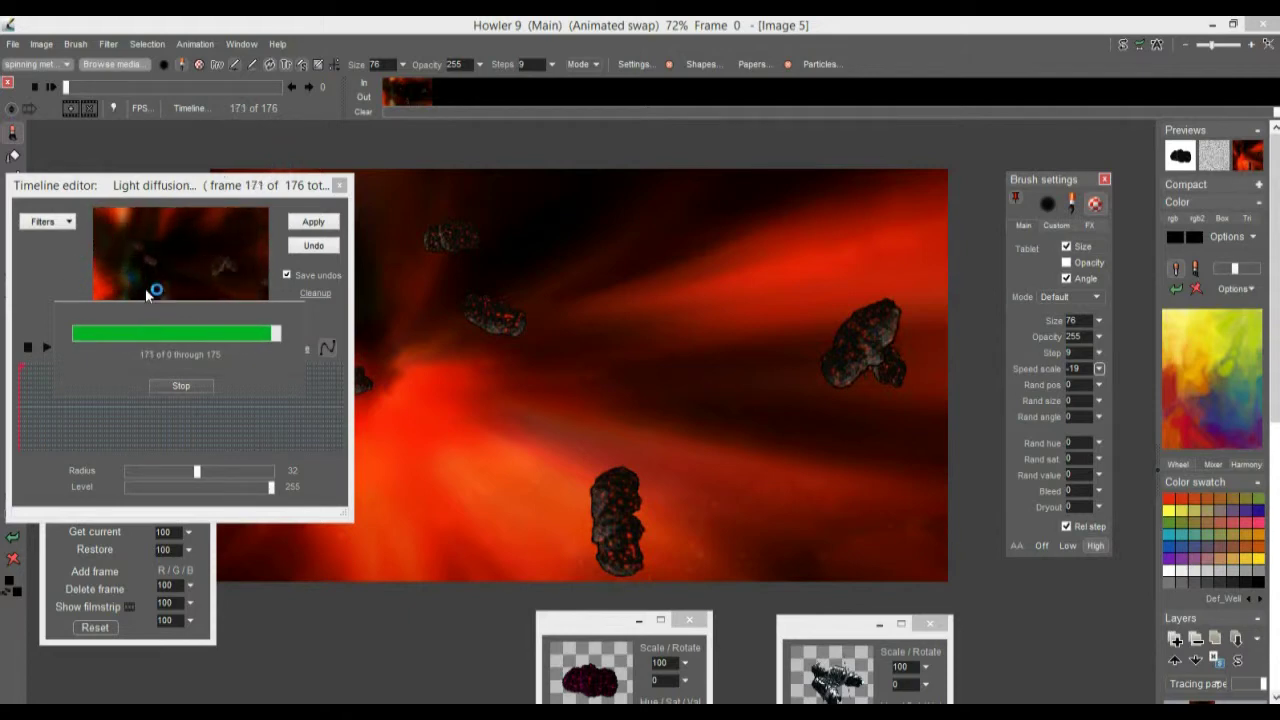
Switch the timeline filter to Dark vision, centre it on the flare at frame 101, and set factor to 47 and quality to 100
click(45, 221)
click(64, 342)
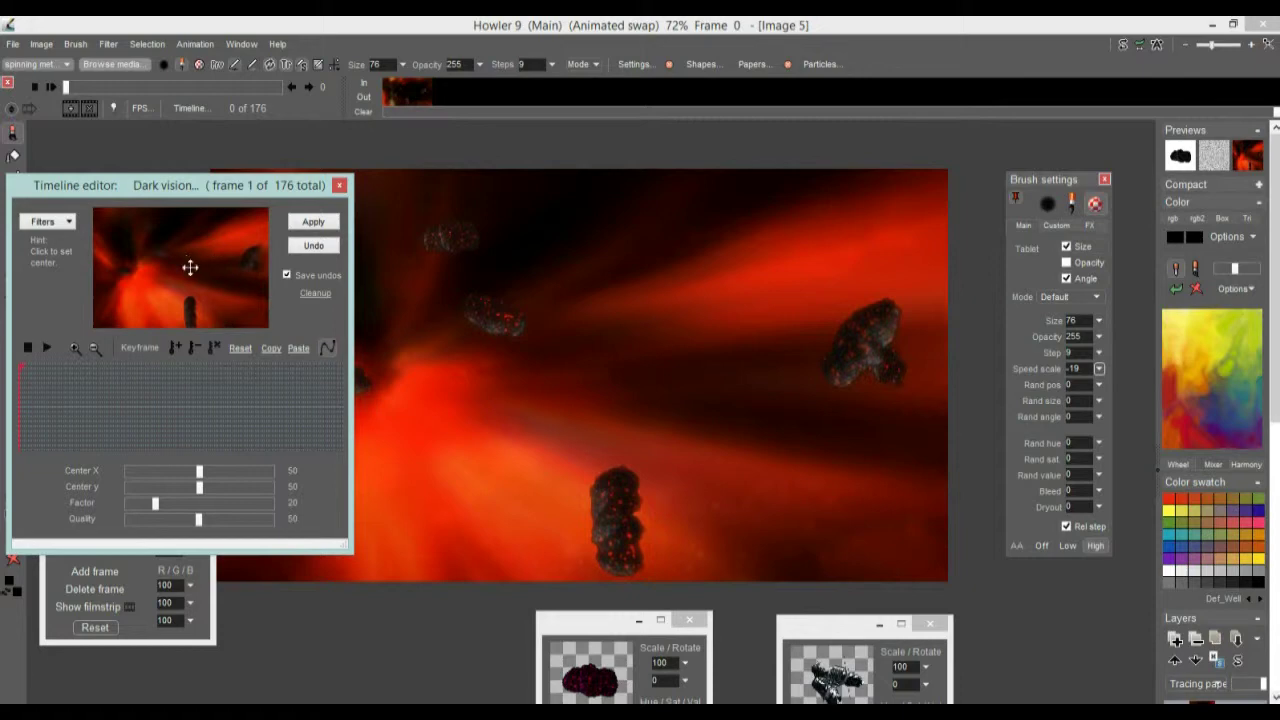
mouse_move(154, 270)
mouse_down()
mouse_move(126, 266)
mouse_move(135, 271)
mouse_up()
mouse_move(142, 413)
mouse_down()
mouse_move(224, 420)
mouse_move(208, 417)
mouse_move(221, 412)
mouse_move(208, 401)
mouse_move(186, 406)
mouse_move(208, 406)
mouse_up()
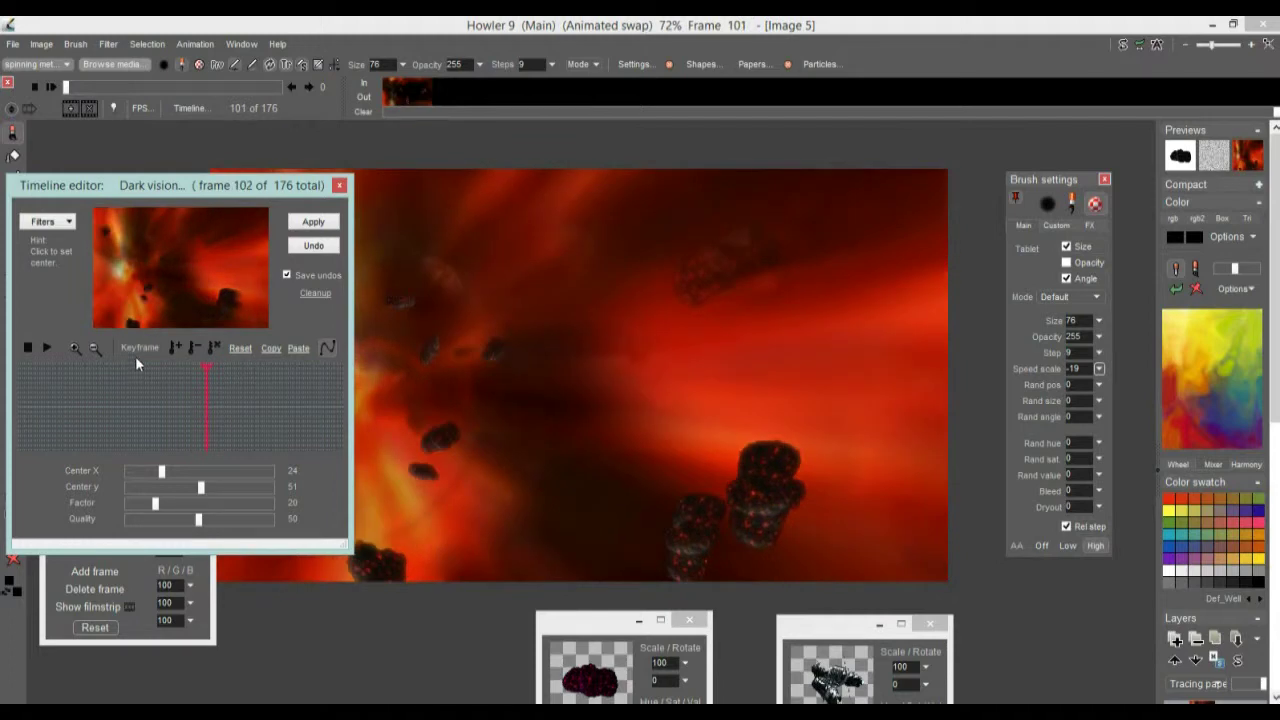
drag(124, 266, 116, 265)
mouse_move(190, 508)
mouse_down()
mouse_move(226, 506)
mouse_move(196, 505)
mouse_up()
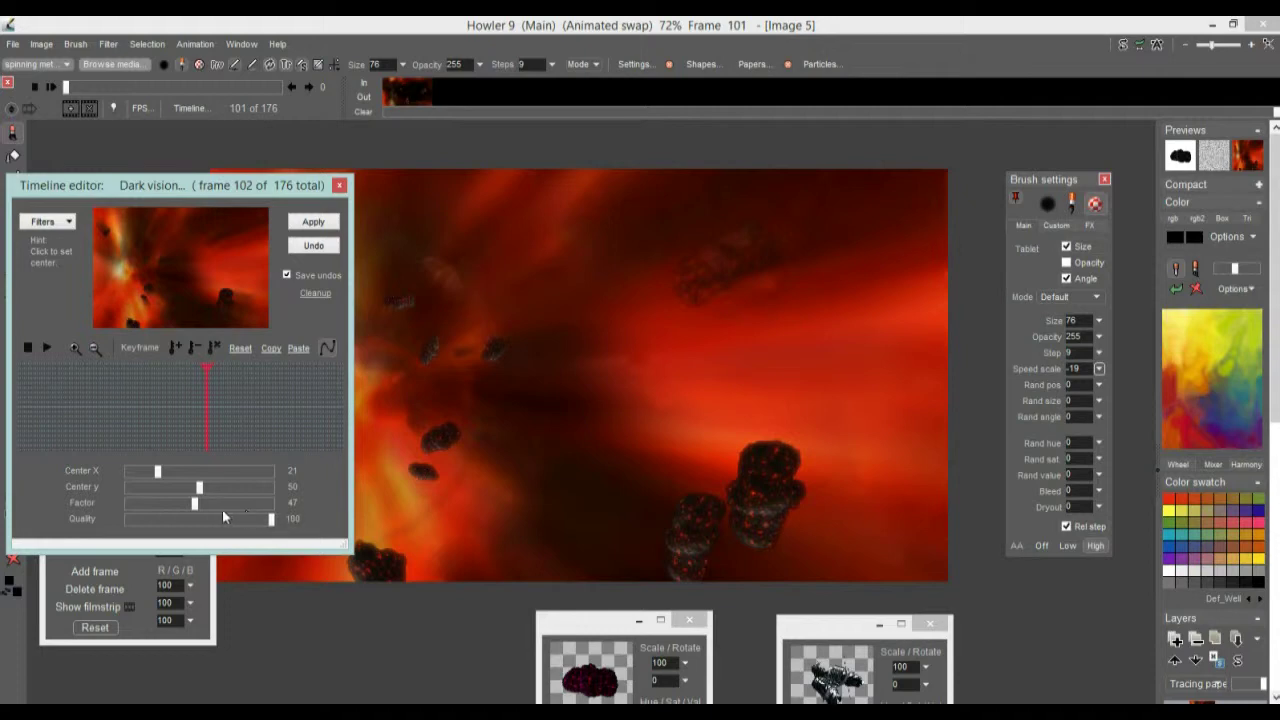
Refine the Dark vision centre to 17, 50 and the factor to 59, and apply the filter to the whole animation
mouse_move(170, 506)
mouse_down()
mouse_move(155, 506)
mouse_move(215, 502)
mouse_move(151, 505)
mouse_up()
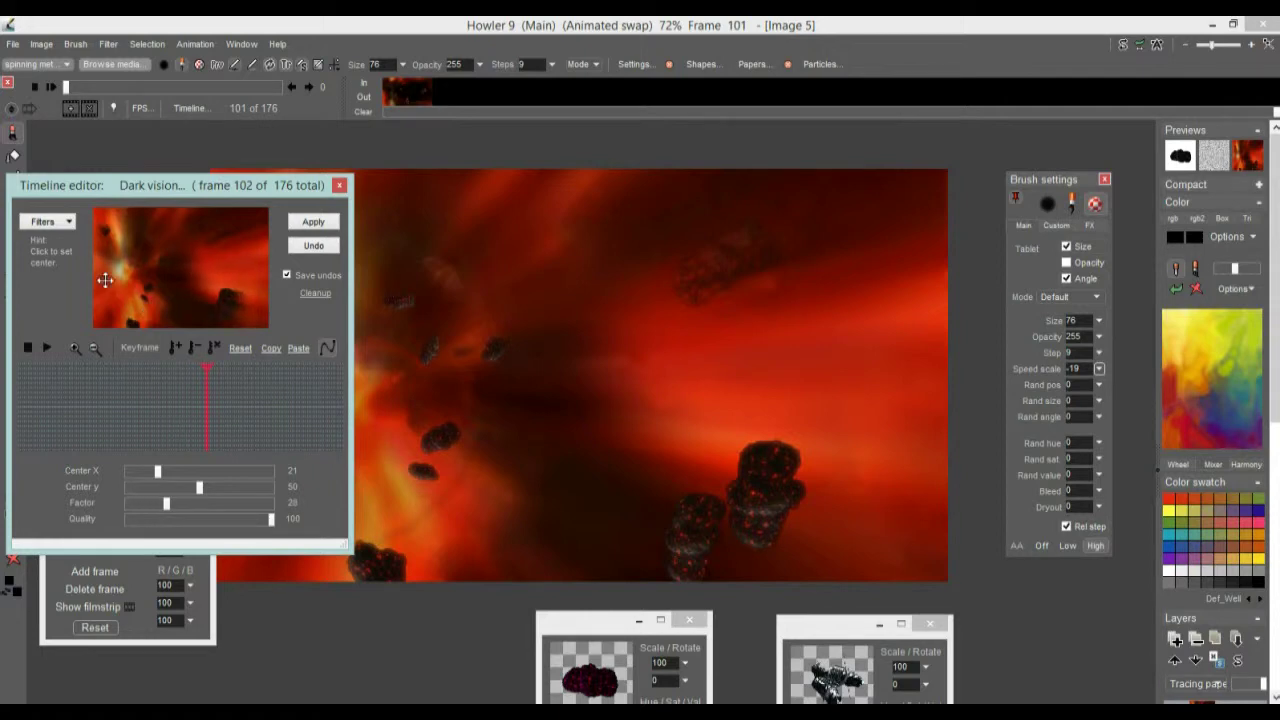
mouse_move(121, 287)
mouse_down()
mouse_move(140, 226)
mouse_move(115, 215)
mouse_move(178, 277)
mouse_move(120, 263)
mouse_up()
click(82, 396)
drag(83, 398, 208, 404)
drag(183, 502, 222, 508)
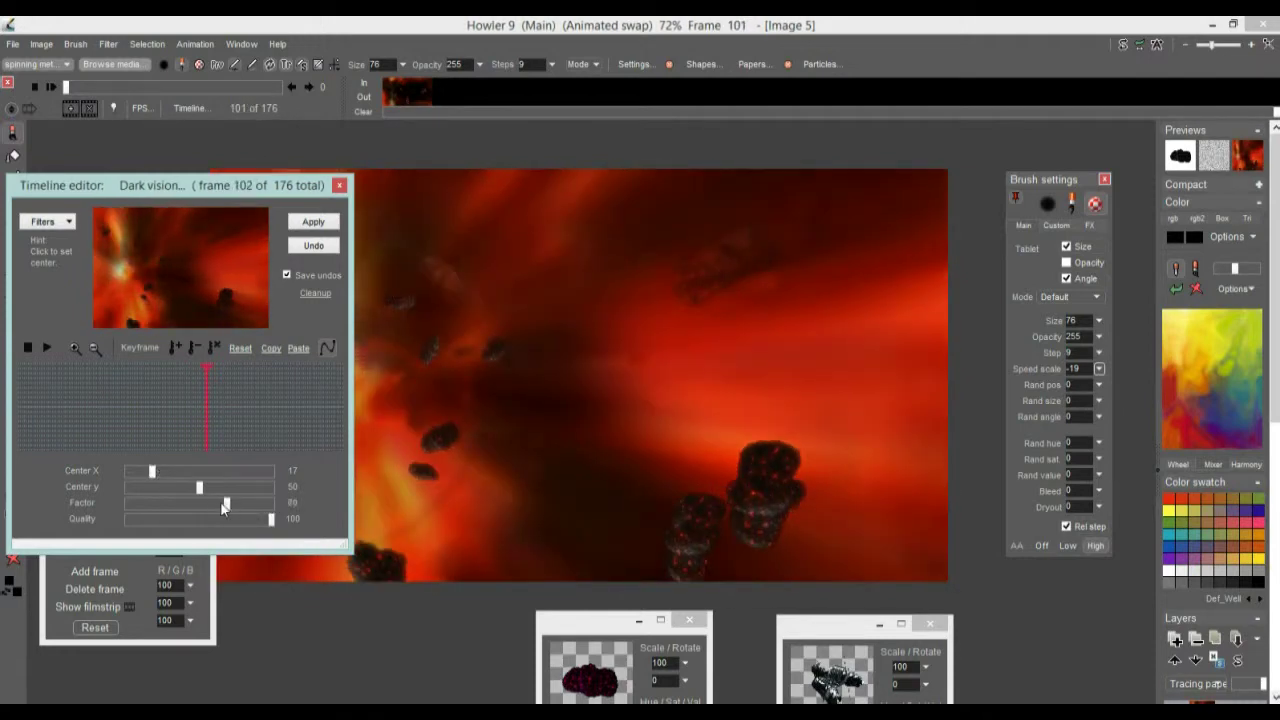
click(329, 224)
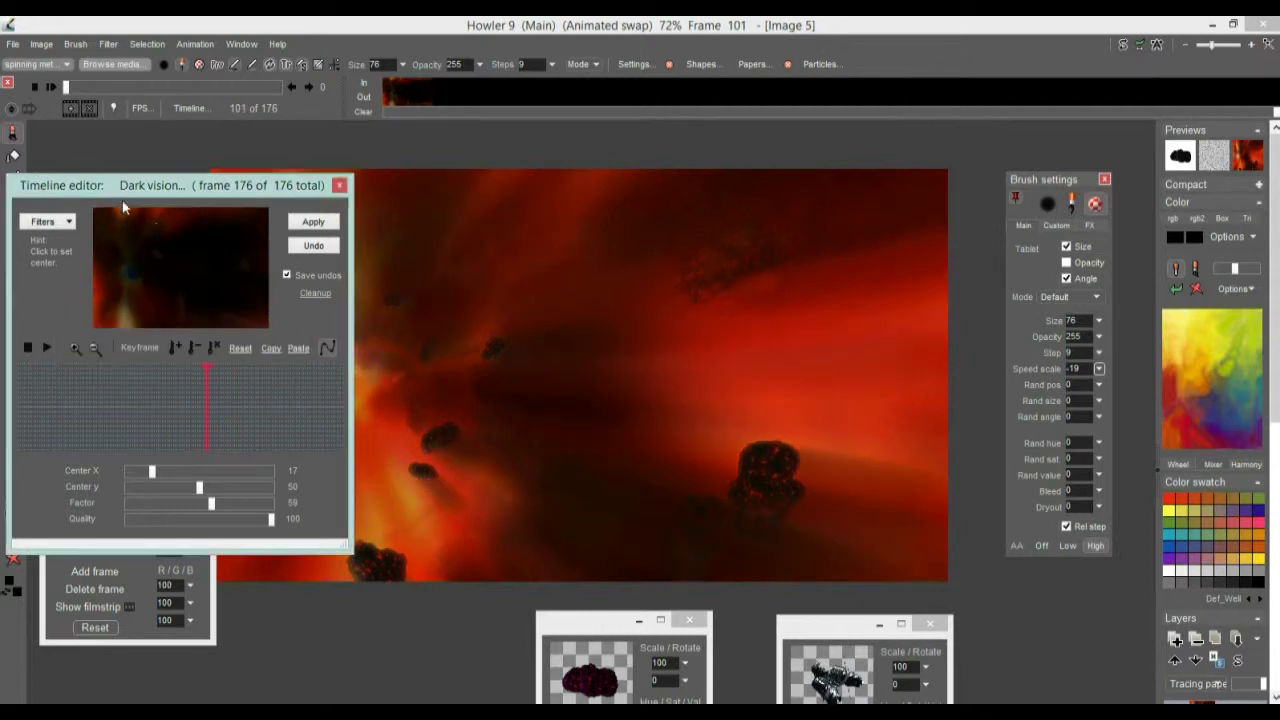
Apply an image adjustment to all frames of the animation, and close the timeline editor
click(40, 45)
click(170, 474)
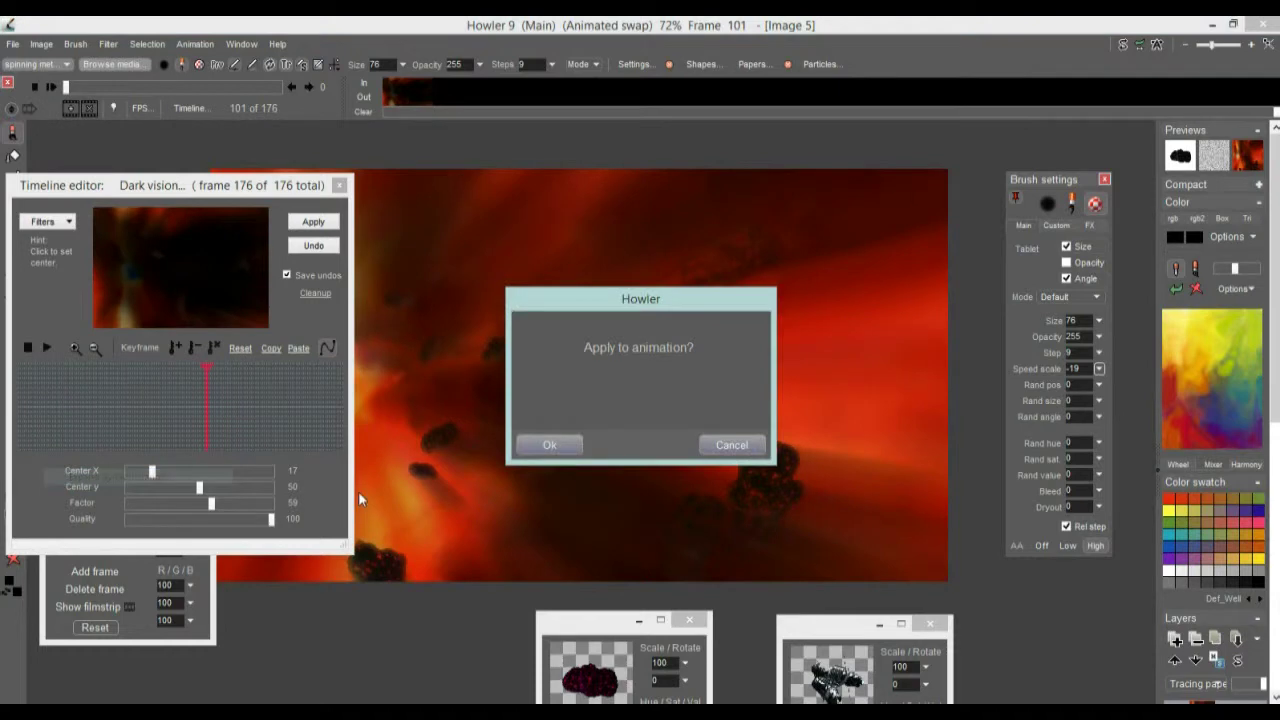
click(547, 443)
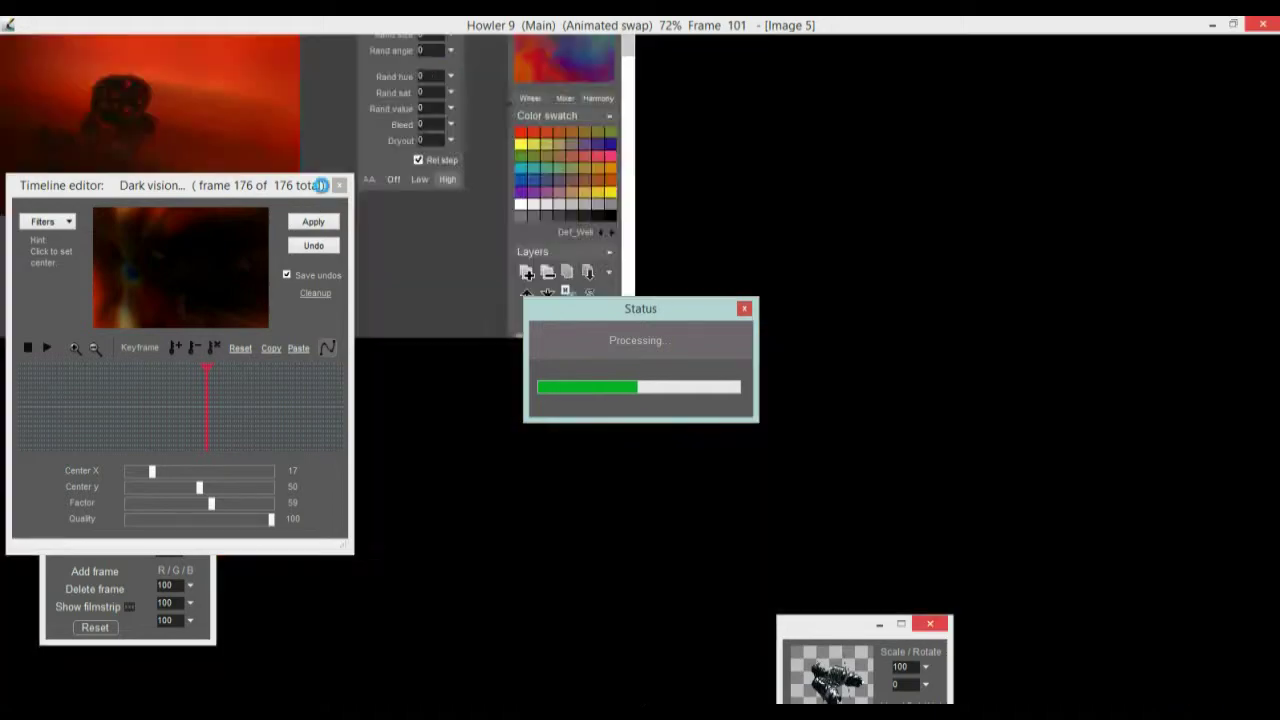
click(340, 186)
click(230, 425)
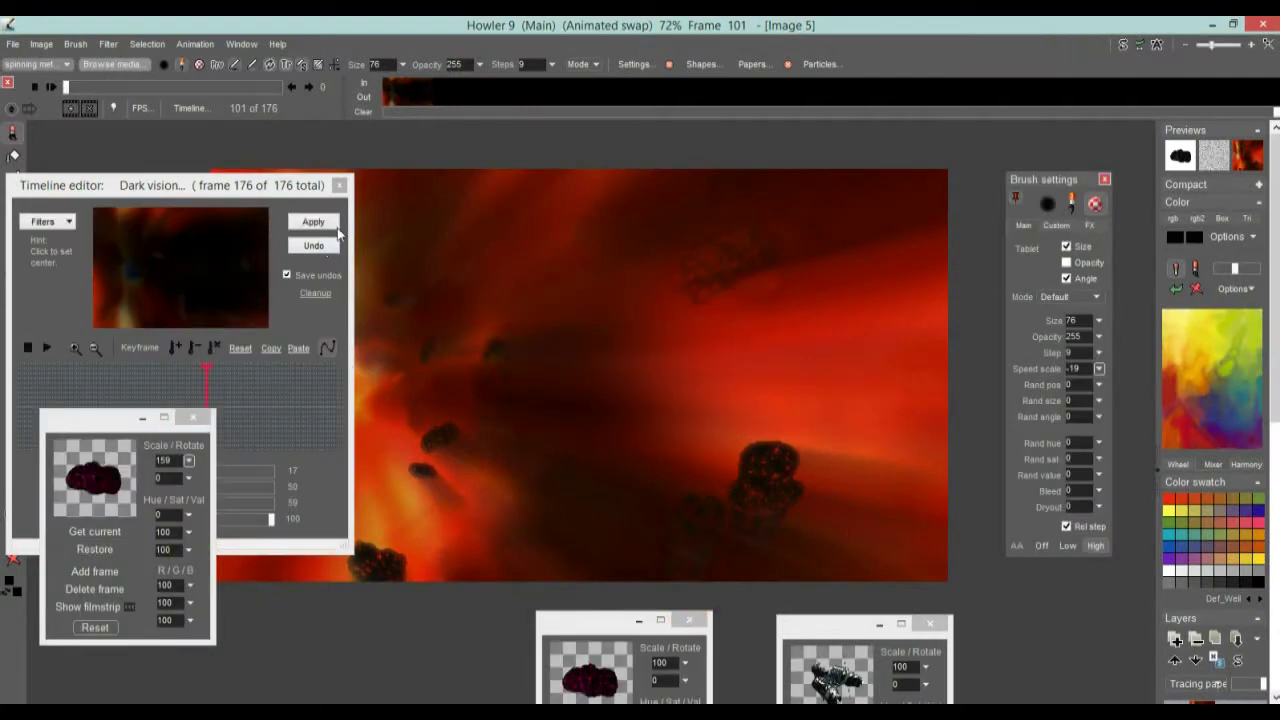
click(341, 187)
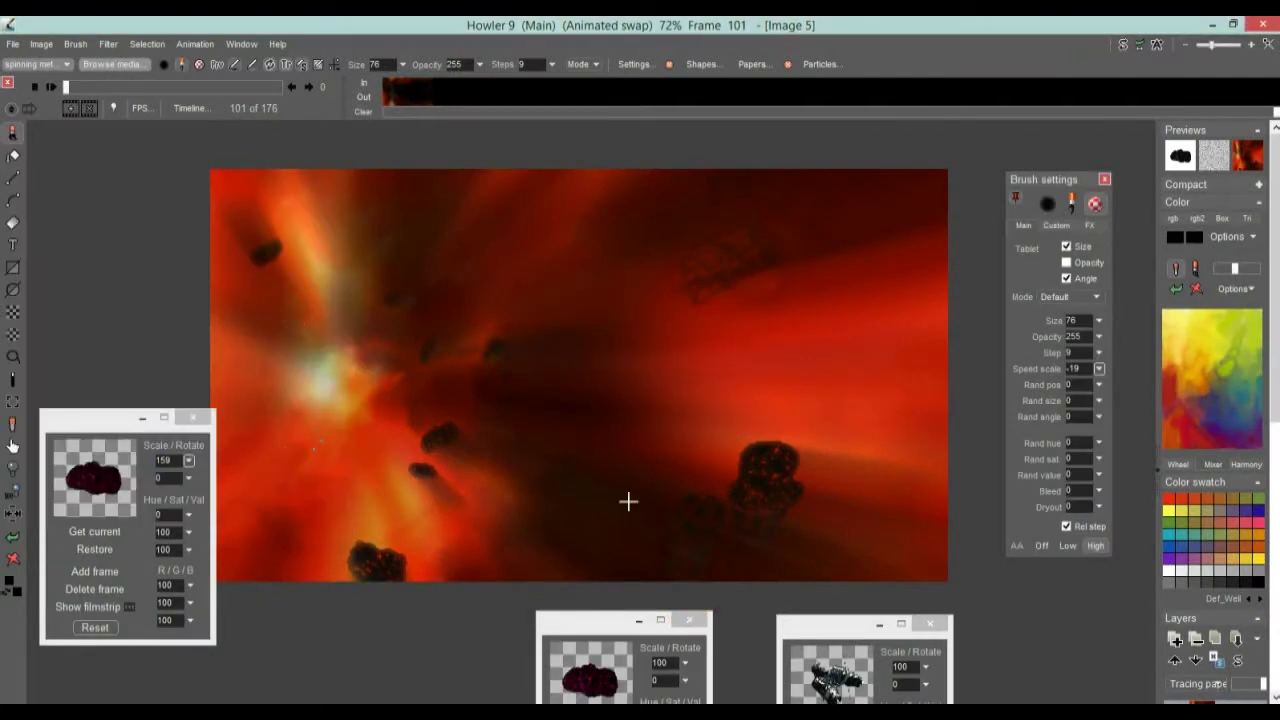
Move to frame 108 of the animation and pick the starship as the current brush
scroll(463, 390, up, 2)
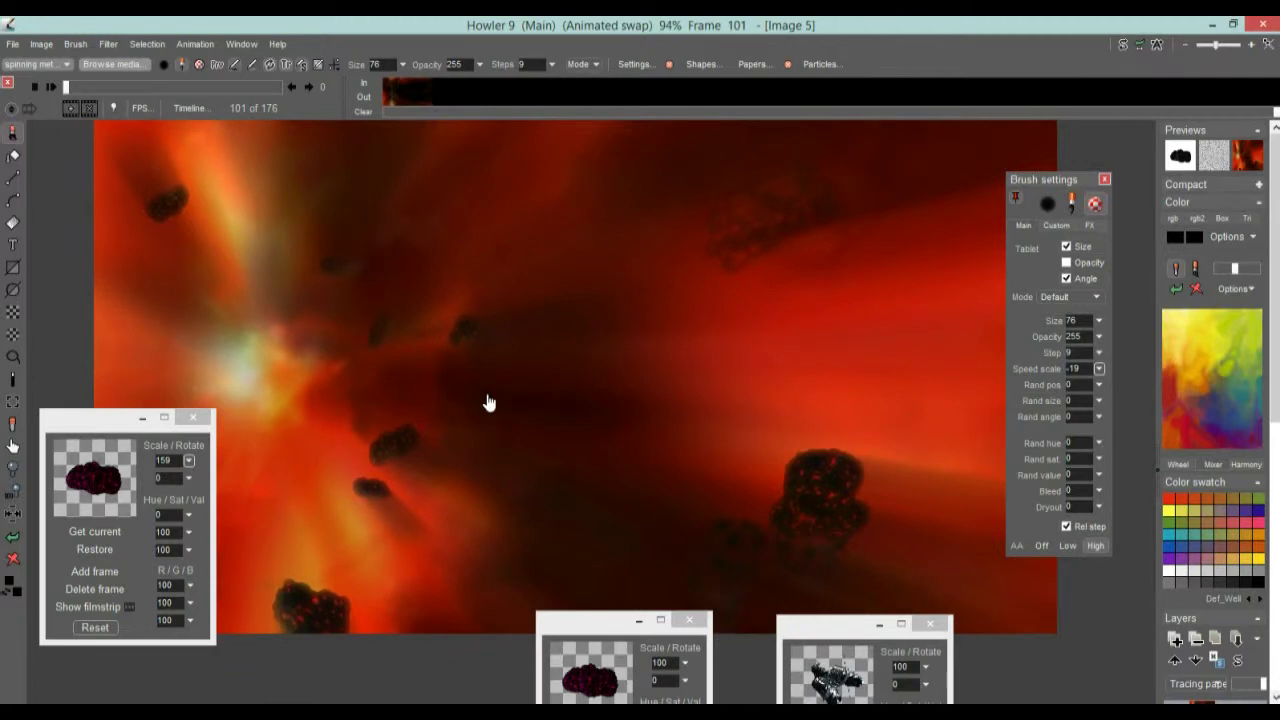
drag(83, 88, 200, 95)
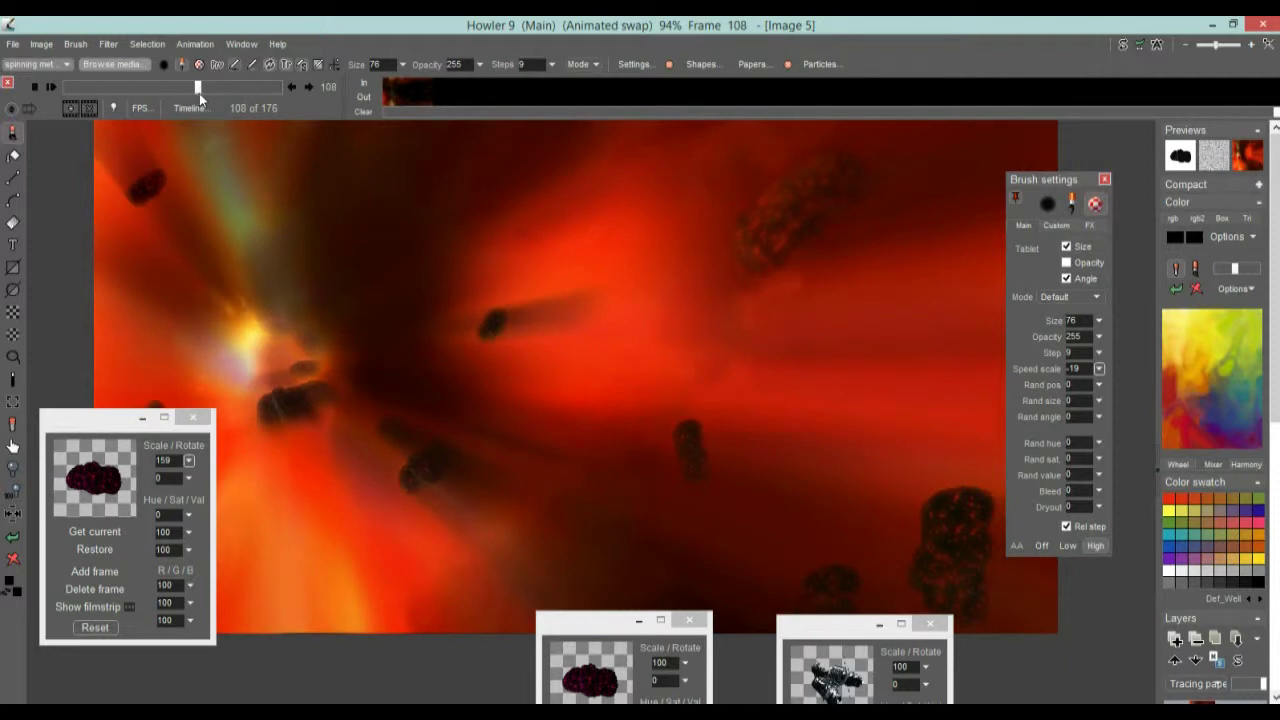
click(828, 674)
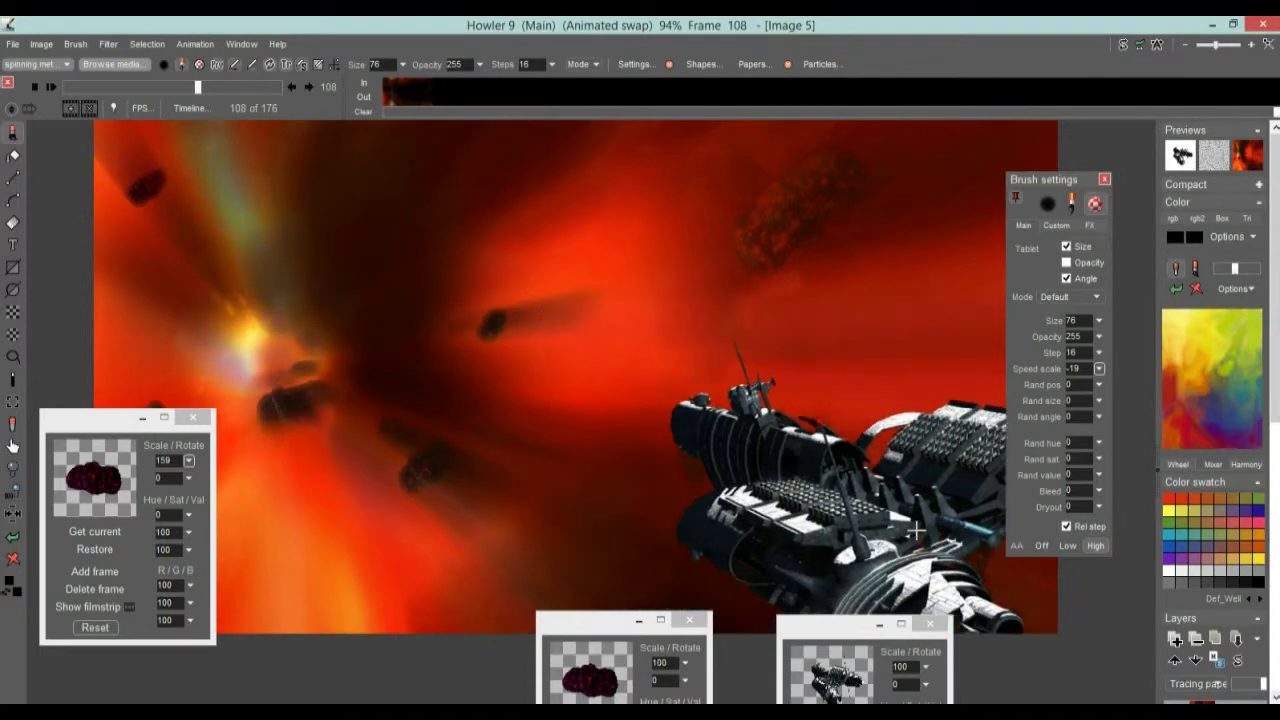
Try painting the starship across the nebula on frame 108, and undo the strokes
mouse_move(745, 540)
mouse_down()
mouse_move(640, 400)
mouse_move(260, 250)
mouse_up()
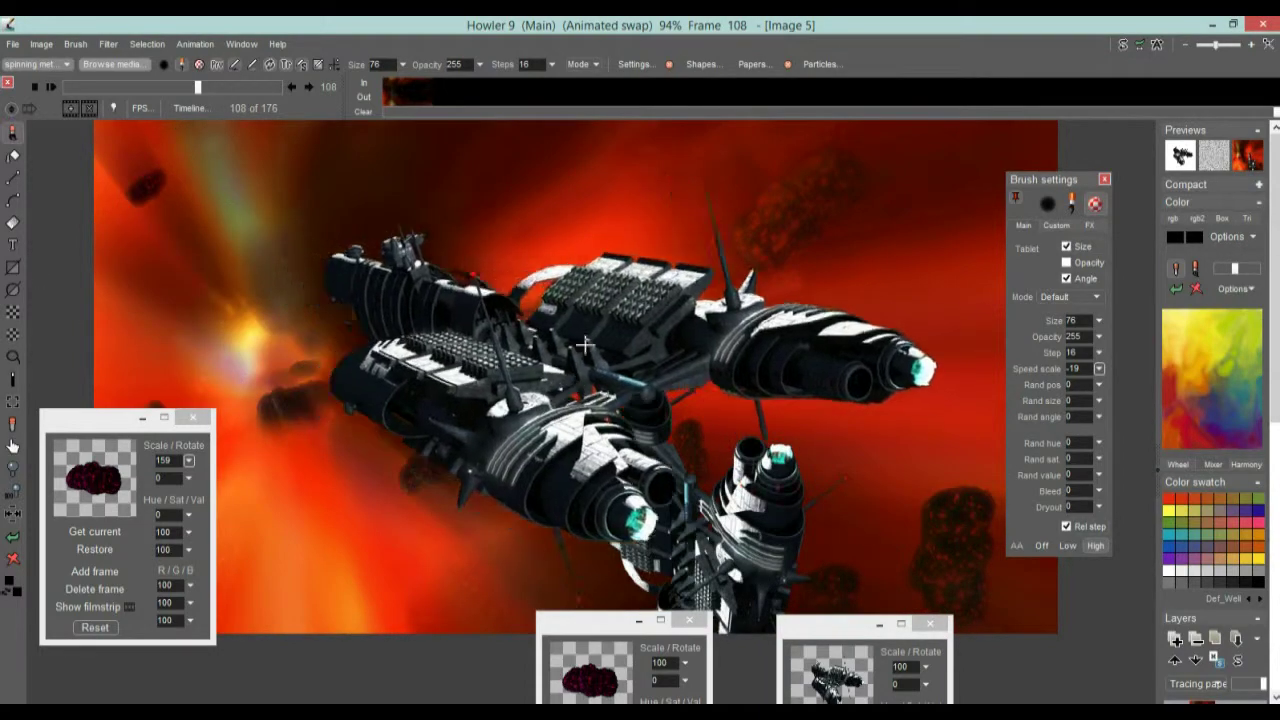
drag(550, 130, 320, 215)
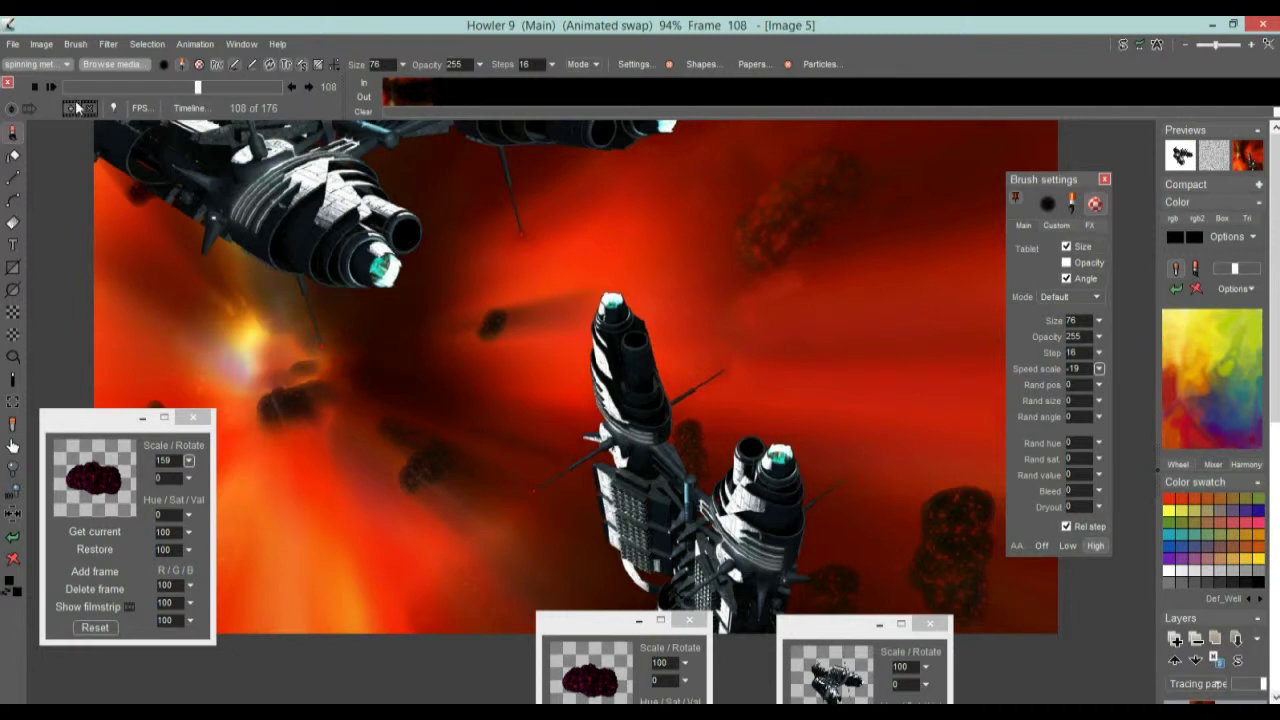
click(13, 537)
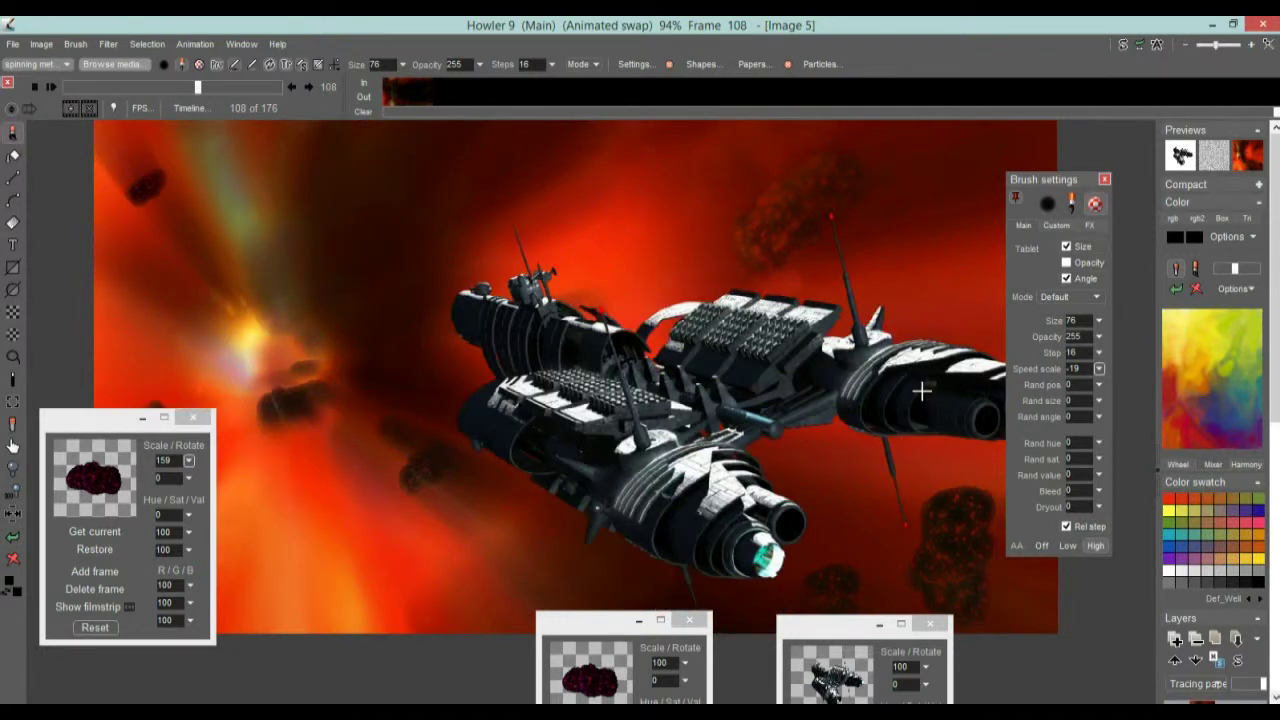
click(13, 537)
click(13, 537)
Set the starship brush's speed scale to 0 and its size to 100
click(1098, 368)
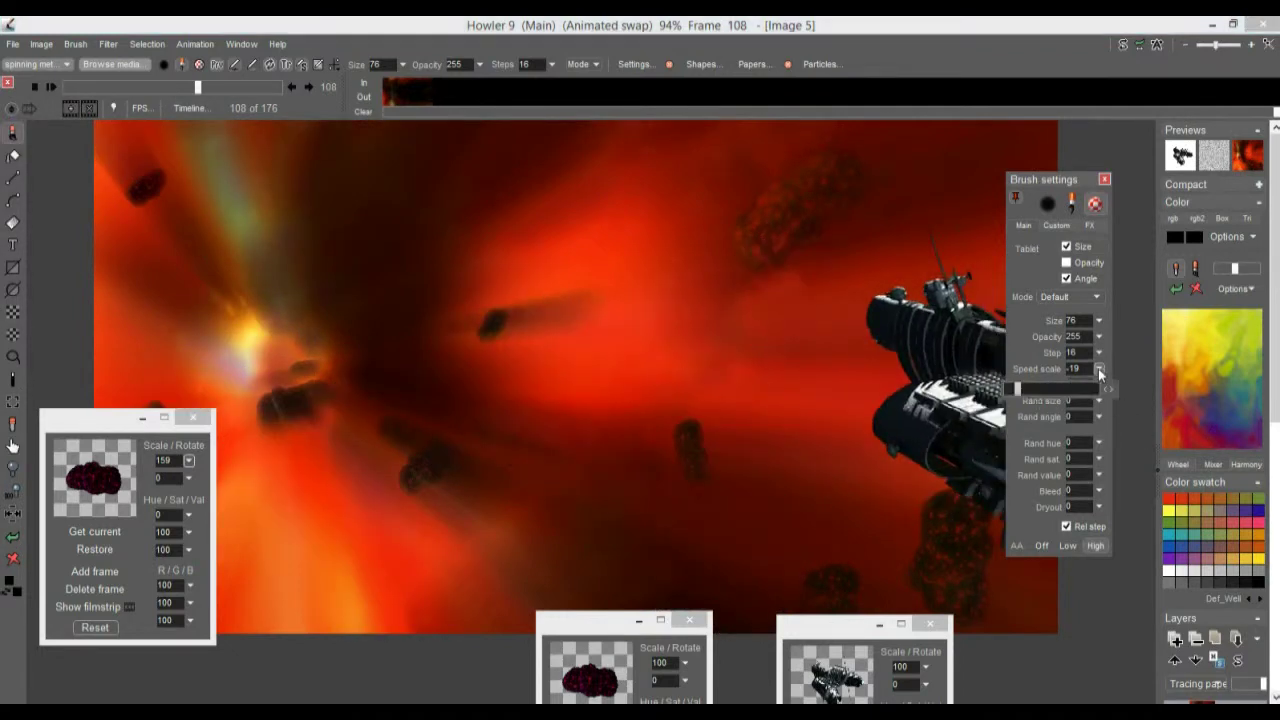
drag(1063, 388, 1058, 398)
click(1099, 369)
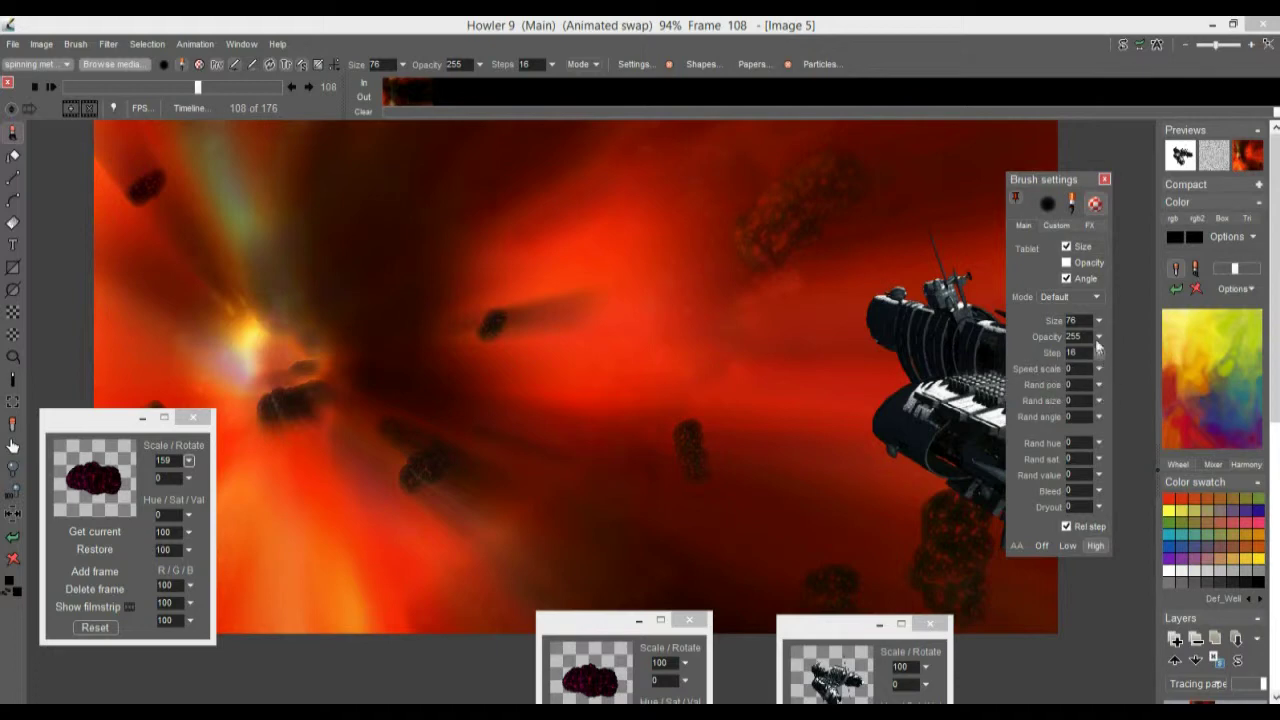
click(1099, 321)
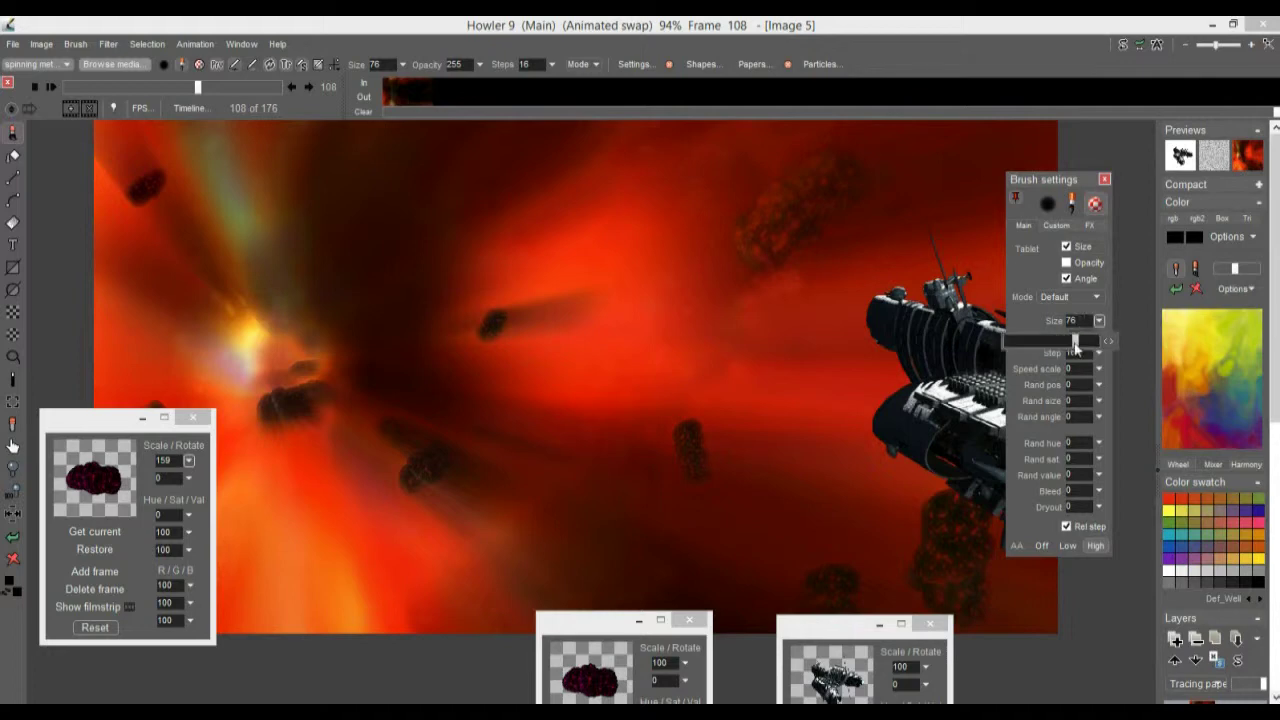
drag(1075, 345, 1101, 343)
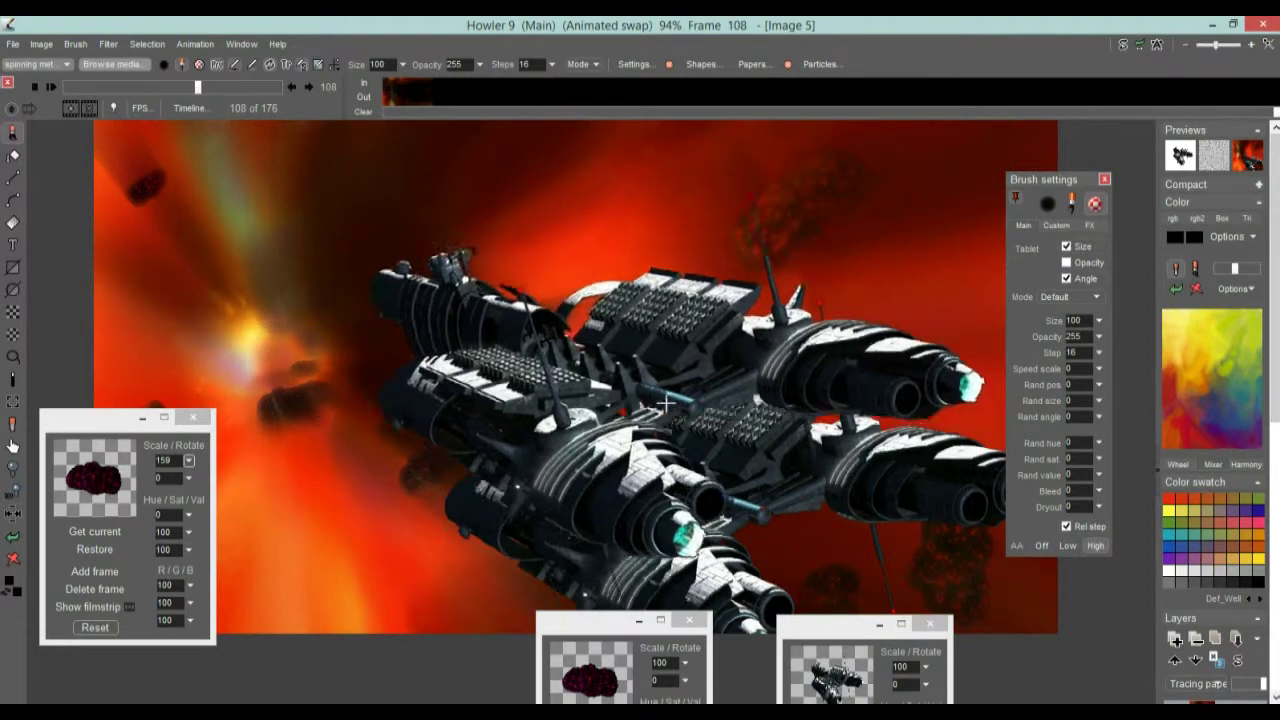
Check the full-size starship stamp on frame 108 against the neighbouring frames, and undo it
scroll(664, 402, down, 2)
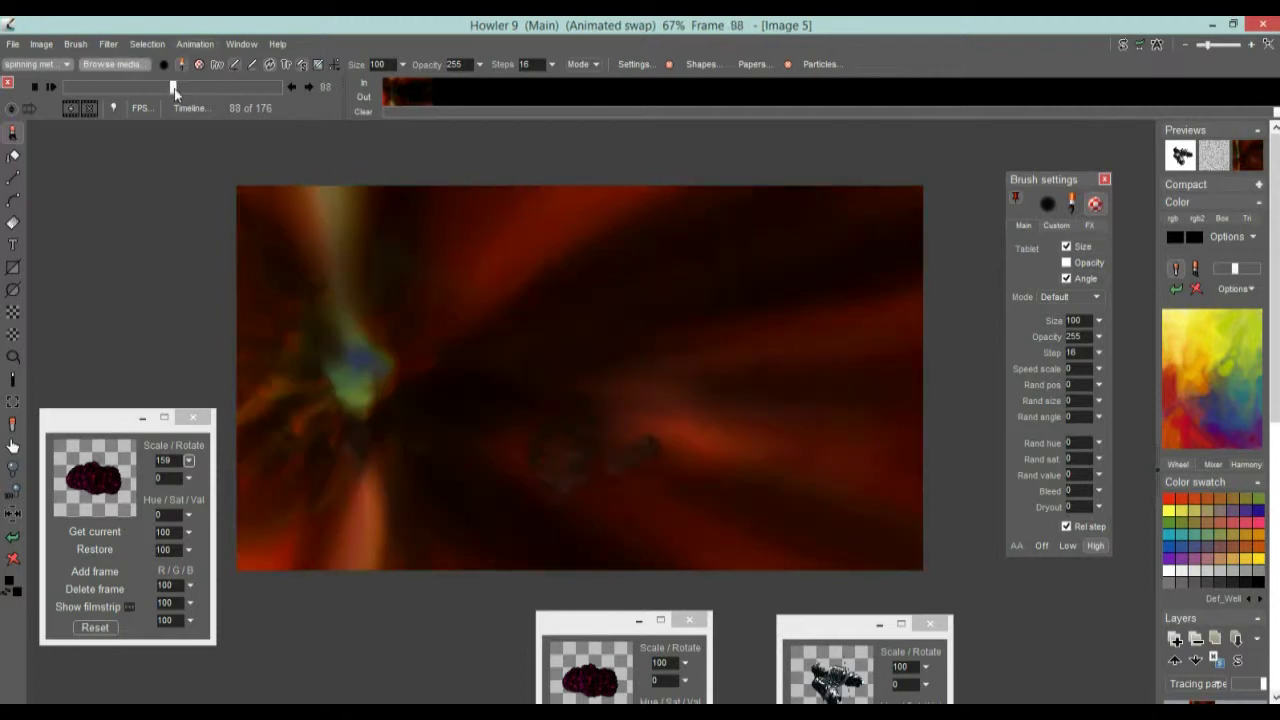
drag(237, 90, 199, 89)
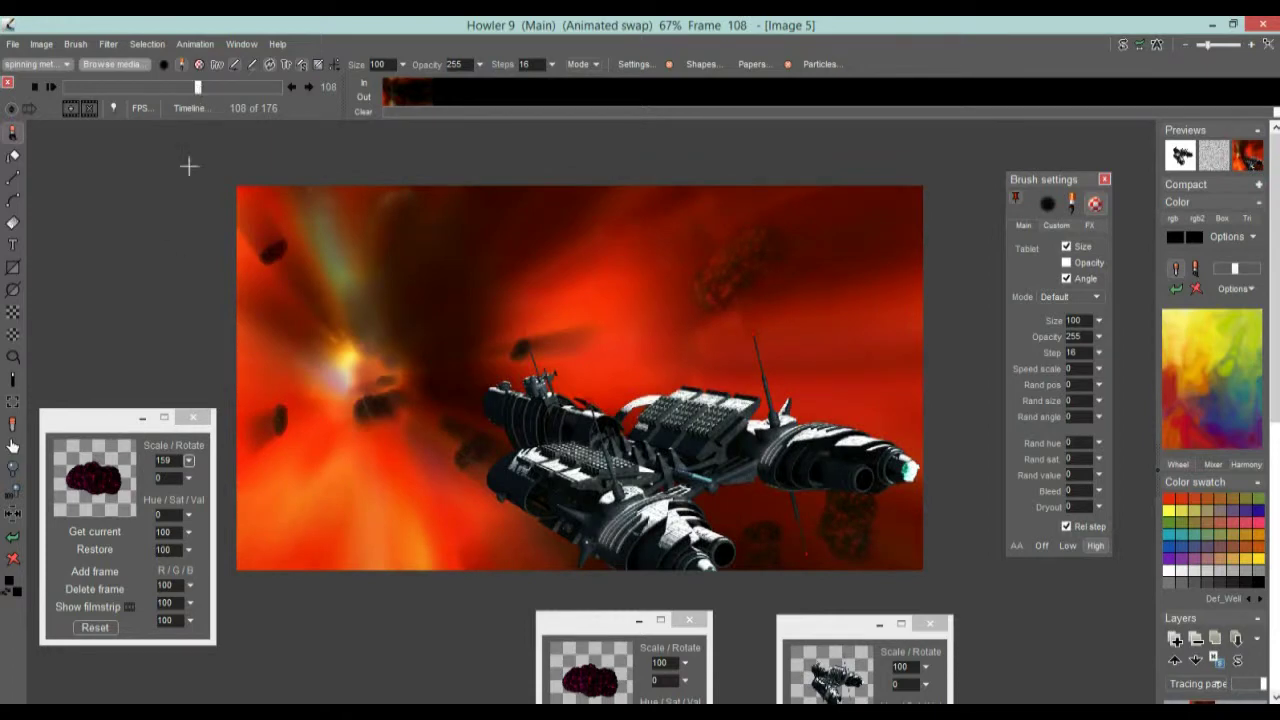
click(12, 541)
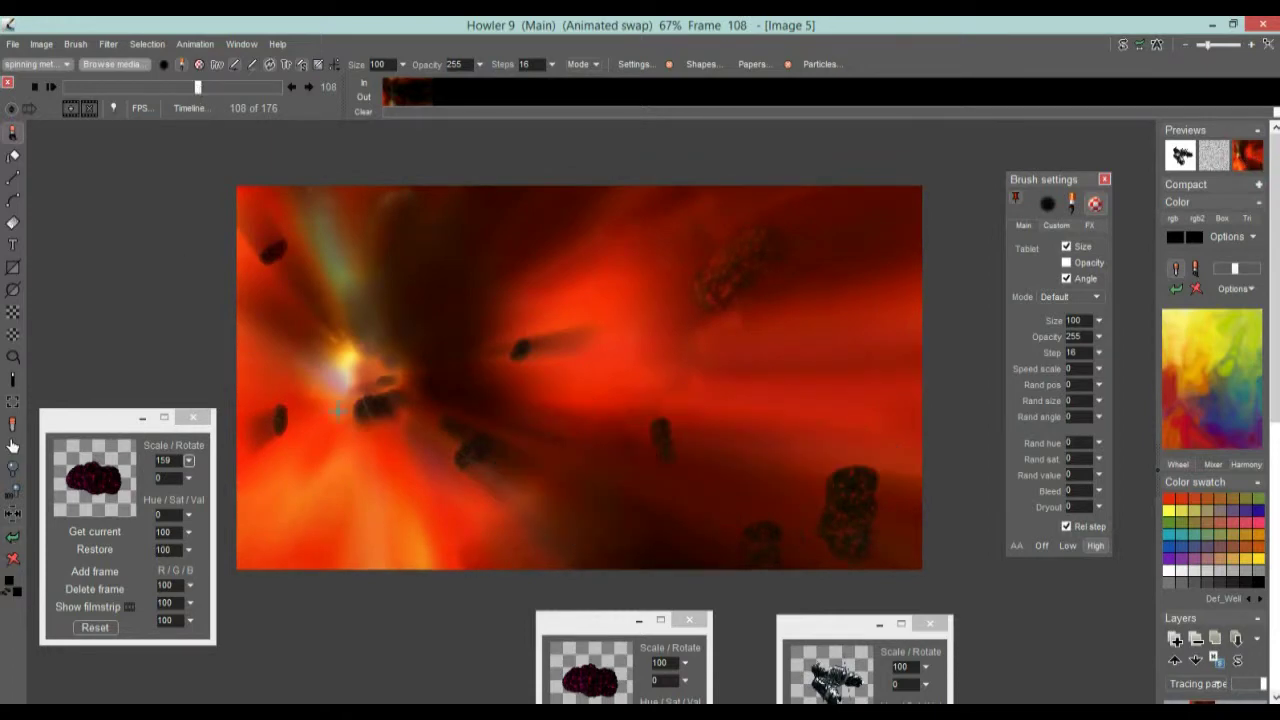
Scrub through the animation around frame 108 to review the meteors, and move to frame 18
mouse_move(175, 88)
mouse_down()
mouse_move(247, 87)
mouse_move(124, 97)
mouse_move(198, 95)
mouse_up()
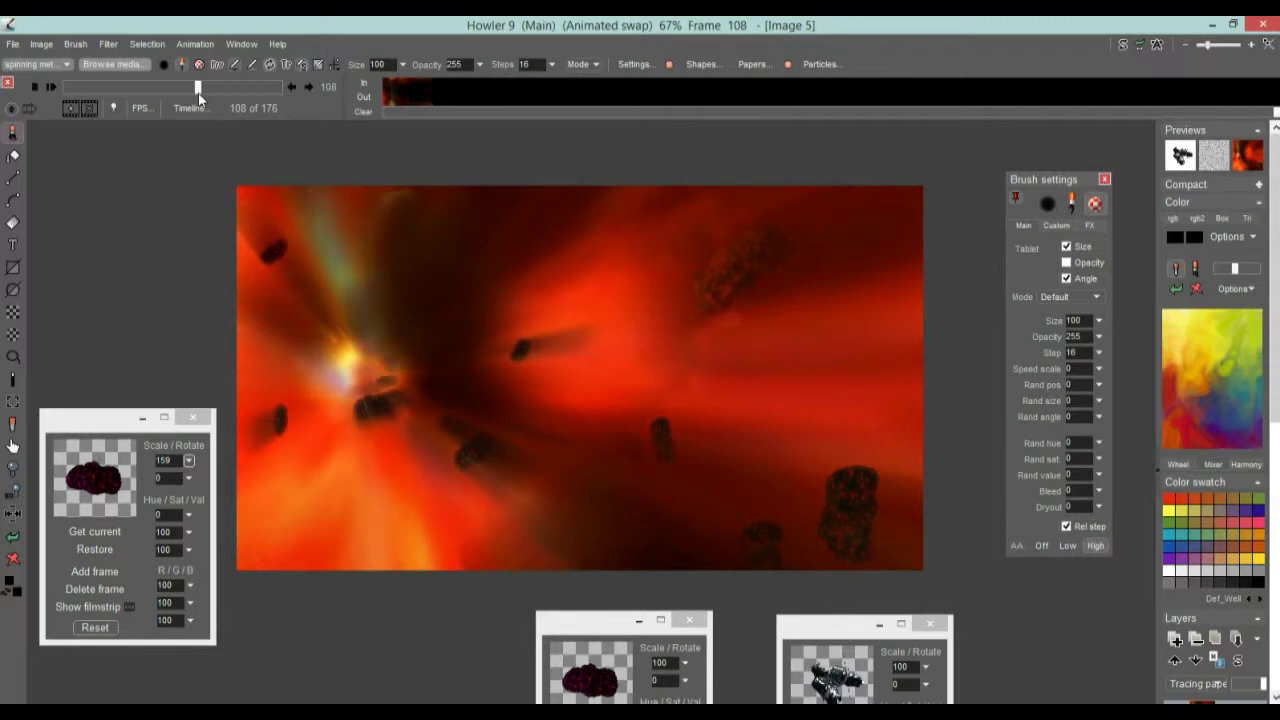
drag(199, 96, 198, 96)
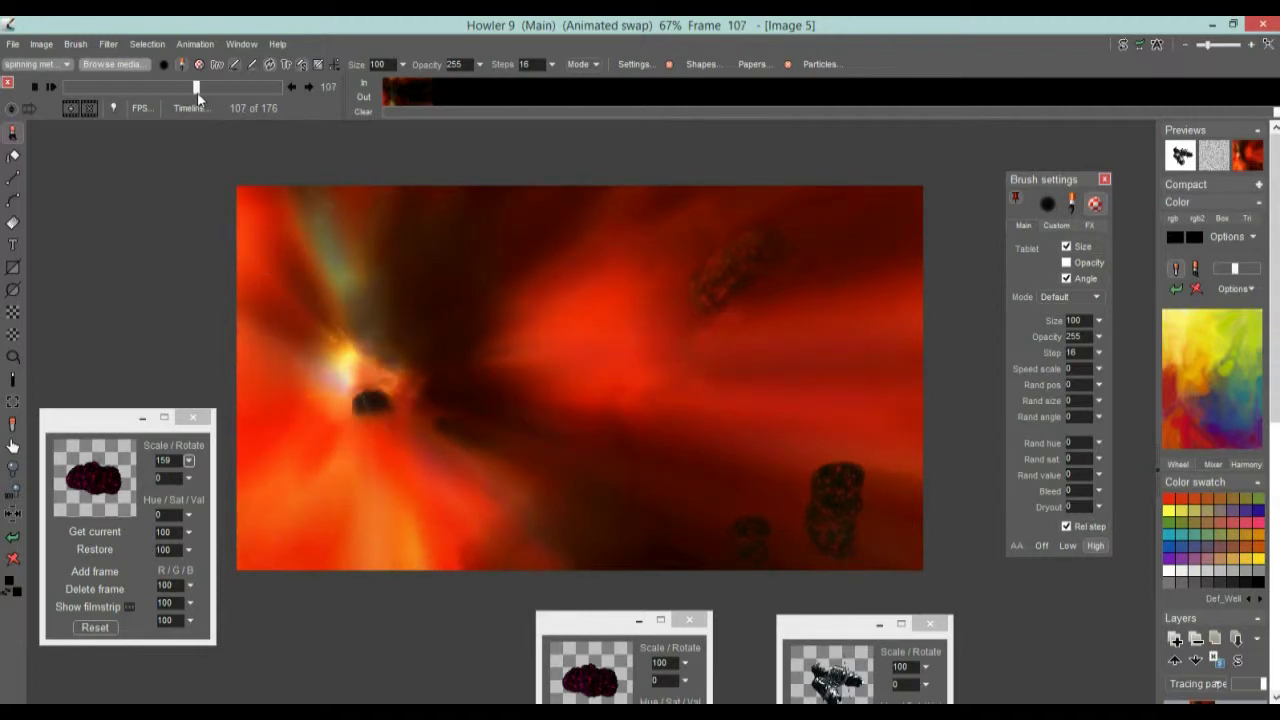
drag(198, 96, 87, 150)
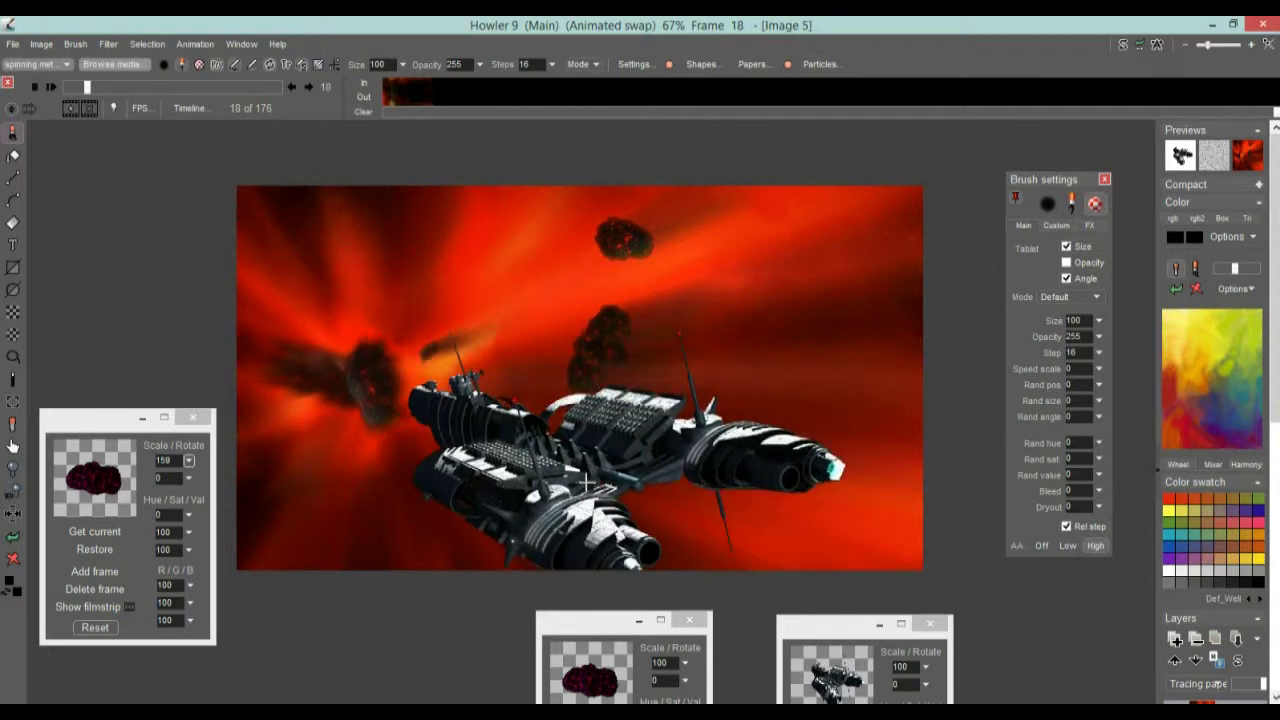
Try adjusting the starship's angle in the brush keyframer, and close it
click(187, 47)
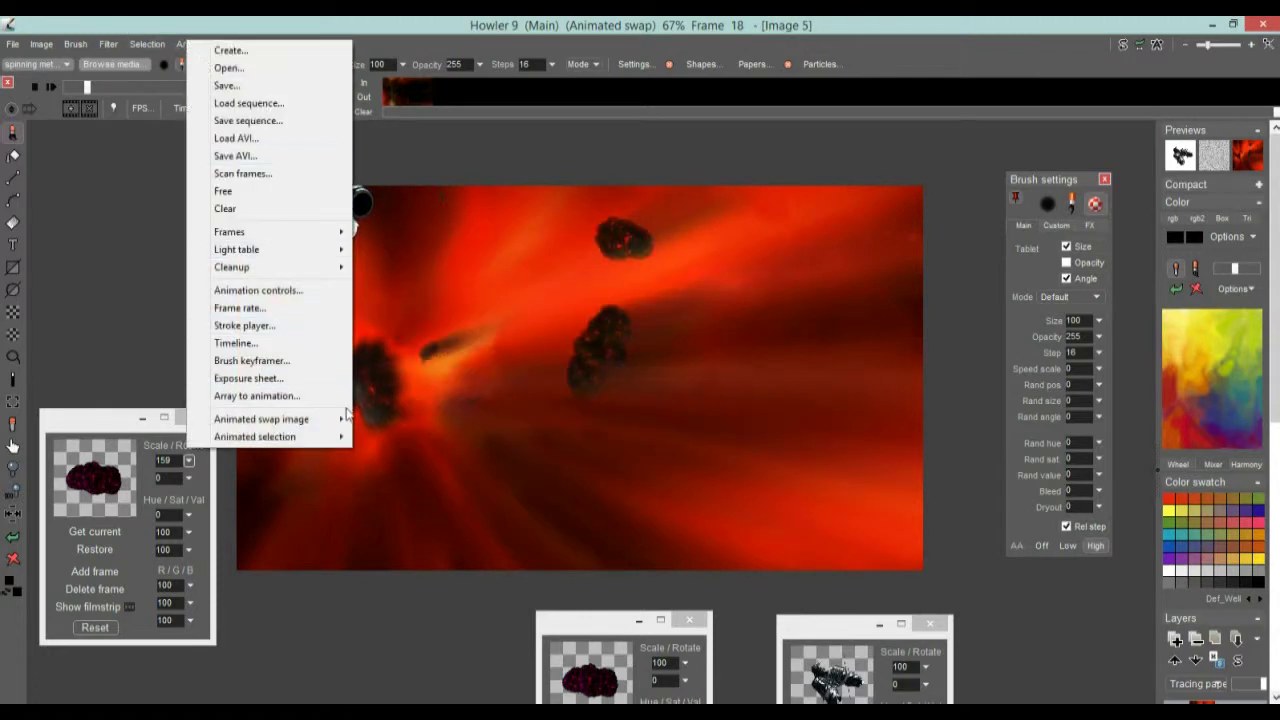
click(288, 362)
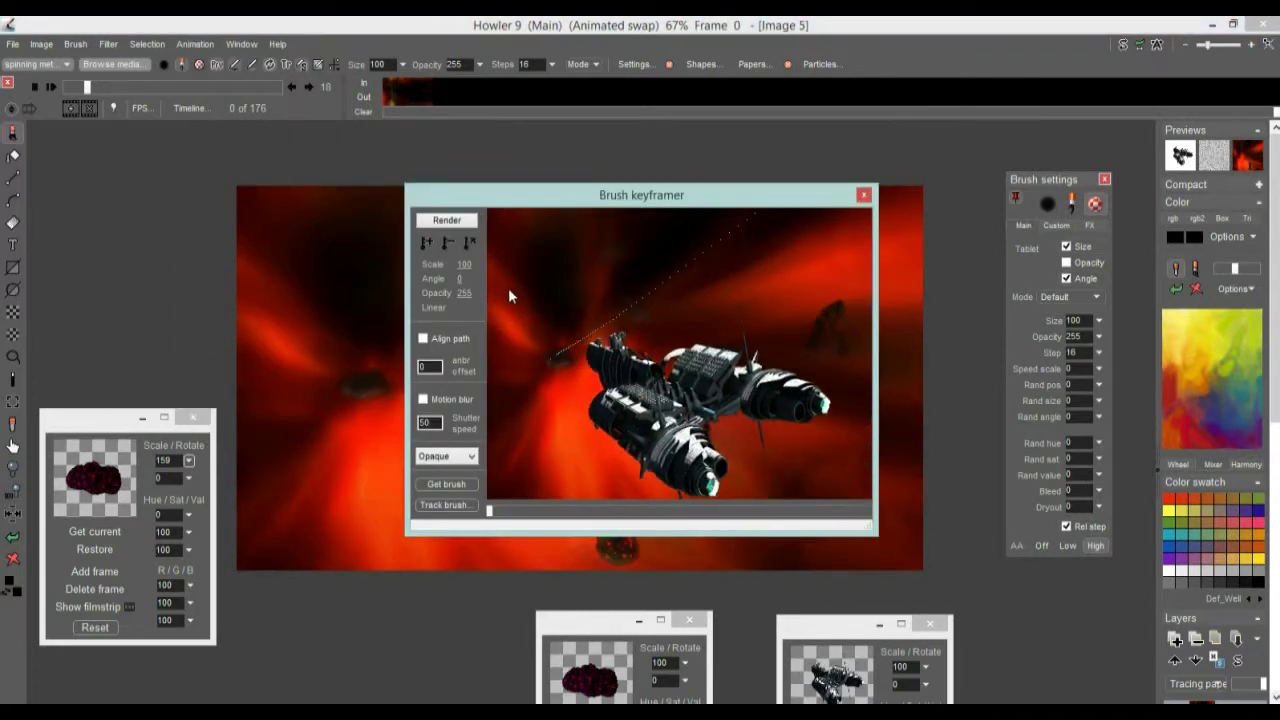
drag(465, 276, 514, 277)
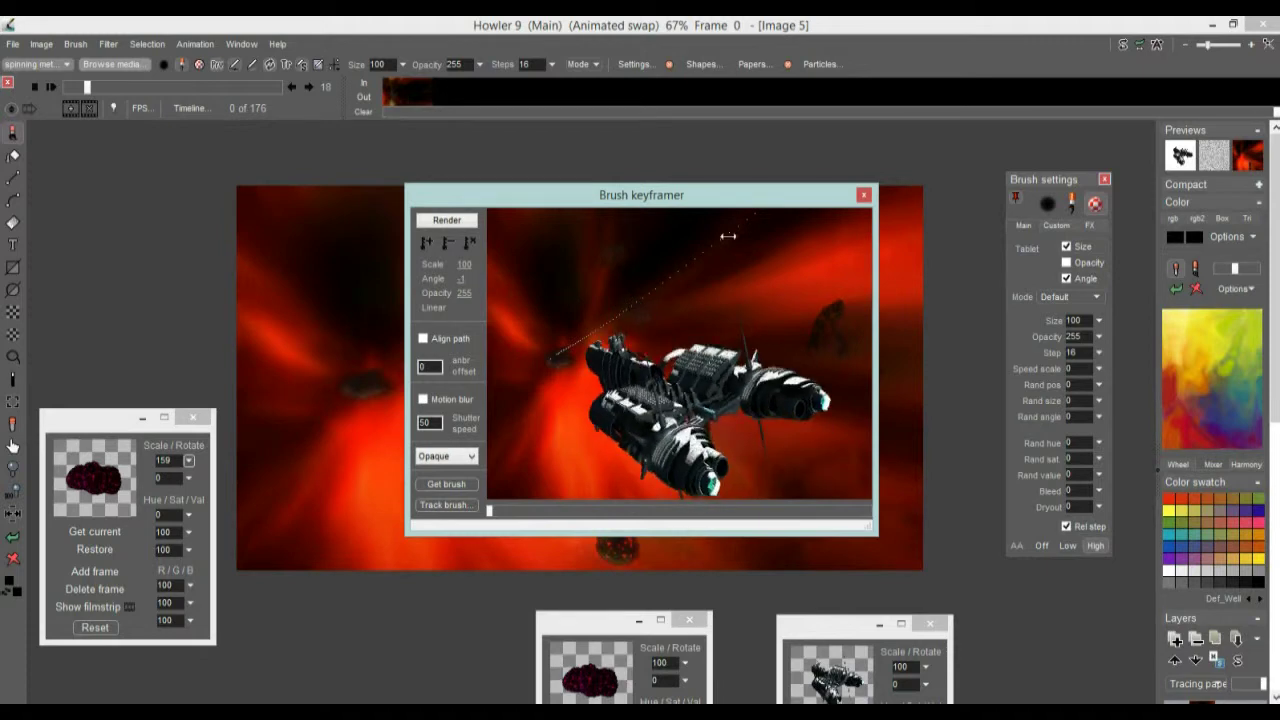
click(865, 197)
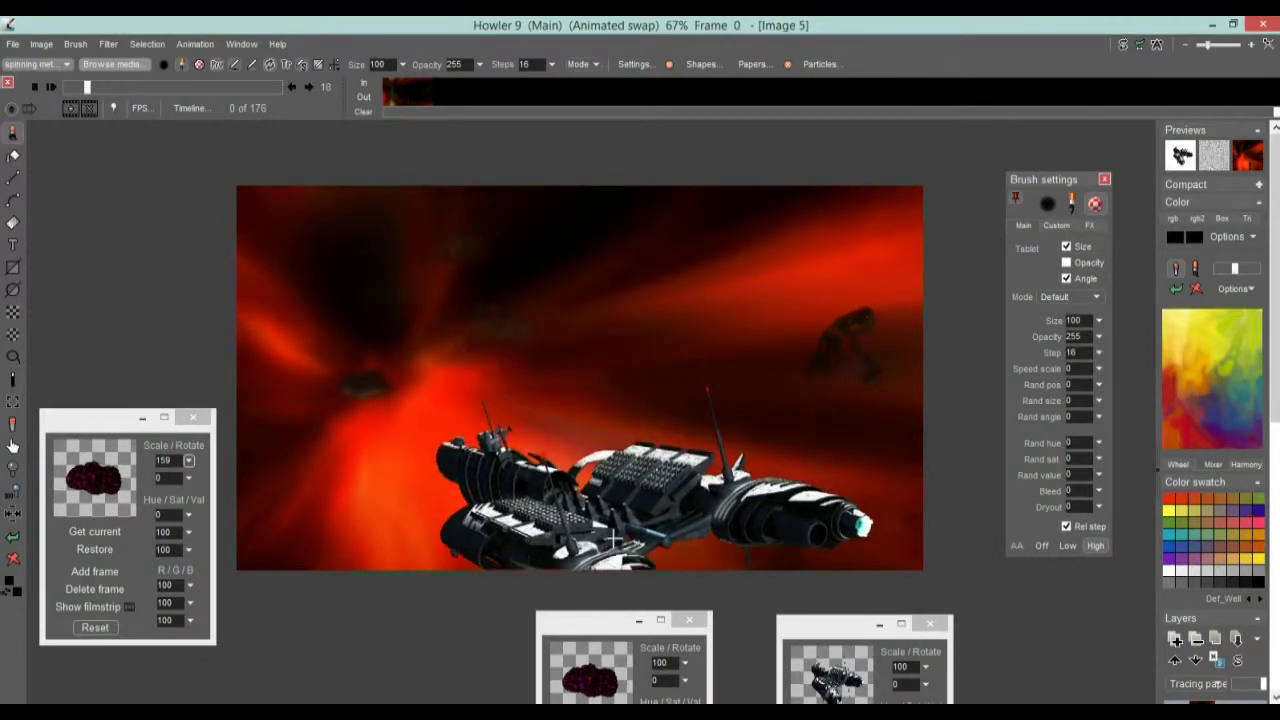
Set the stored starship brush's rotation to 6, and place its window above the meteor brush window
drag(831, 650, 117, 255)
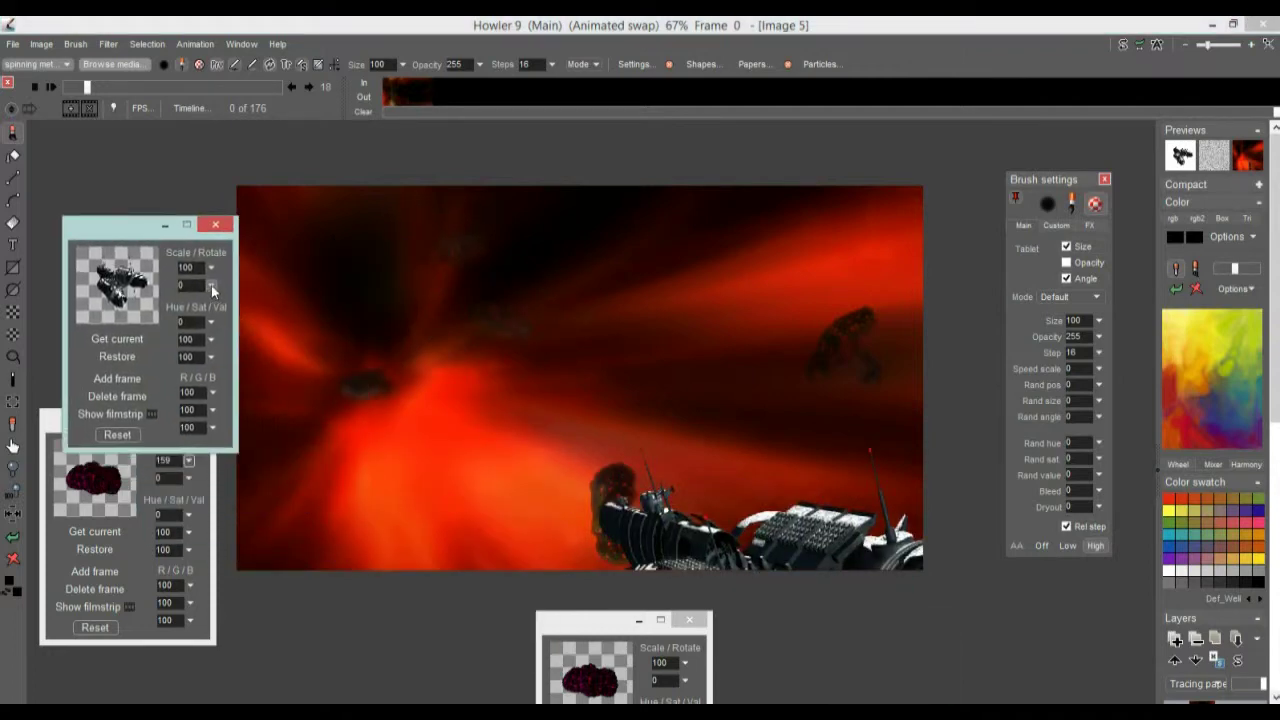
click(210, 285)
mouse_move(177, 307)
mouse_down()
mouse_move(166, 307)
mouse_move(186, 307)
mouse_up()
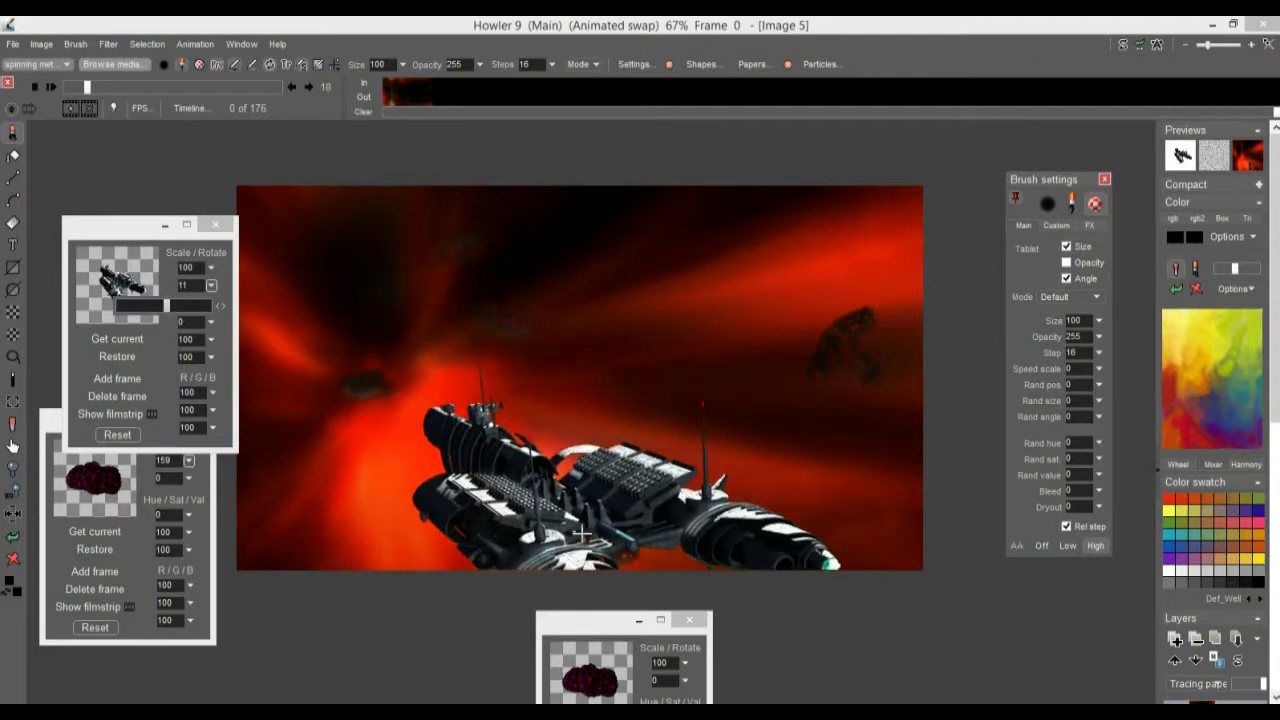
click(211, 287)
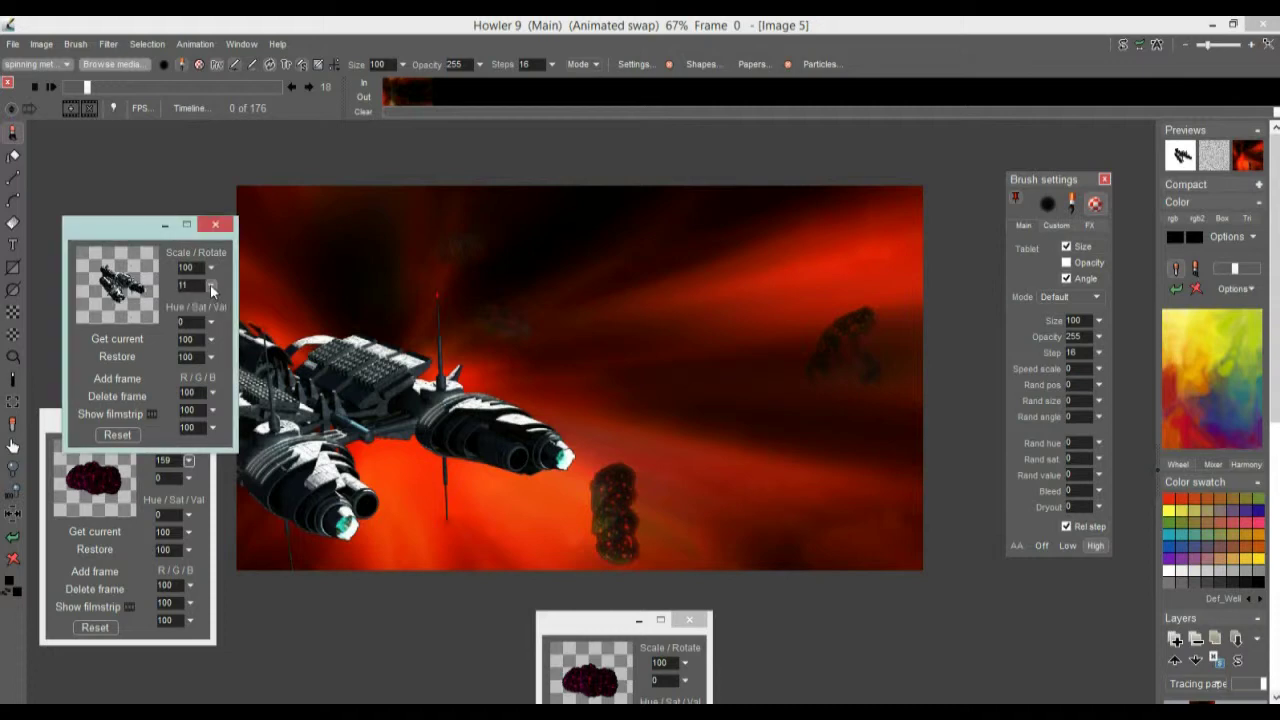
click(218, 309)
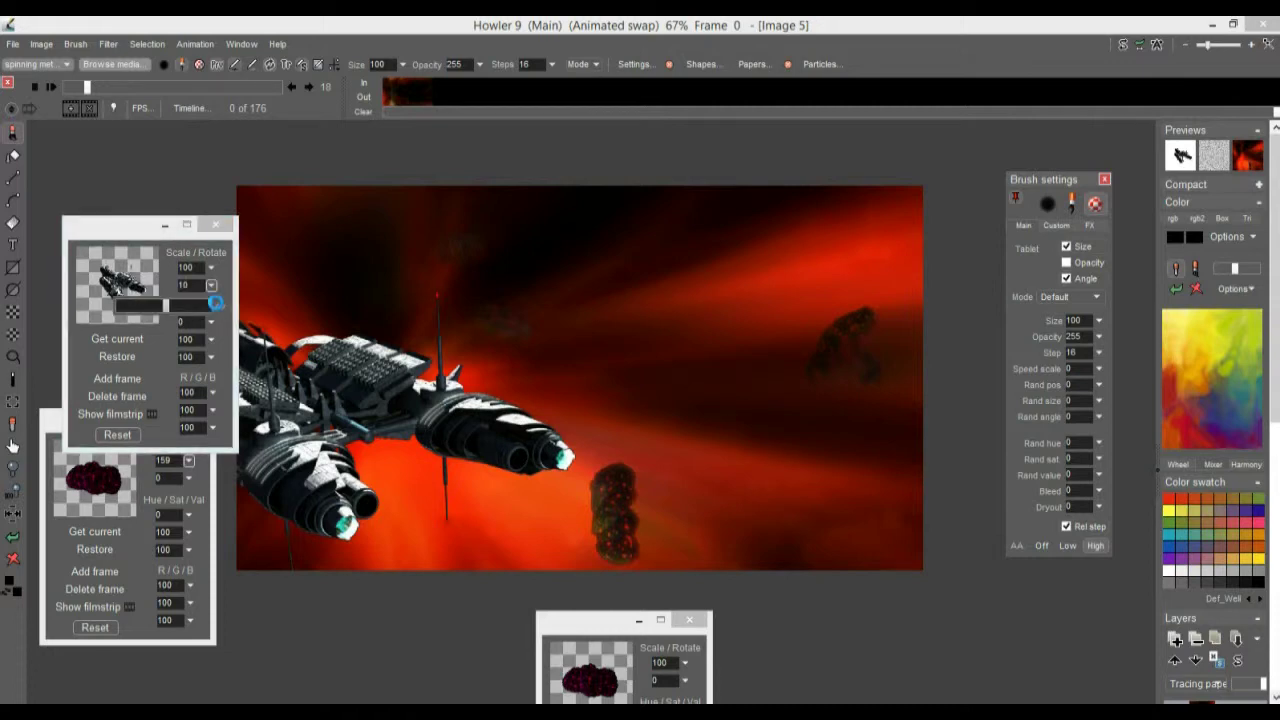
click(218, 309)
click(218, 309)
drag(122, 403, 96, 375)
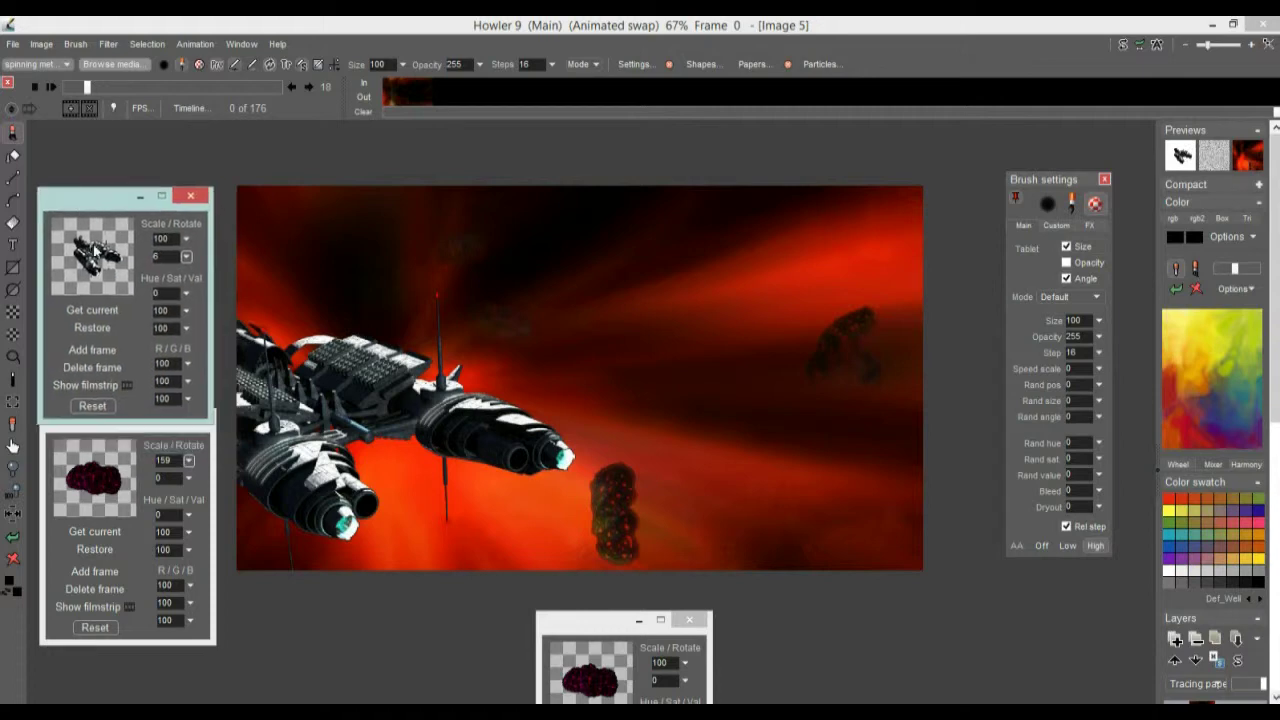
Set the stored starship brush's rotation to -2
click(92, 384)
click(91, 386)
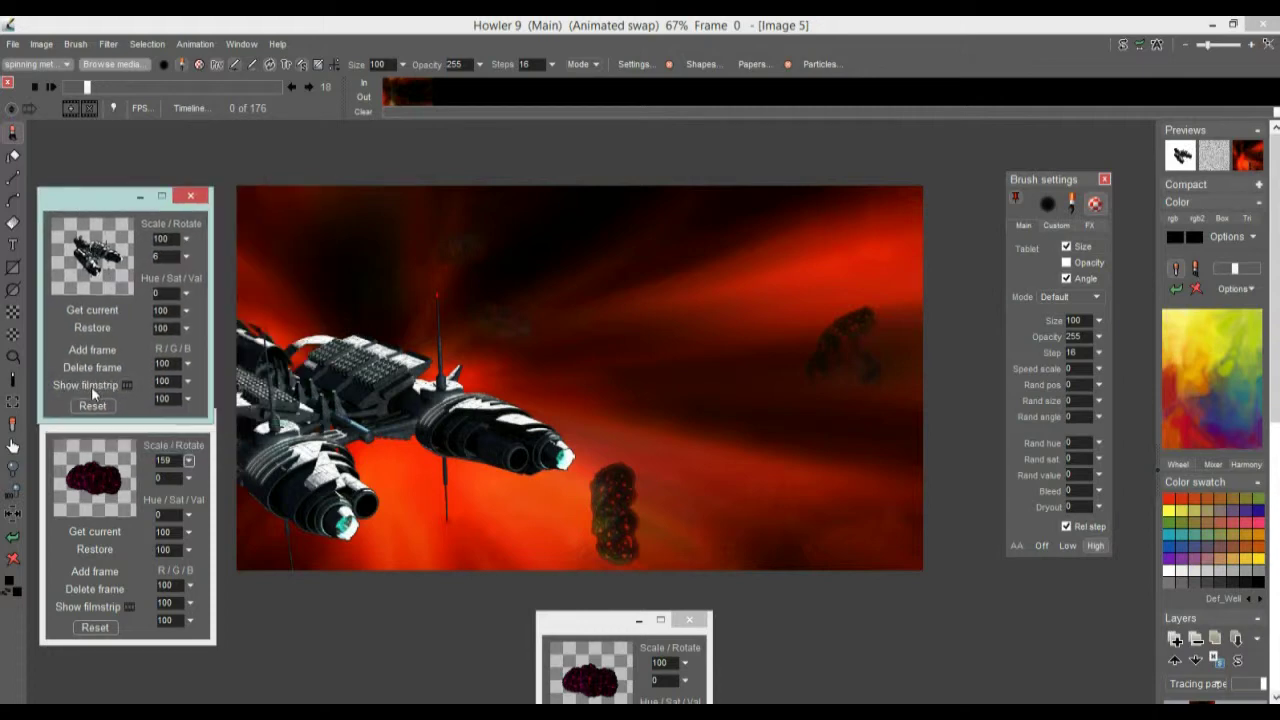
click(187, 259)
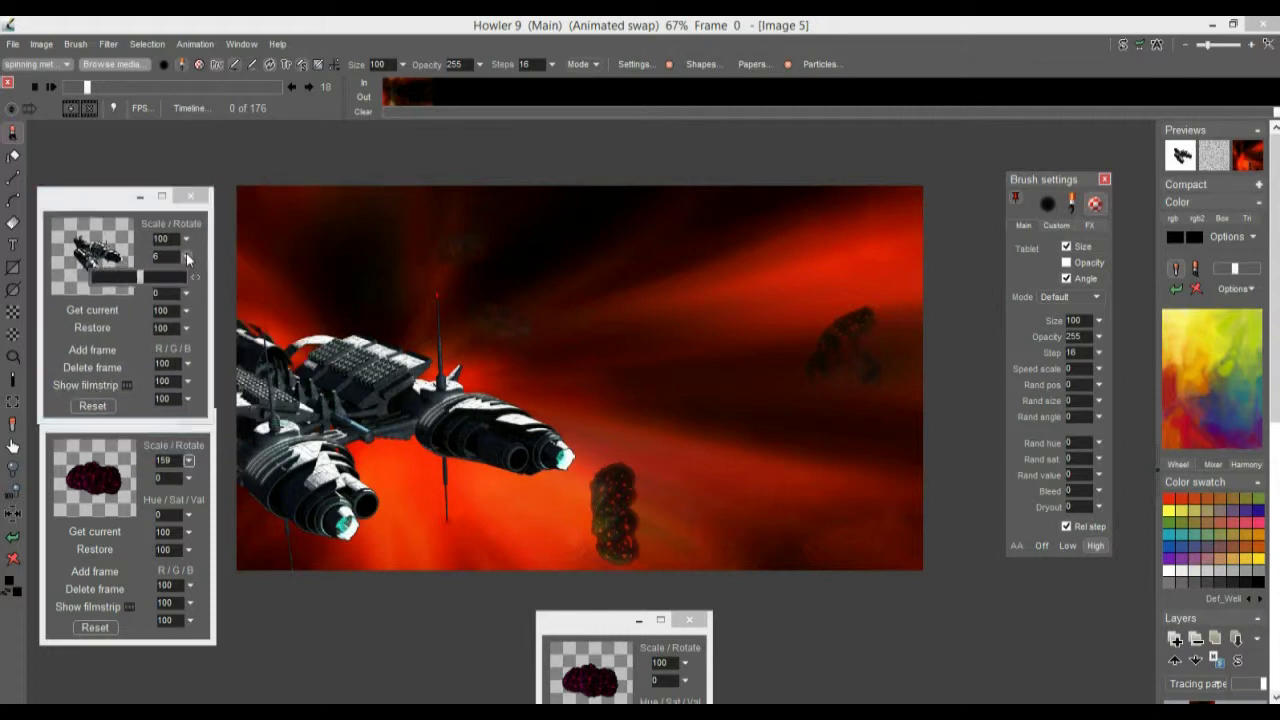
drag(139, 273, 140, 282)
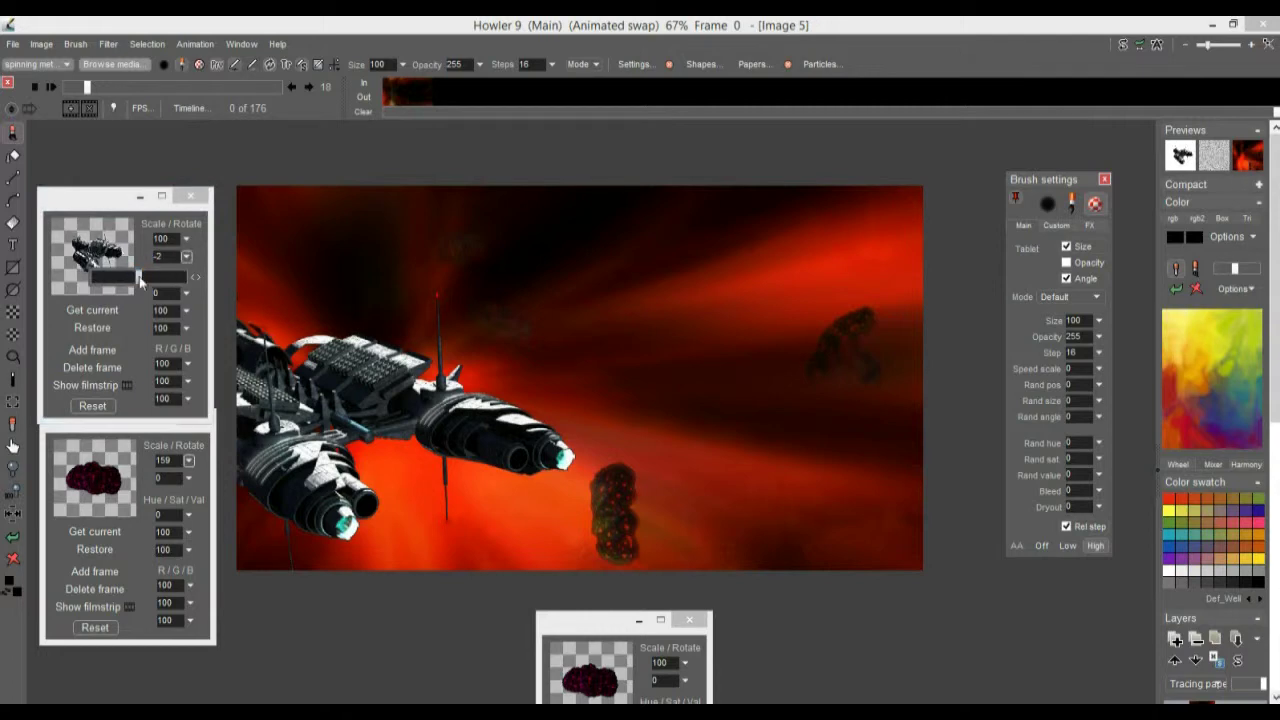
mouse_move(139, 282)
mouse_down()
mouse_move(127, 283)
mouse_move(140, 284)
mouse_up()
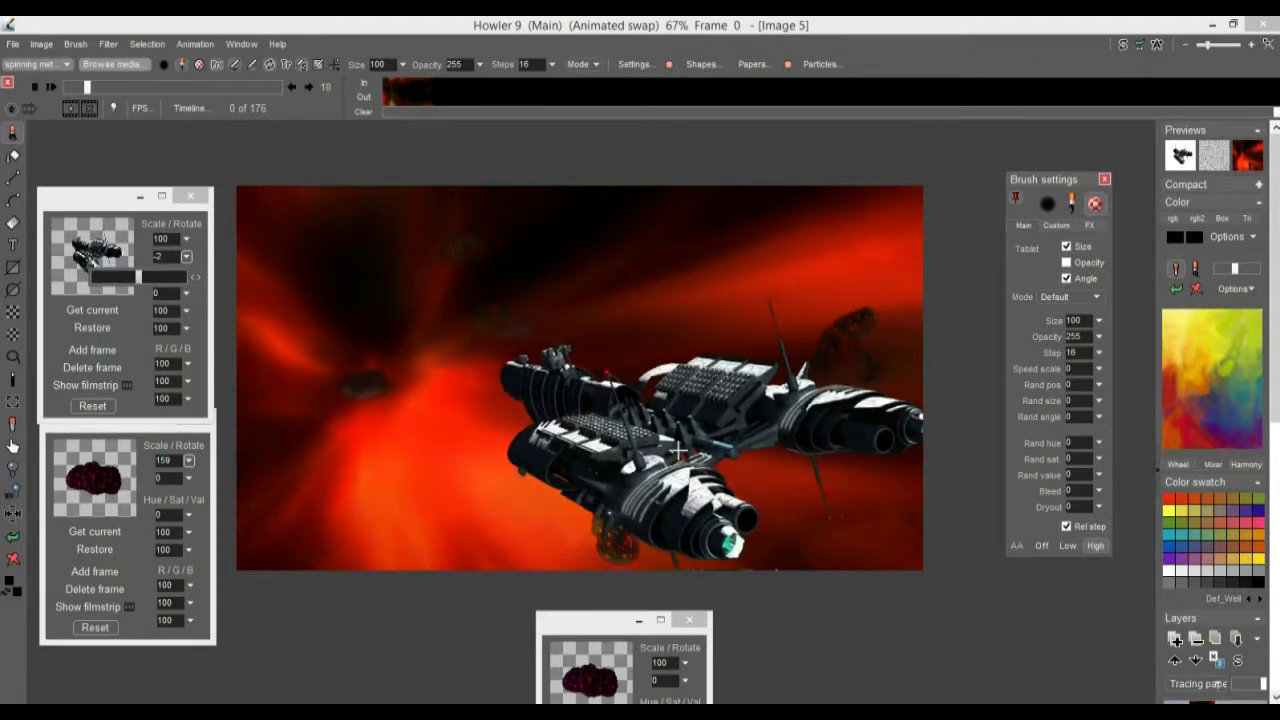
Set the stored starship brush's scale to 124 and rotation to -15, and stamp the ship over the lower right of the nebula
click(186, 246)
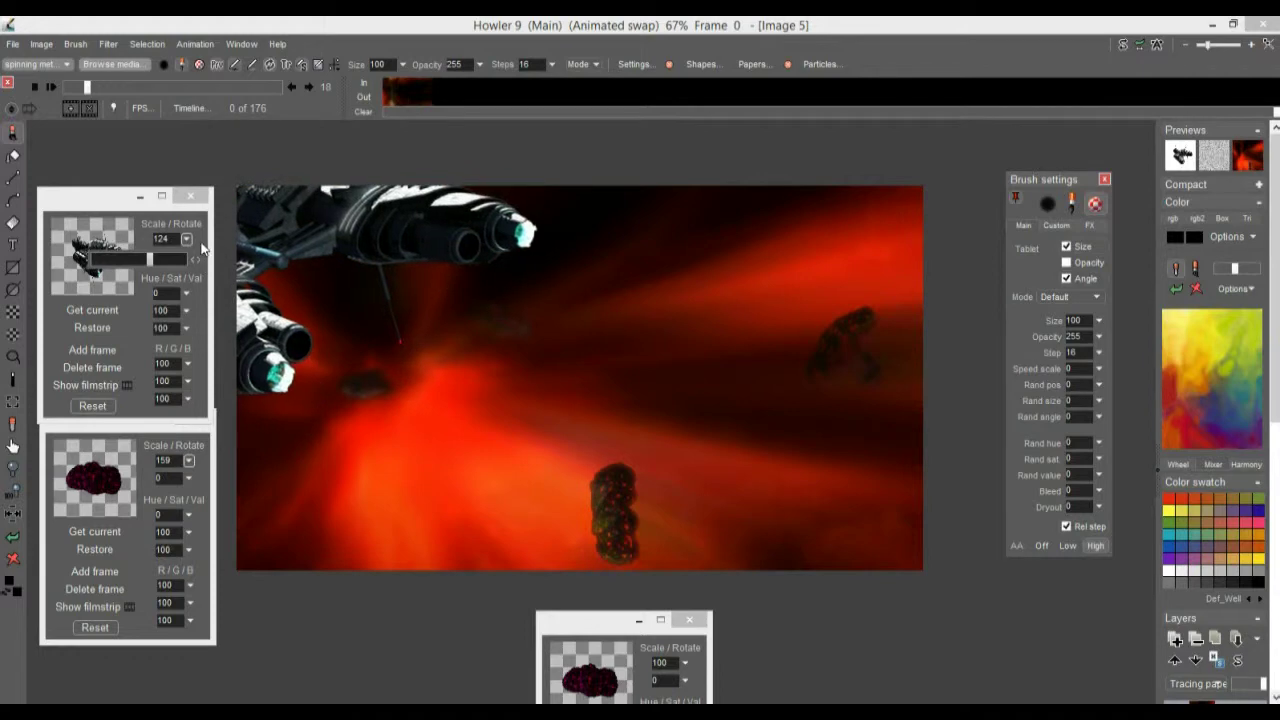
click(185, 261)
click(168, 256)
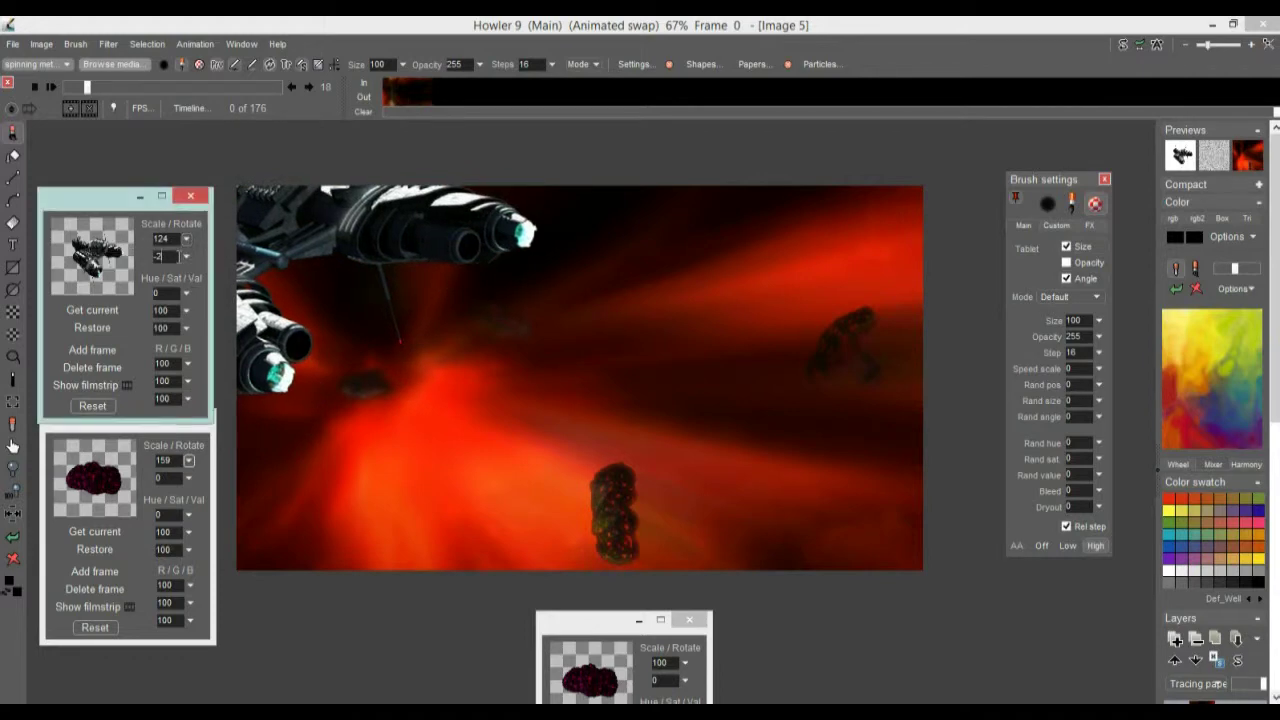
click(186, 259)
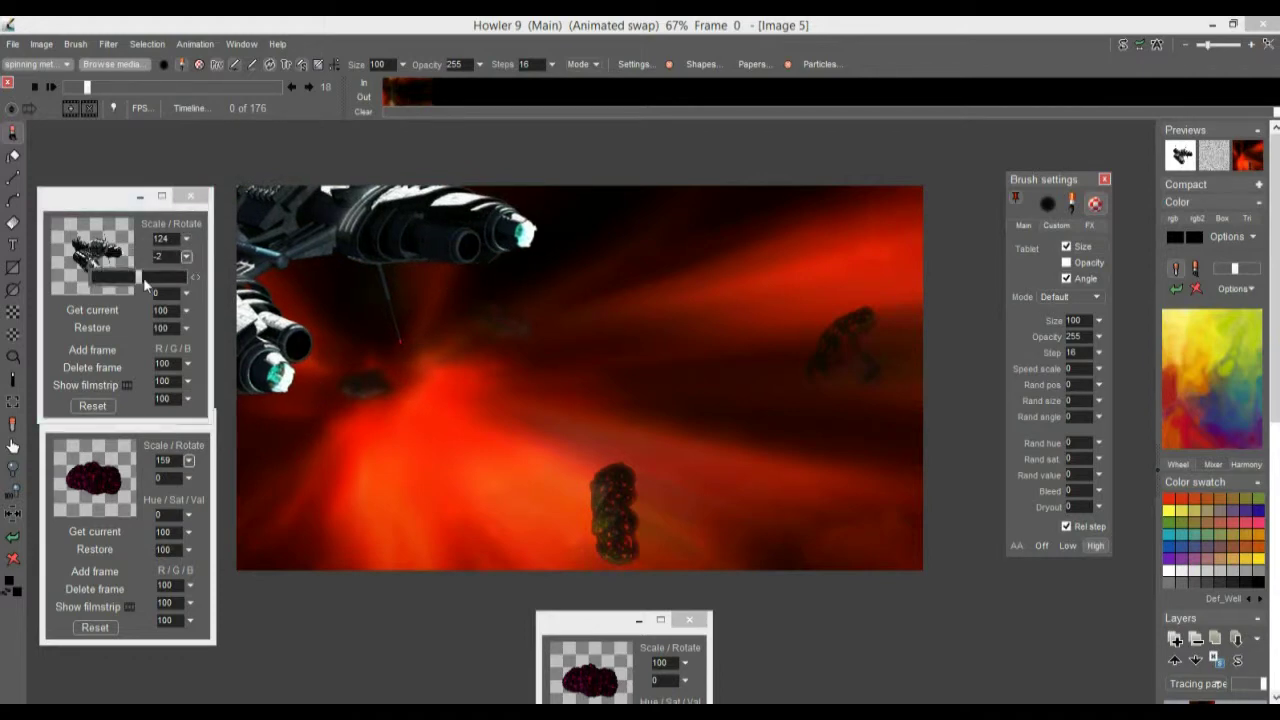
drag(134, 276, 127, 277)
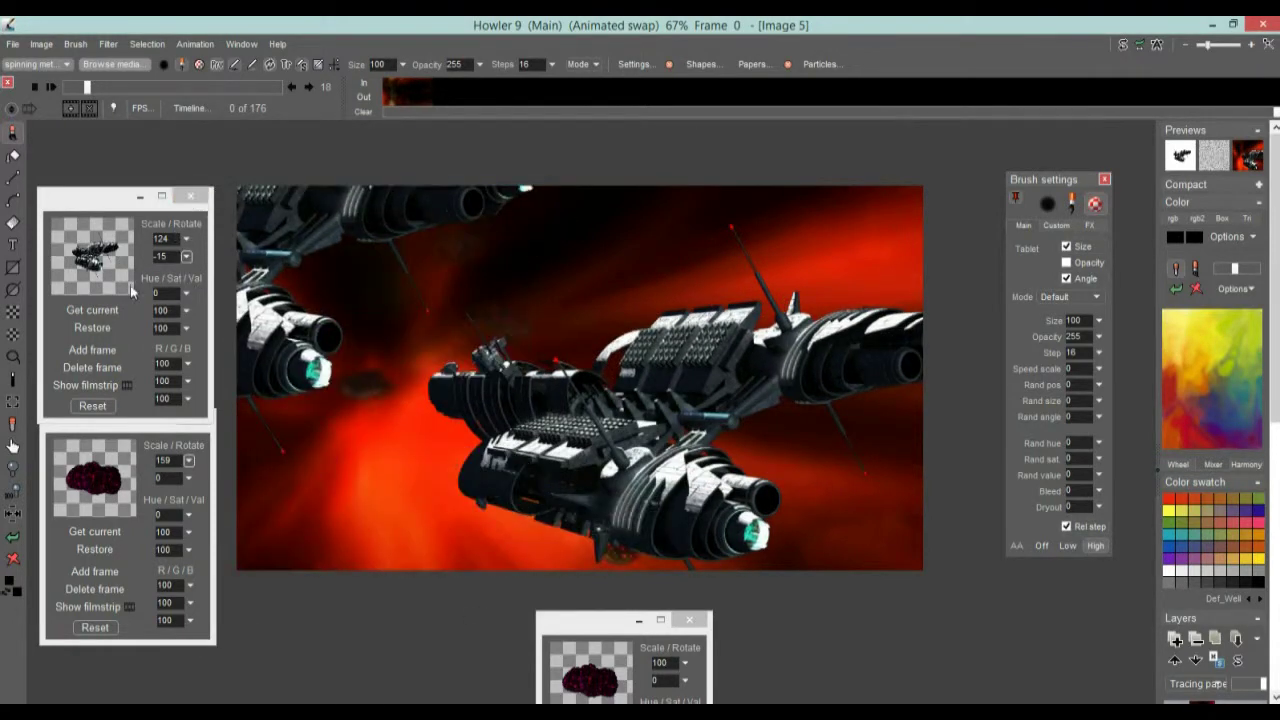
Move the starship and meteor brush windows below the canvas and inspect the stamped ship's engine up close
drag(101, 199, 900, 617)
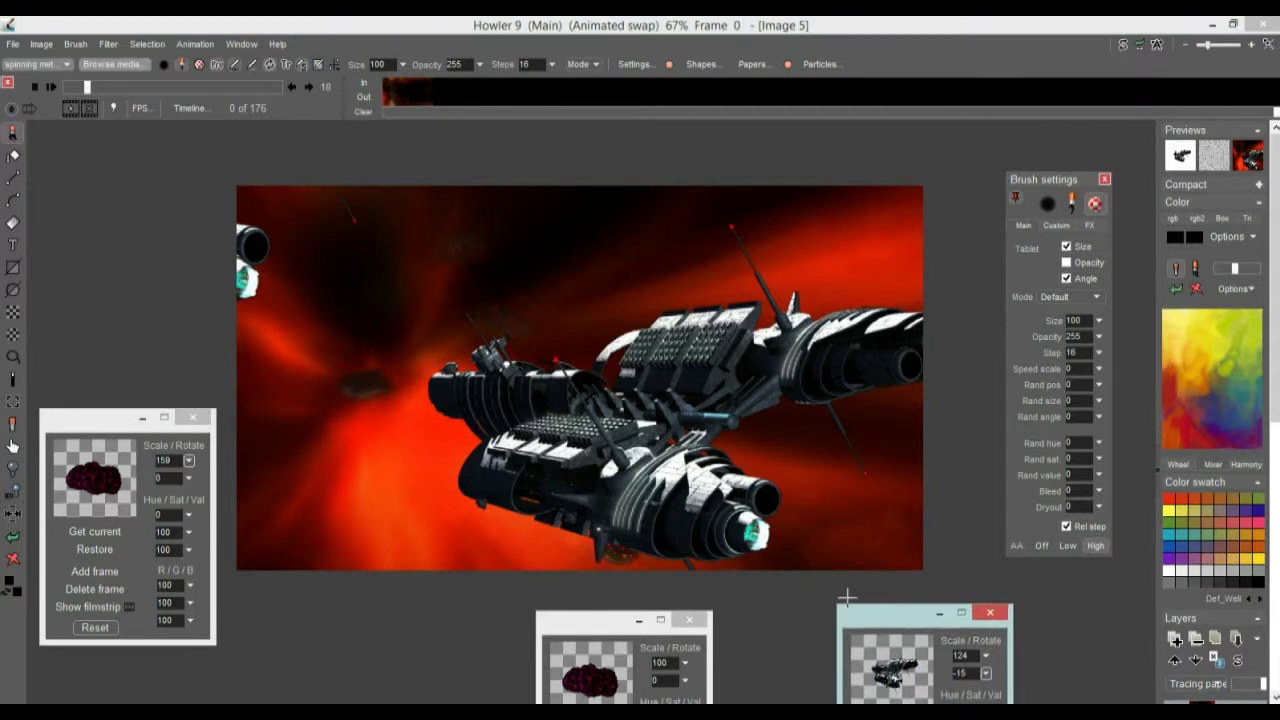
drag(116, 421, 144, 579)
mouse_move(460, 413)
mouse_down()
mouse_move(303, 381)
mouse_move(308, 353)
mouse_move(294, 347)
mouse_move(313, 358)
mouse_move(260, 275)
mouse_move(203, 69)
mouse_up()
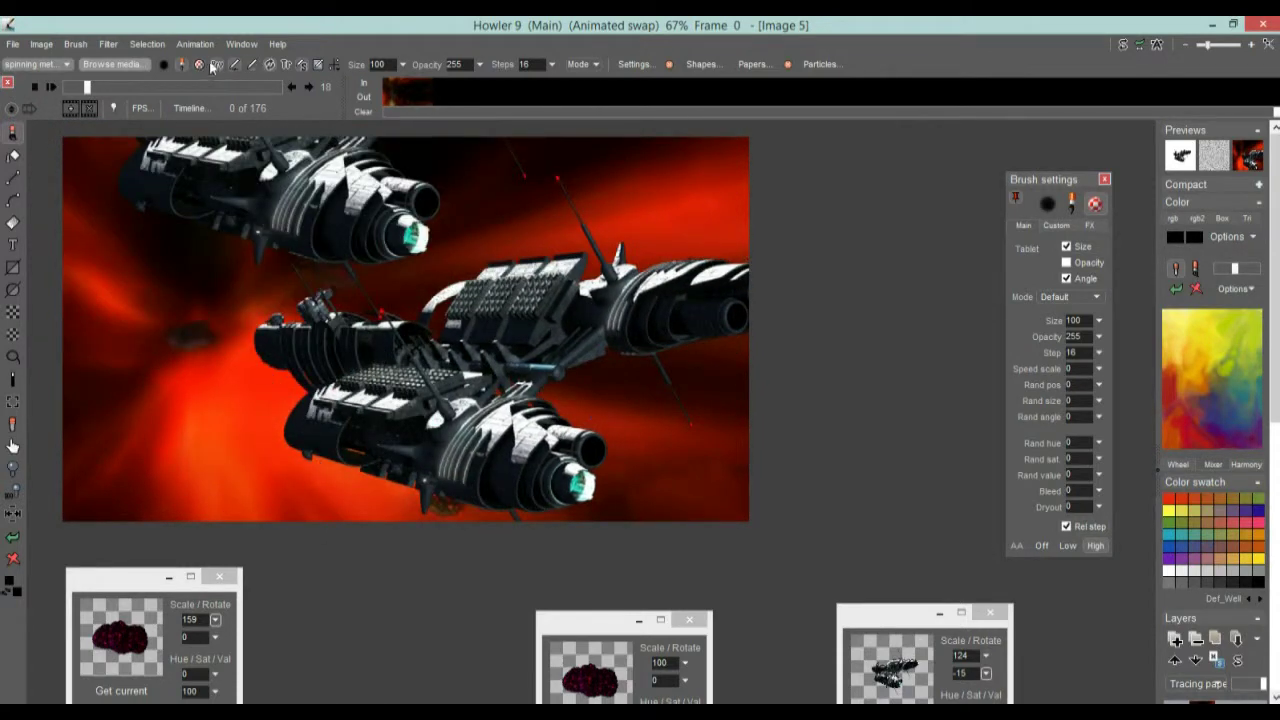
click(214, 65)
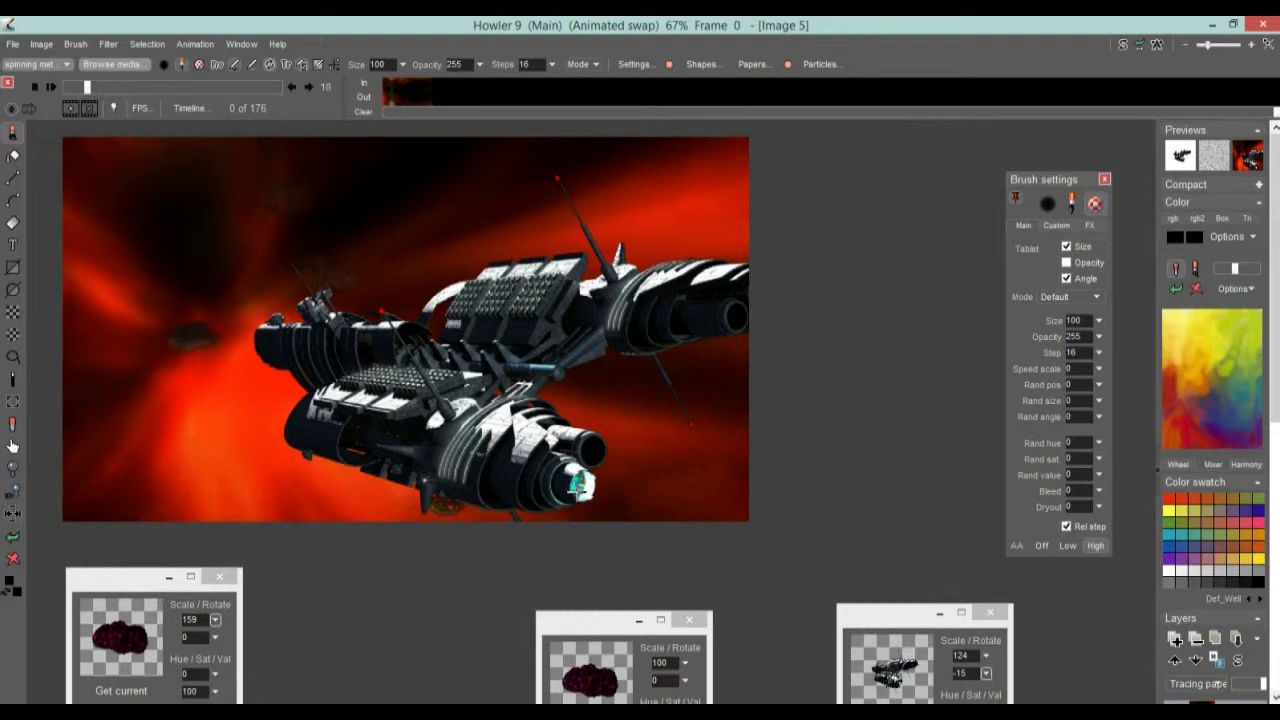
scroll(425, 390, up, 5)
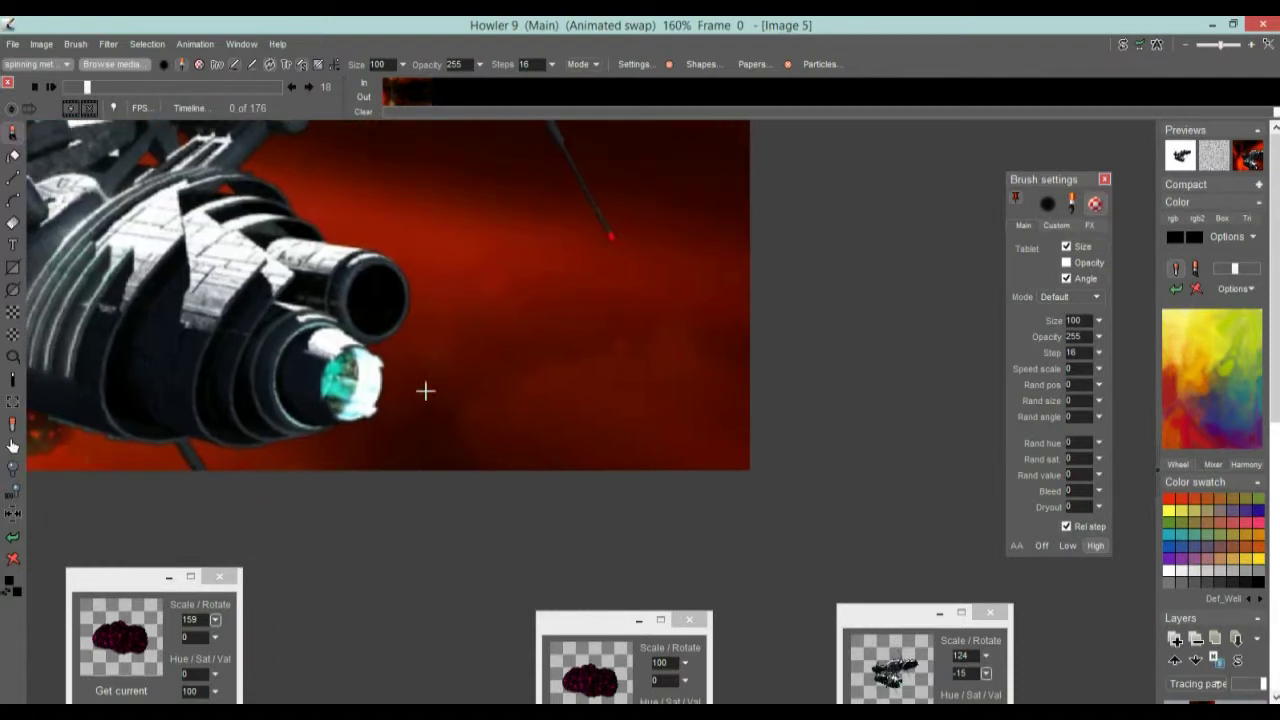
scroll(342, 345, down, 5)
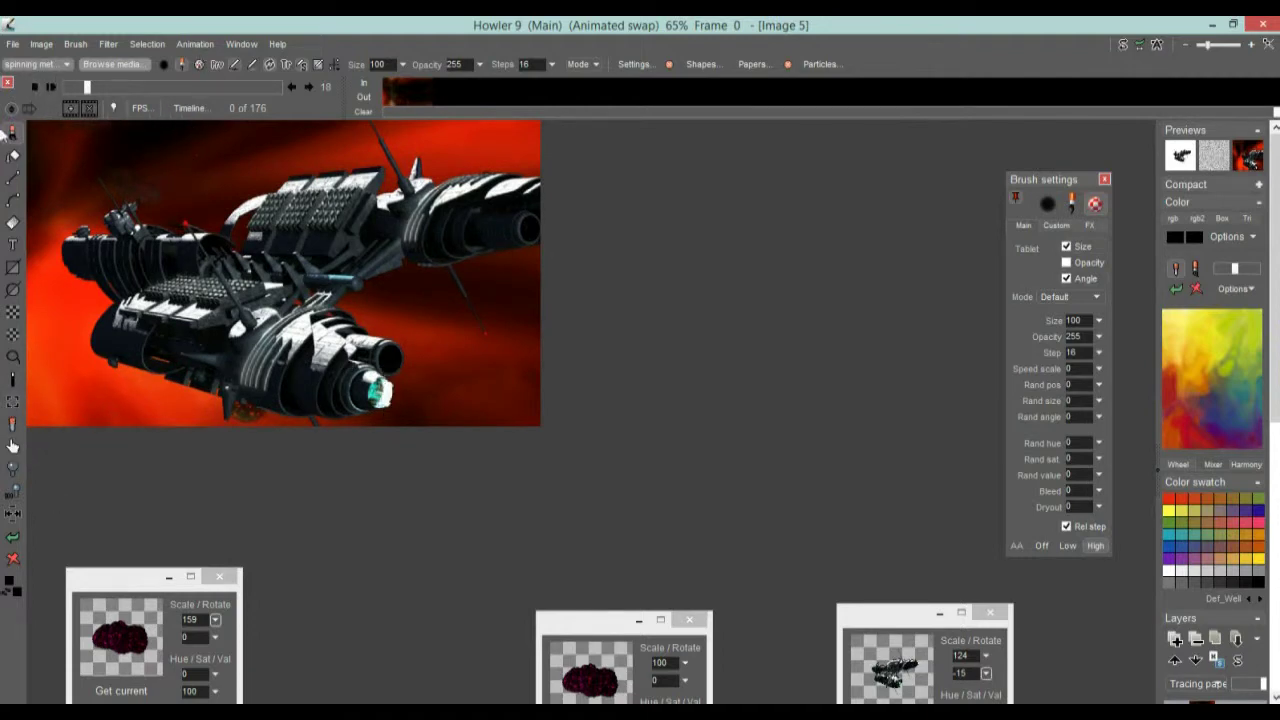
Free the animation so that only the current starship frame remains as a still image
click(197, 45)
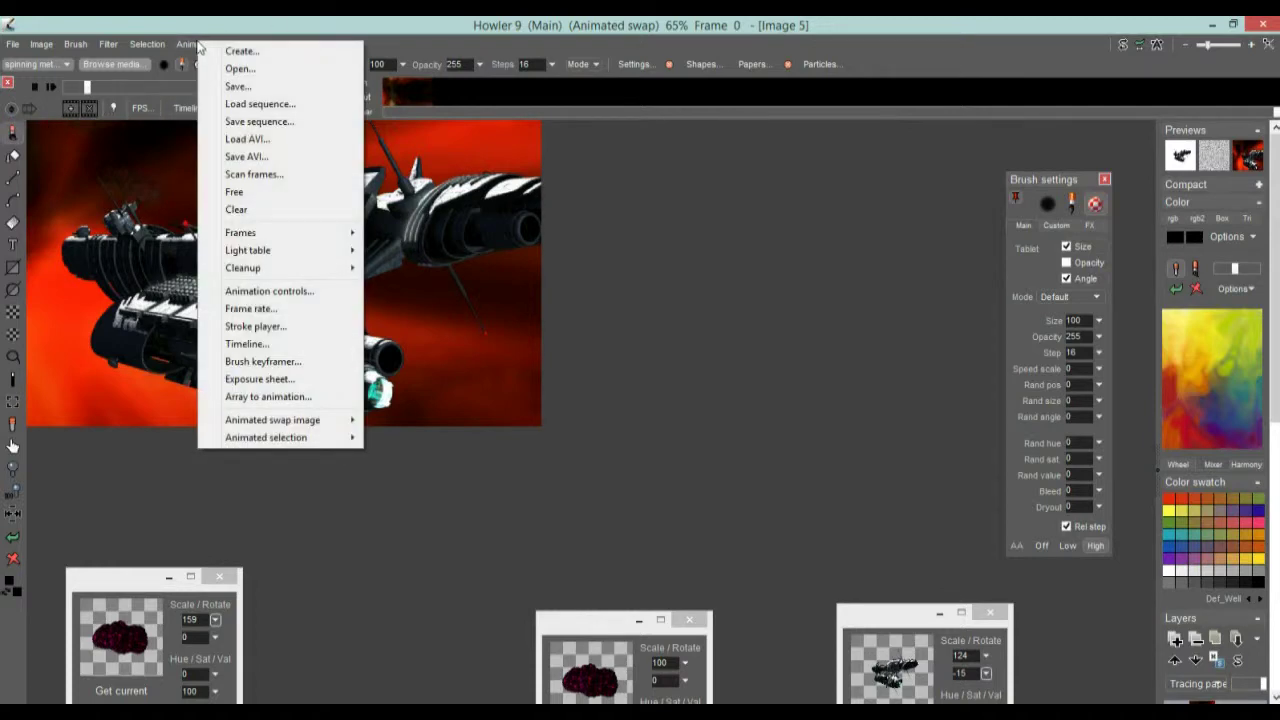
click(196, 44)
click(207, 47)
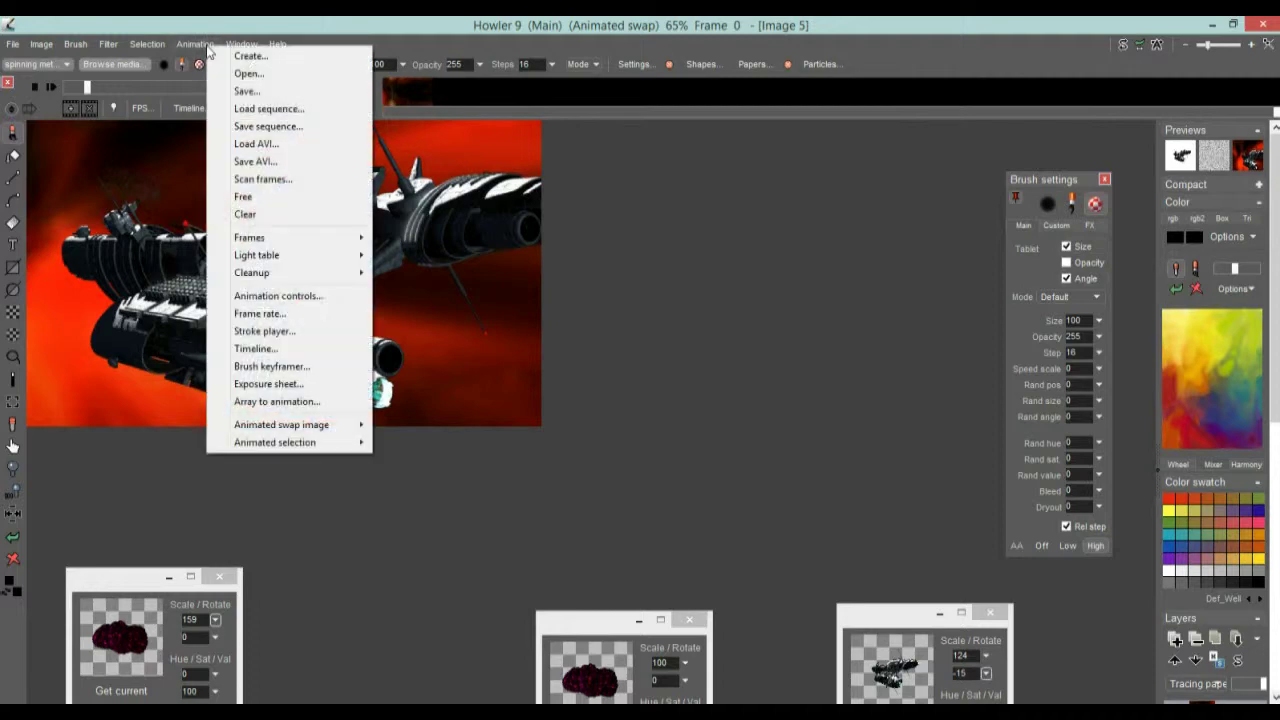
click(205, 25)
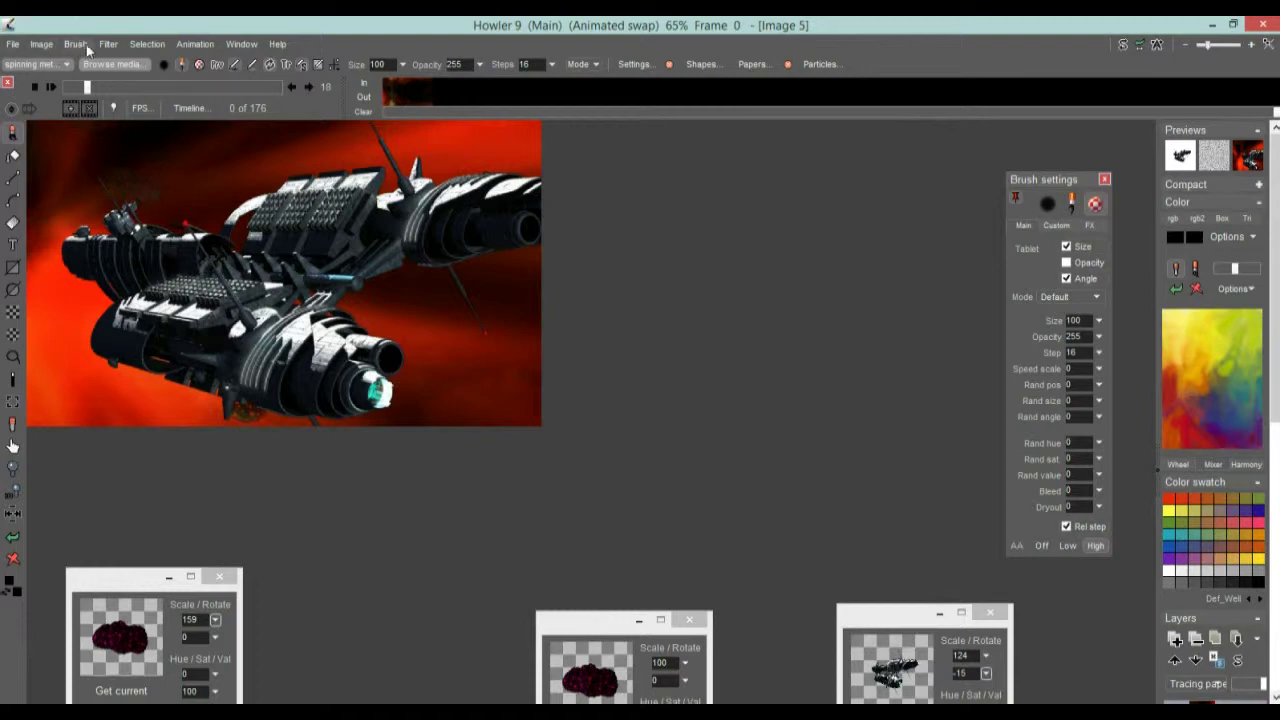
click(195, 44)
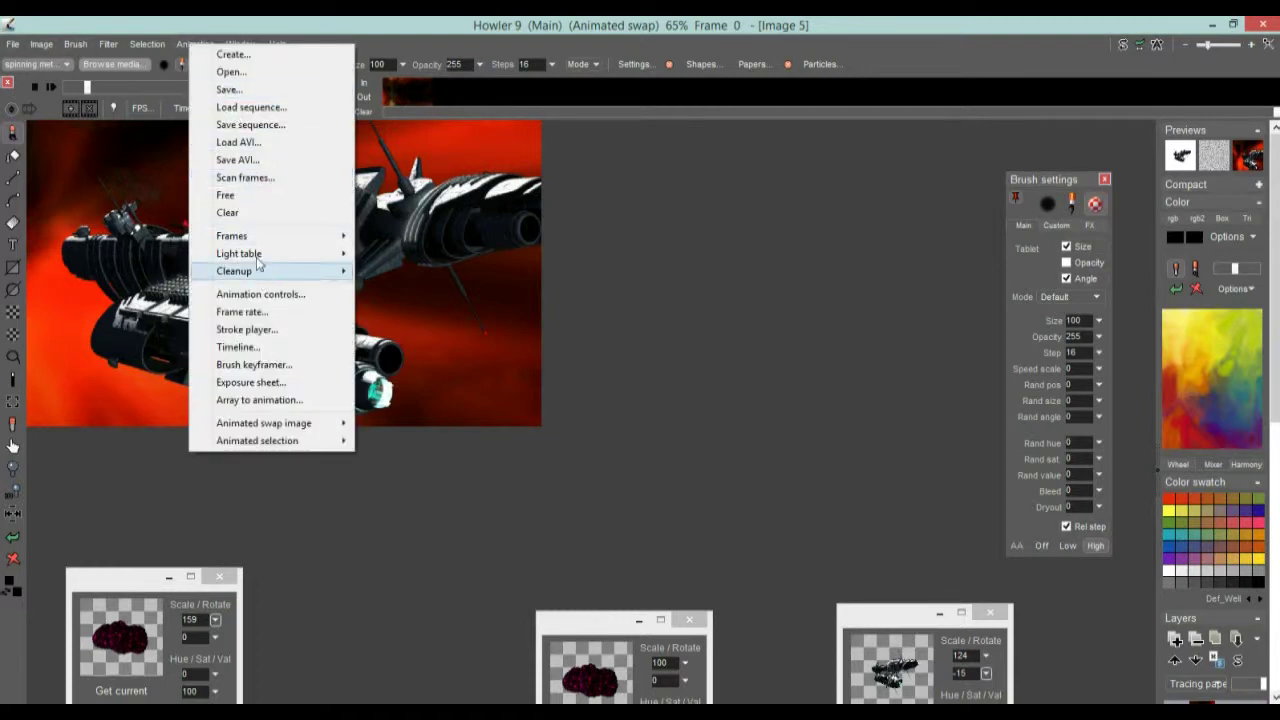
click(248, 199)
click(541, 445)
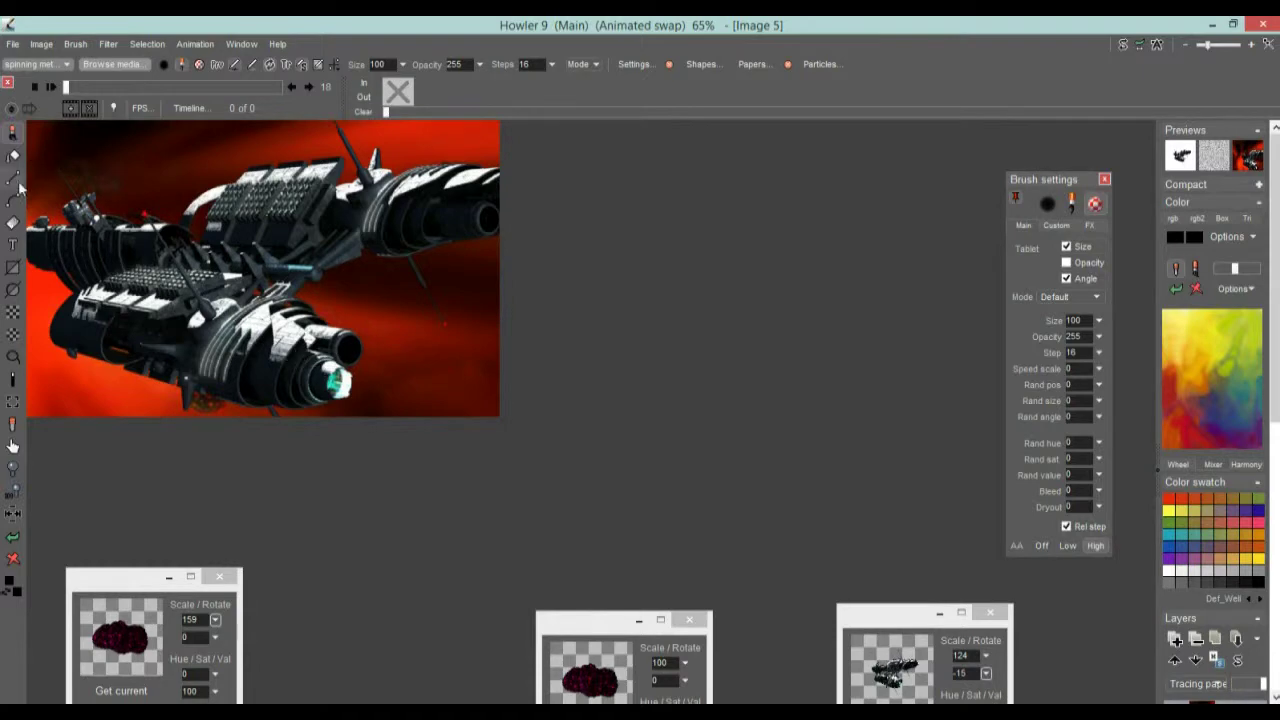
Load the jet fire brush from the My Anim Brushes collection
click(12, 135)
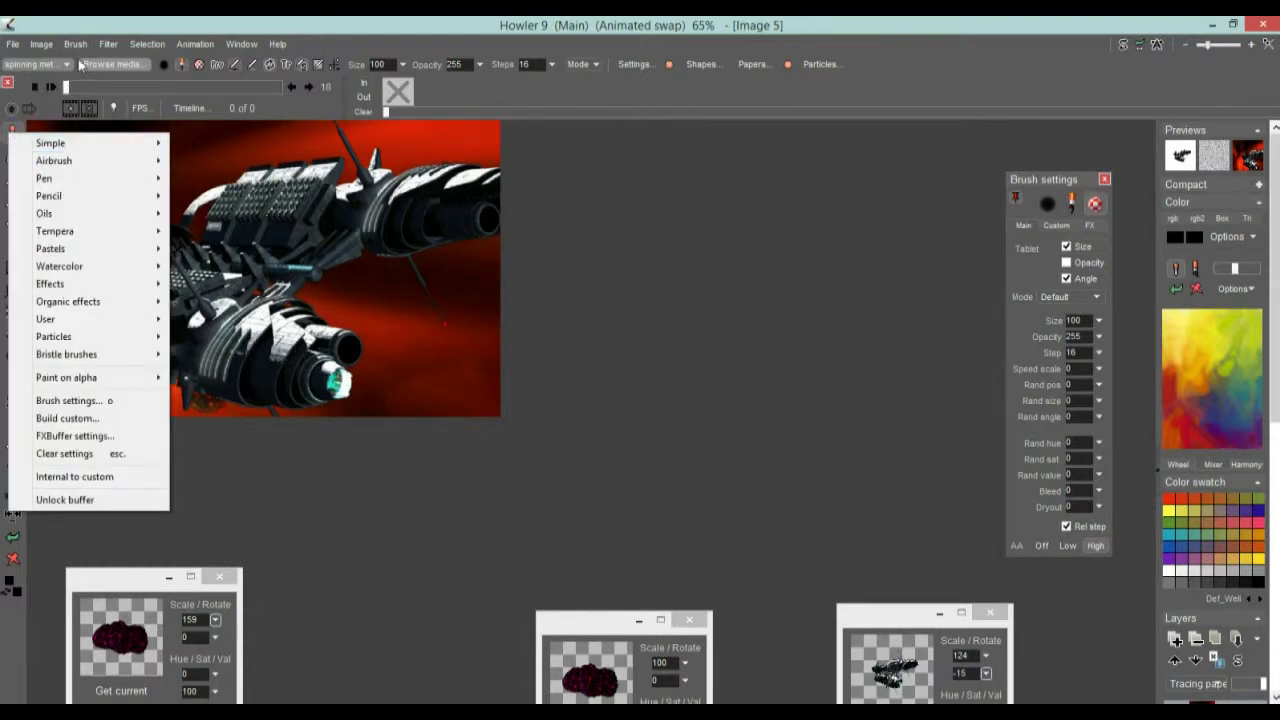
click(105, 64)
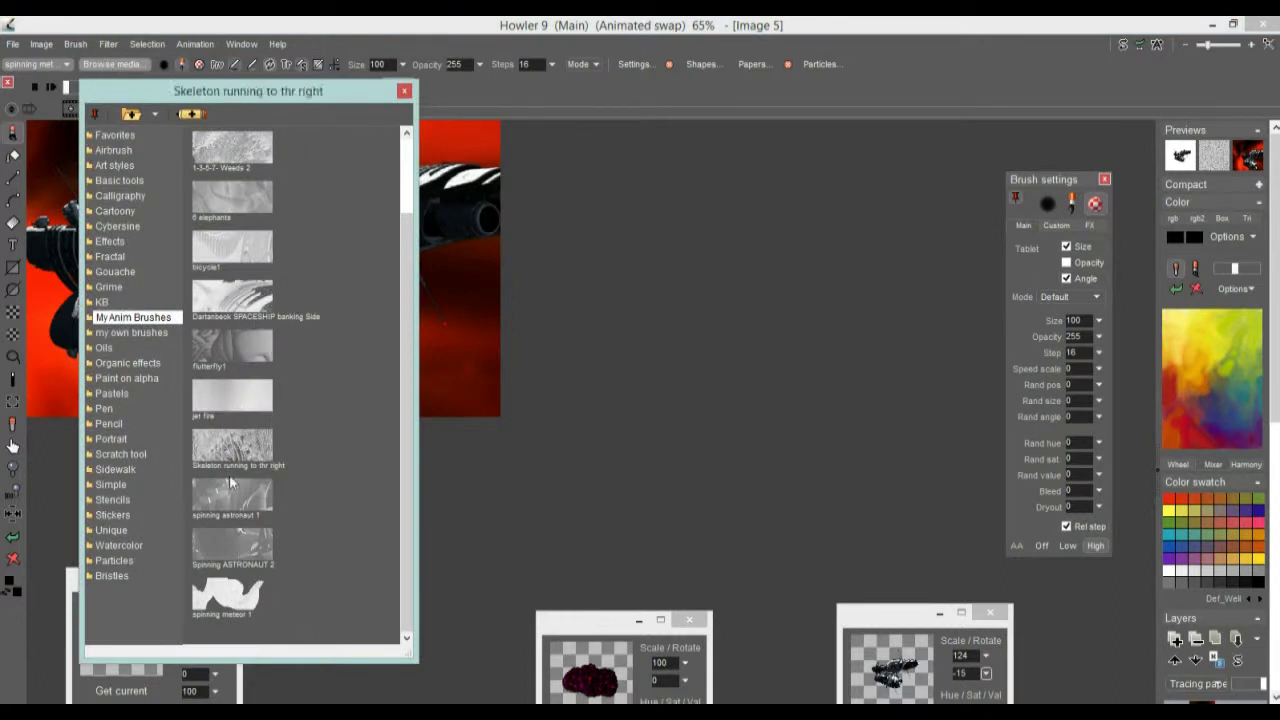
click(224, 396)
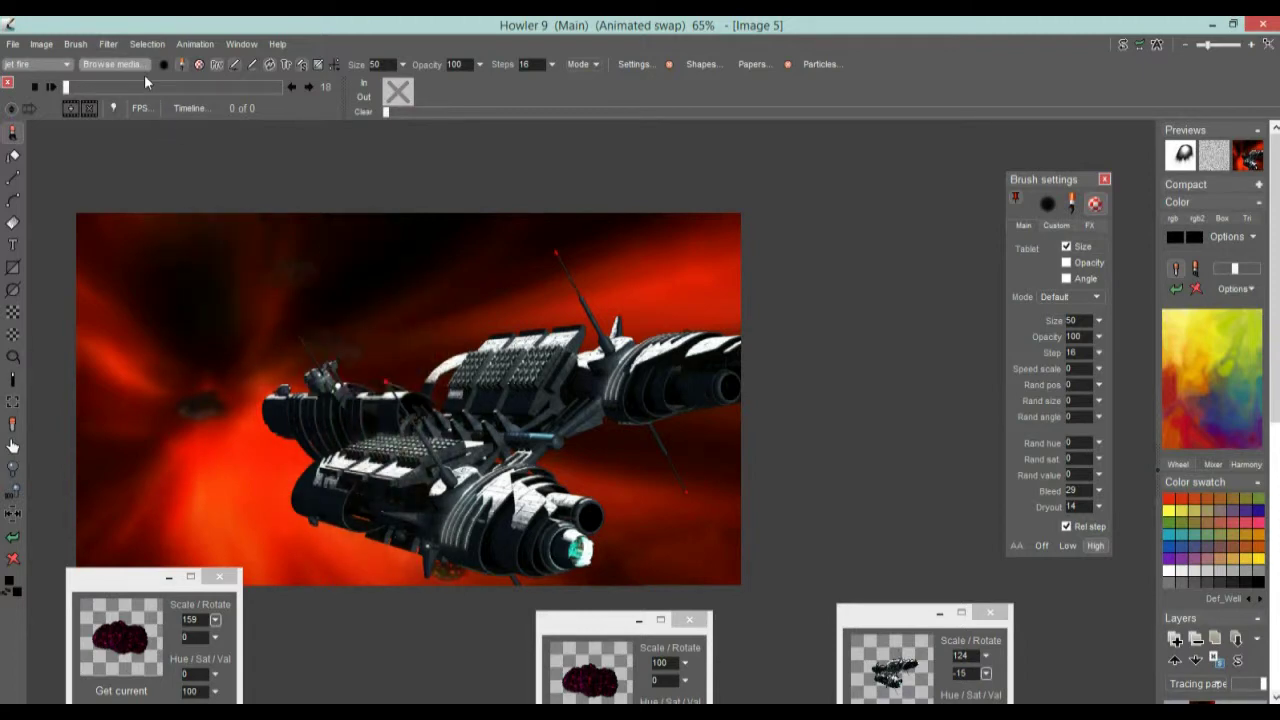
Store a managed copy of the jet fire brush and place its window over the canvas's upper-left corner
click(113, 63)
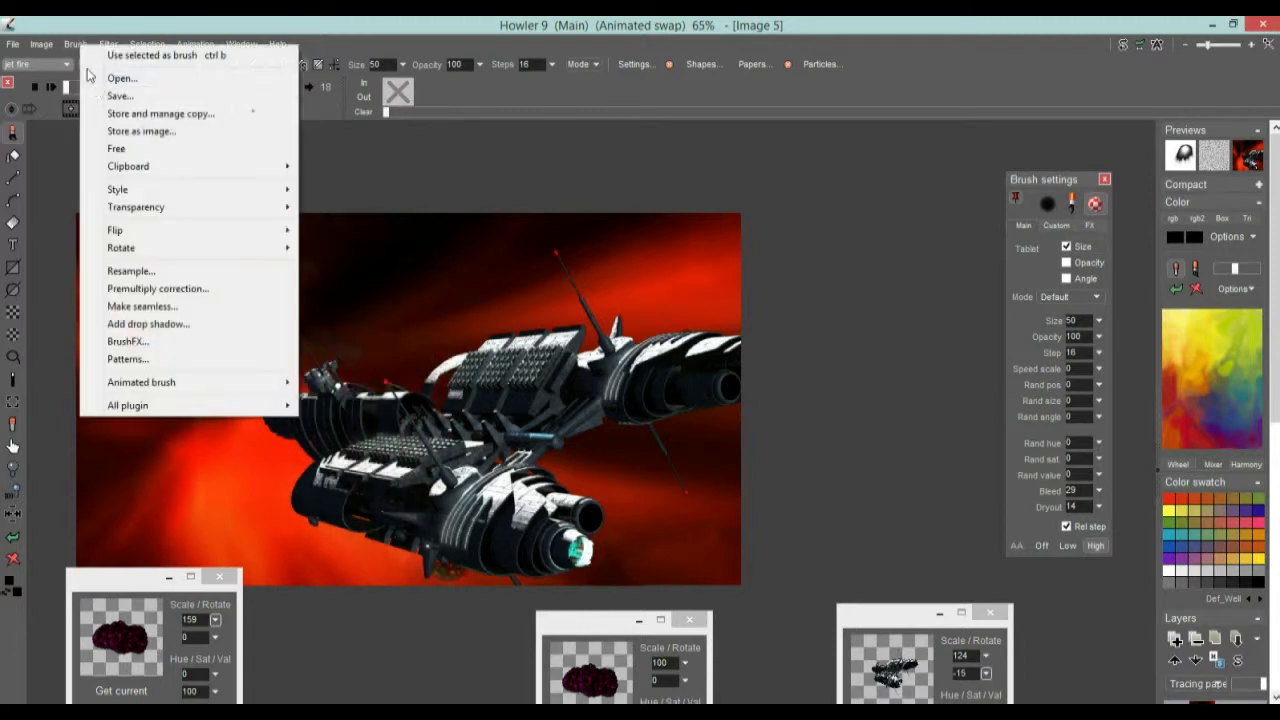
click(140, 113)
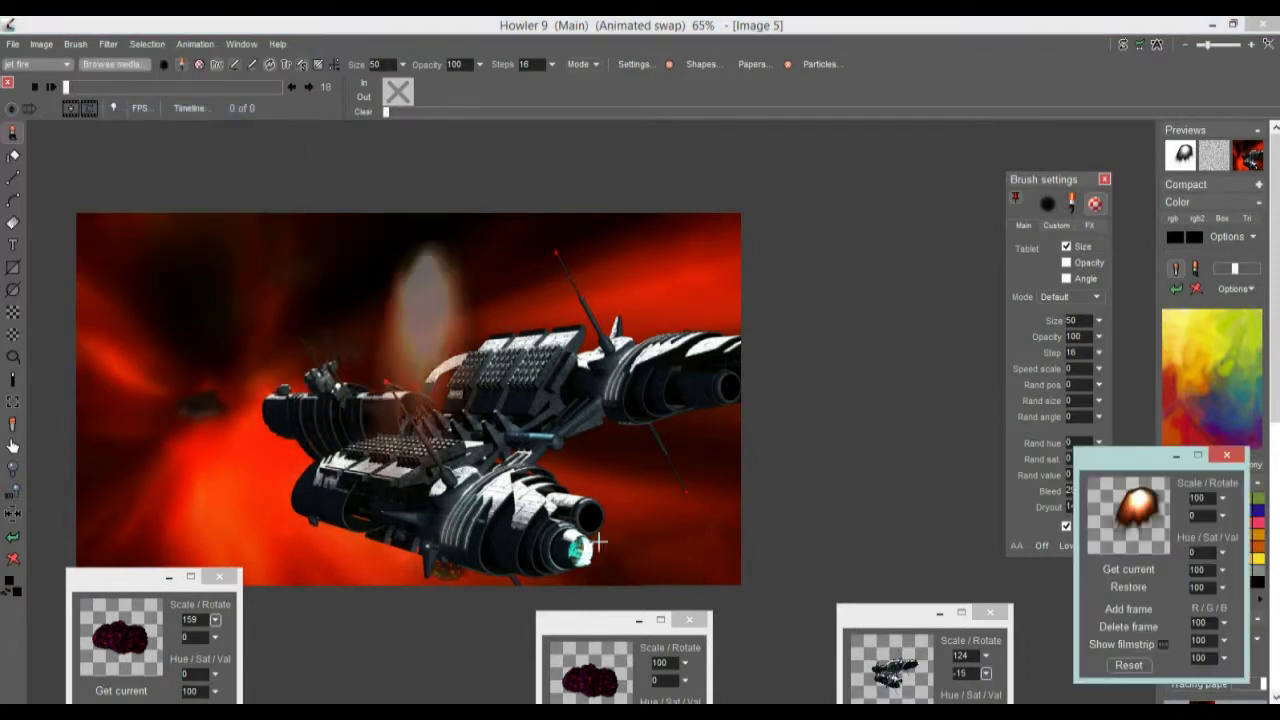
click(889, 297)
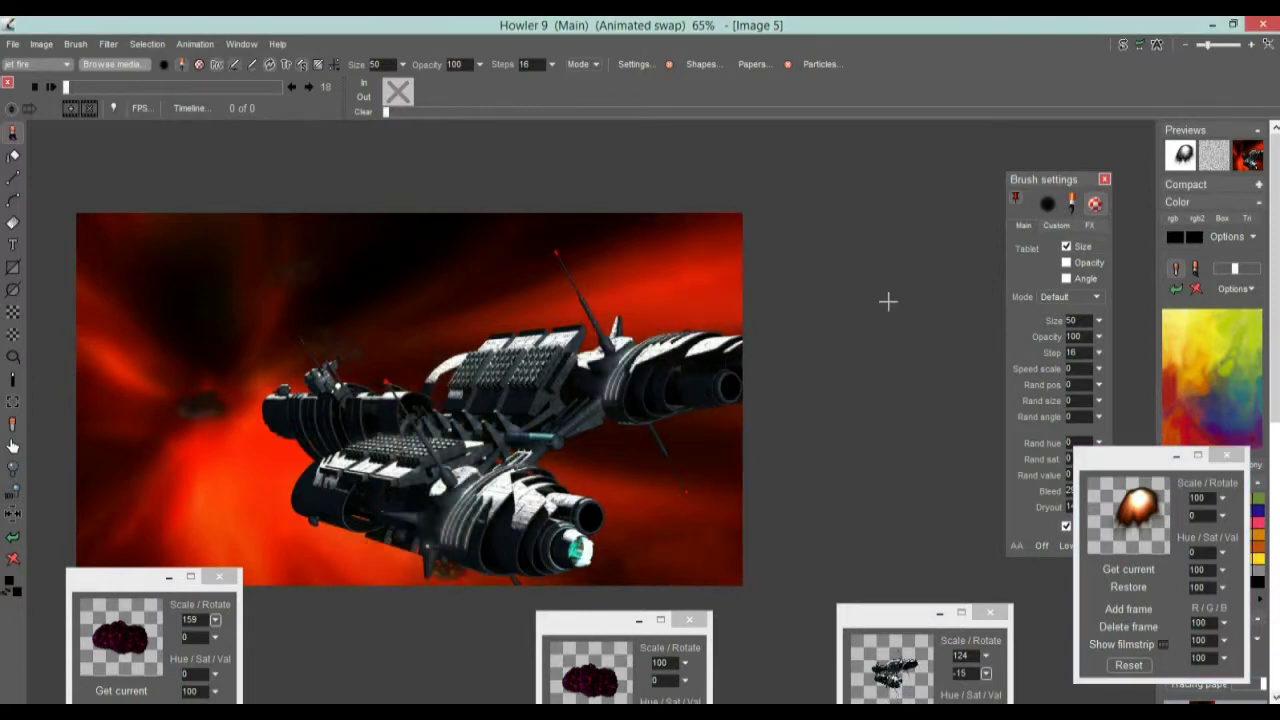
click(73, 44)
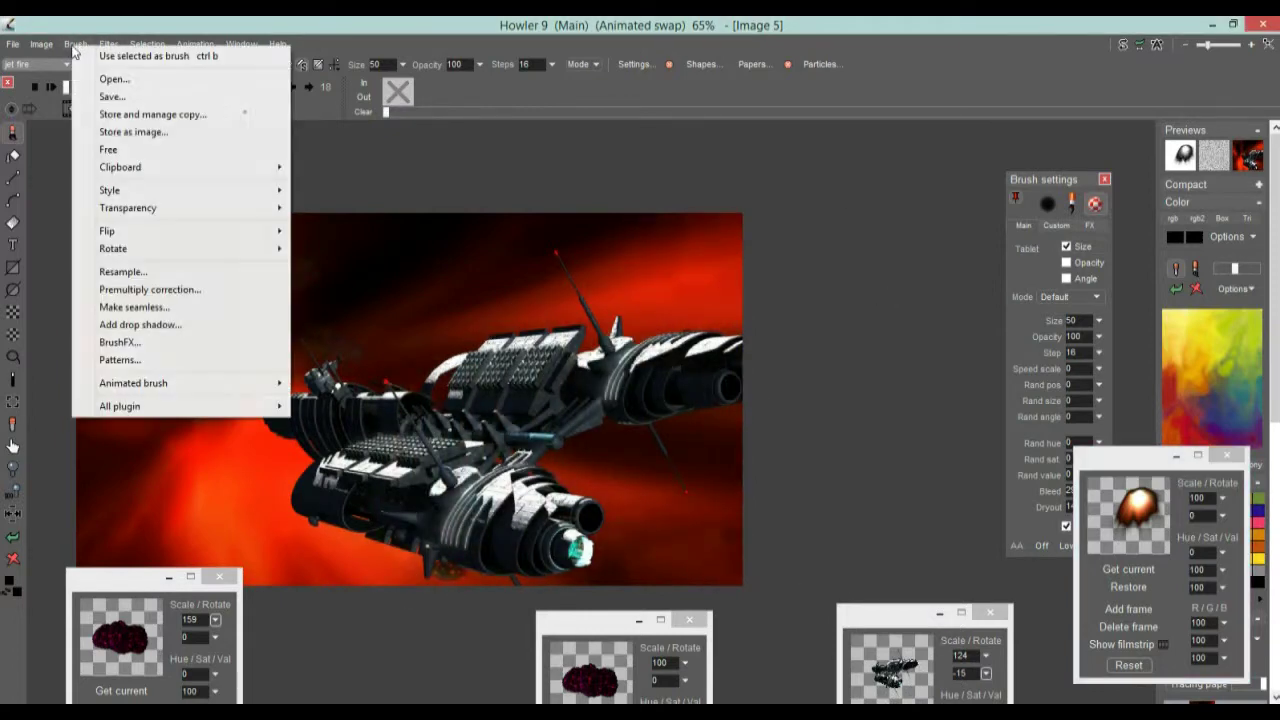
click(122, 116)
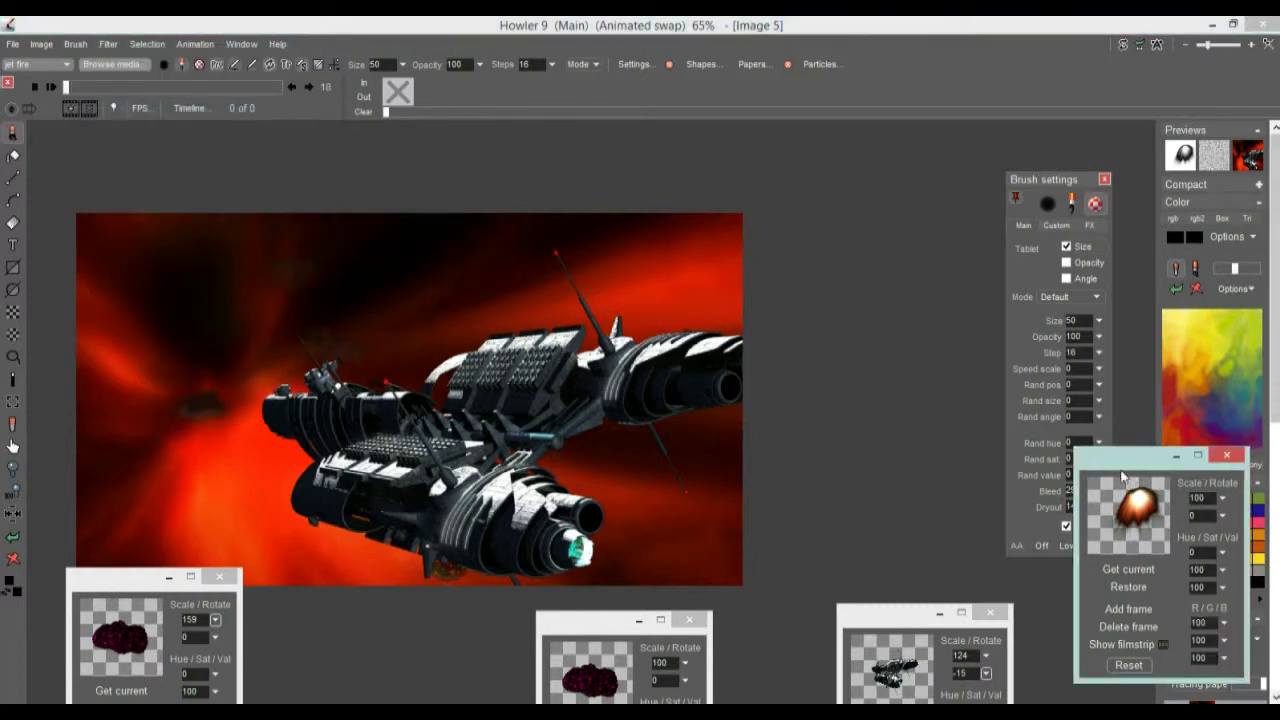
click(990, 370)
mouse_move(1113, 450)
mouse_down()
mouse_move(762, 302)
mouse_move(785, 214)
mouse_move(532, 179)
mouse_move(151, 160)
mouse_move(163, 155)
mouse_up()
Set the stored jet fire brush's rotation to -91, aligning the flame with the ship's engine, and minimize and restore its window
click(264, 210)
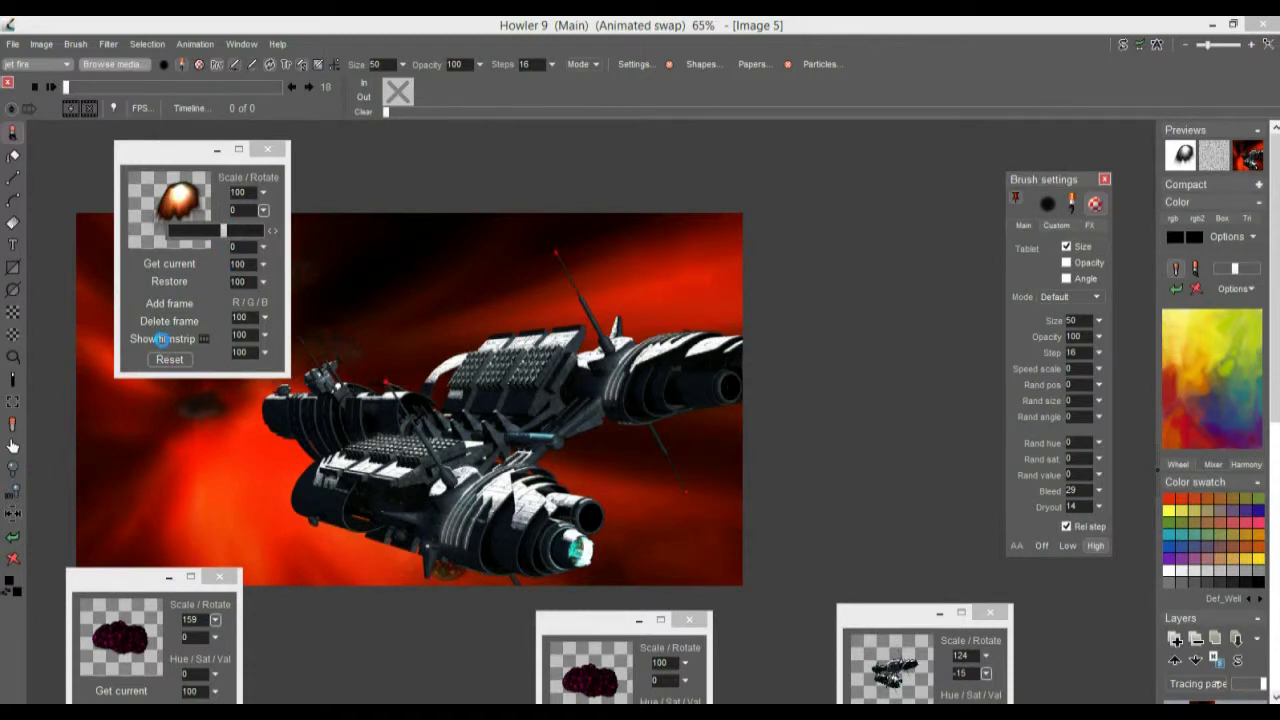
drag(222, 230, 234, 230)
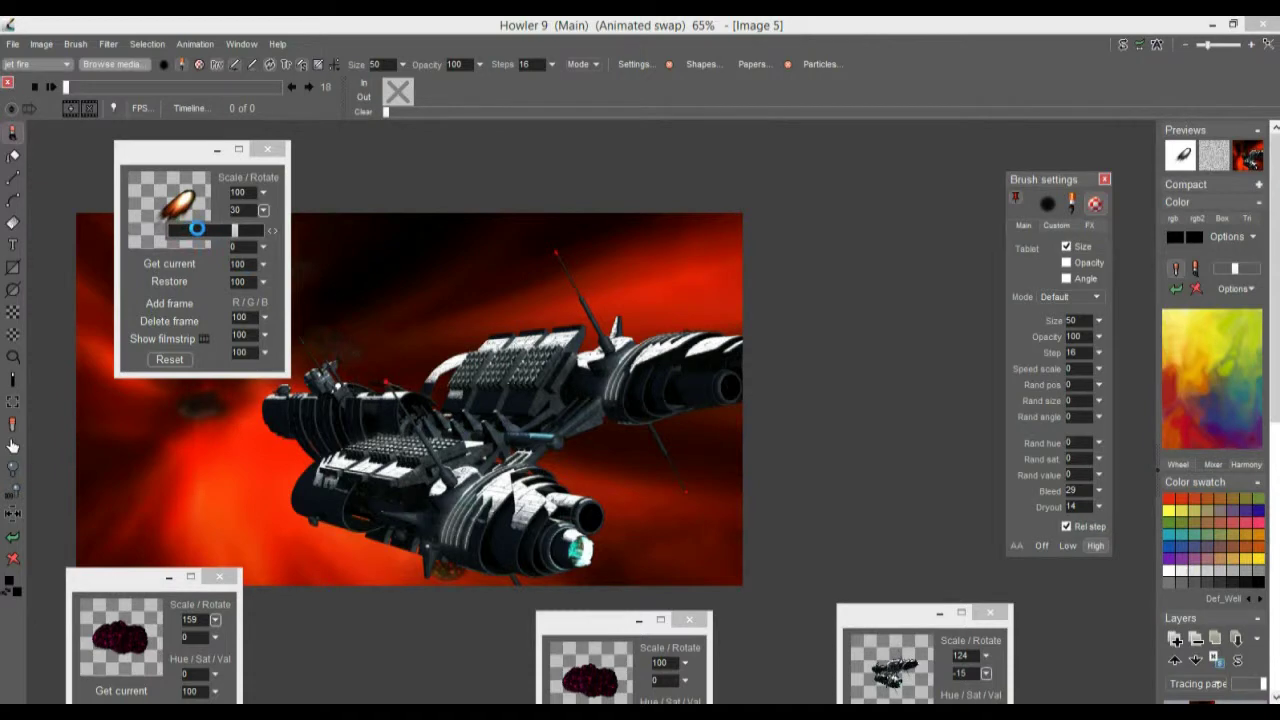
click(197, 229)
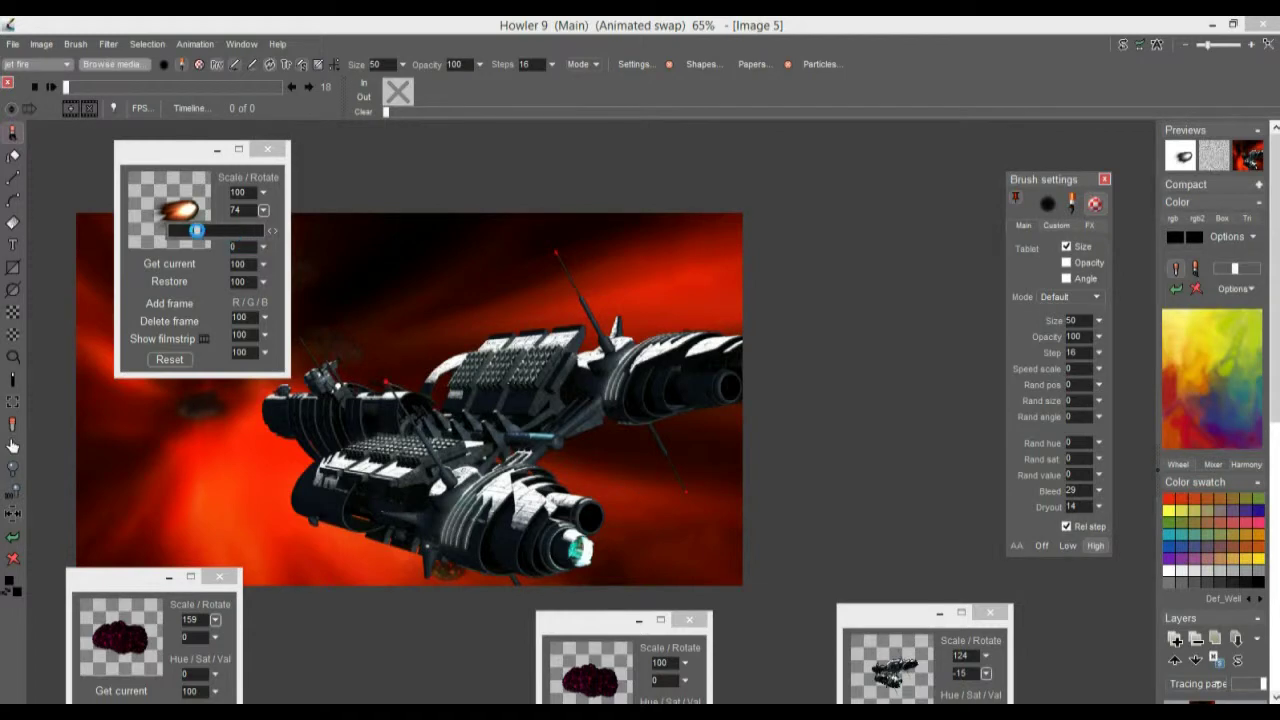
click(203, 232)
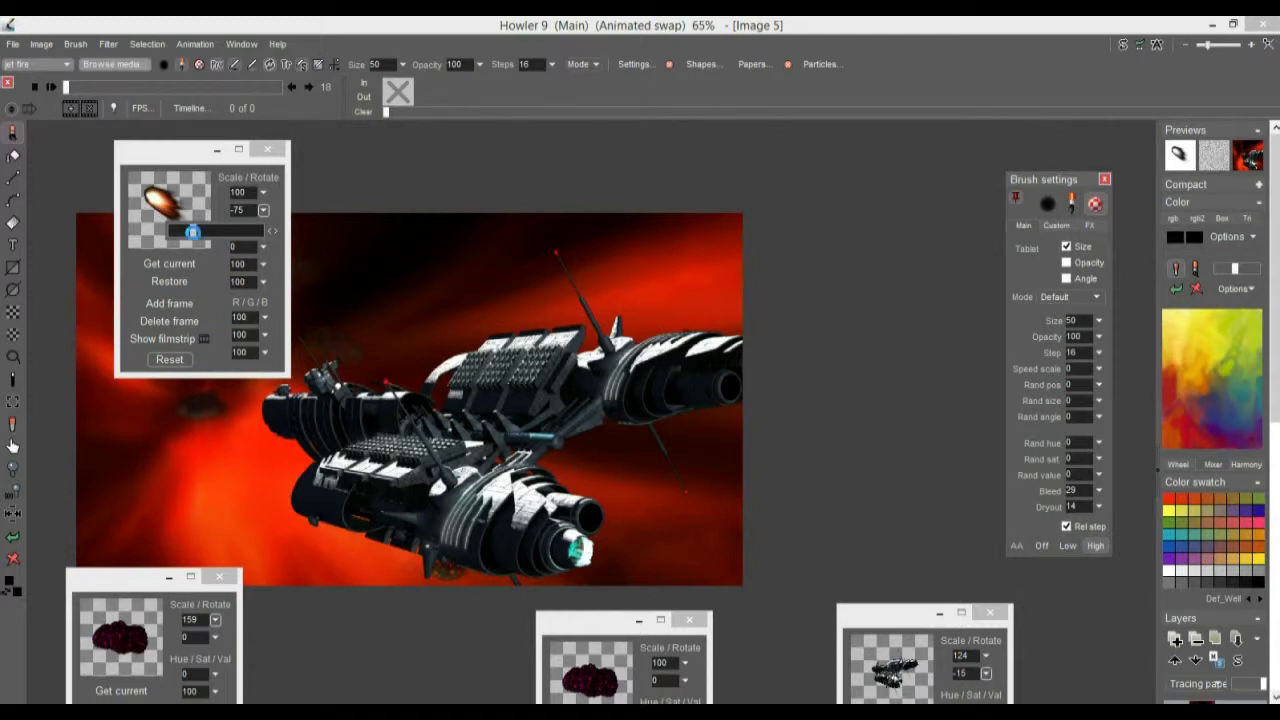
click(204, 236)
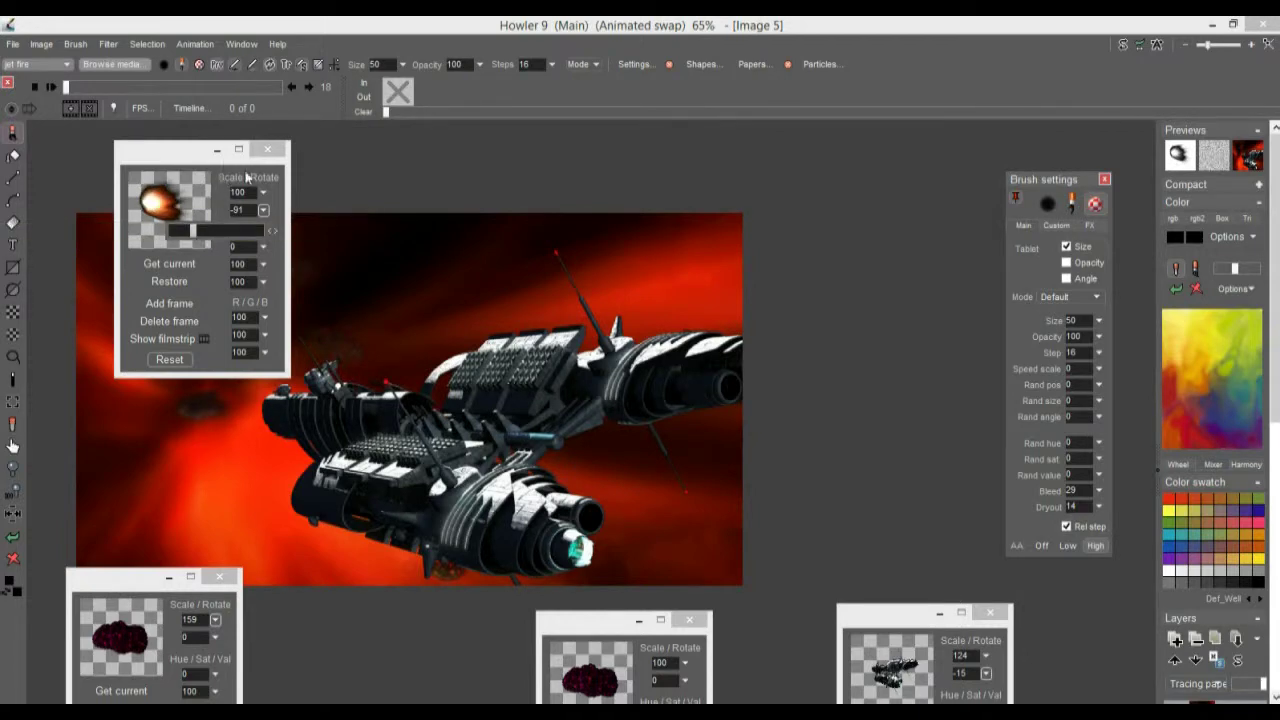
click(216, 150)
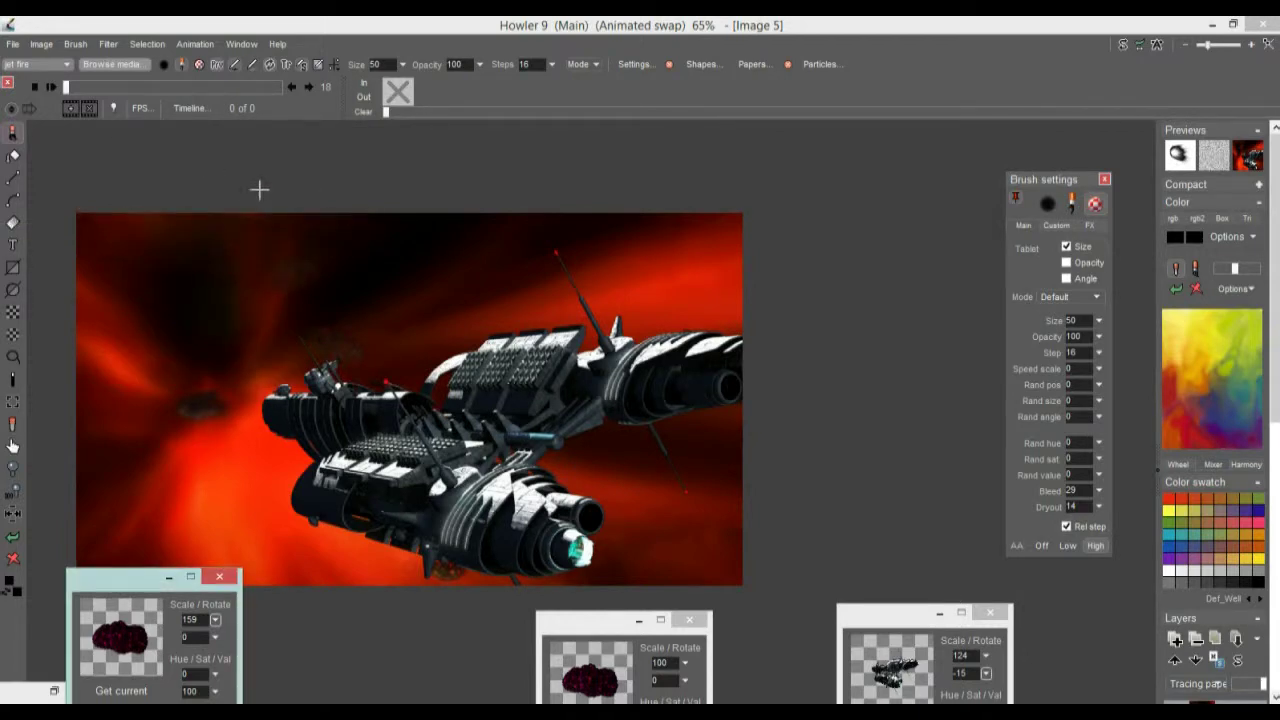
click(54, 691)
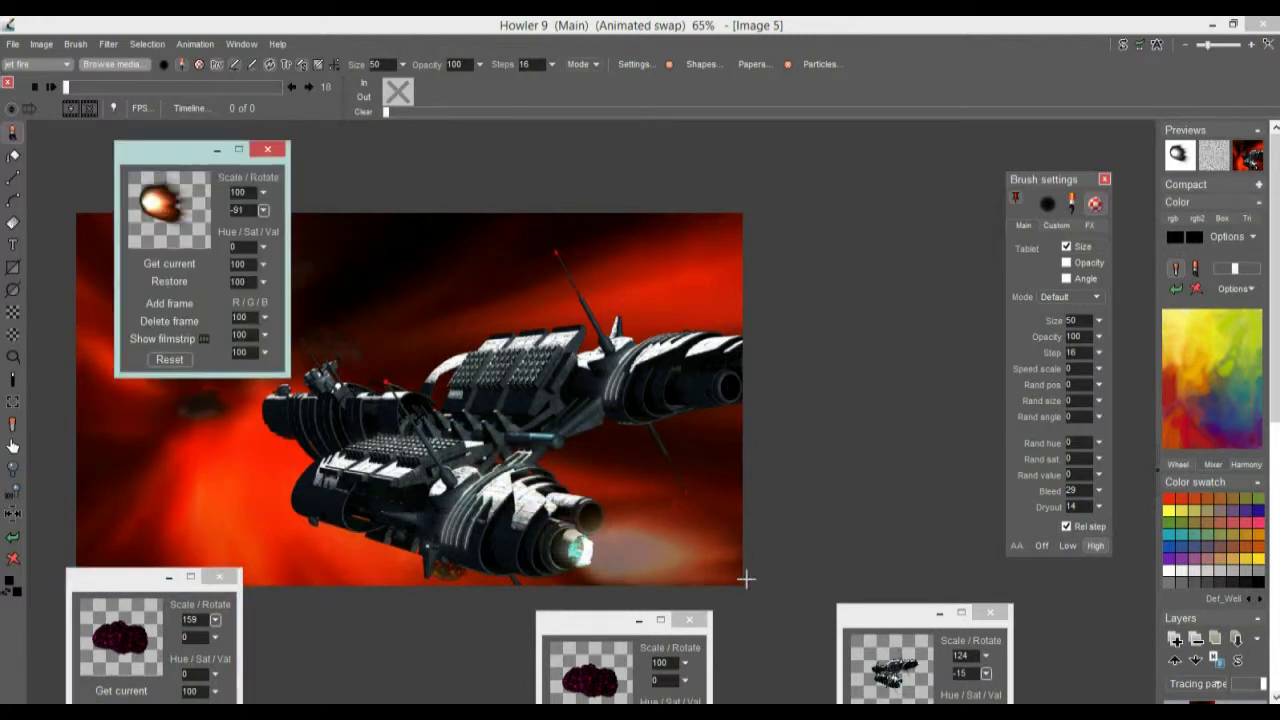
Stamp jet fire onto both starship engines with brush opacity 255 and Additive mode, and close the stored jet fire brush's window
click(483, 62)
drag(440, 84, 478, 84)
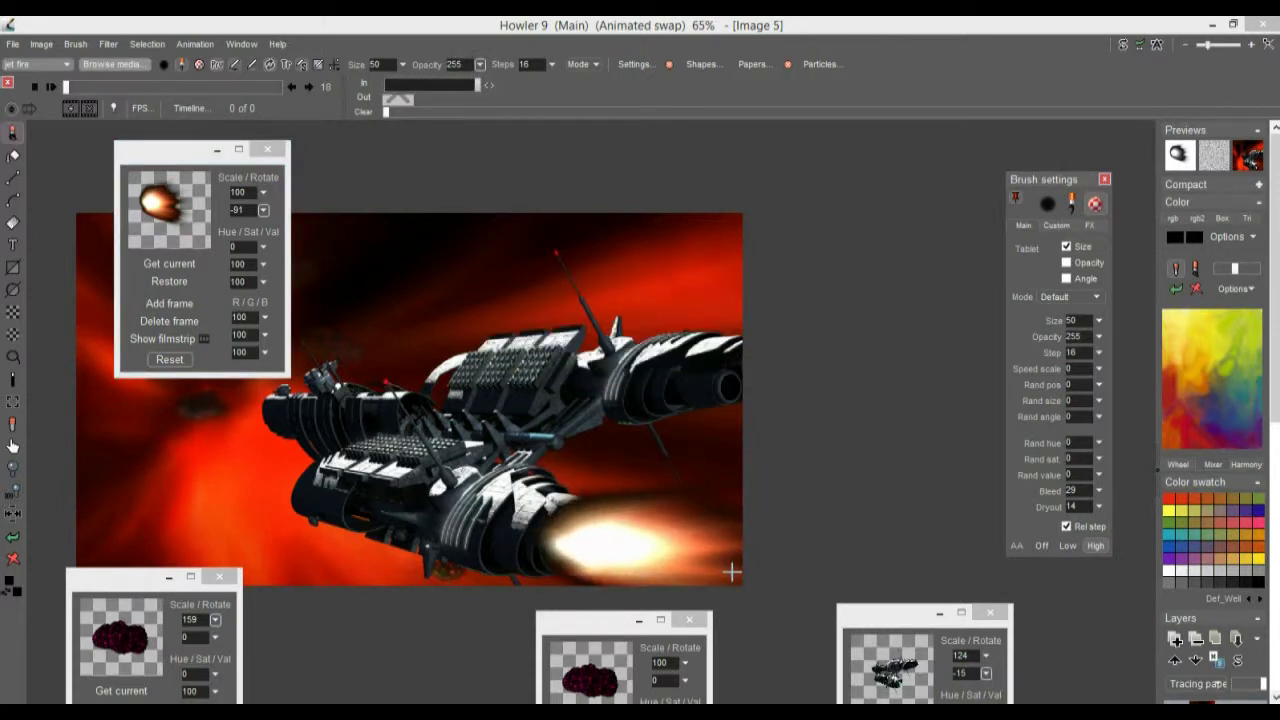
click(597, 65)
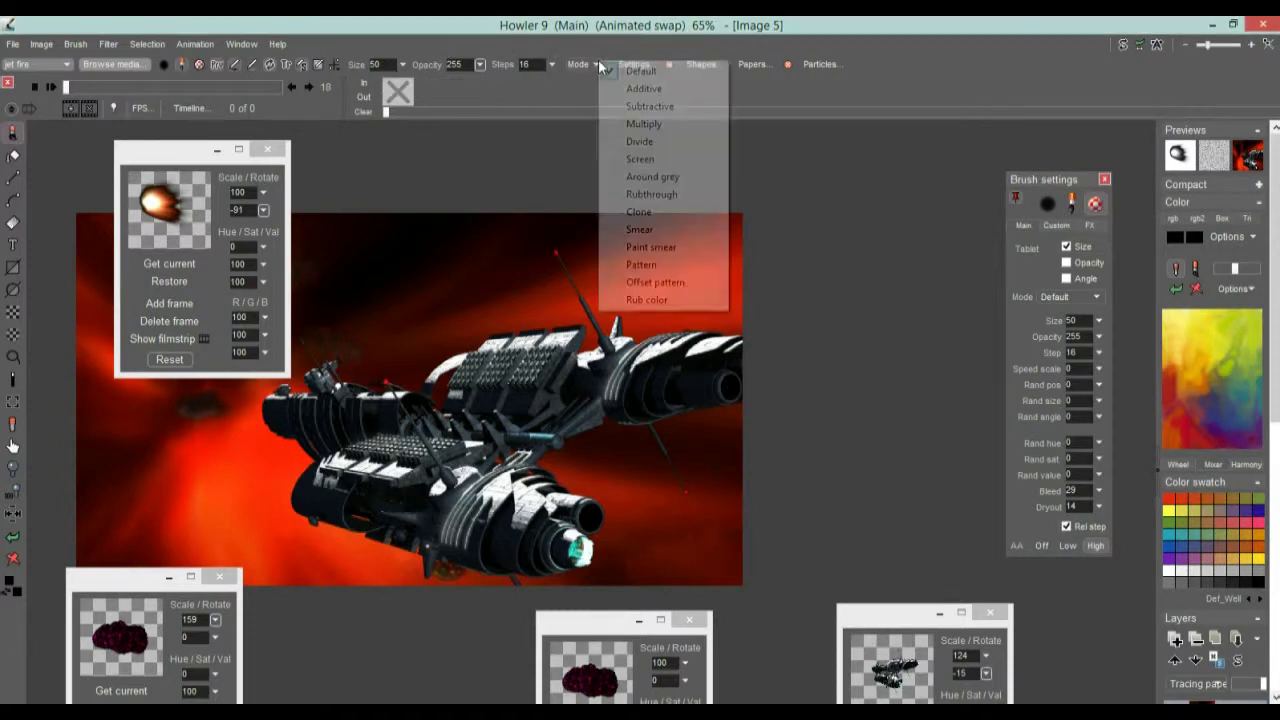
click(650, 90)
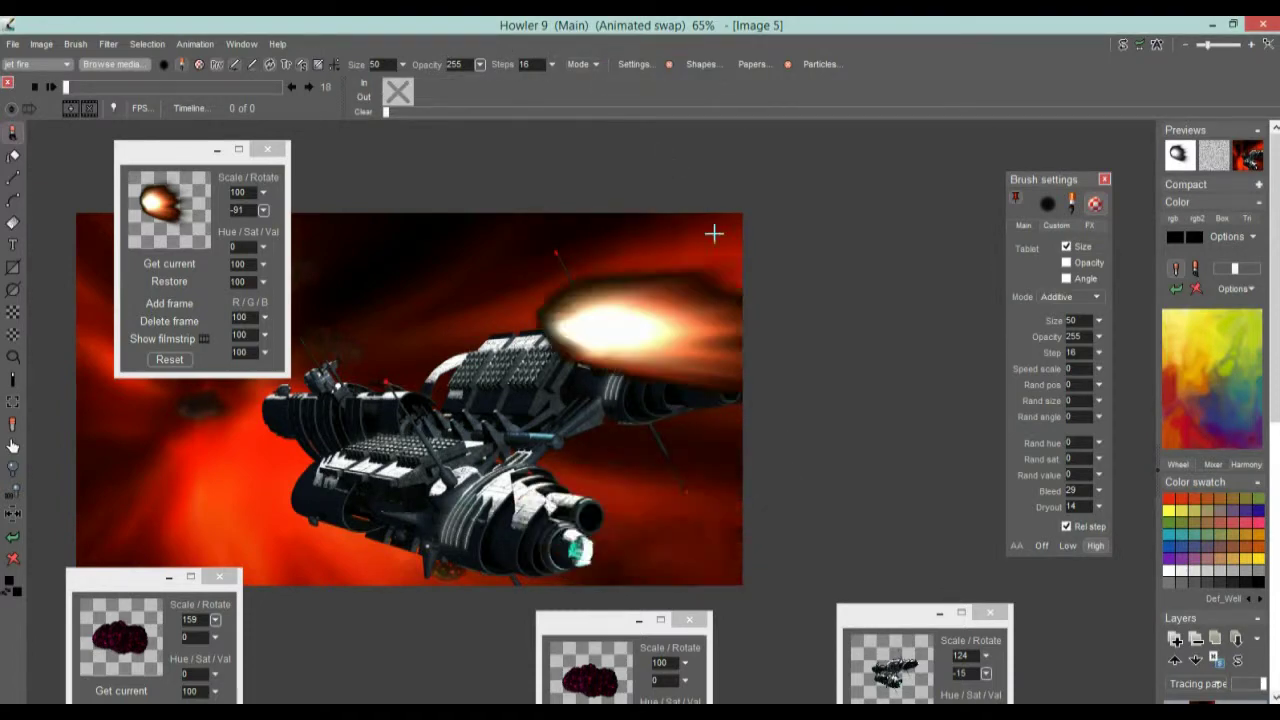
click(596, 64)
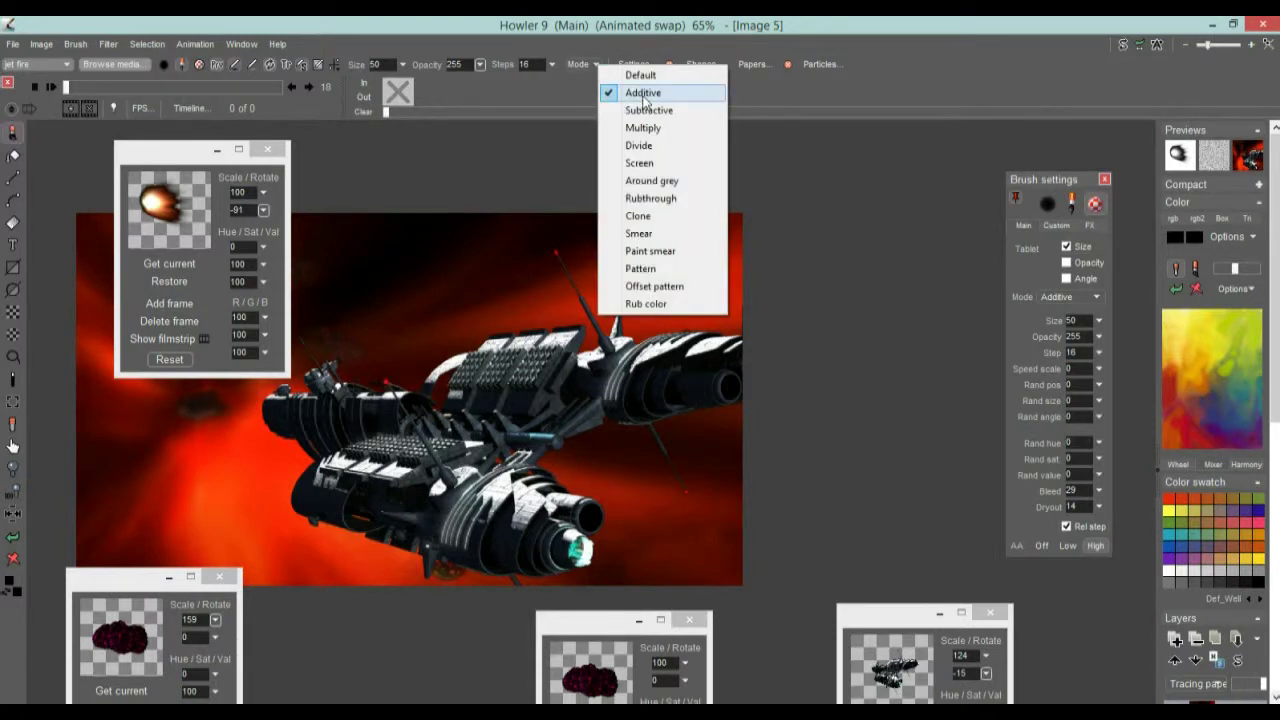
click(641, 93)
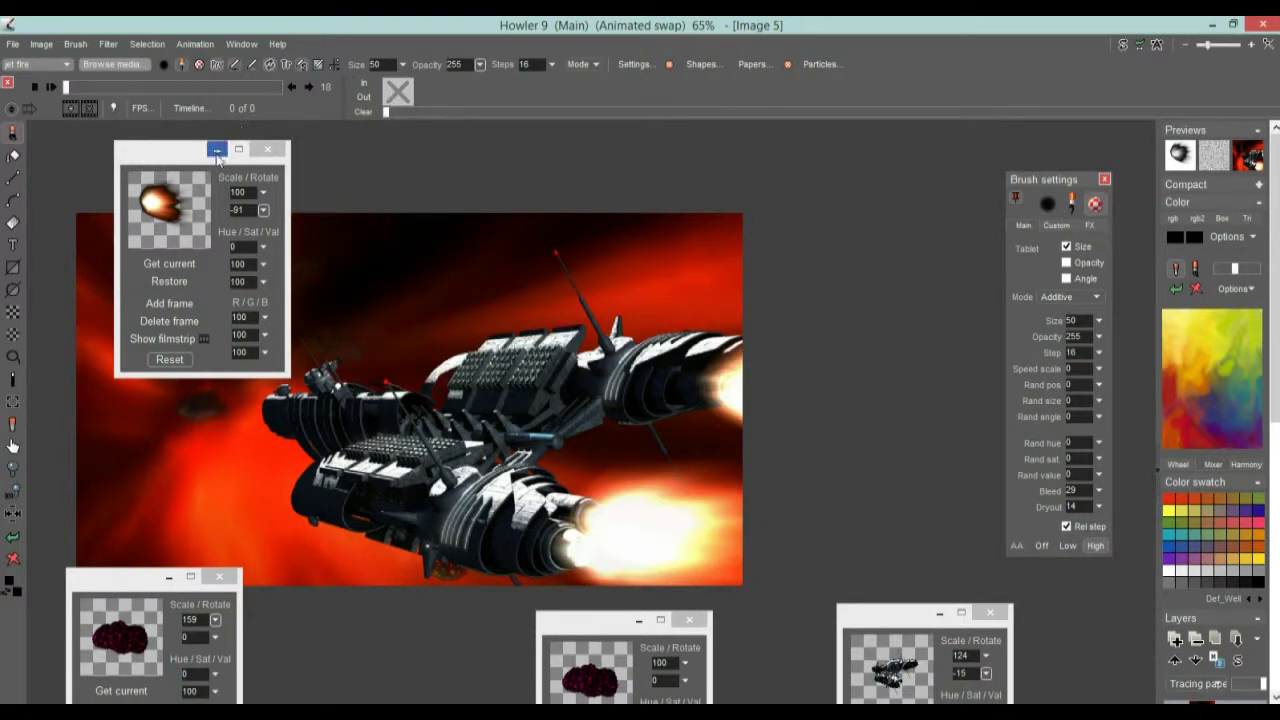
click(267, 148)
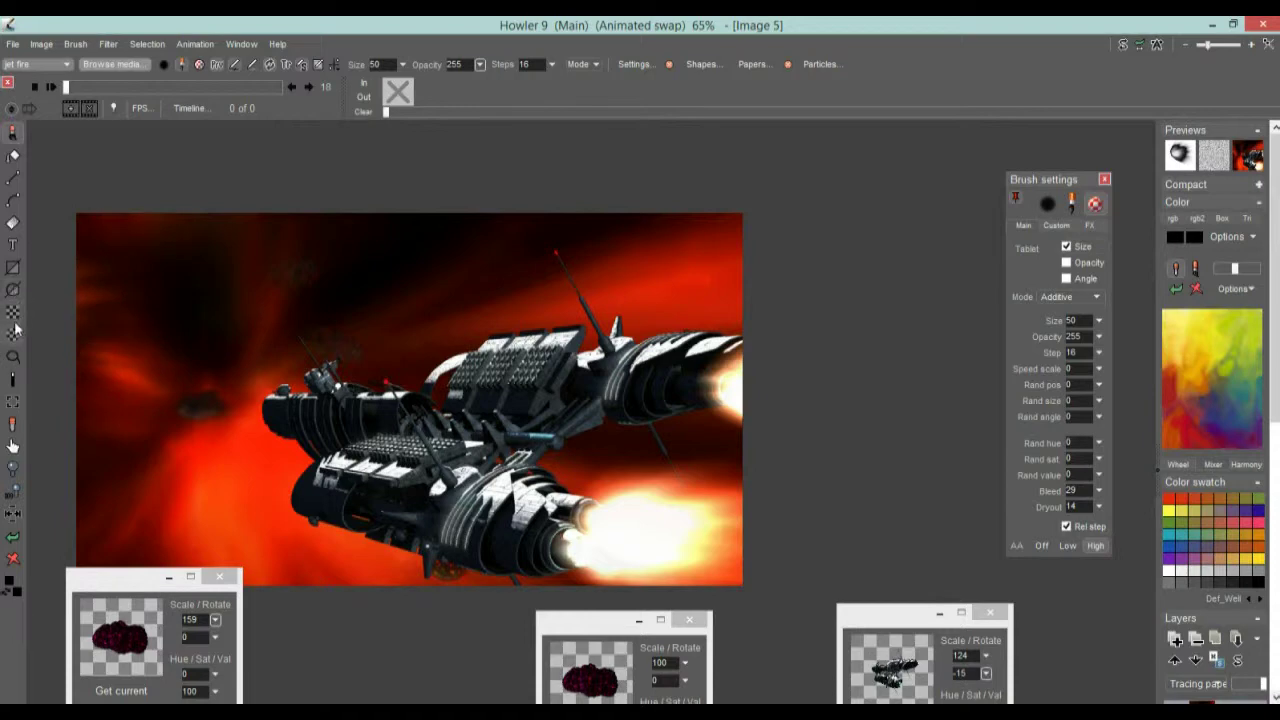
Add lens flares at the starship's lower and upper engine flames using the orange preset with purple halo rings
right_click(12, 223)
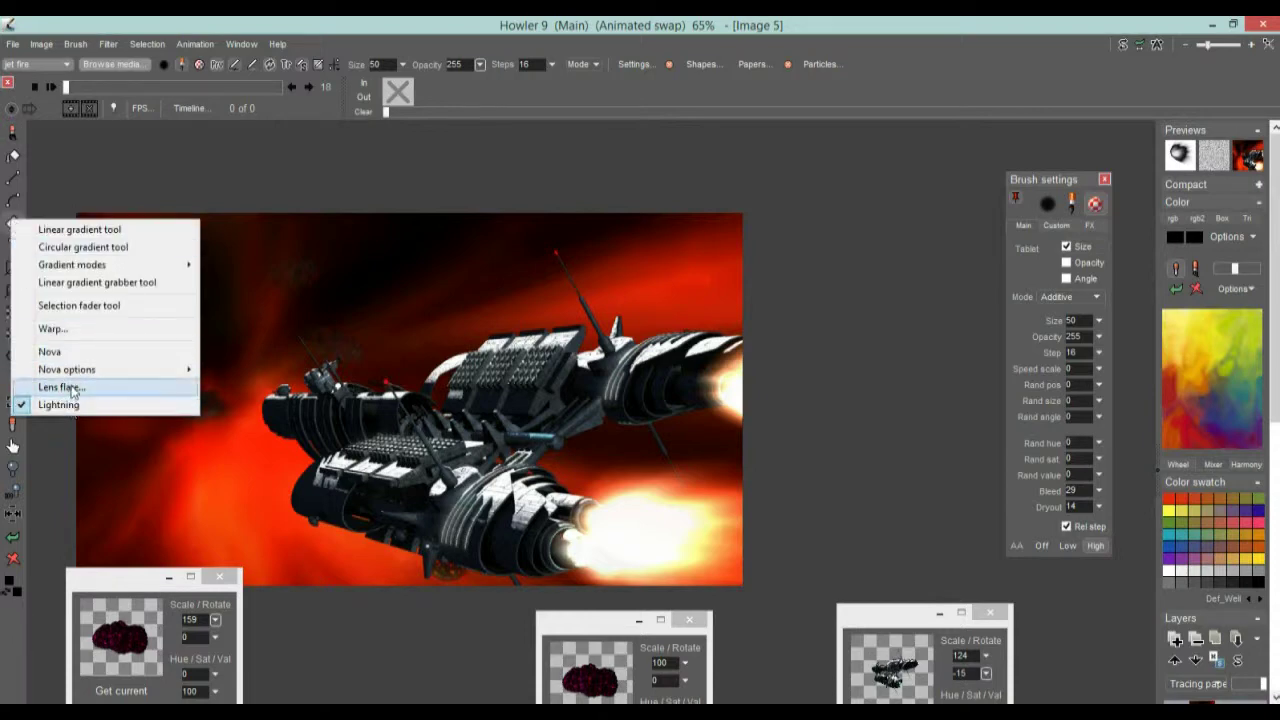
click(70, 388)
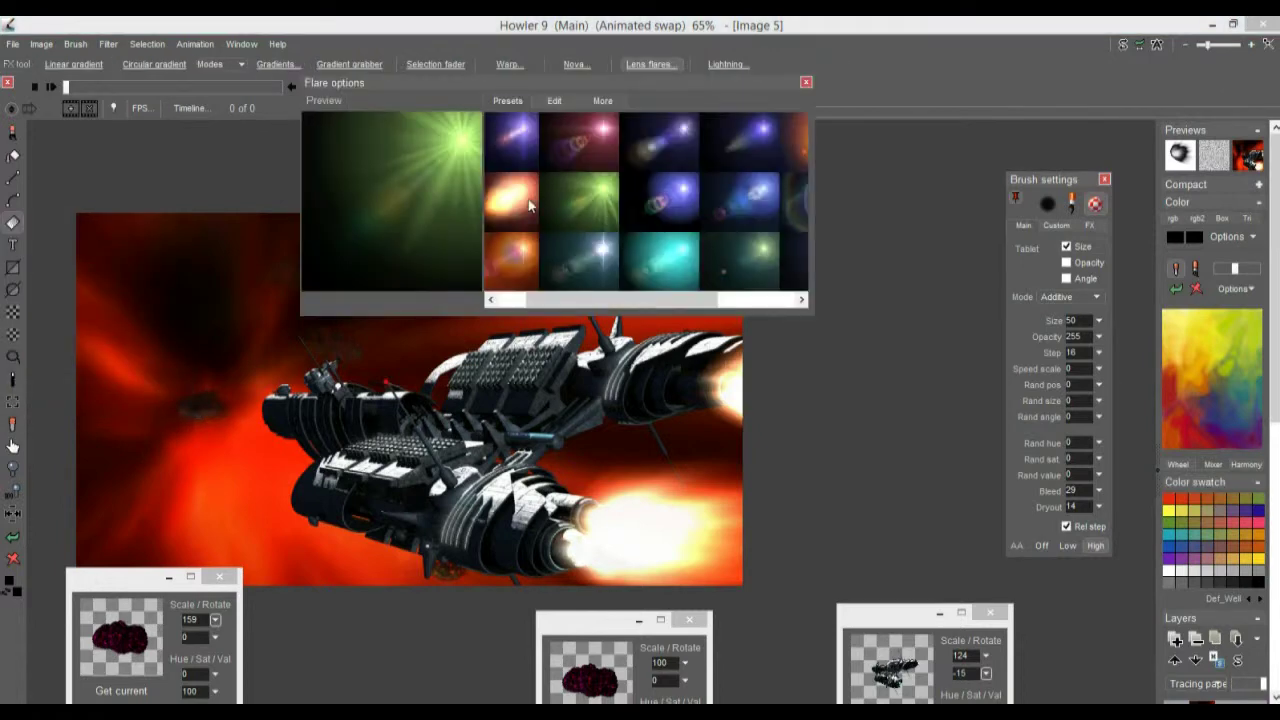
click(522, 258)
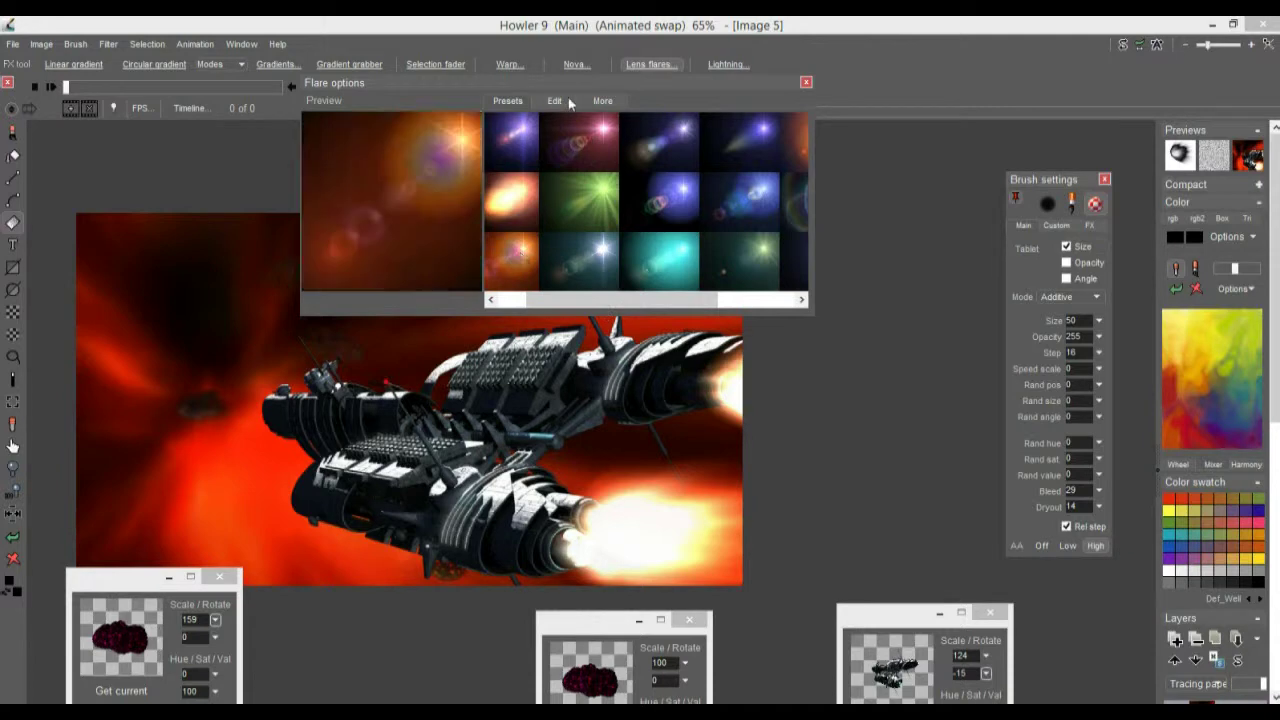
drag(403, 81, 750, 62)
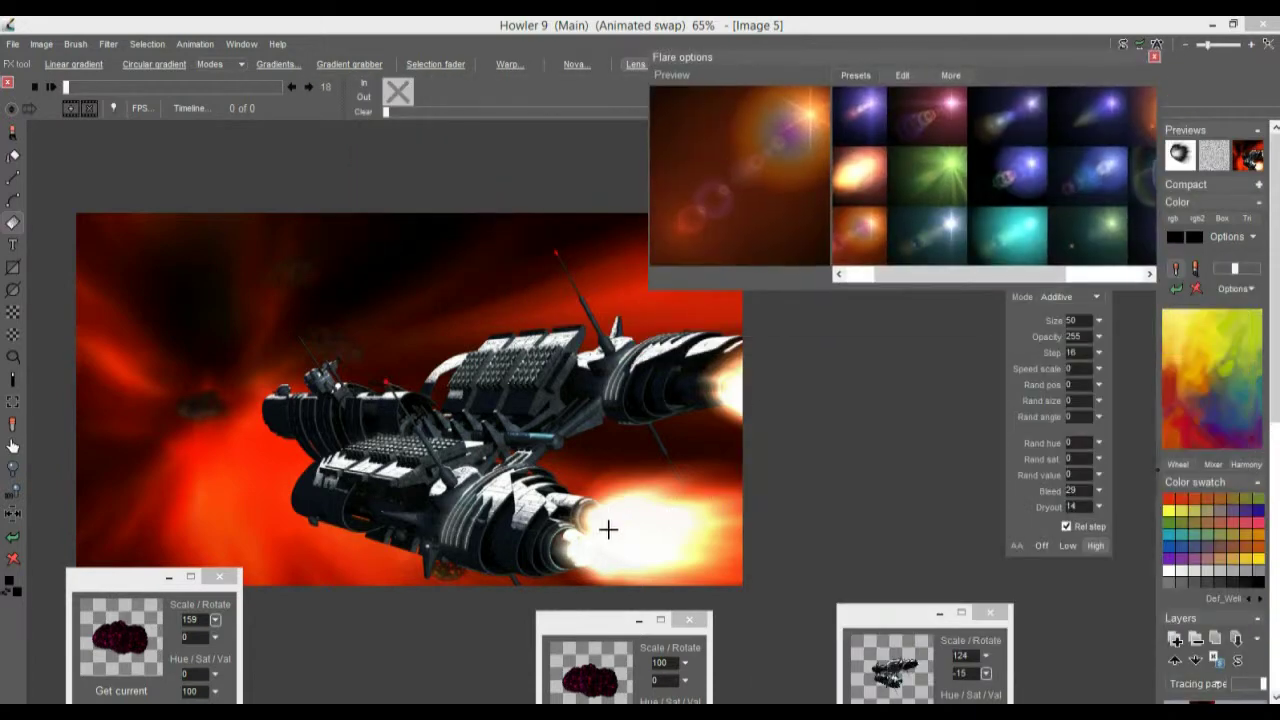
drag(601, 522, 631, 506)
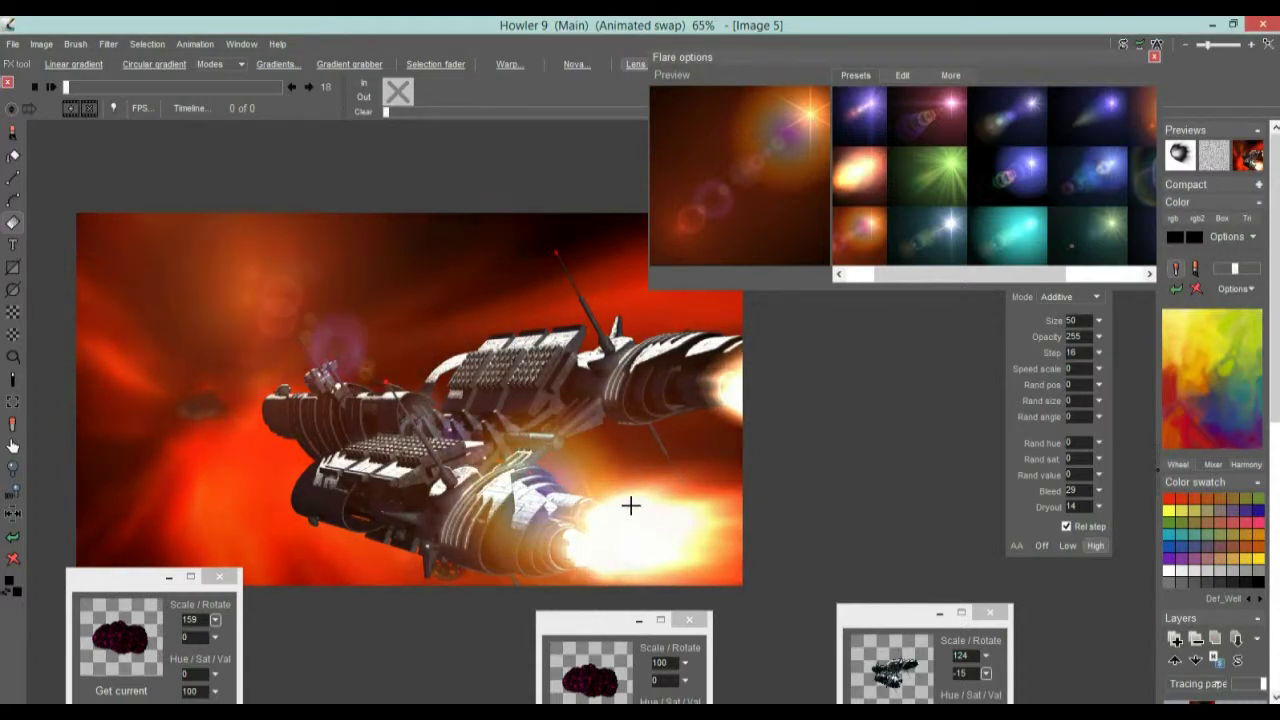
click(733, 384)
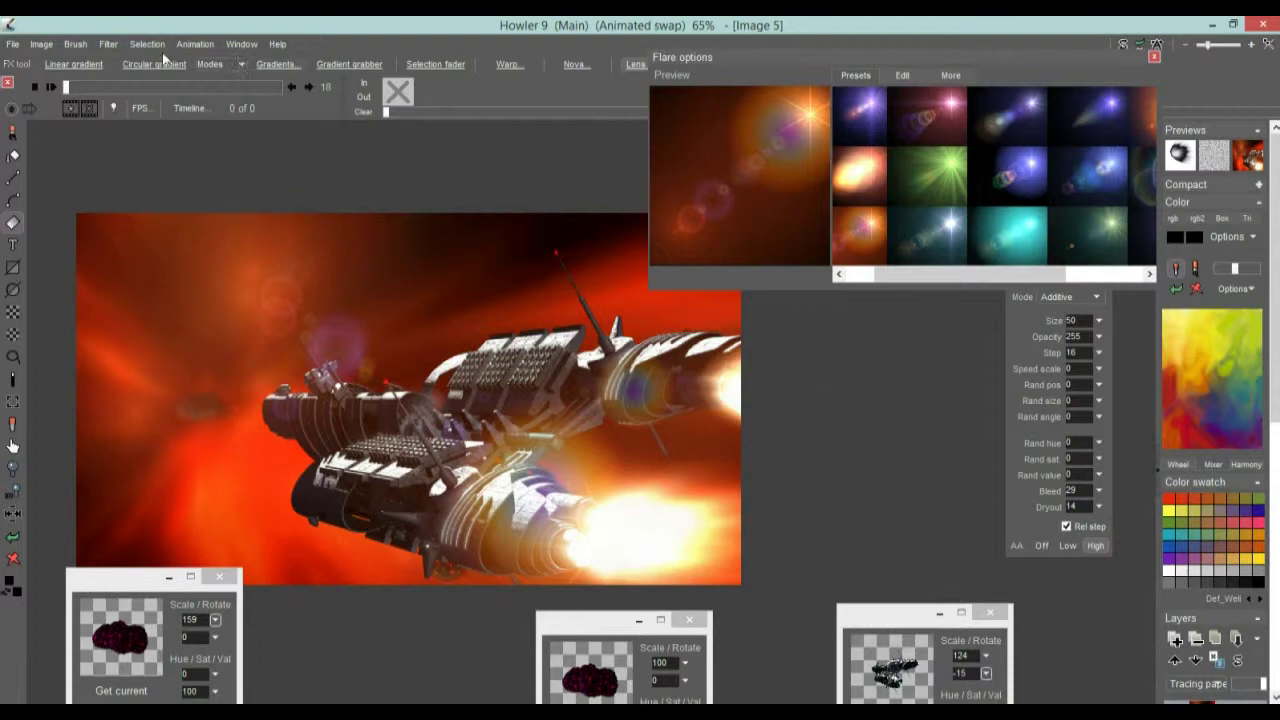
Apply the Star filter to the whole image with its value near the minimum
click(110, 44)
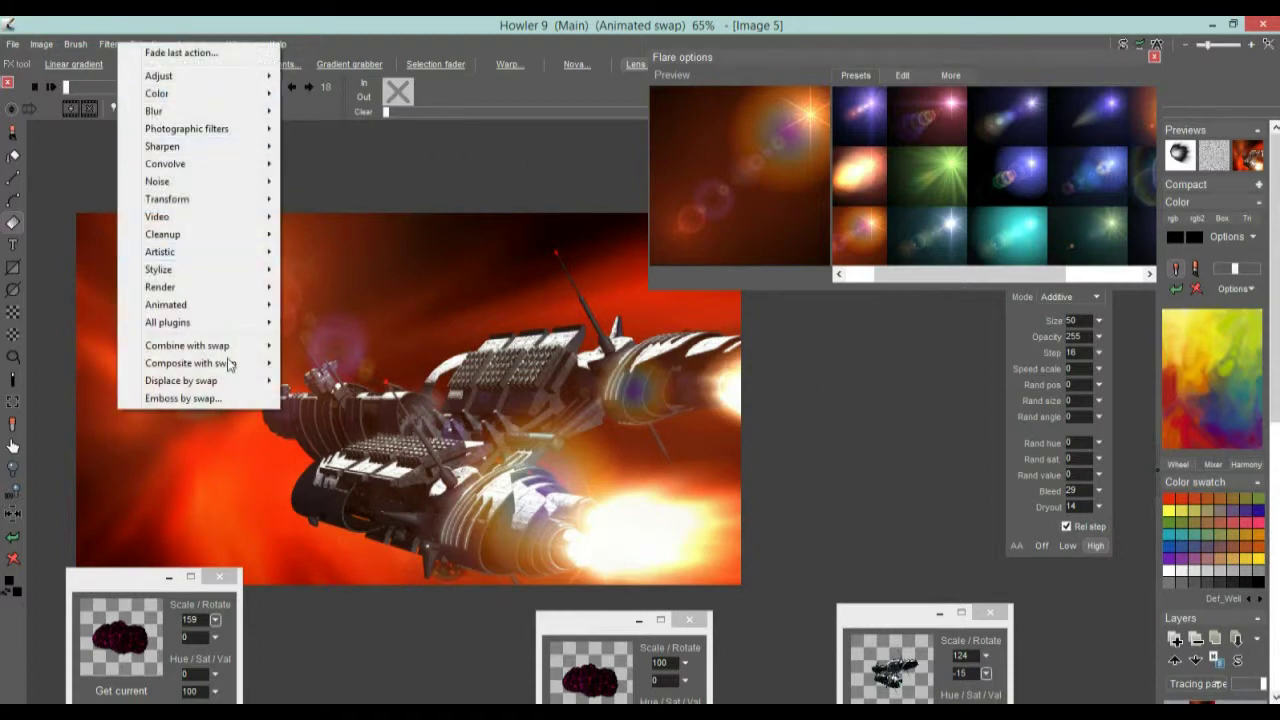
mouse_move(183, 266)
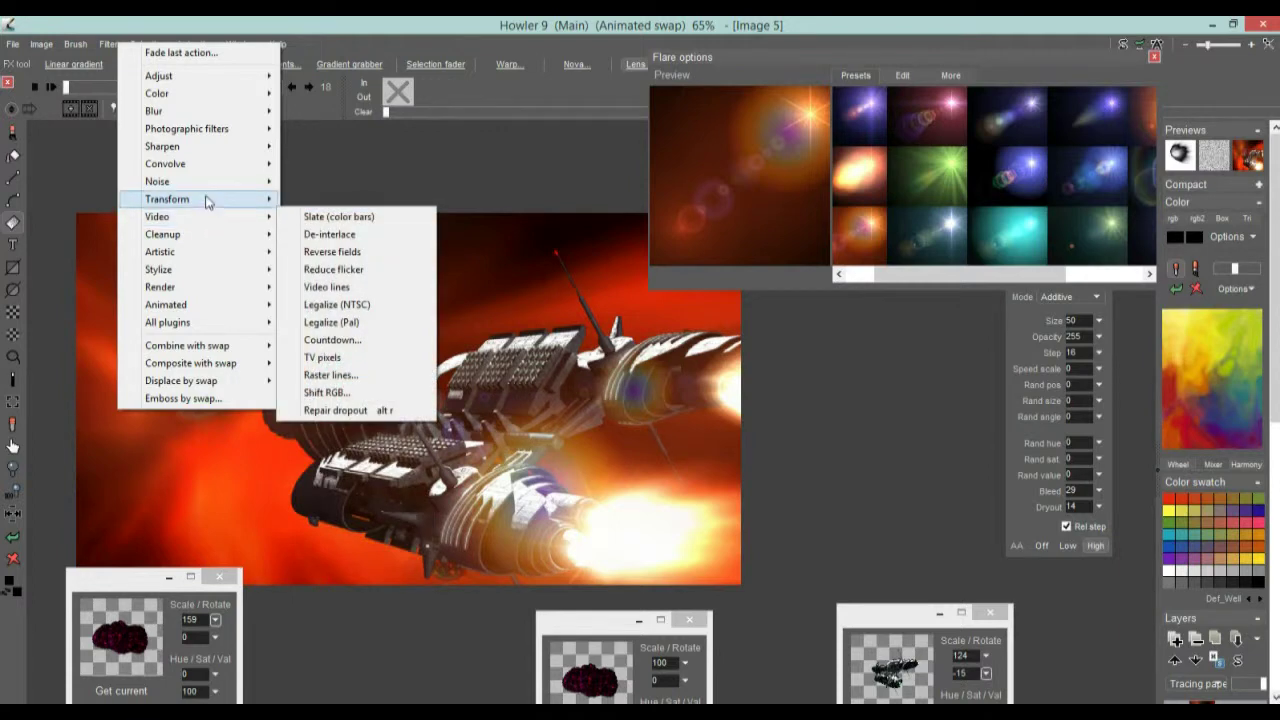
mouse_move(207, 201)
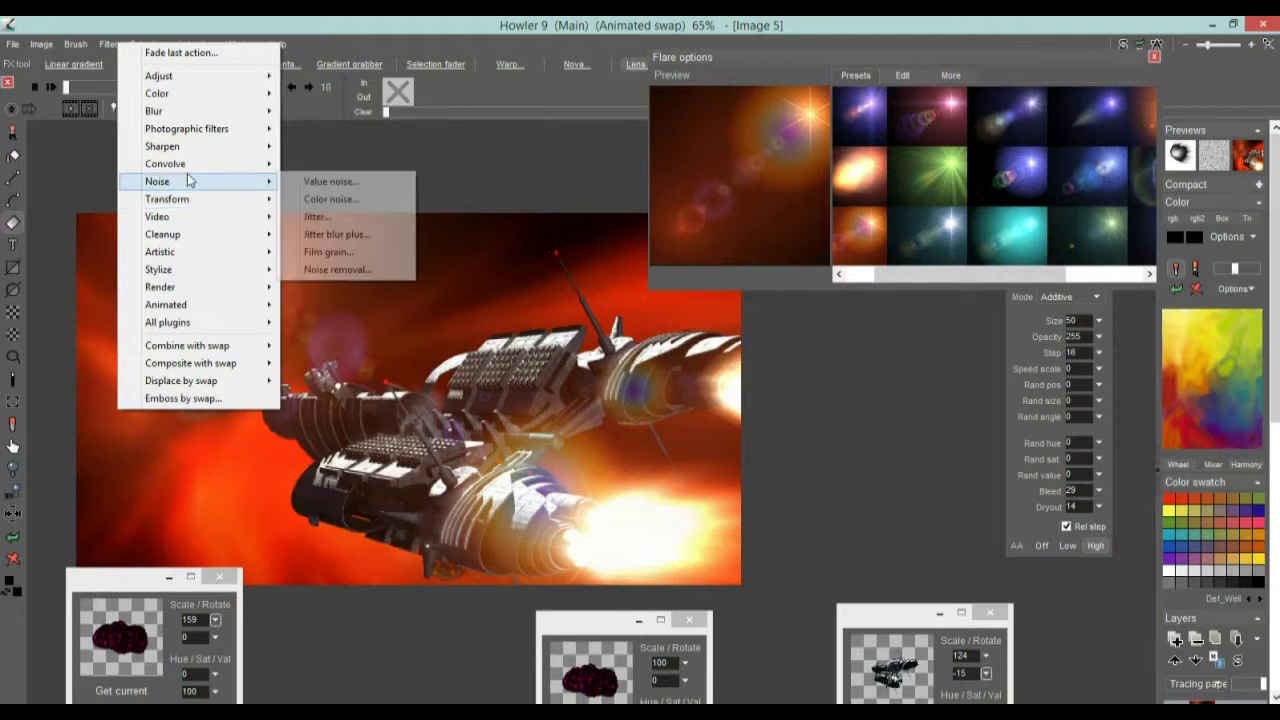
mouse_move(189, 128)
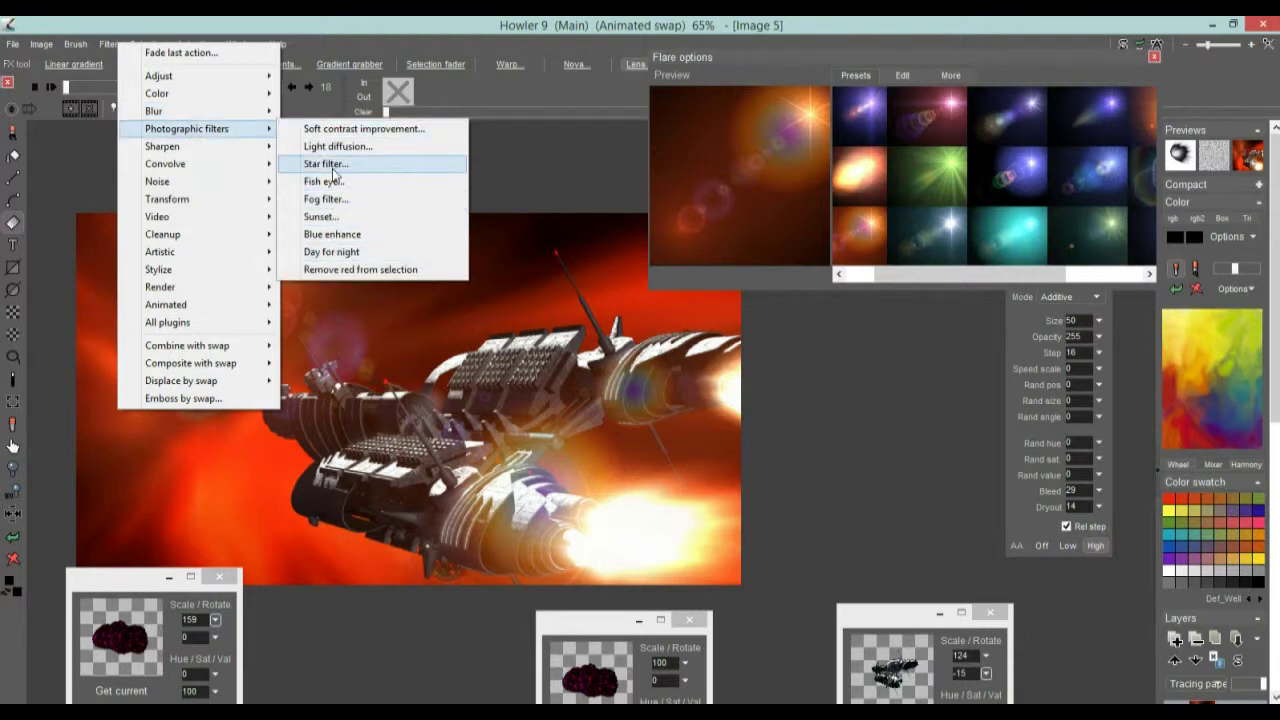
click(333, 165)
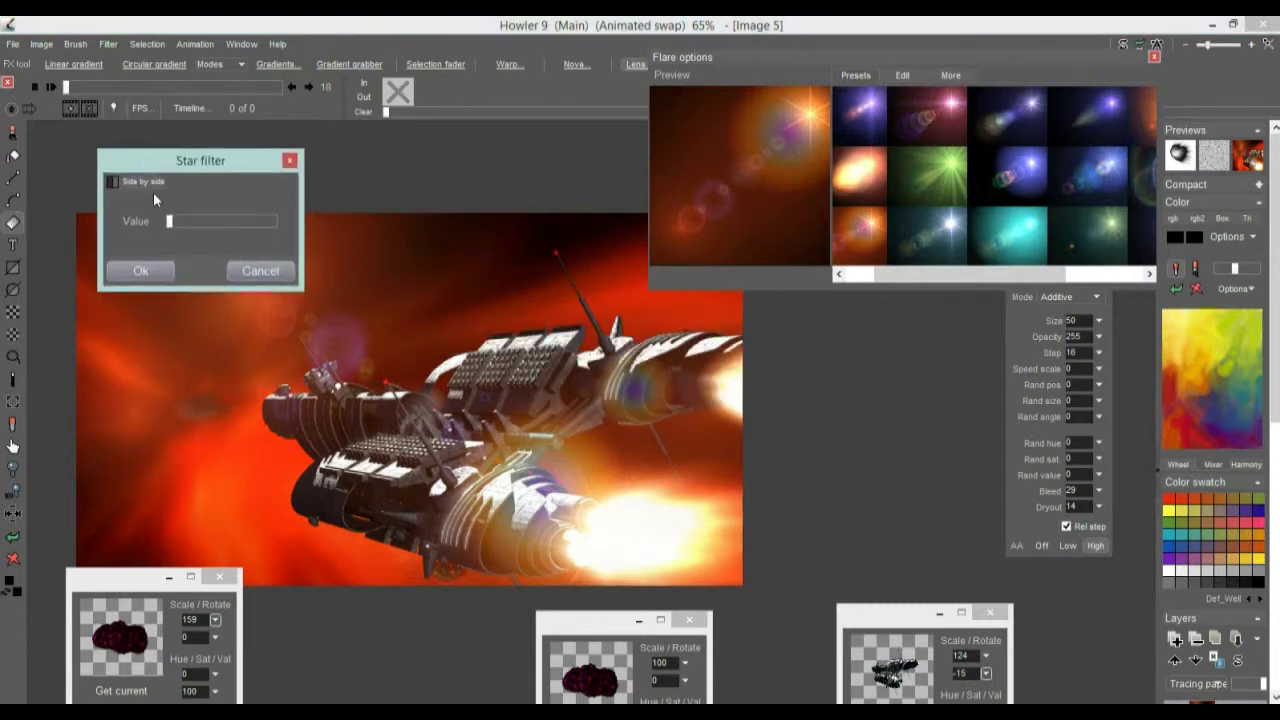
click(190, 220)
drag(194, 225, 236, 228)
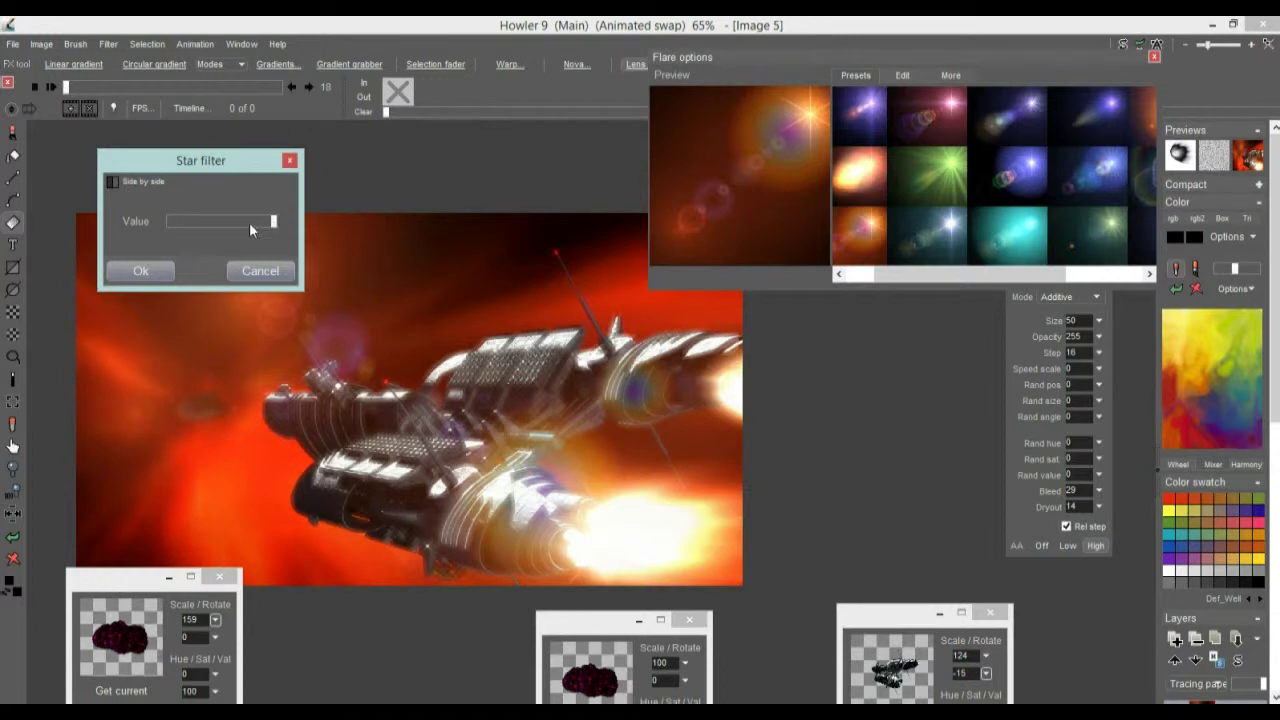
drag(238, 222, 179, 225)
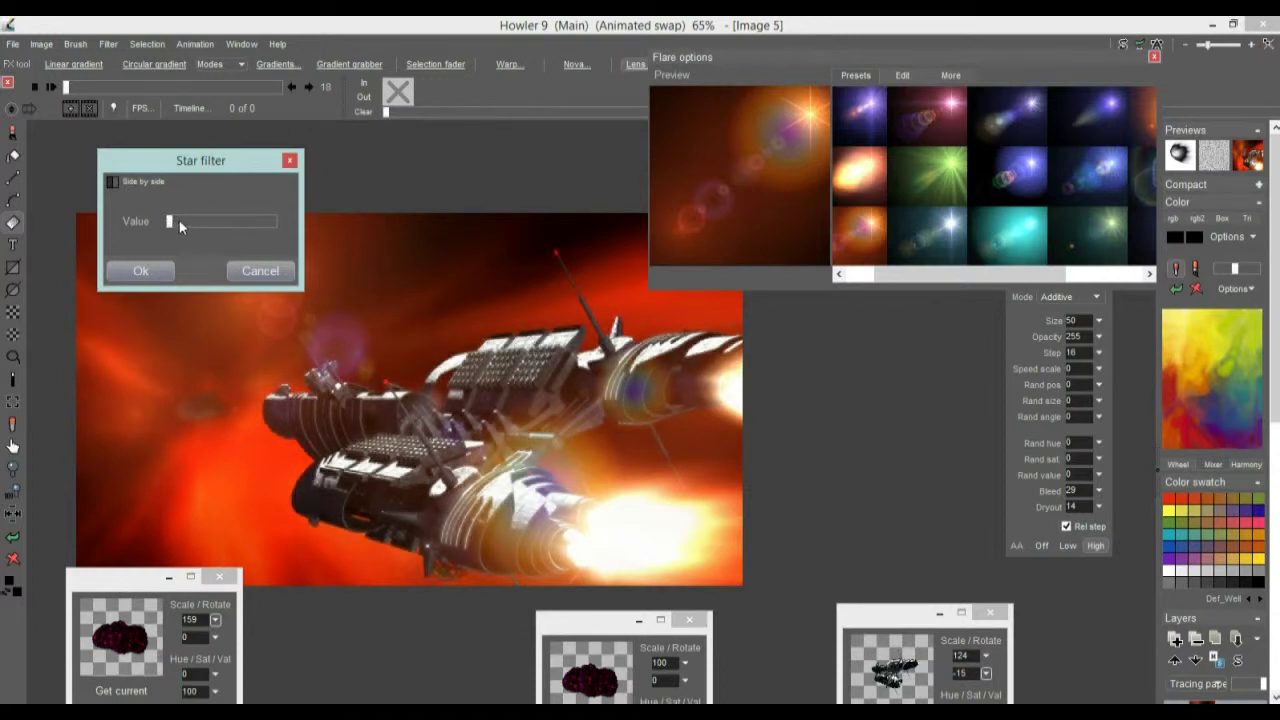
click(158, 271)
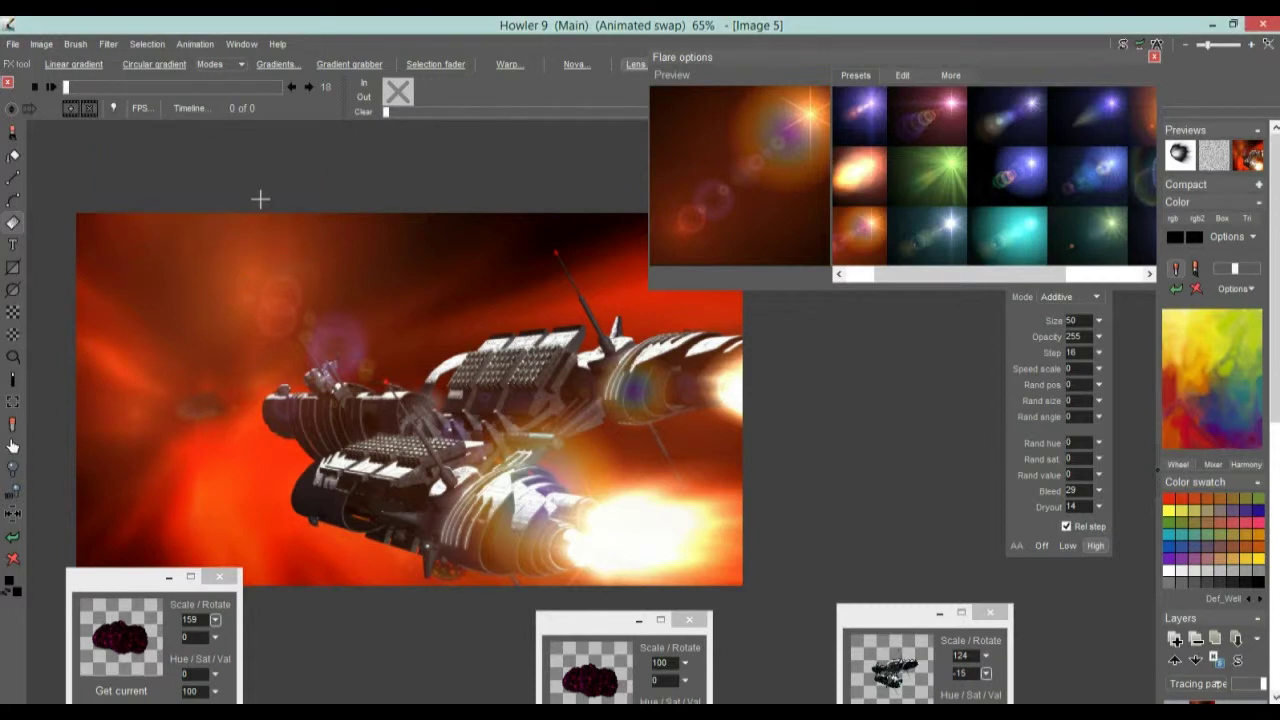
Apply the Soft contrast improvement filter to the image, adjusting its softness and exposure
click(108, 44)
mouse_move(178, 136)
click(316, 134)
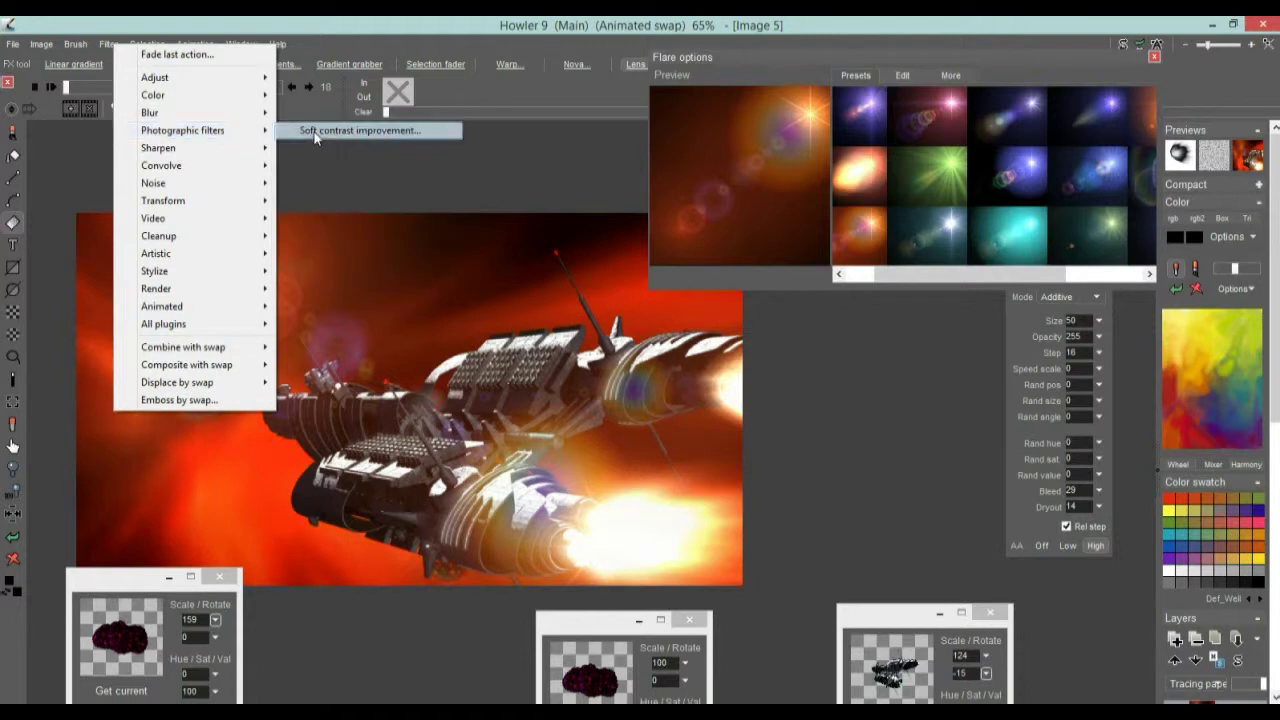
drag(633, 362, 684, 381)
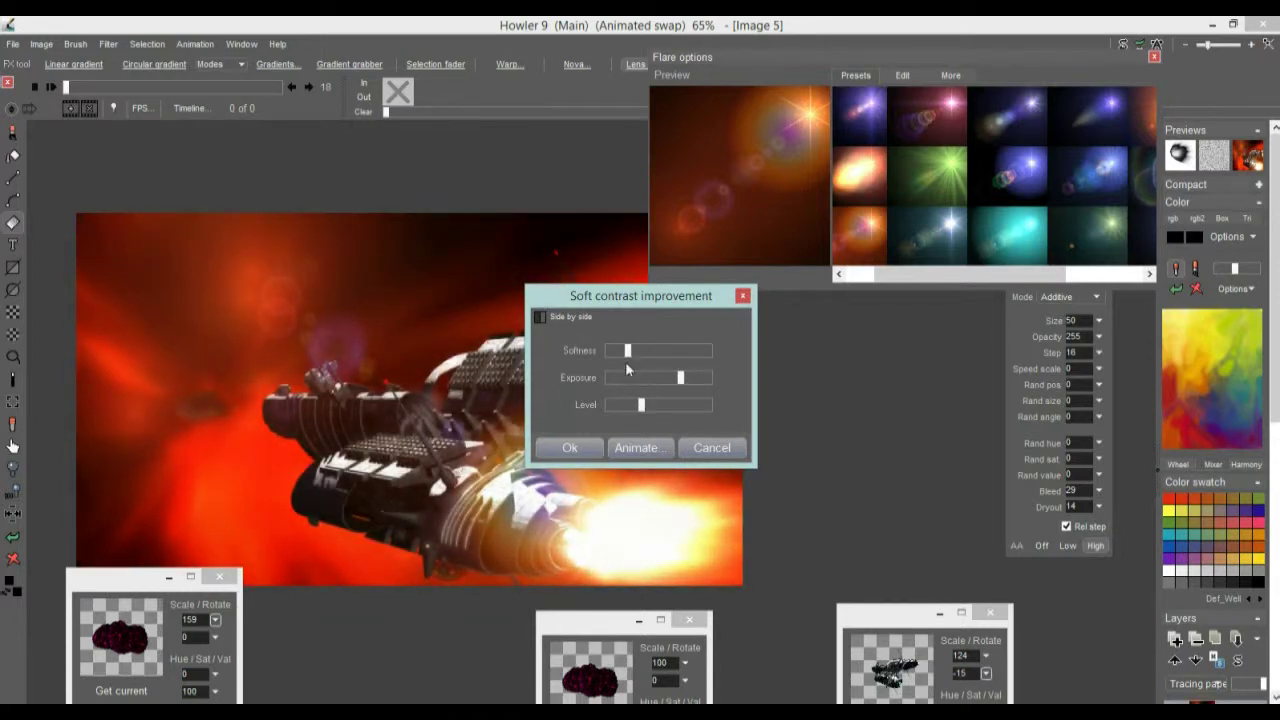
click(558, 448)
Apply the Light diffusion filter with radius 11, slightly reduced curve and level, and Precise precision
click(108, 44)
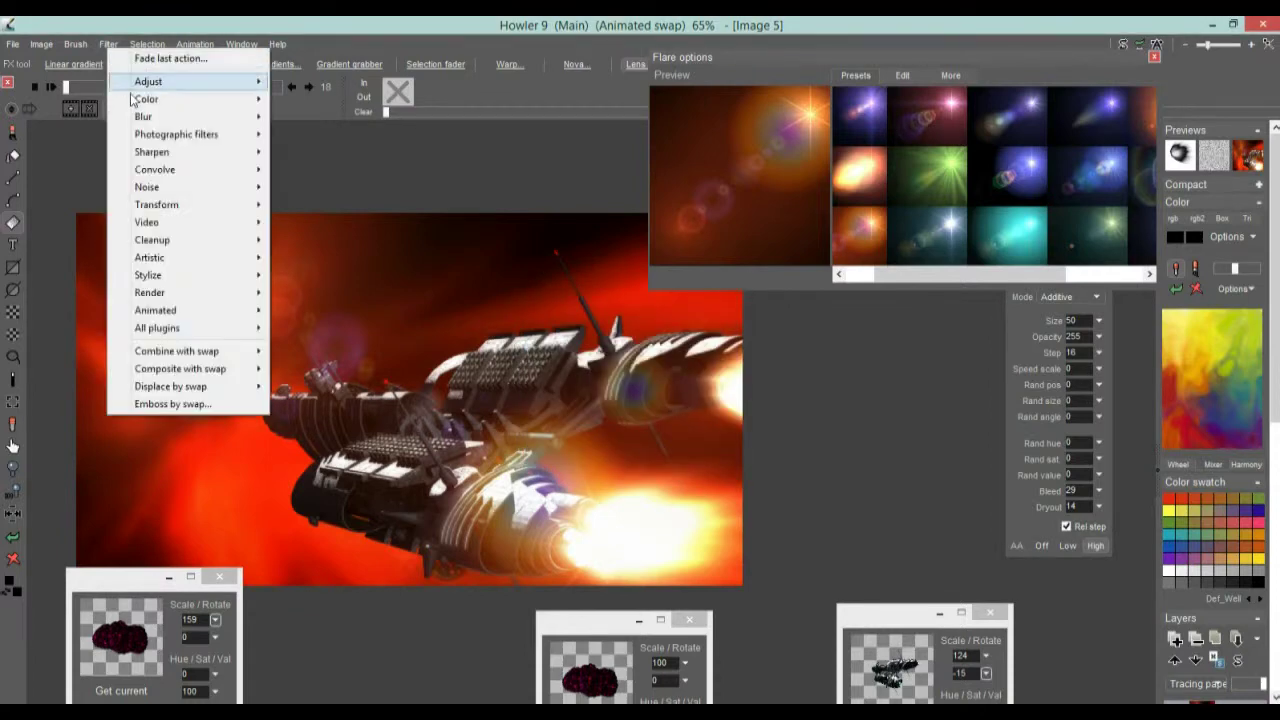
mouse_move(195, 138)
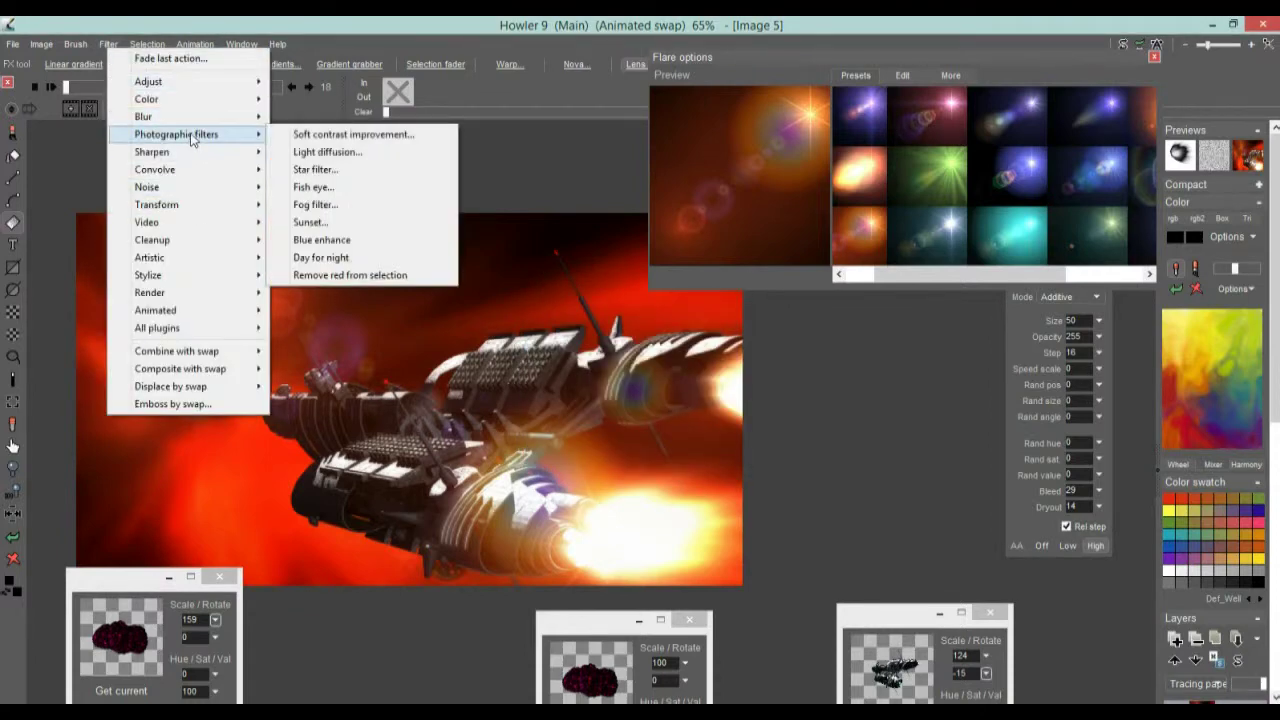
click(330, 152)
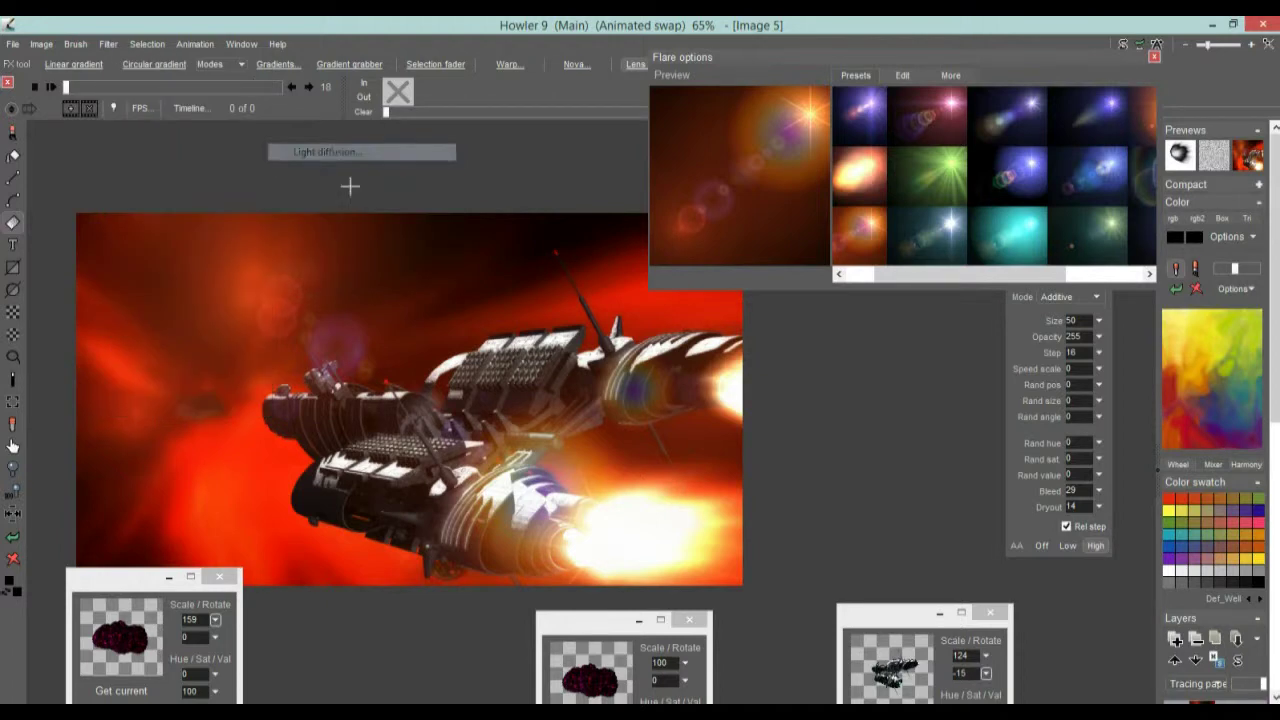
click(647, 310)
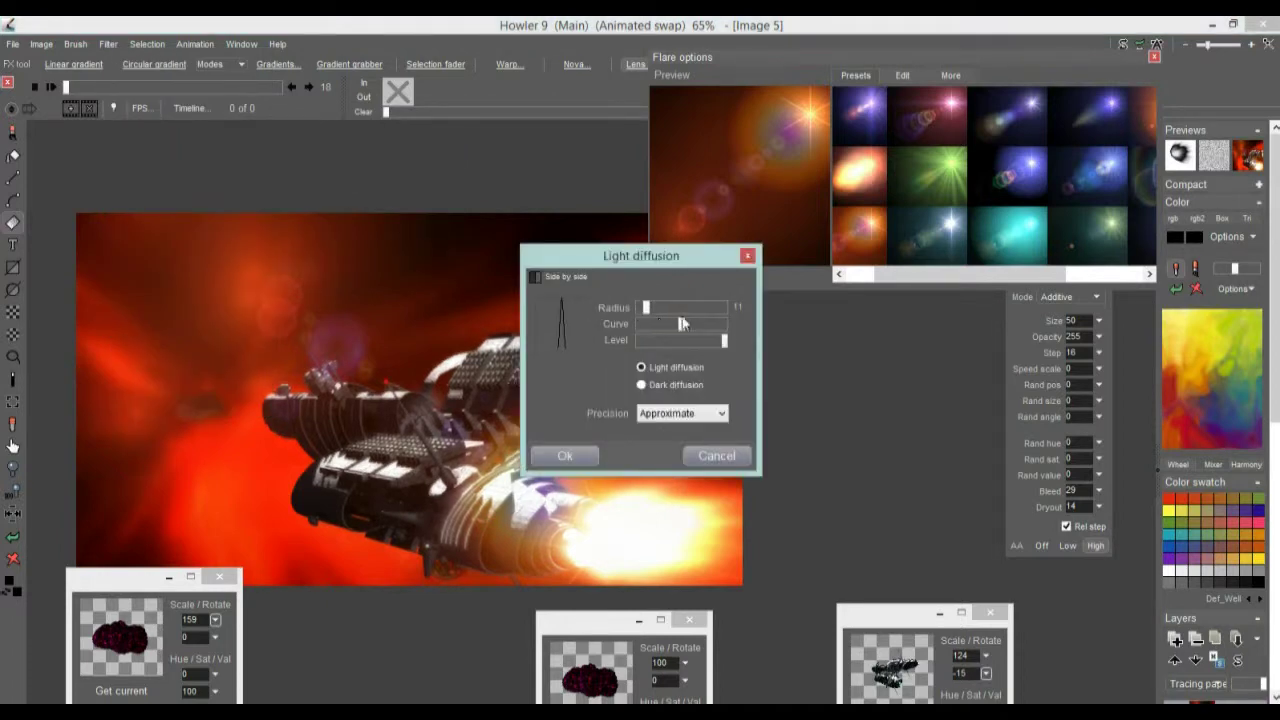
drag(680, 326, 703, 345)
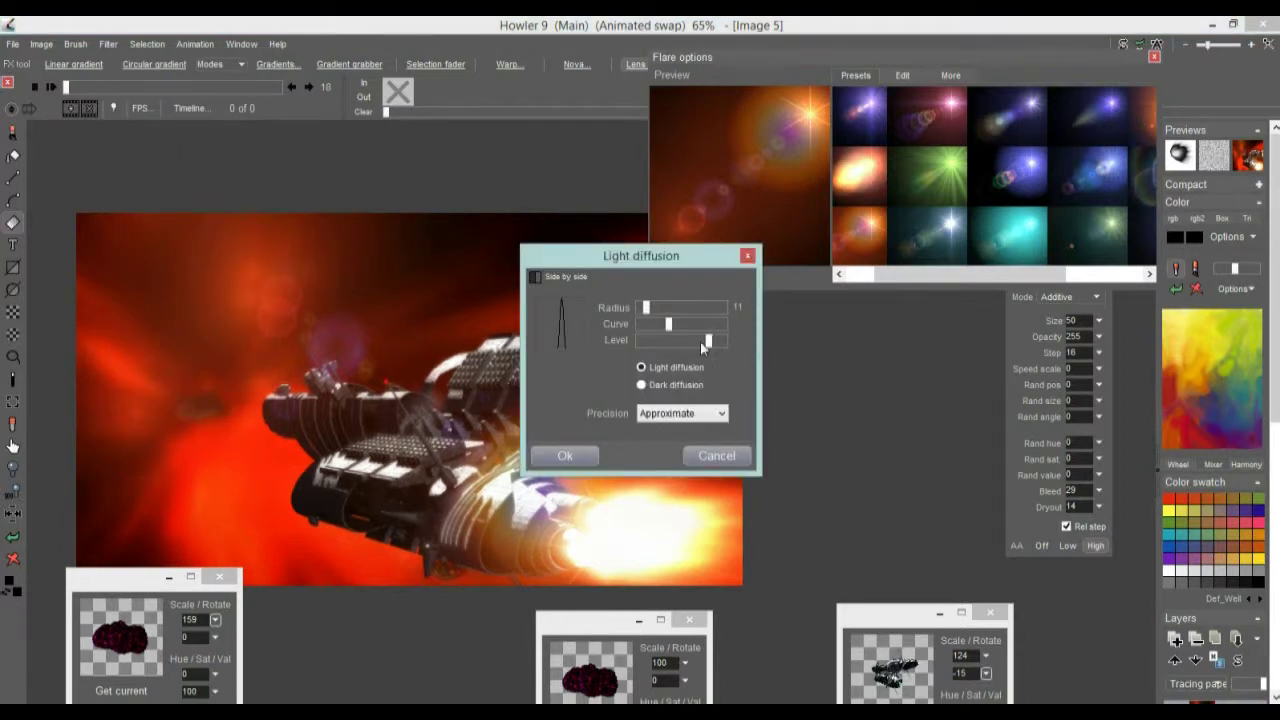
click(684, 418)
click(657, 441)
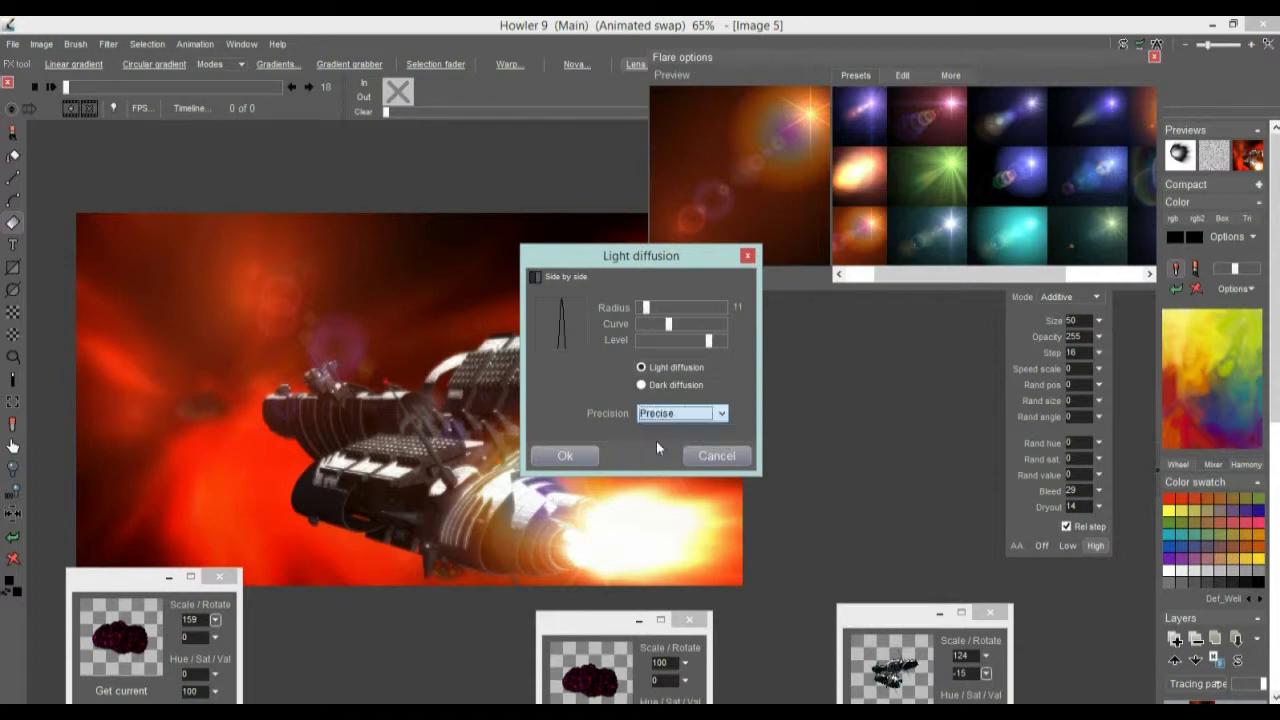
click(566, 455)
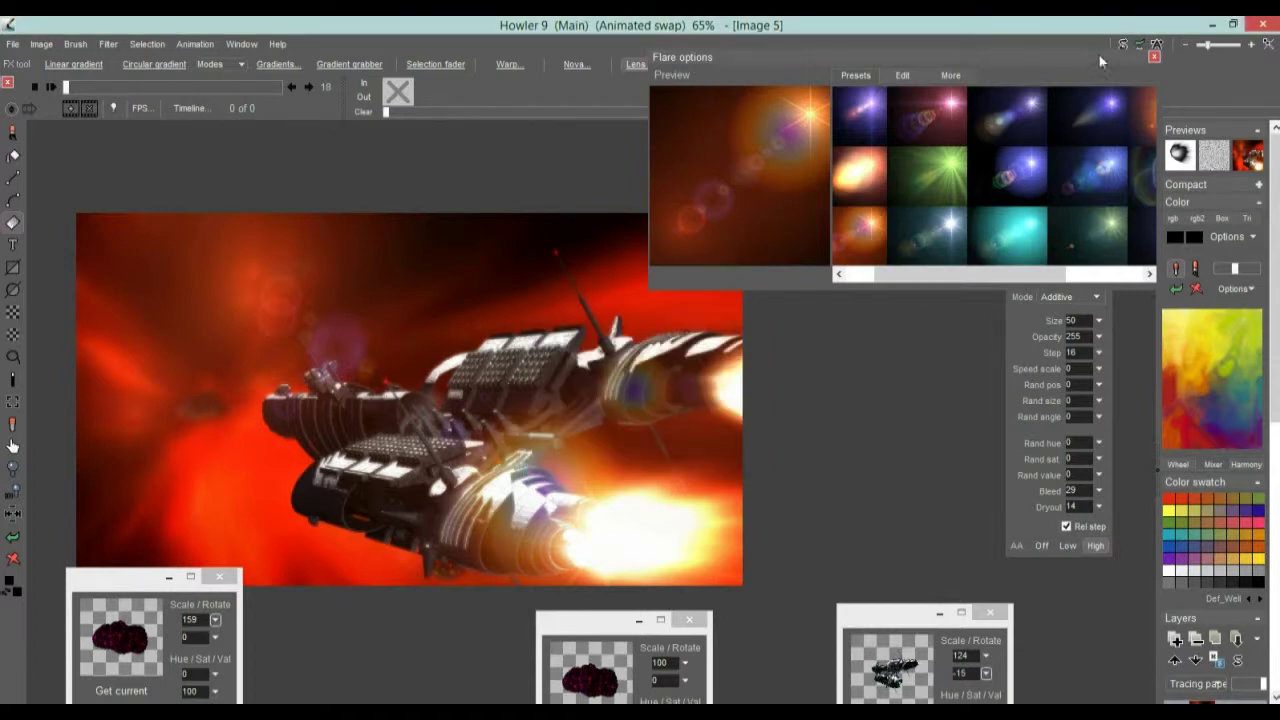
Close the flare options, the remaining stored brush windows and the brush settings to clear the view of the finished scene
click(1153, 57)
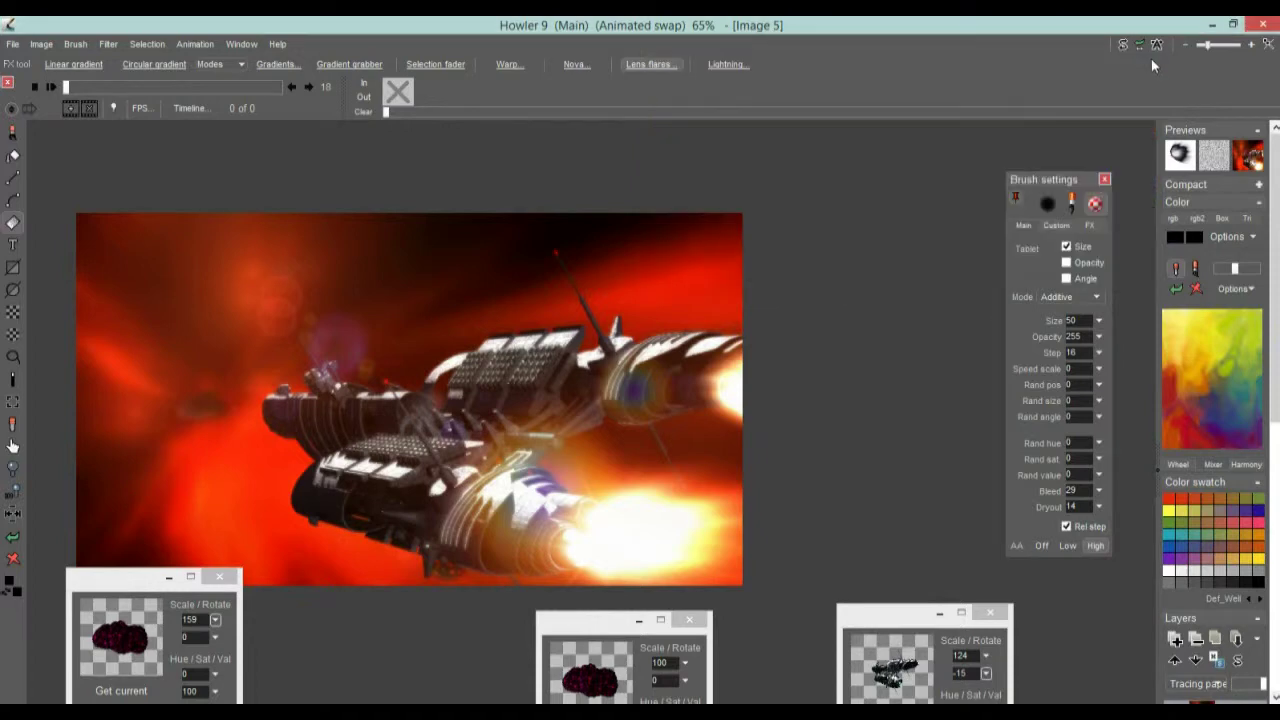
click(990, 612)
click(690, 620)
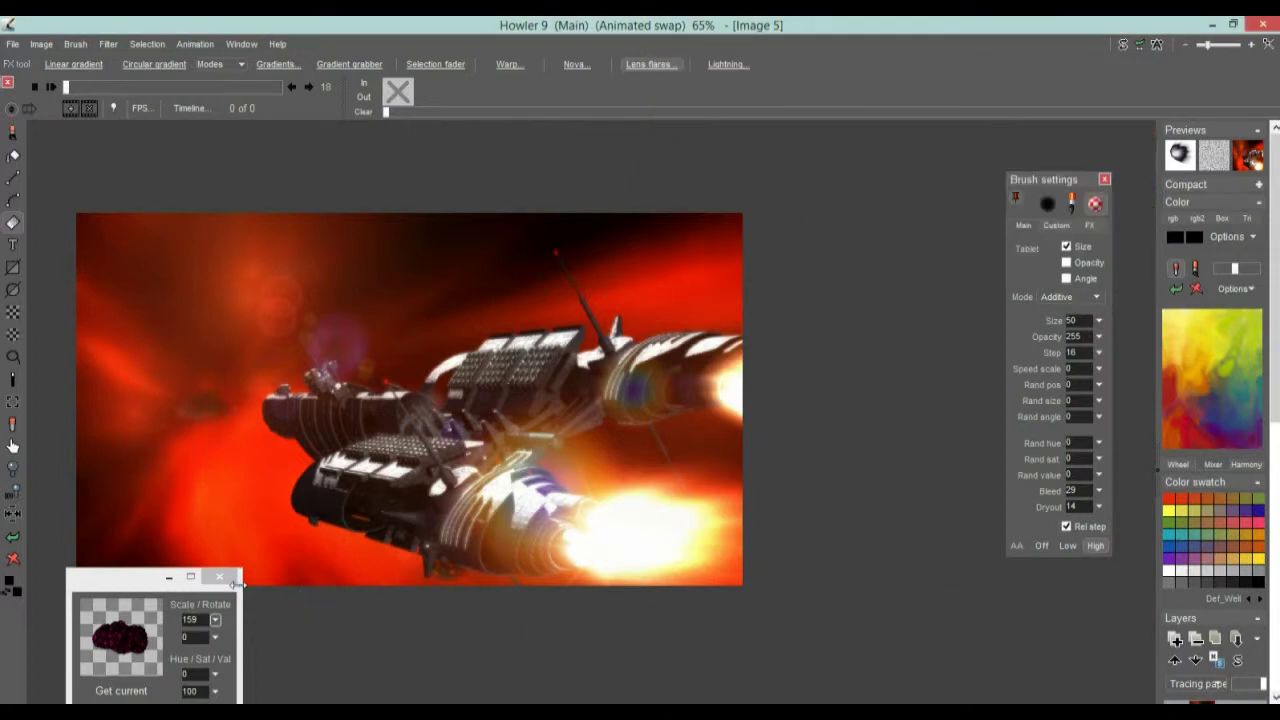
click(219, 576)
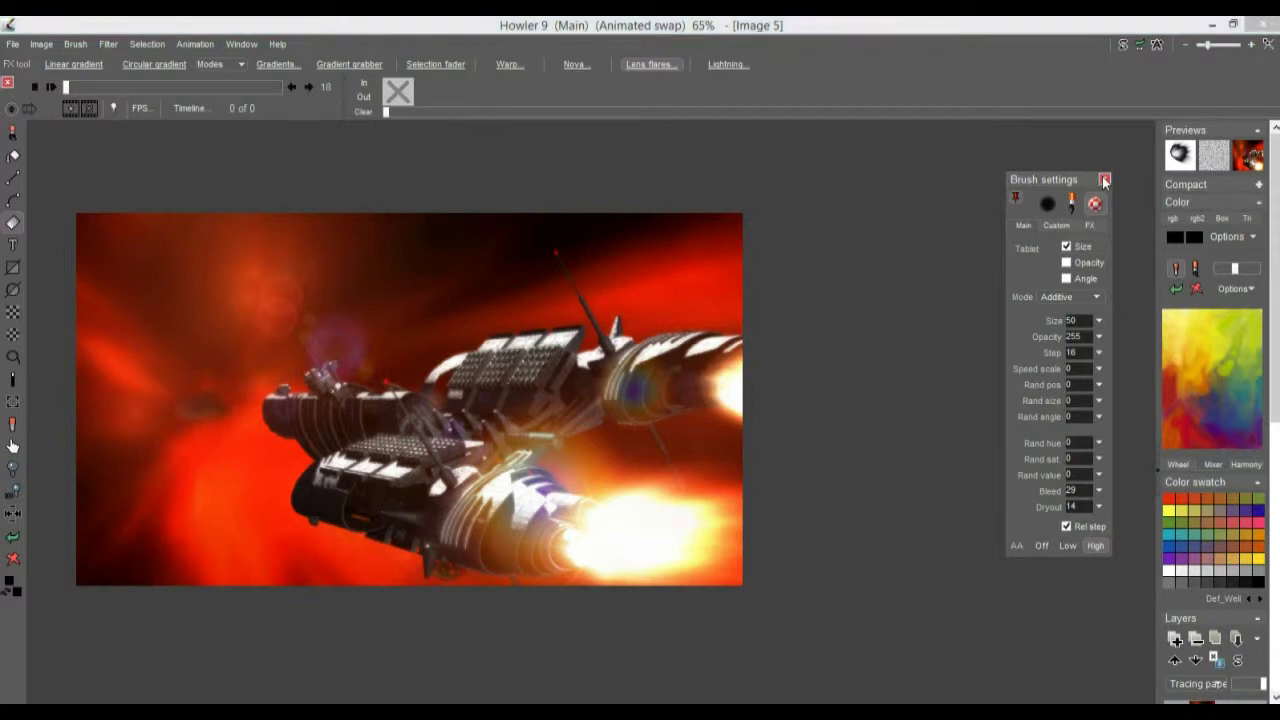
click(1103, 180)
scroll(668, 385, up, 3)
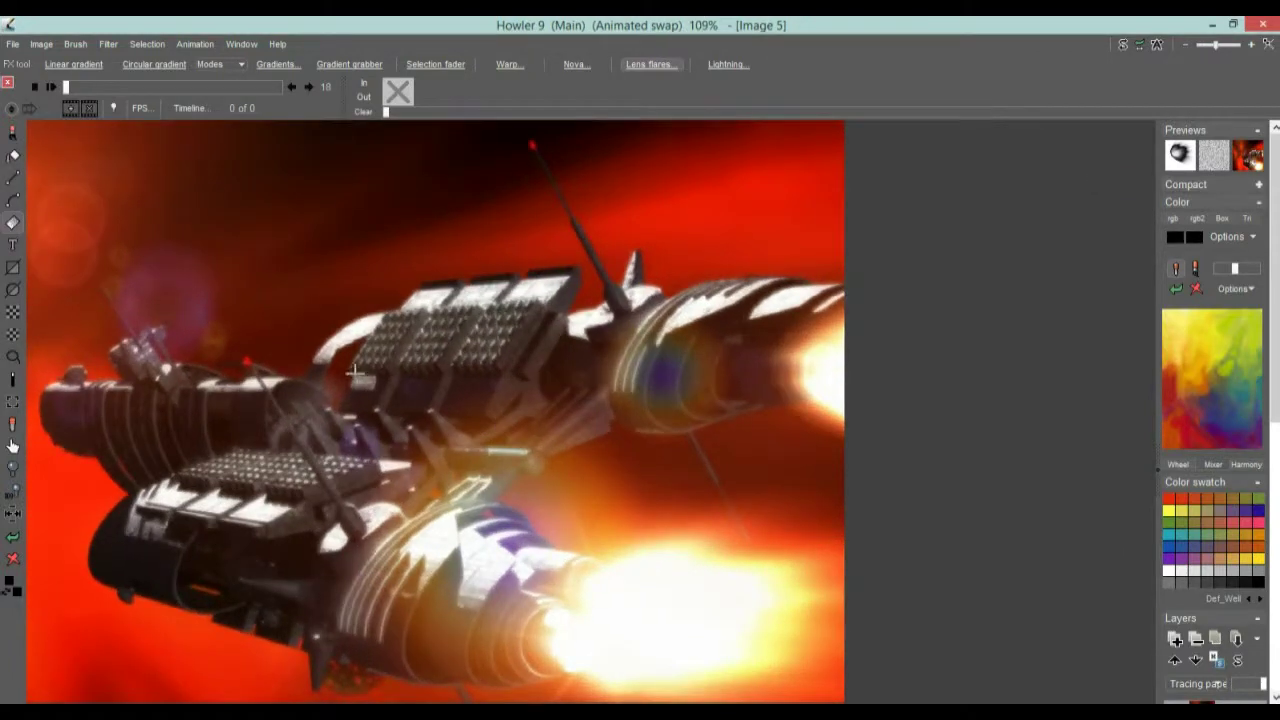